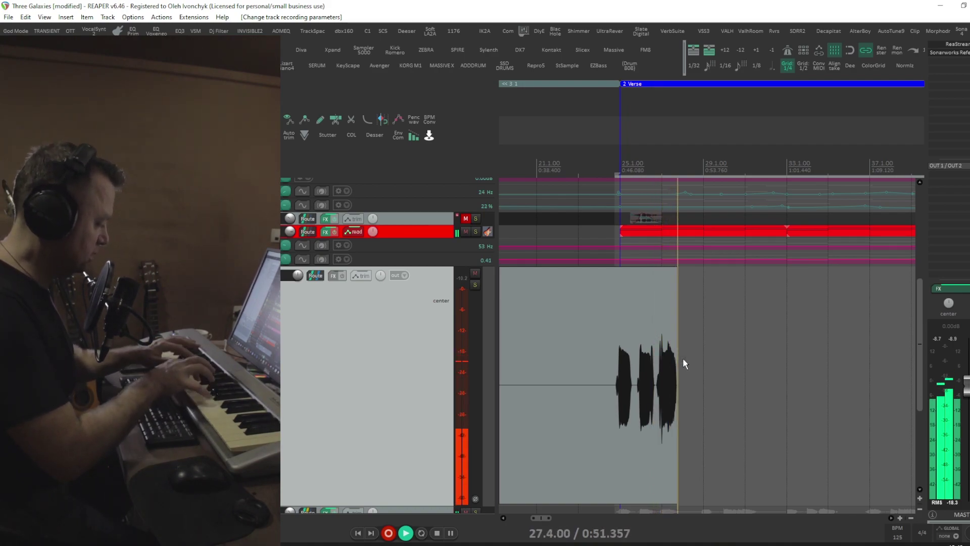
scroll(662, 363, down, 3)
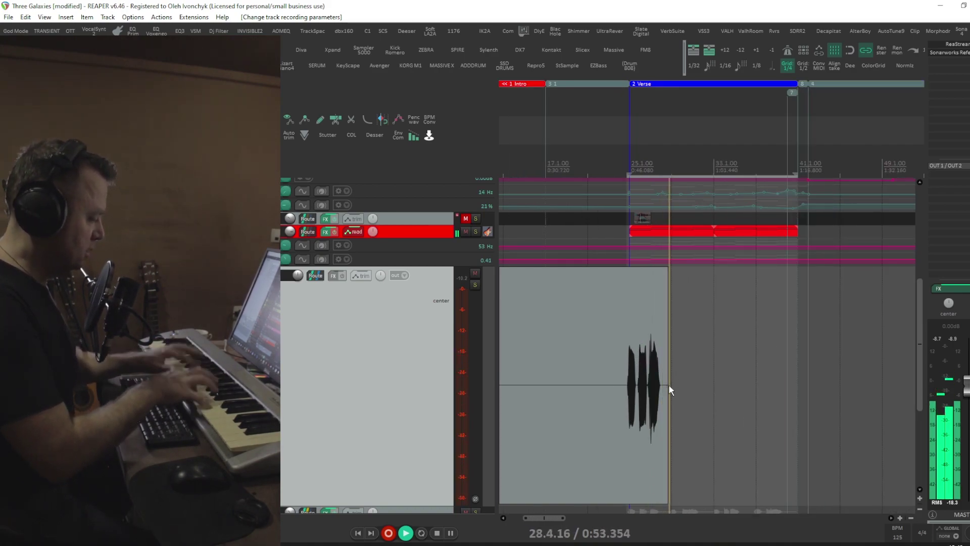
scroll(670, 386, up, 2)
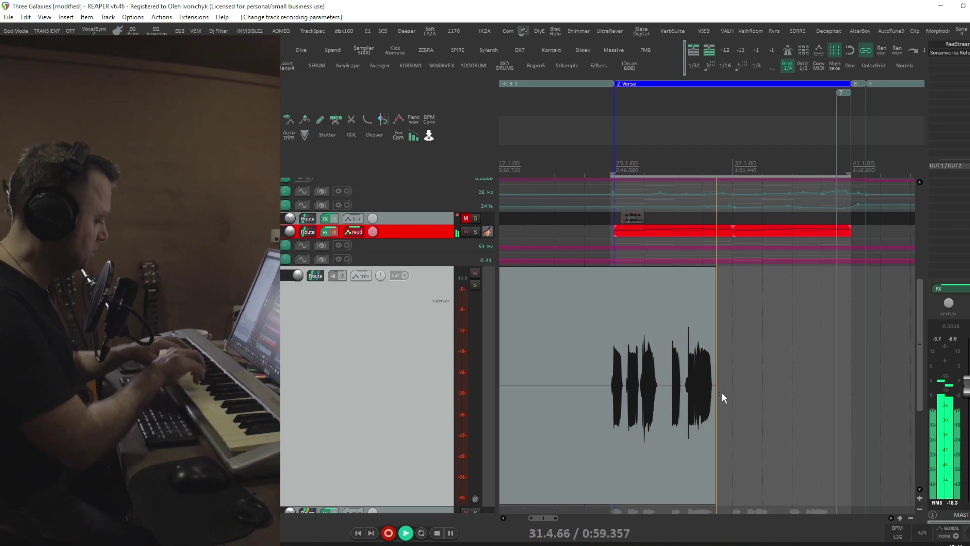
scroll(654, 393, down, 2)
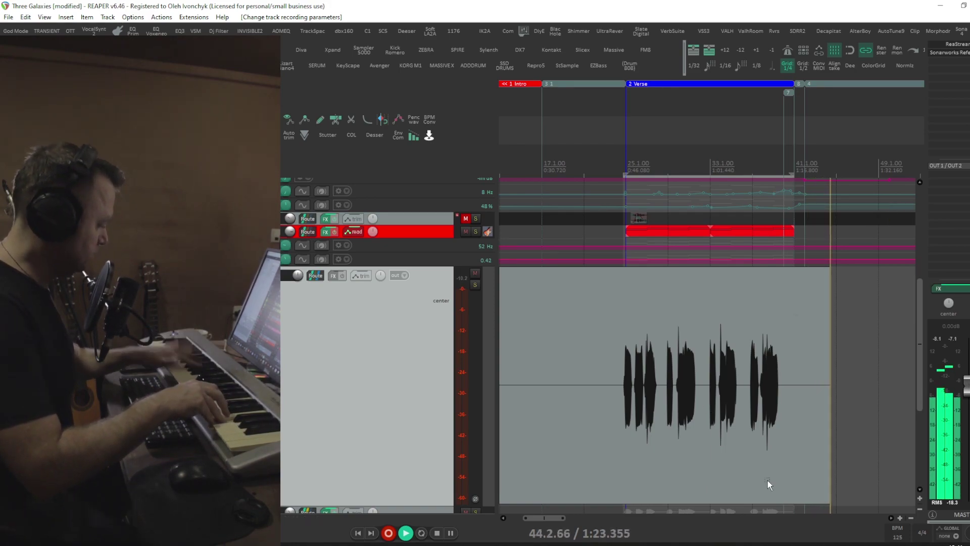
Step: Switch to the audio interface mixer and examine Preamp 3's effects chain and the channel 3 mic modeling settings
click(727, 543)
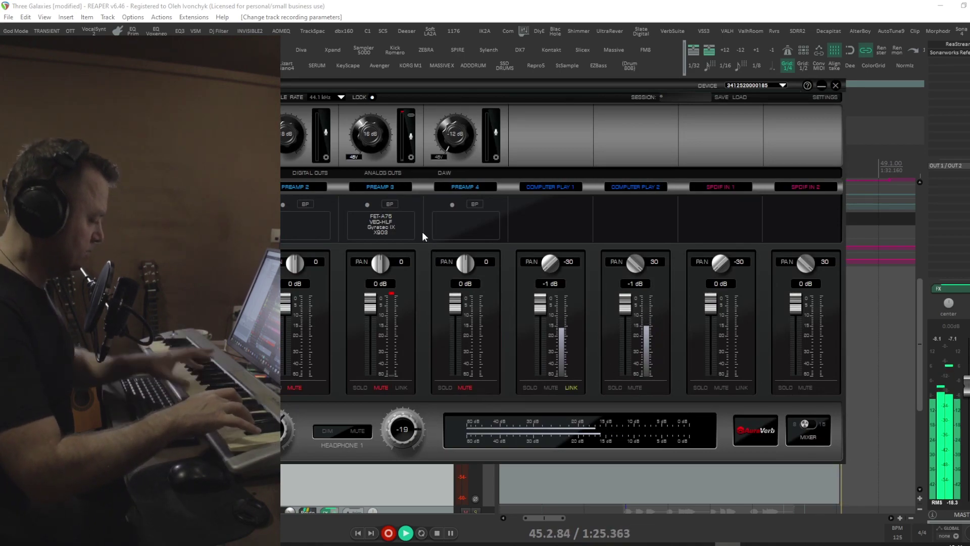
click(386, 227)
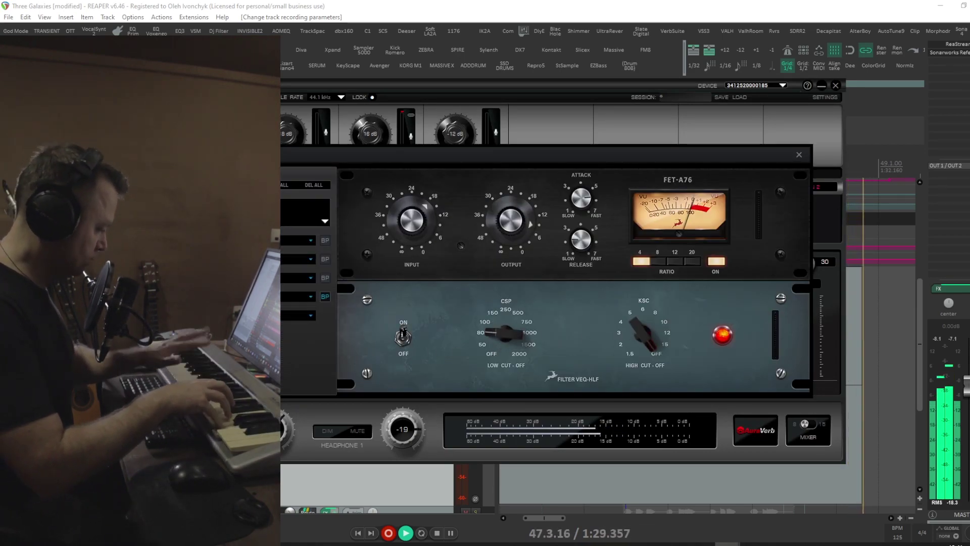
scroll(484, 332, down, 1)
scroll(574, 280, down, 4)
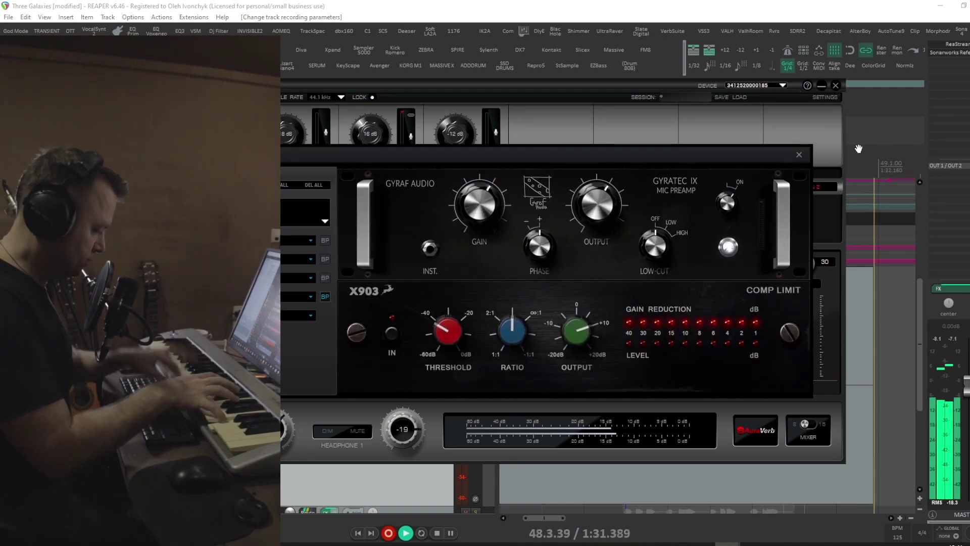
click(798, 154)
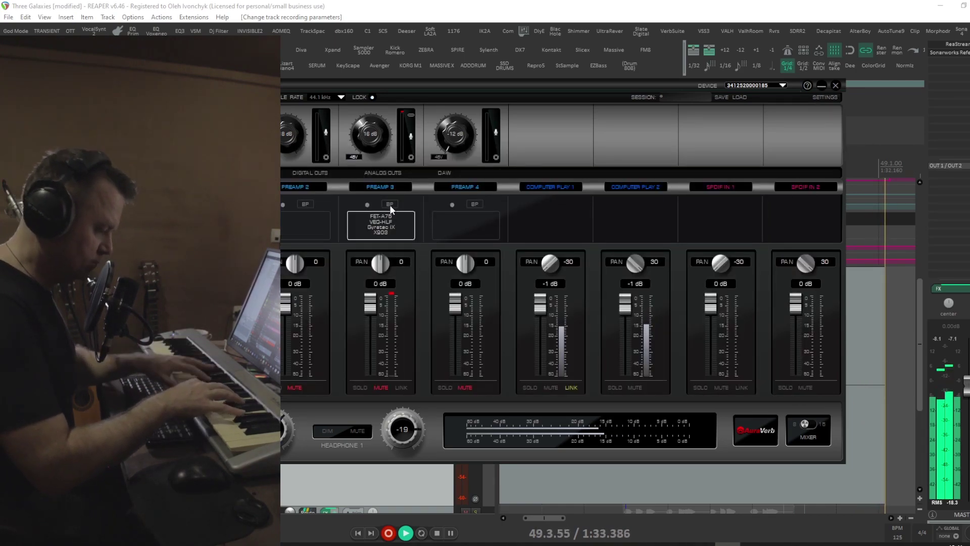
click(411, 155)
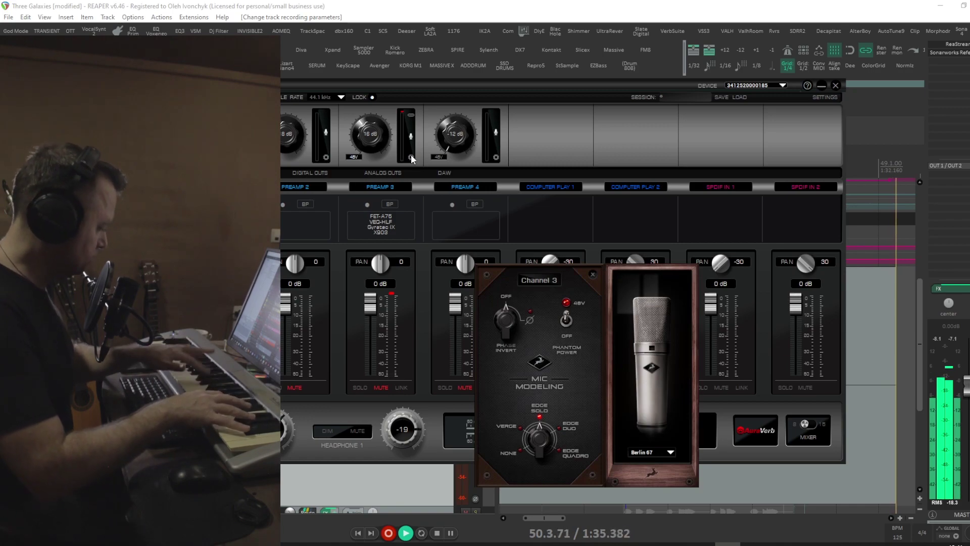
click(821, 86)
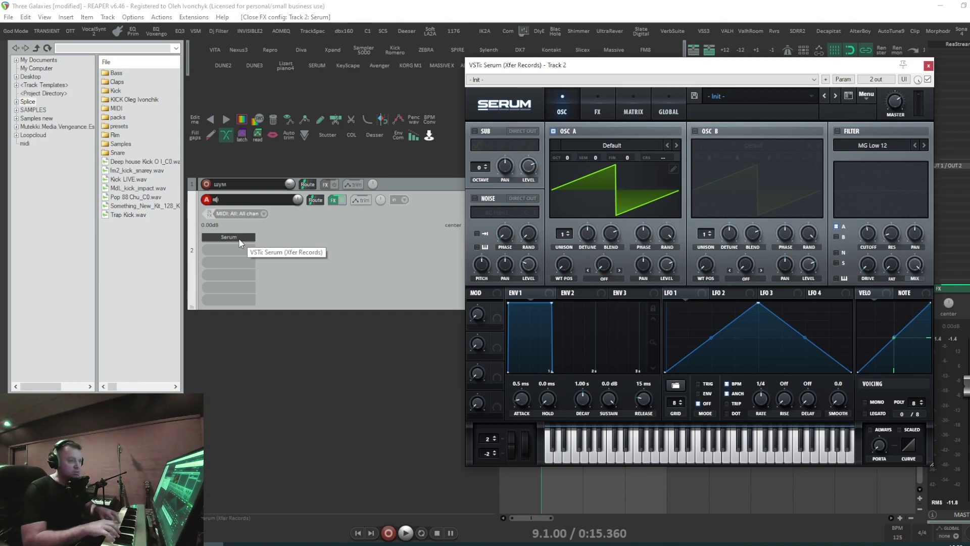
Step: Record a MIDI chord part with Serum on track 2, starting at bar 9
click(238, 238)
click(388, 533)
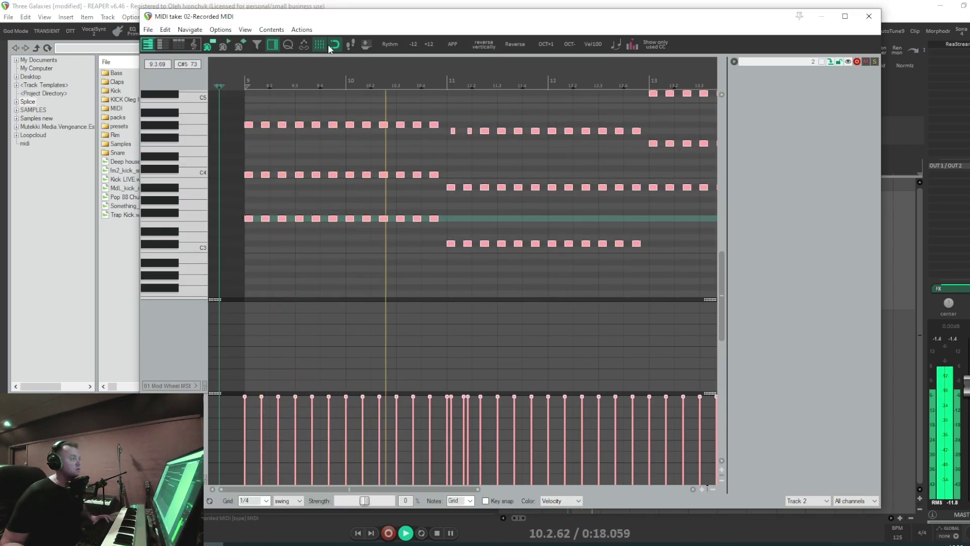
Step: Play back the recorded MIDI take and correct the misplaced upper notes at the start of bar 11
key(space)
click(442, 142)
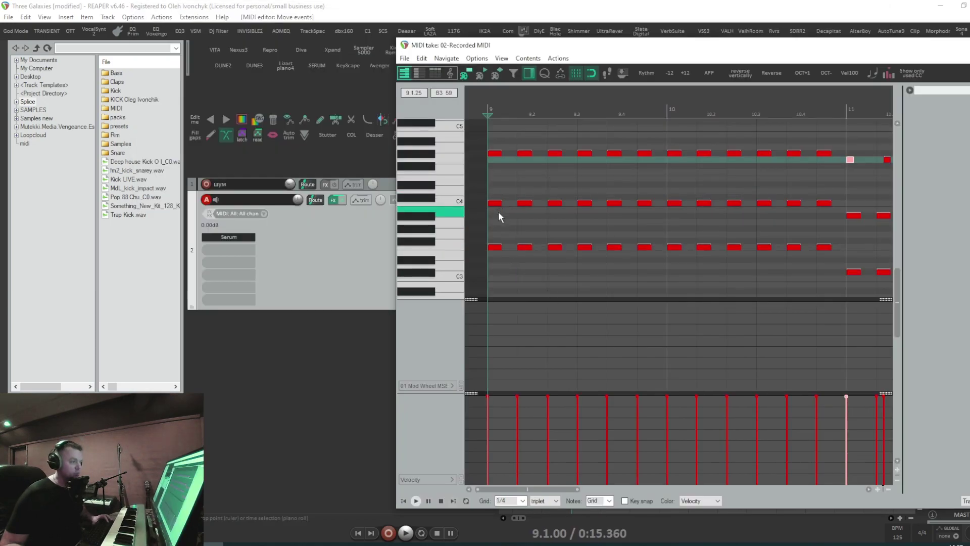
key(space)
scroll(526, 211, down, 3)
scroll(660, 252, down, 2)
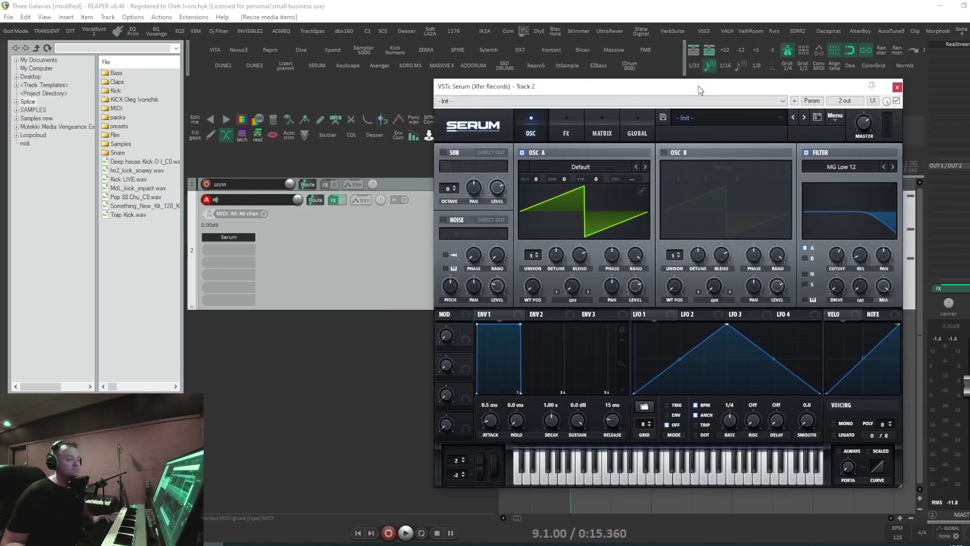
Step: Assign Env 2 to the filter cutoff in track 2's Serum while auditioning the chords
key(space)
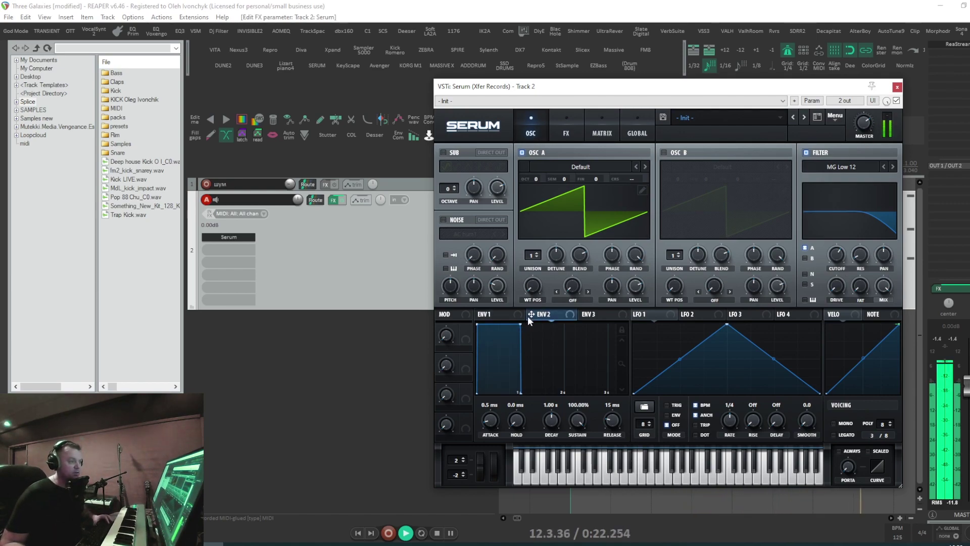
key(space)
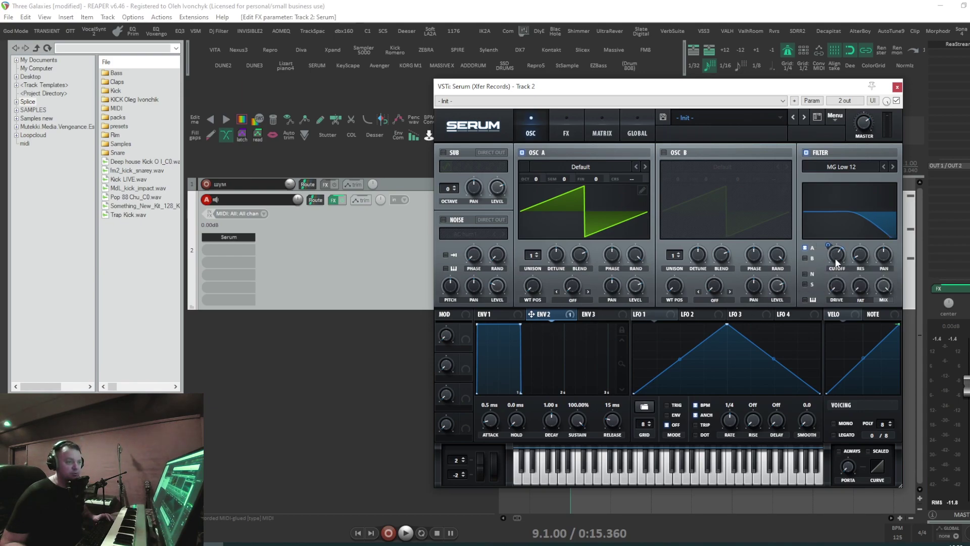
key(space)
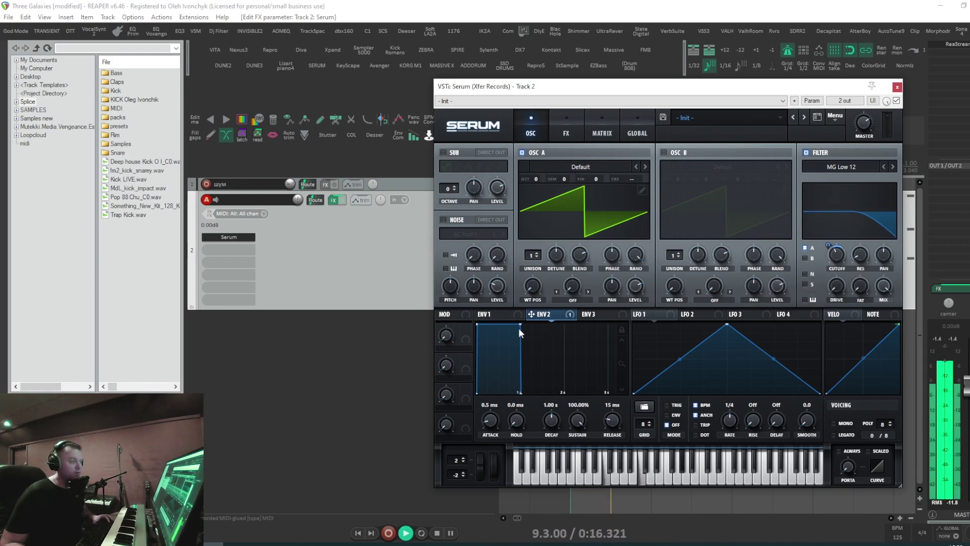
Step: Shape Env 2 with about 4.41% sustain and 290 ms decay, and adjust its modulation amount on the filter cutoff
drag(519, 350, 505, 392)
drag(827, 245, 824, 259)
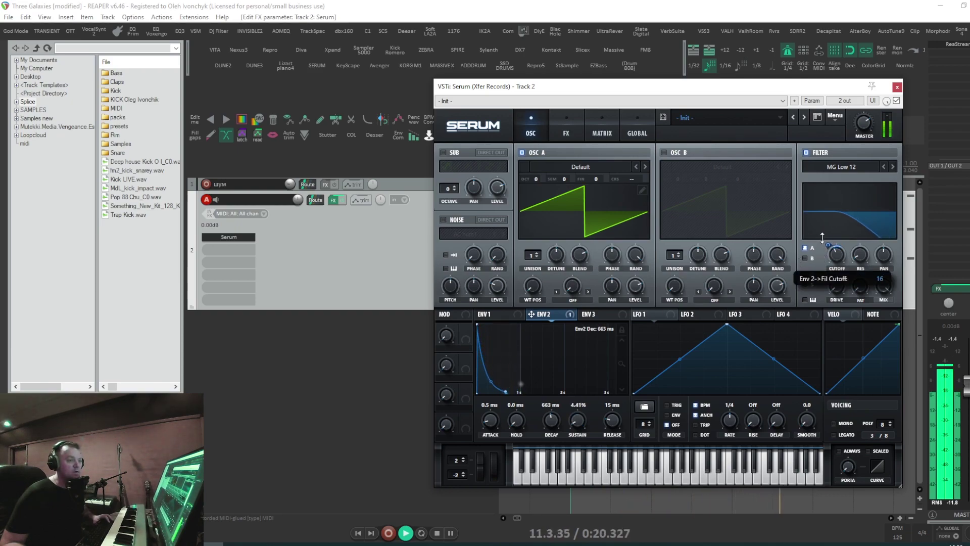
mouse_move(838, 261)
mouse_move(827, 244)
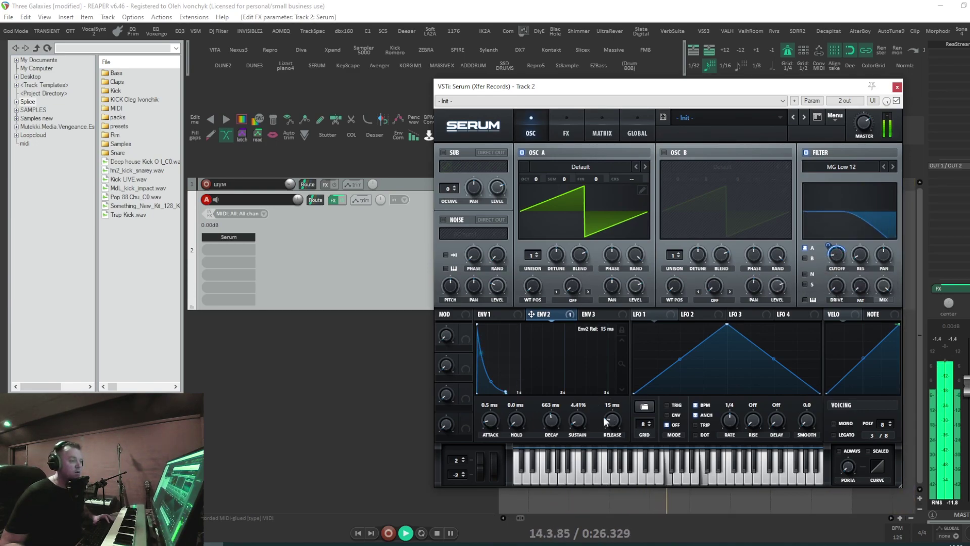
drag(558, 421, 555, 428)
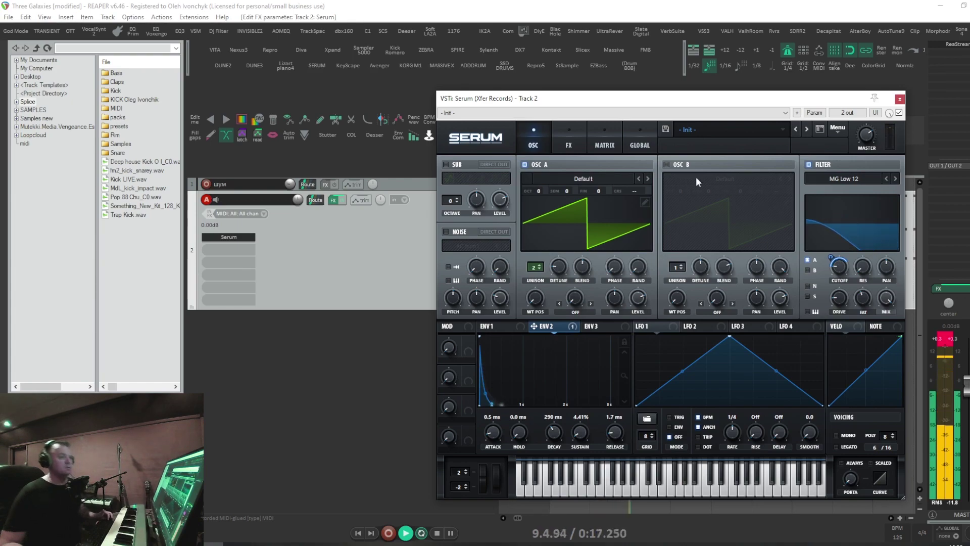
Step: Enable the Hall reverb in Serum's effects and adjust its cut filters and spin
click(575, 141)
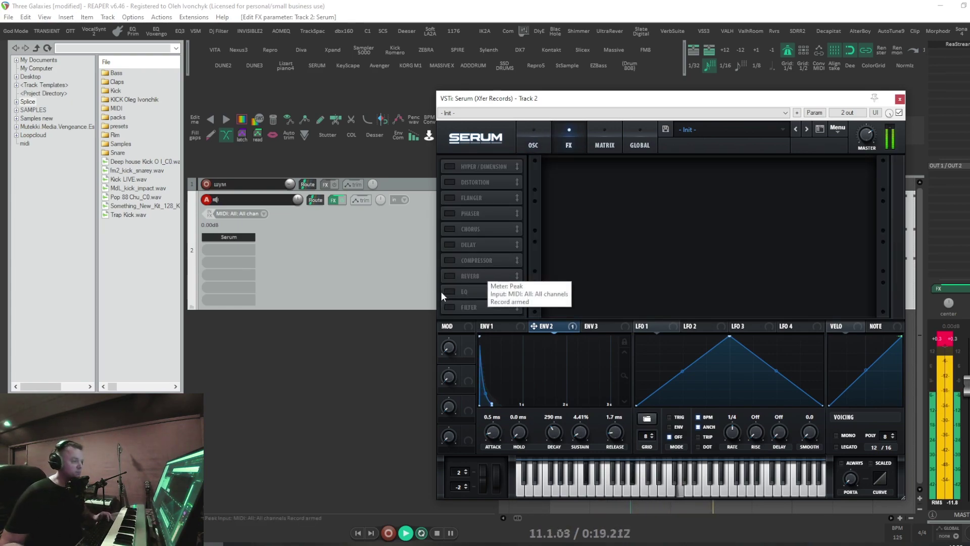
click(449, 276)
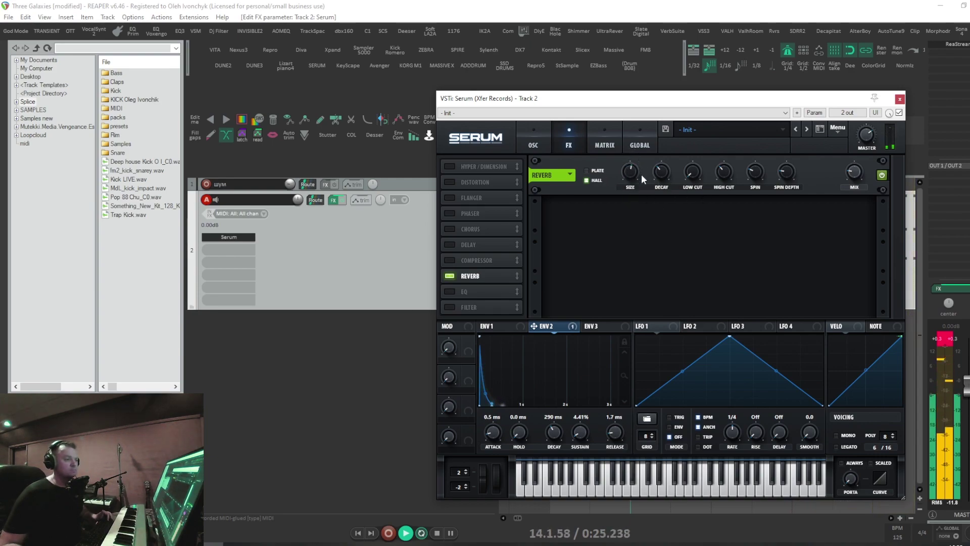
drag(697, 161, 725, 159)
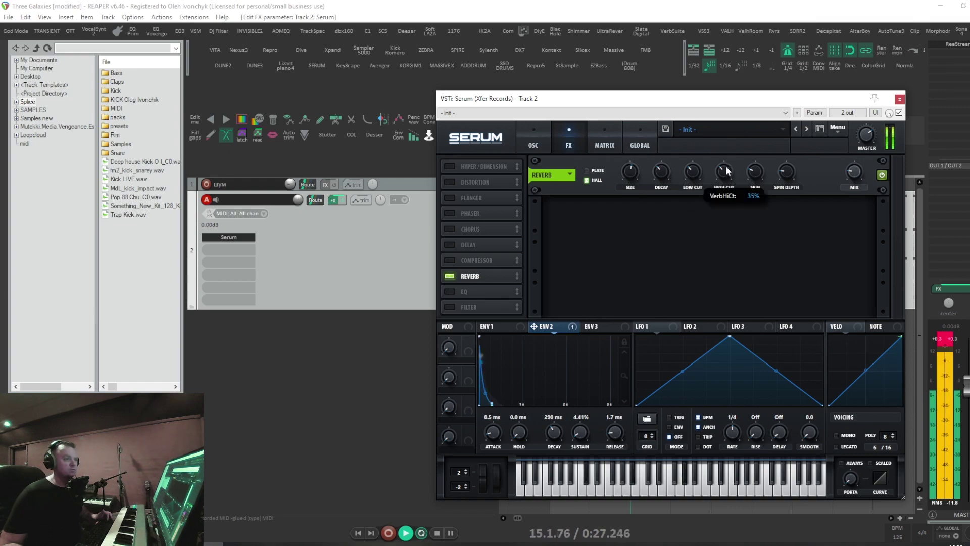
drag(726, 123, 725, 118)
drag(755, 171, 758, 142)
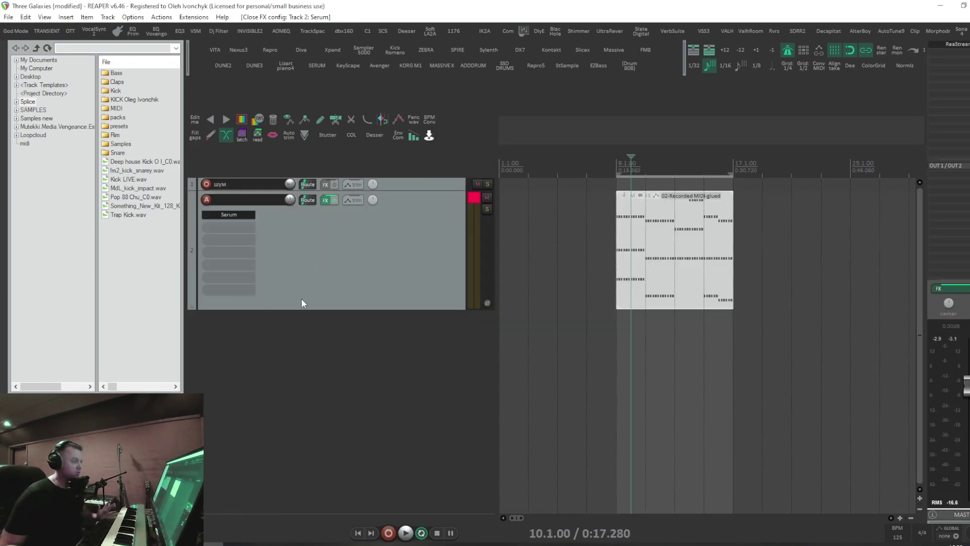
Step: Bring the OS_GUD2_Kick_Knocker sample onto a new track below the chords and place it at bar 9
click(413, 268)
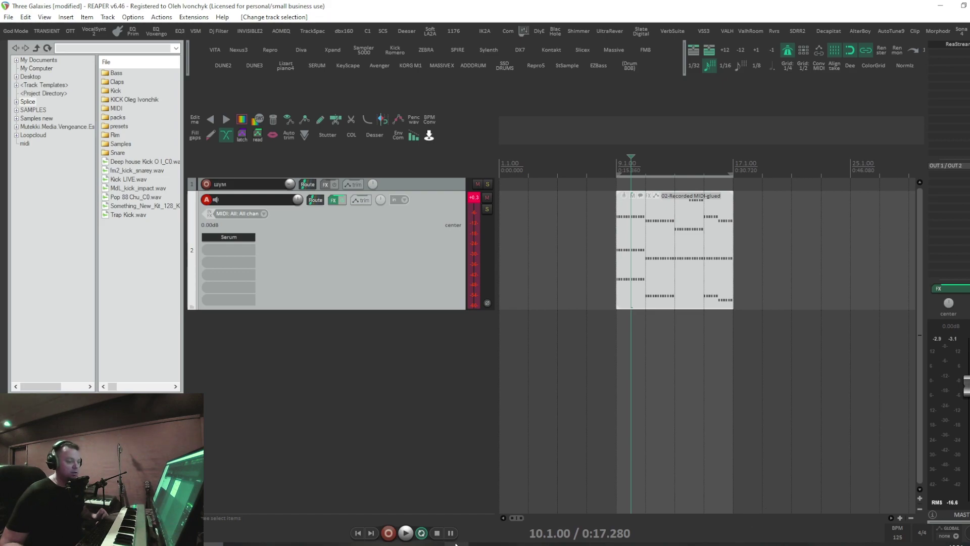
click(408, 544)
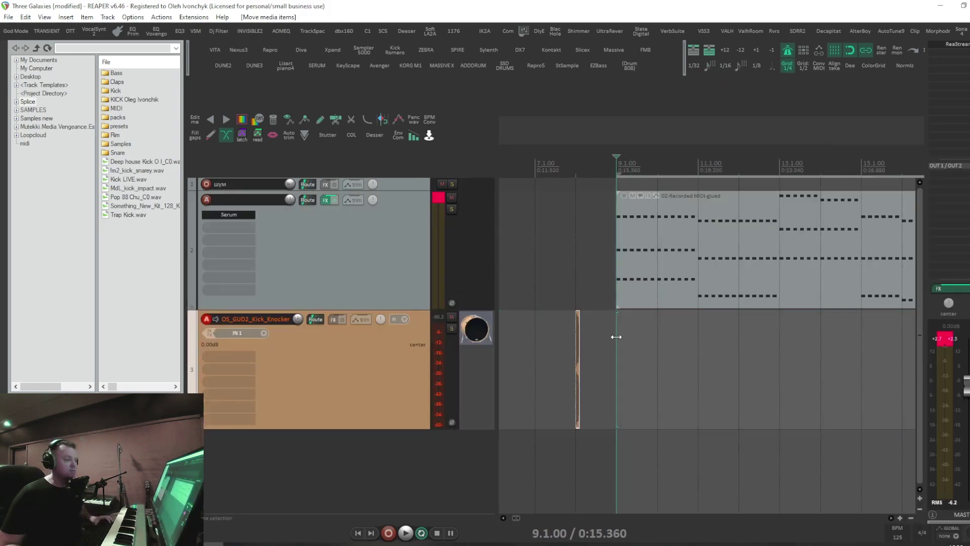
scroll(616, 335, up, 5)
scroll(556, 399, down, 3)
drag(557, 398, 692, 399)
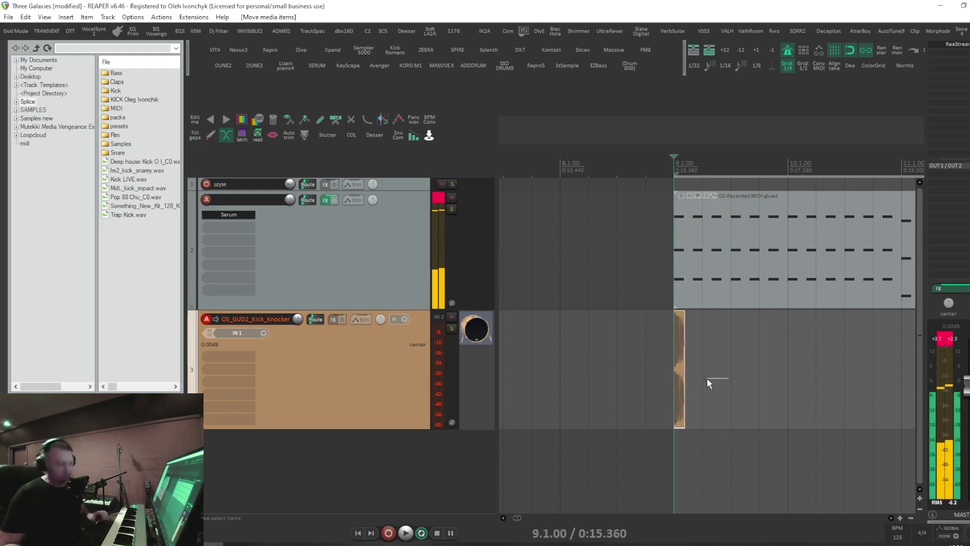
Step: Replace the kick item with KSHMR_Punchy_Kick_12_F.wav at bar 9 and solo the kick track
key(Delete)
scroll(608, 362, down, 4)
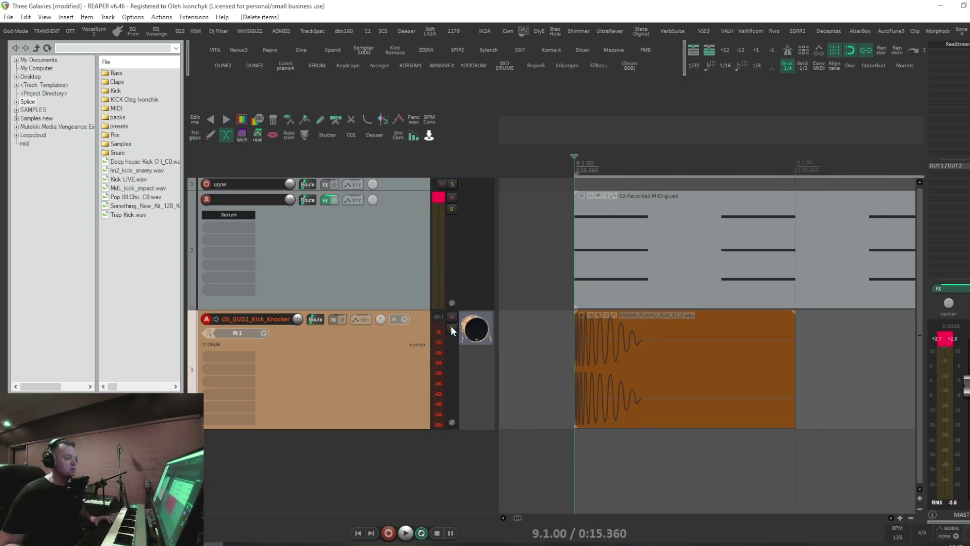
click(452, 329)
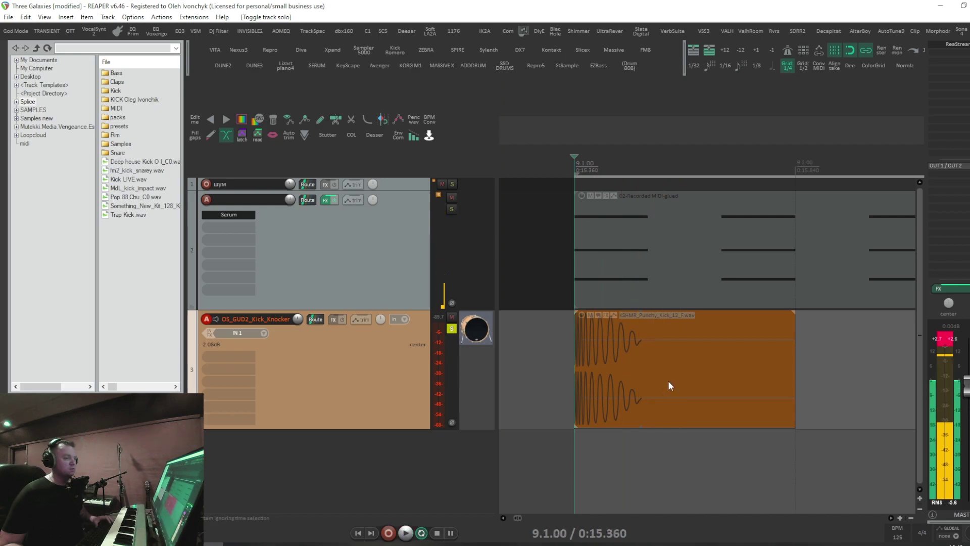
Step: Duplicate the one-beat kick item repeatedly to fill the kick track from bar 9 up to bar 17
mouse_move(795, 383)
mouse_down()
mouse_move(829, 394)
mouse_move(795, 397)
mouse_up()
scroll(578, 405, down, 5)
key(ctrl+d)
key(ctrl+d)
key(ctrl+d)
key(ctrl+d)
key(ctrl+d)
key(ctrl+d)
key(ctrl+d)
key(ctrl+d)
key(ctrl+d)
key(ctrl+d)
key(ctrl+d)
key(ctrl+d)
key(ctrl+d)
key(ctrl+d)
scroll(692, 384, down, 4)
key(ctrl+d)
key(ctrl+d)
key(ctrl+d)
key(ctrl+d)
key(ctrl+d)
key(ctrl+d)
key(ctrl+d)
key(ctrl+d)
key(ctrl+d)
key(ctrl+d)
key(ctrl+d)
key(ctrl+d)
key(ctrl+d)
key(ctrl+d)
key(ctrl+d)
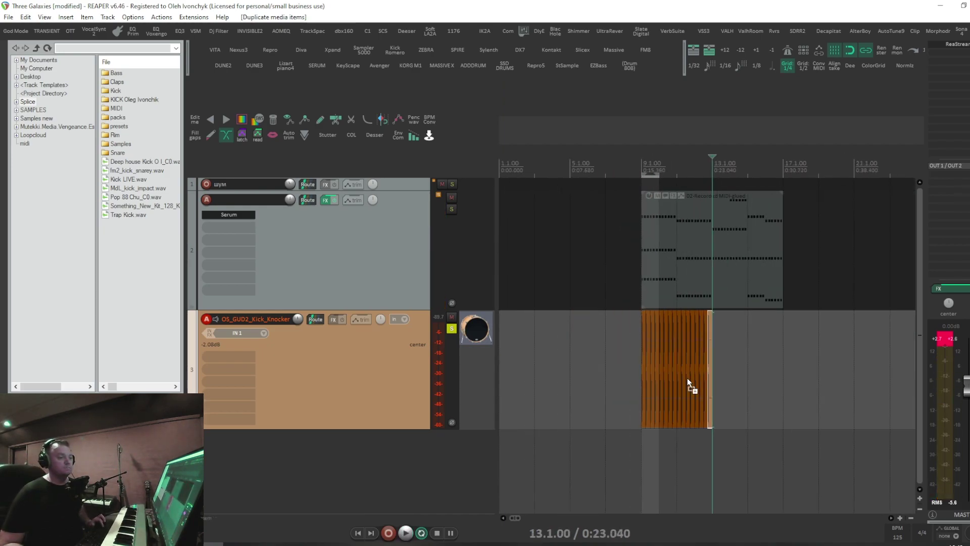
key(ctrl+d)
key(ctrl+d)
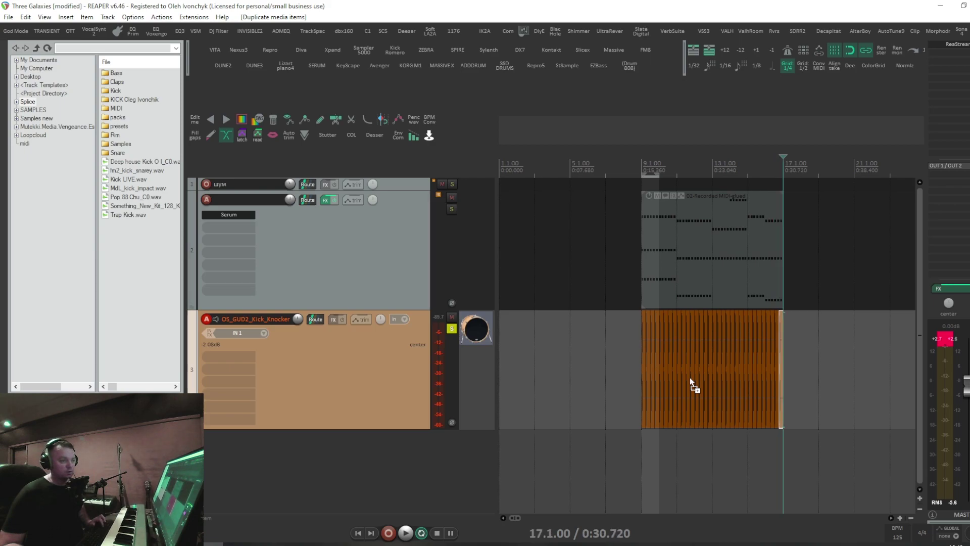
Step: Unsolo the kick track, play it with the chords from bar 9, and disarm its recording
click(452, 329)
click(640, 172)
key(space)
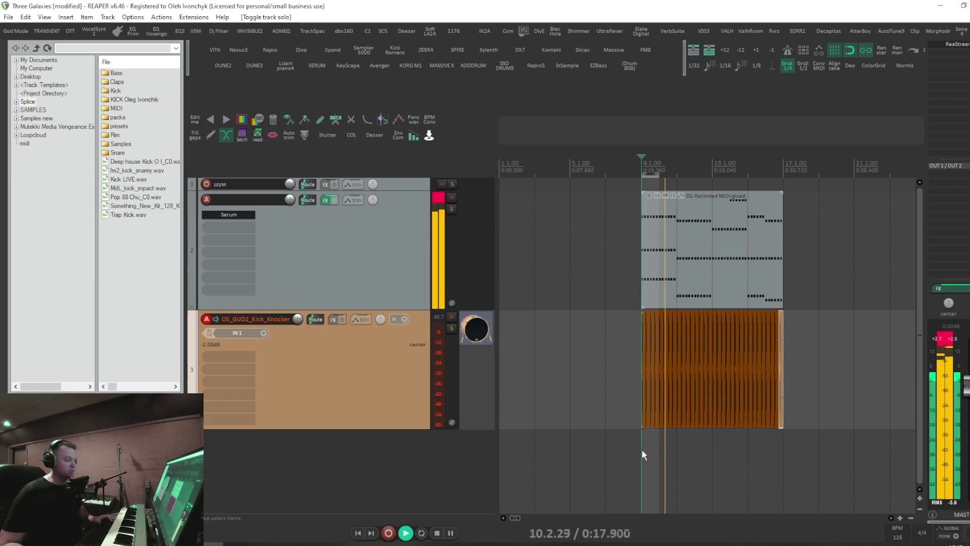
scroll(685, 337, up, 3)
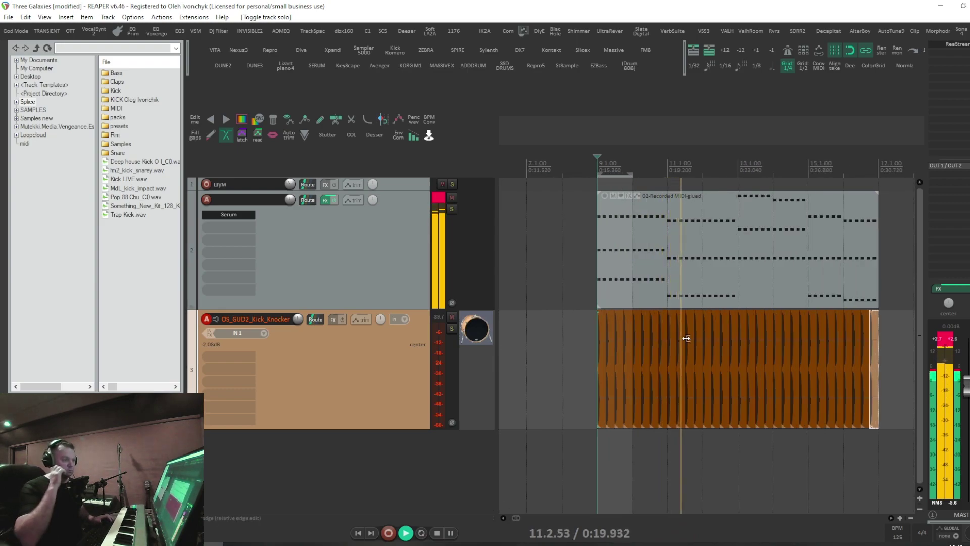
click(207, 319)
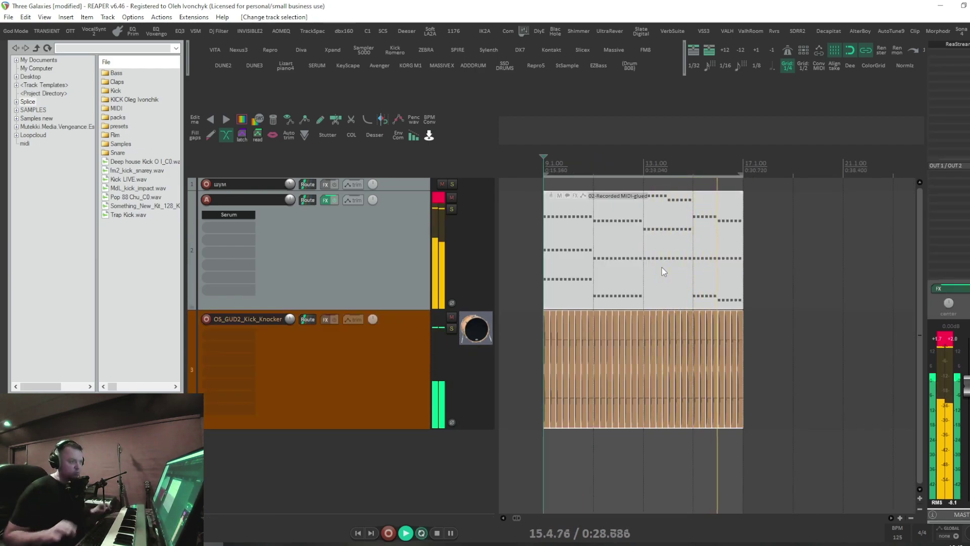
Step: Stop playback and add a new Serum instrument track below the kick track
click(351, 397)
key(space)
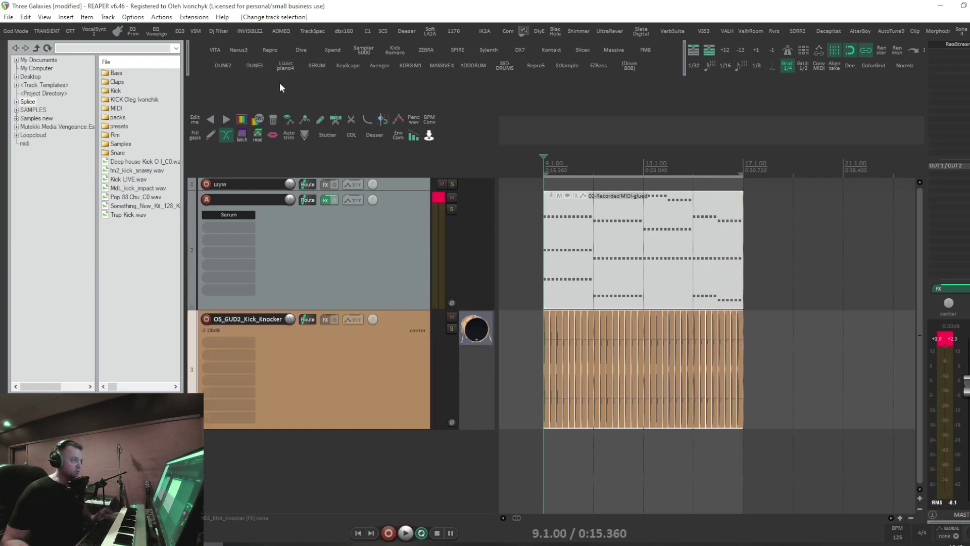
click(316, 65)
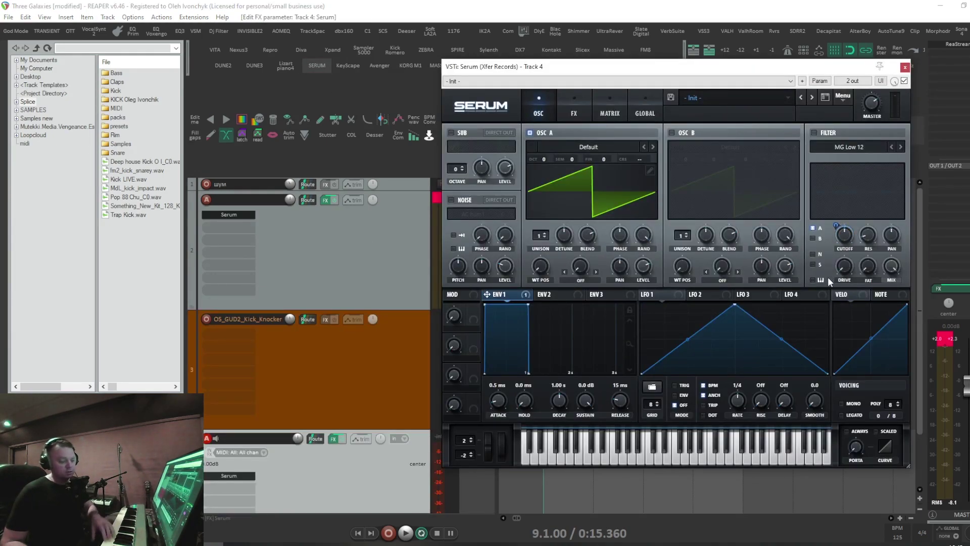
Step: Enable the MG Low 12 filter in the new Serum and shape Env 1 with a shorter decay and lower sustain
click(813, 133)
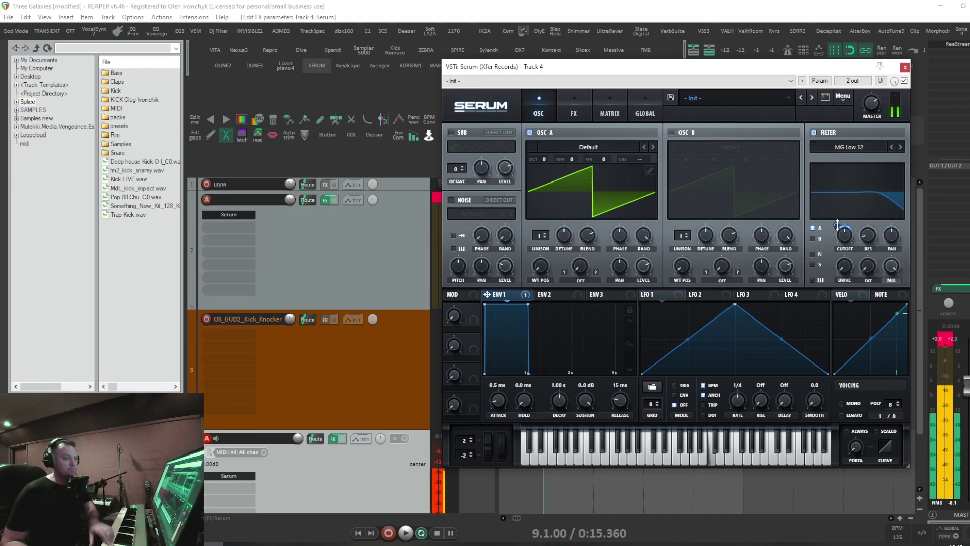
drag(528, 305, 517, 366)
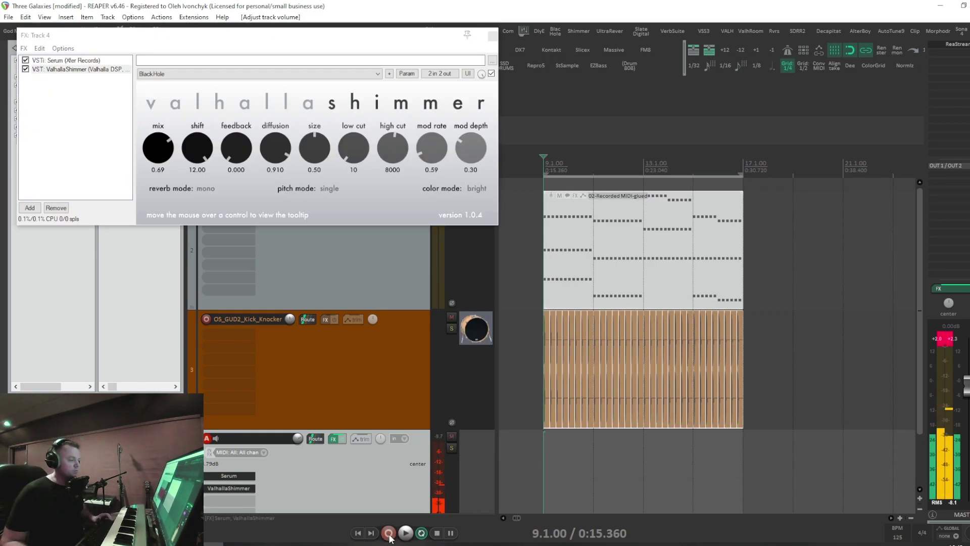
Step: Record a melody on the track 4 Serum from bar 9, play it back and fine-tune the track volume
click(389, 533)
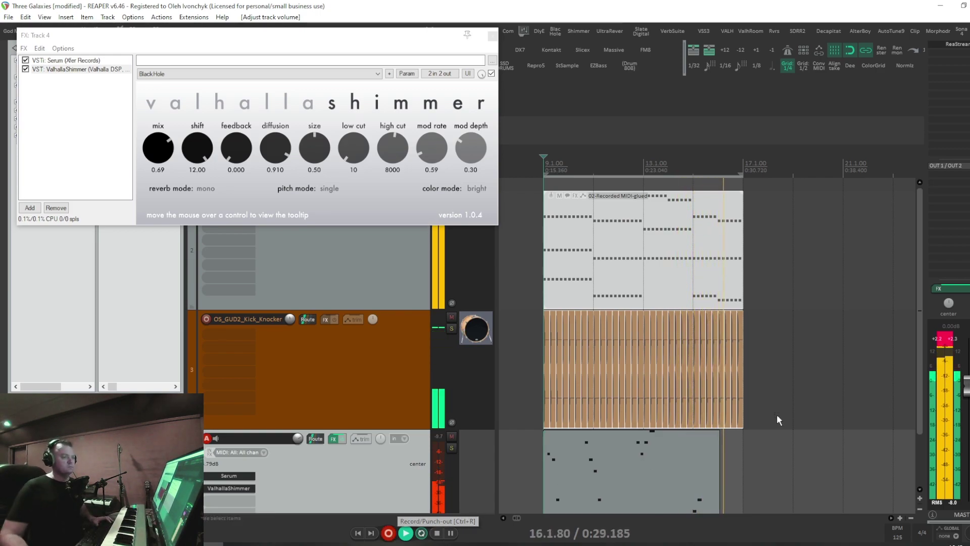
click(388, 533)
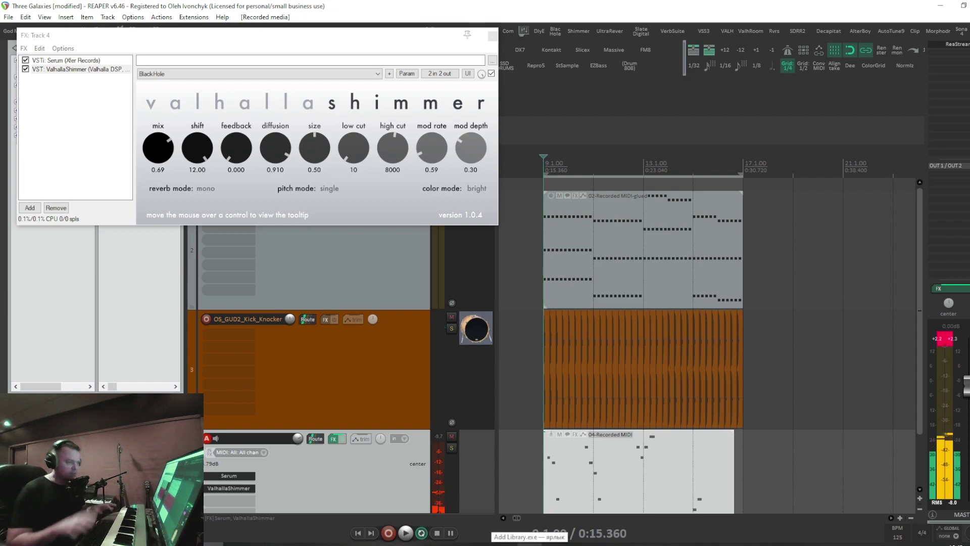
key(space)
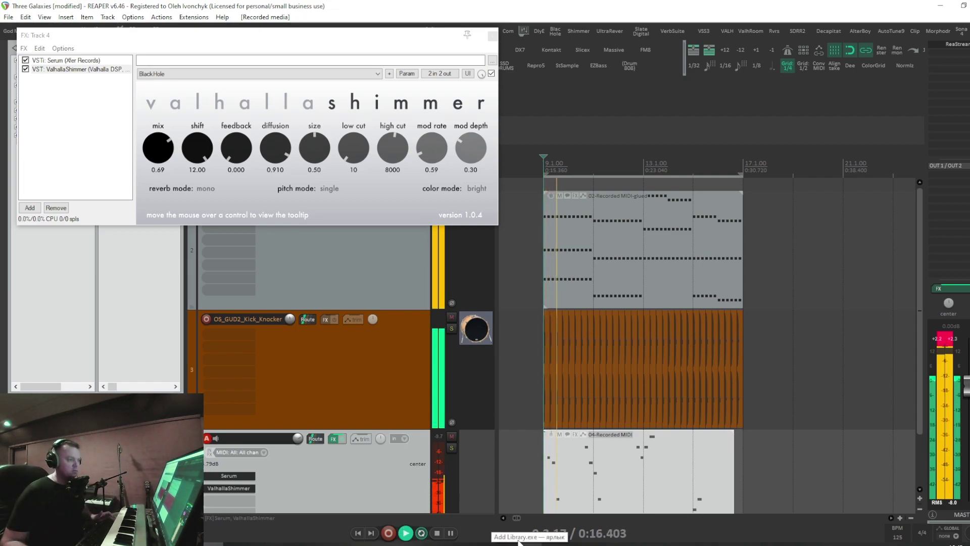
drag(298, 439, 299, 441)
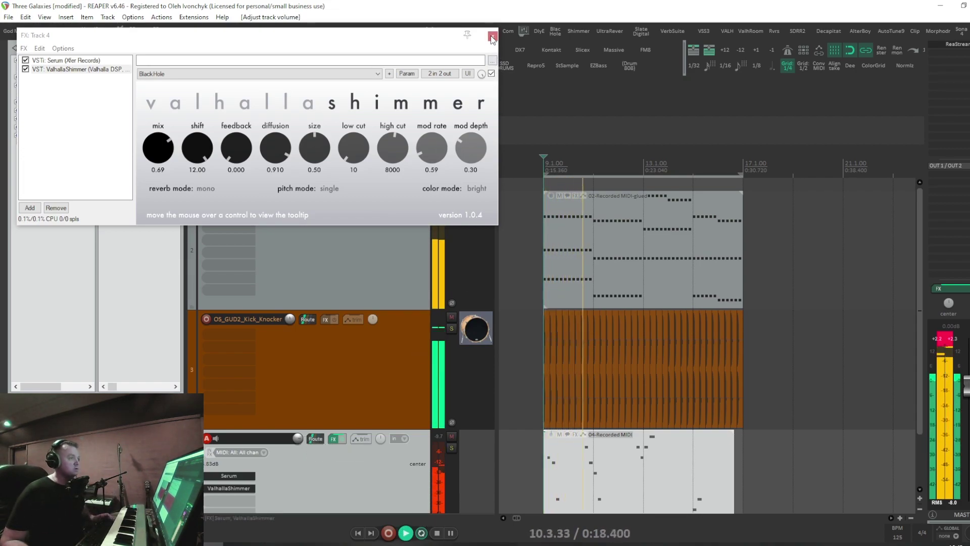
click(491, 36)
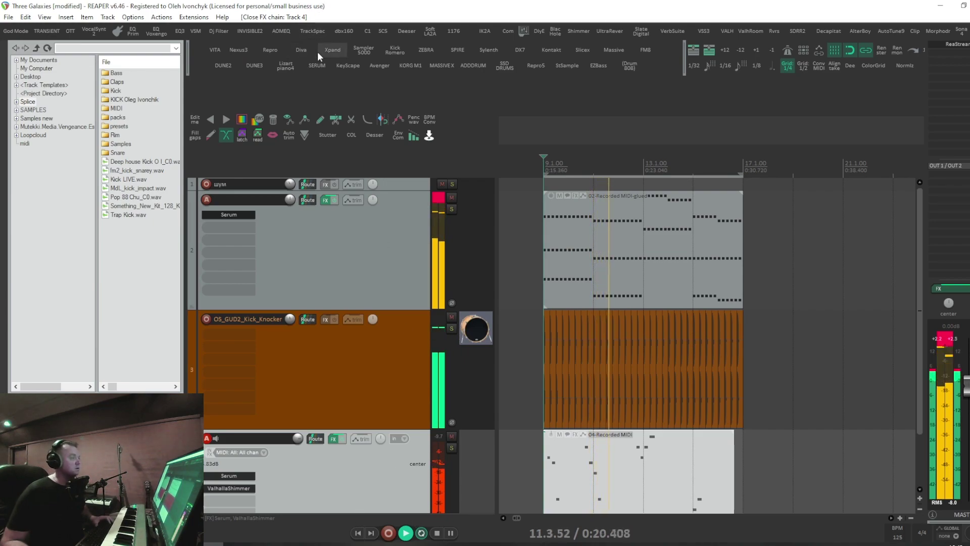
Step: Add a new Serum track with OSC A at -2 octaves and the MG Low 12 filter enabled with more resonance
click(317, 65)
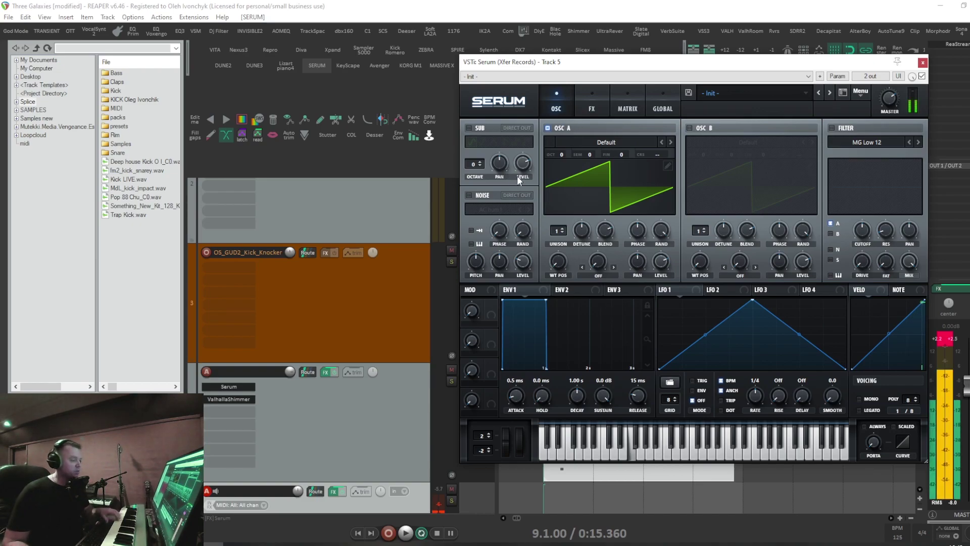
drag(560, 152, 566, 188)
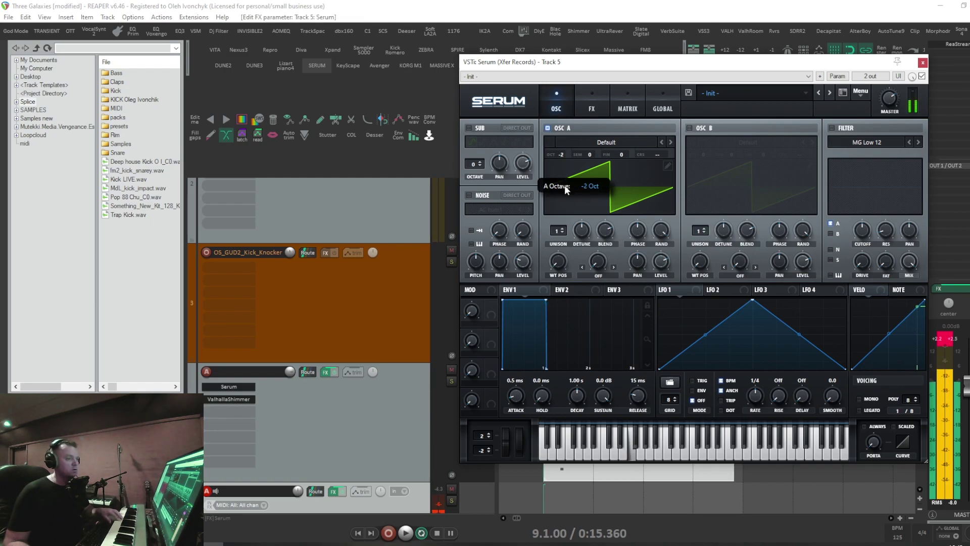
click(831, 128)
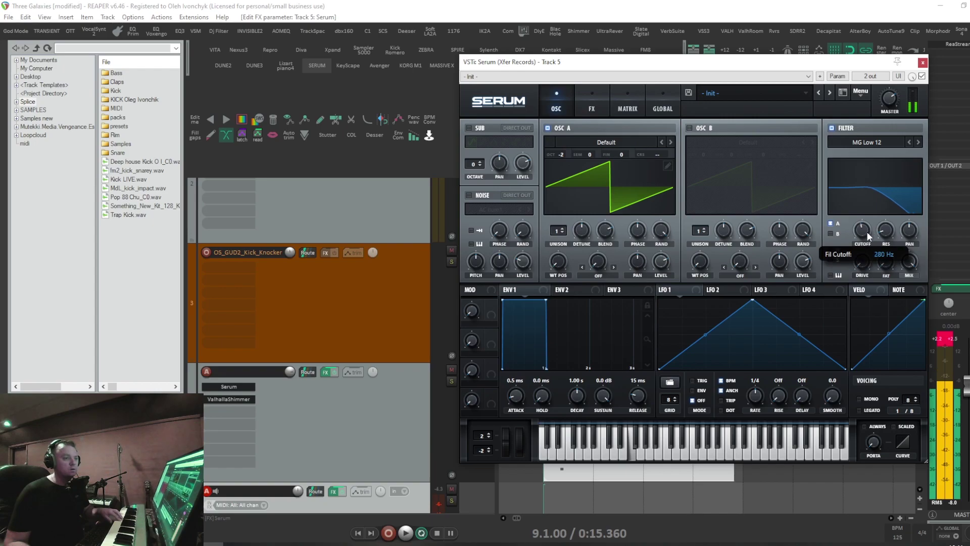
drag(881, 229, 883, 198)
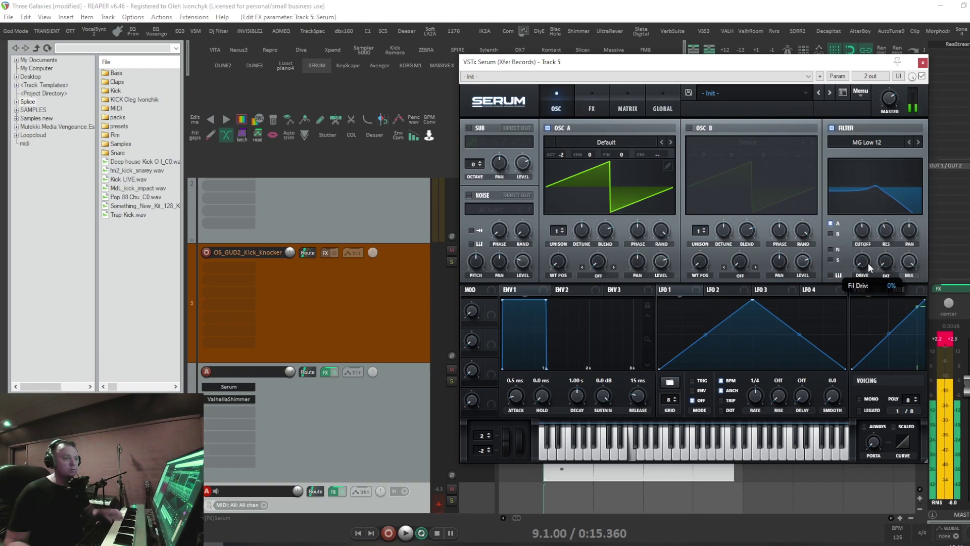
mouse_move(886, 262)
mouse_down()
mouse_move(879, 216)
mouse_move(886, 266)
mouse_up()
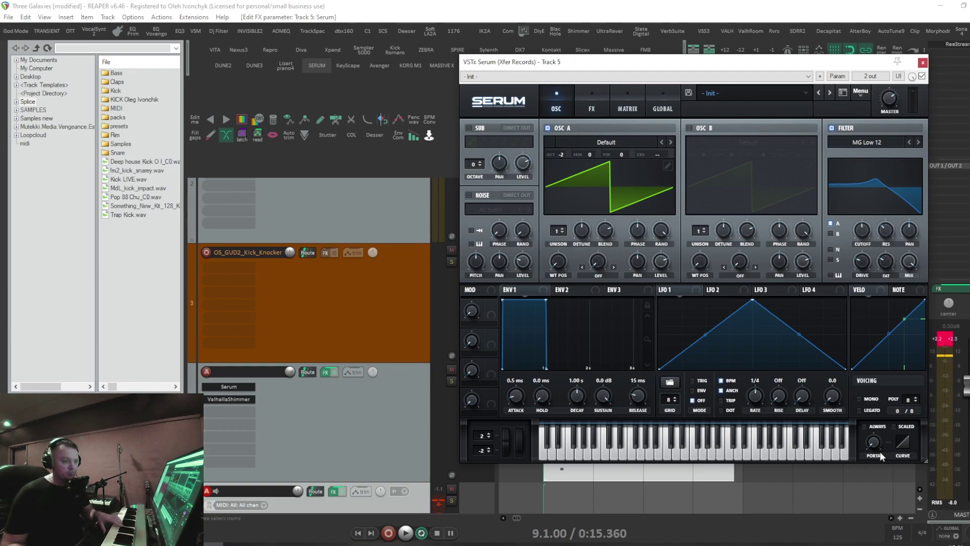
Step: Set the new Serum to mono legato with portamento and record a long-note bass line from bar 9
click(859, 398)
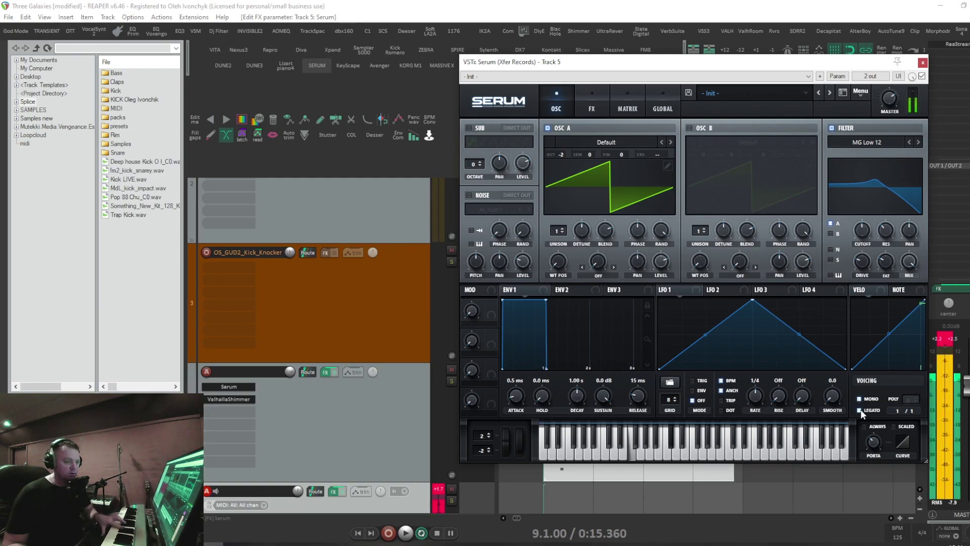
drag(874, 447, 874, 425)
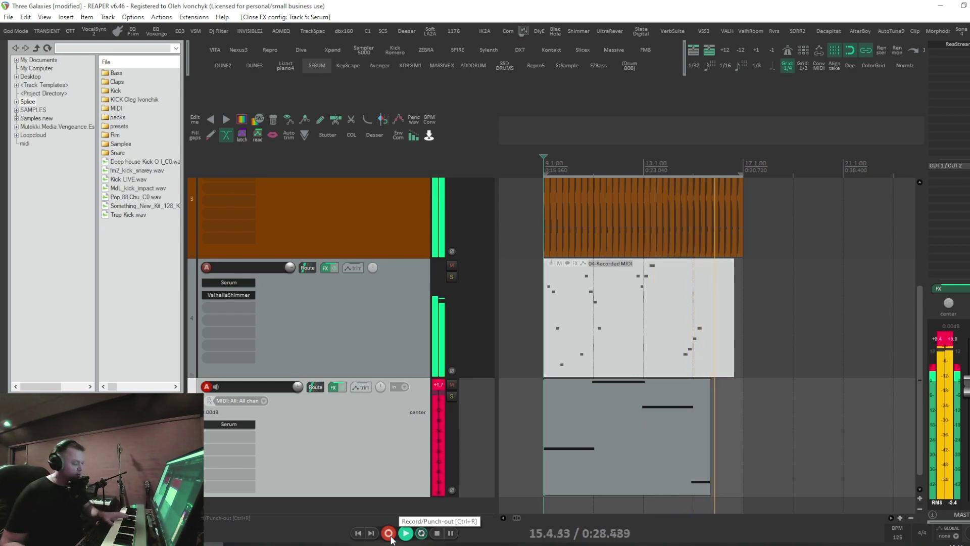
click(388, 533)
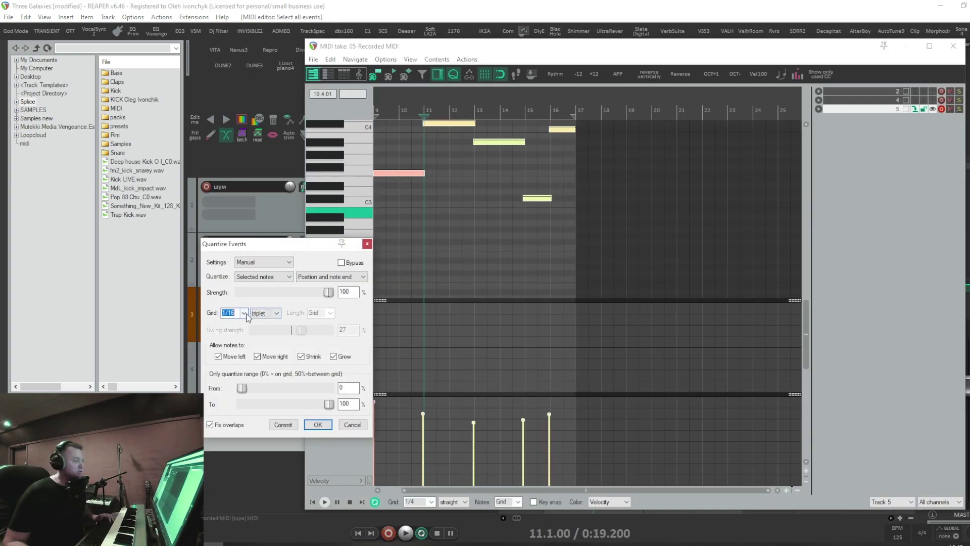
Step: Quantize the recorded bass notes to a 1/2 grid and raise all their velocities to maximum
click(244, 313)
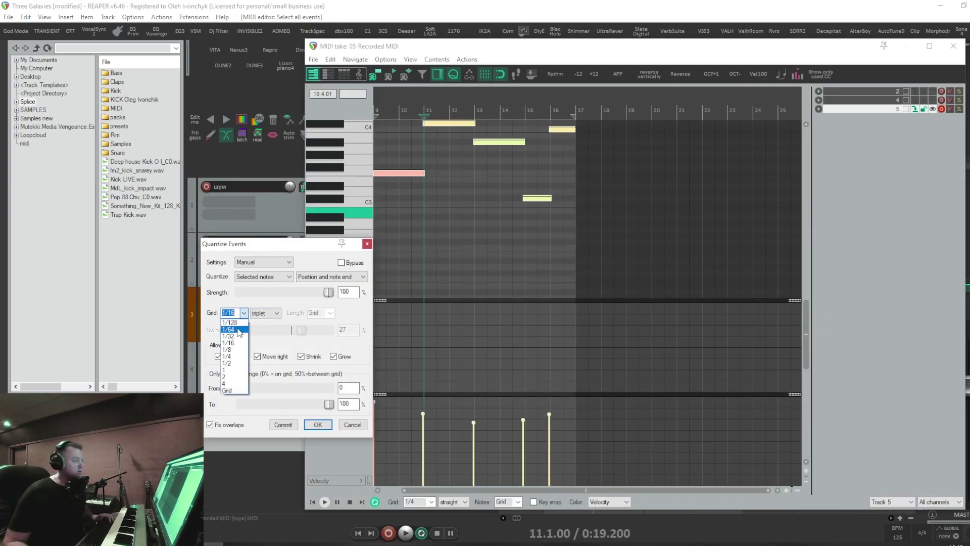
click(242, 364)
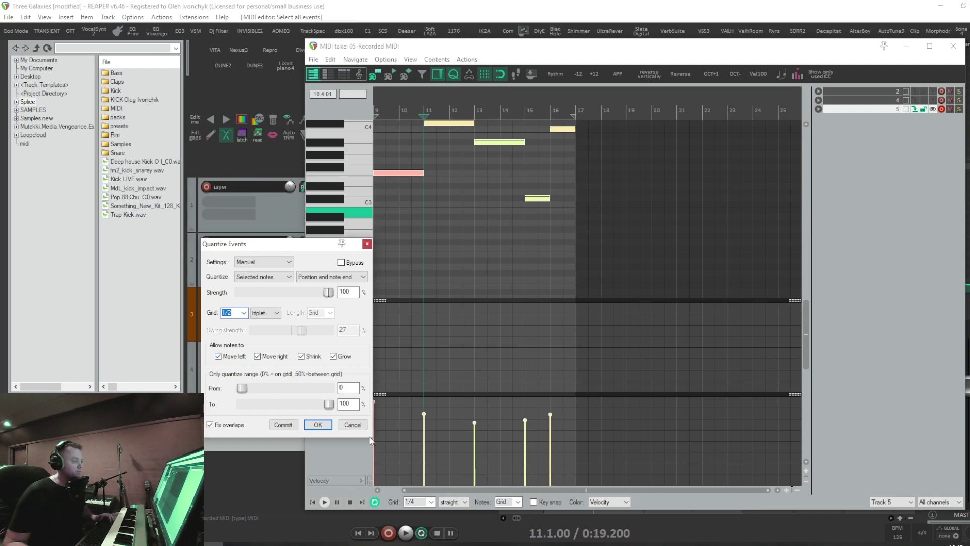
click(317, 426)
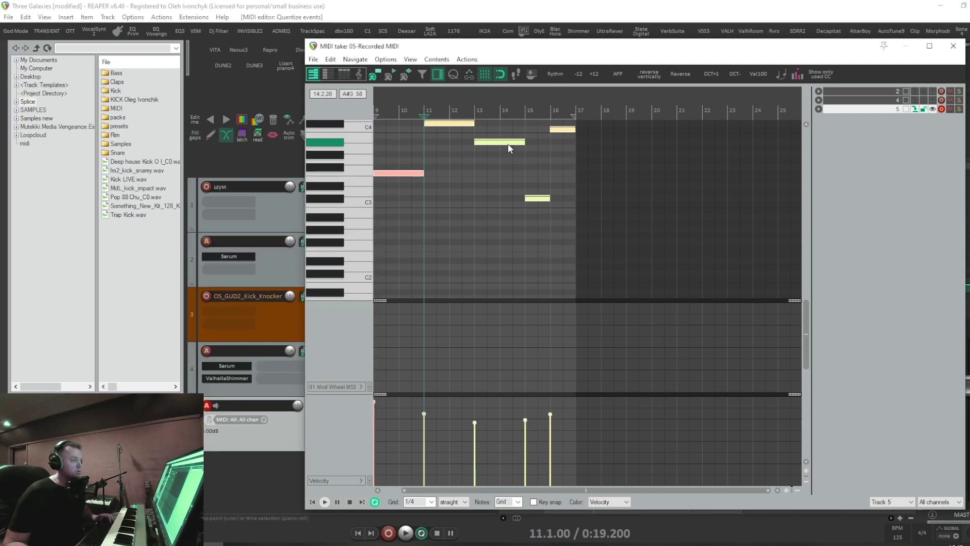
drag(509, 141, 498, 4)
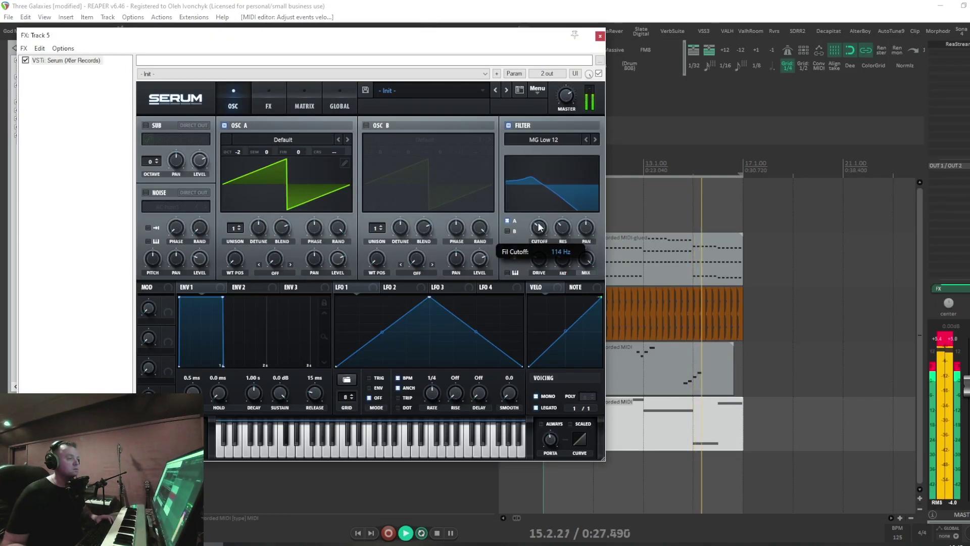
Step: Adjust the bass Serum's filter cutoff while auditioning it, and close its effects window
drag(539, 227, 540, 190)
key(space)
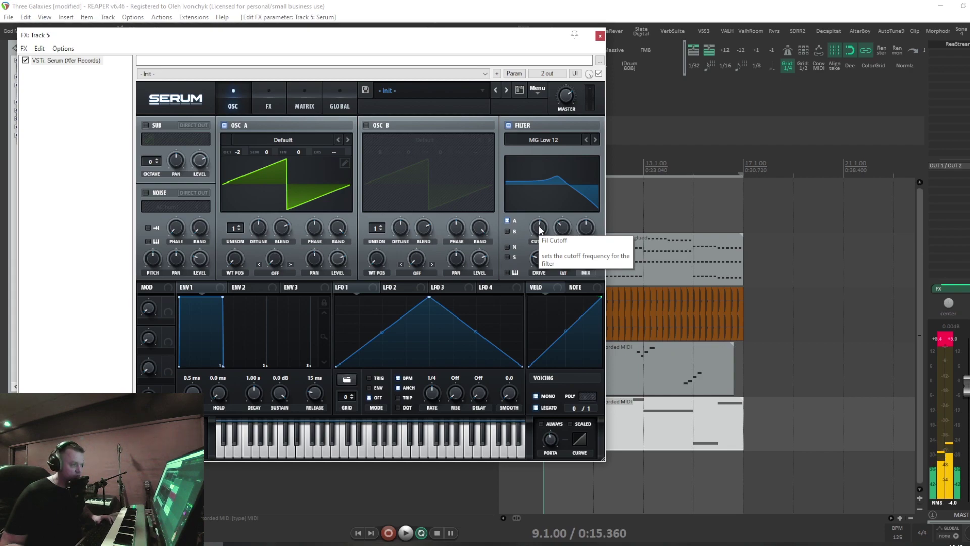
drag(540, 229, 542, 197)
key(space)
key(space)
drag(491, 35, 574, 55)
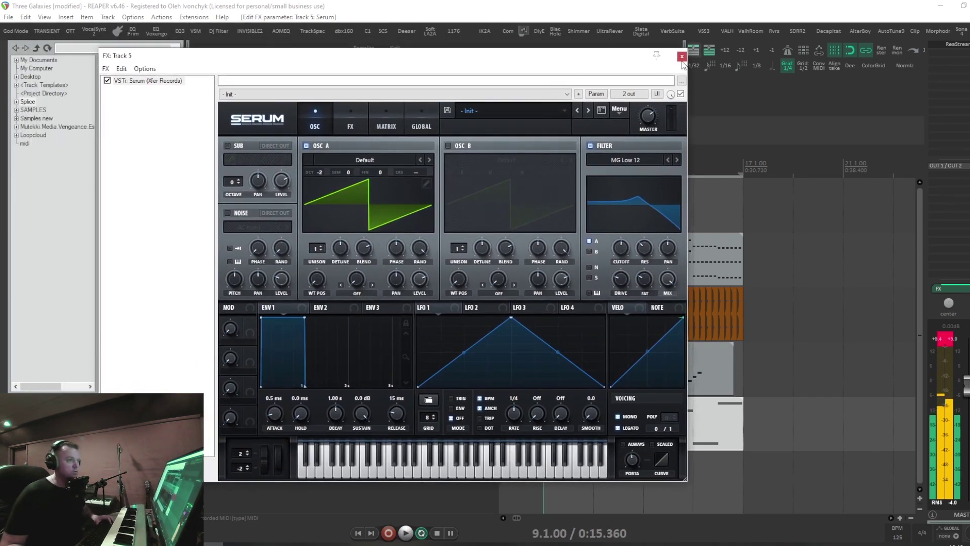
click(681, 56)
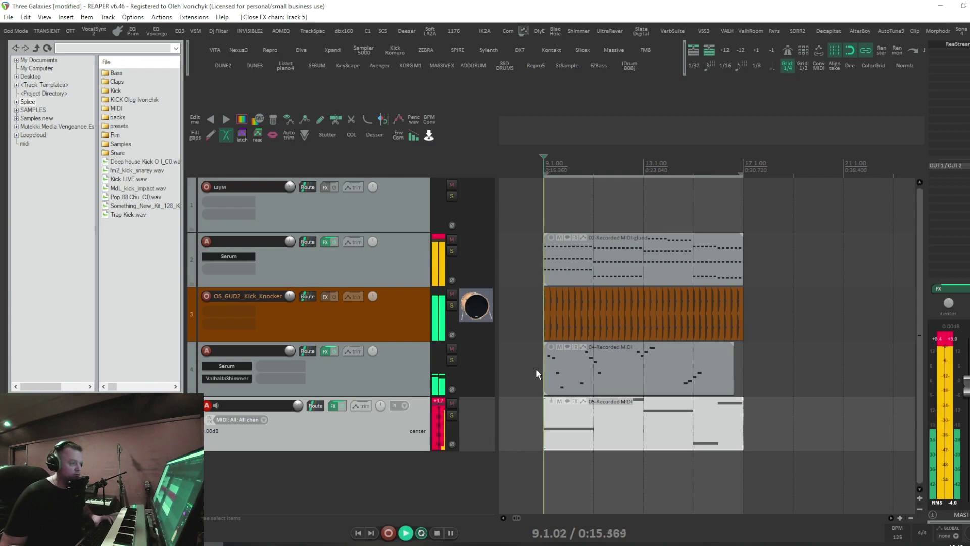
Step: Assign LFO 1 to modulate the OSC A level in the bass Serum and adjust that level during playback
click(419, 282)
drag(419, 282, 411, 316)
key(space)
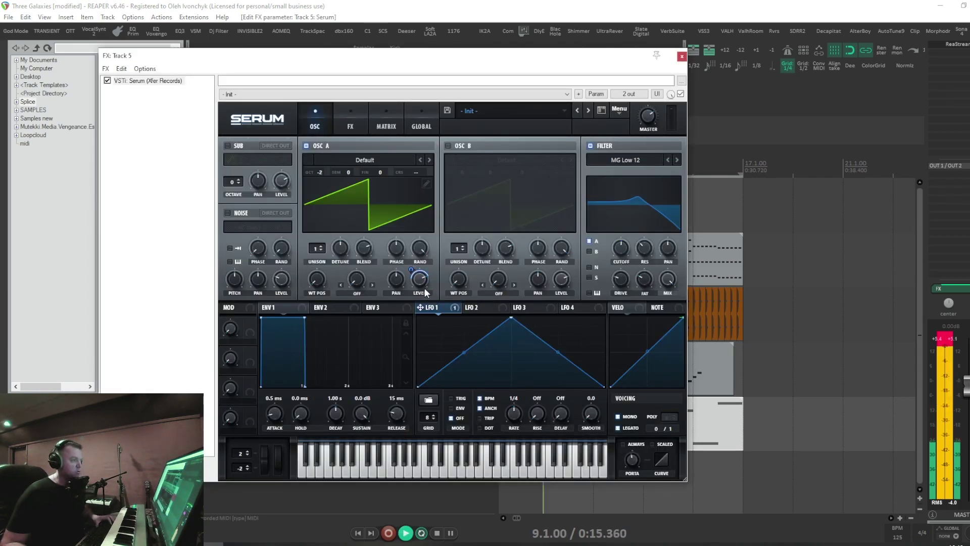
drag(424, 282, 423, 278)
Step: Shape LFO 1 into a narrow early peak with a curved rise, and set its rate to 1/8 triplet
drag(464, 352, 461, 361)
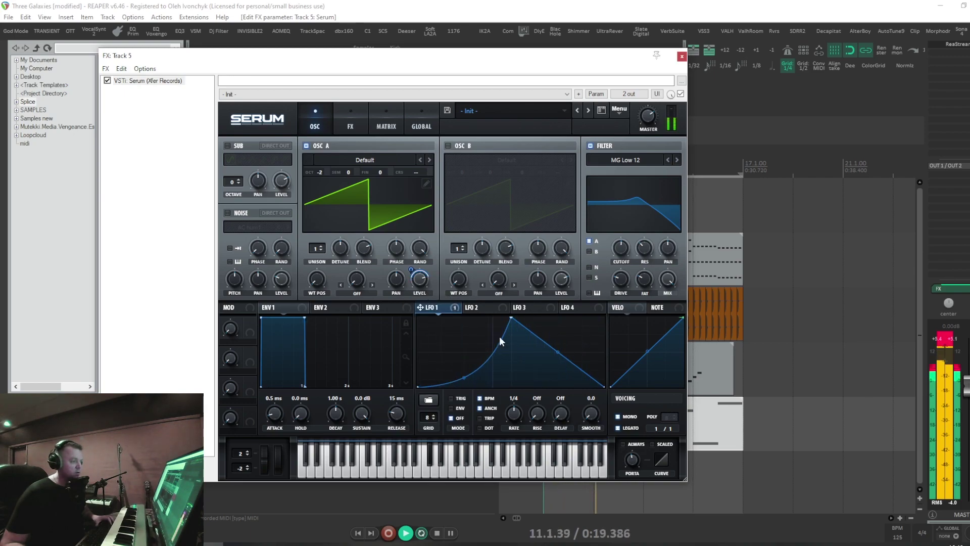
drag(509, 320, 465, 307)
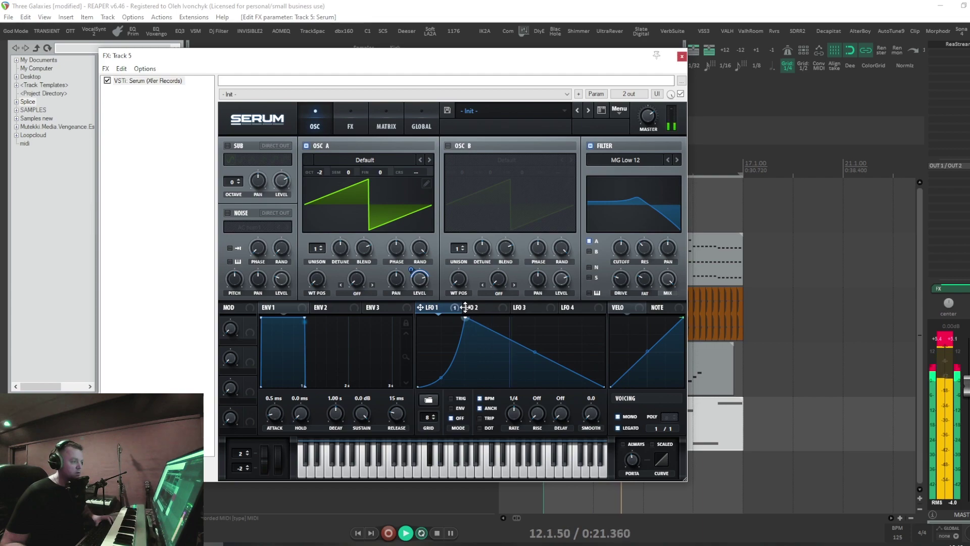
key(space)
mouse_move(535, 351)
mouse_down()
mouse_move(495, 382)
mouse_move(528, 351)
mouse_move(516, 351)
mouse_up()
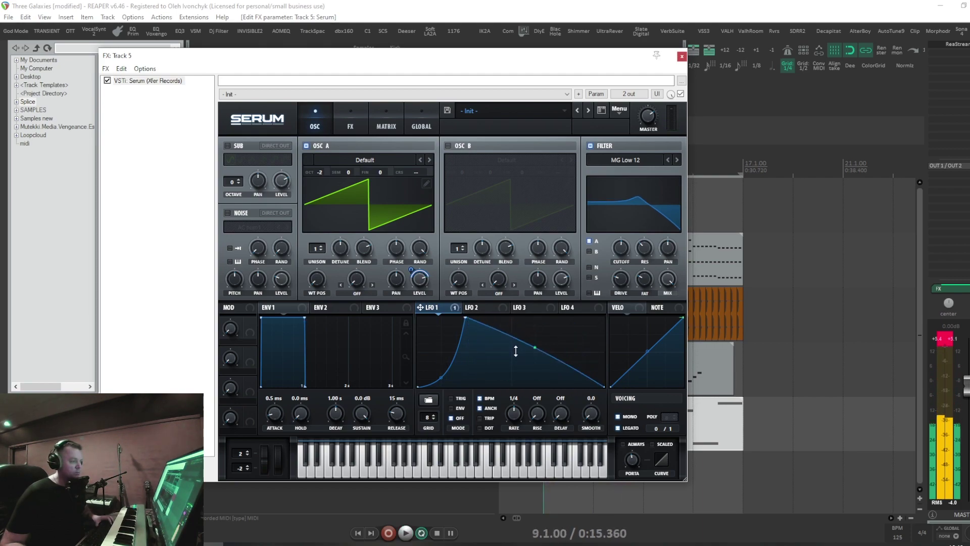
double_click(509, 337)
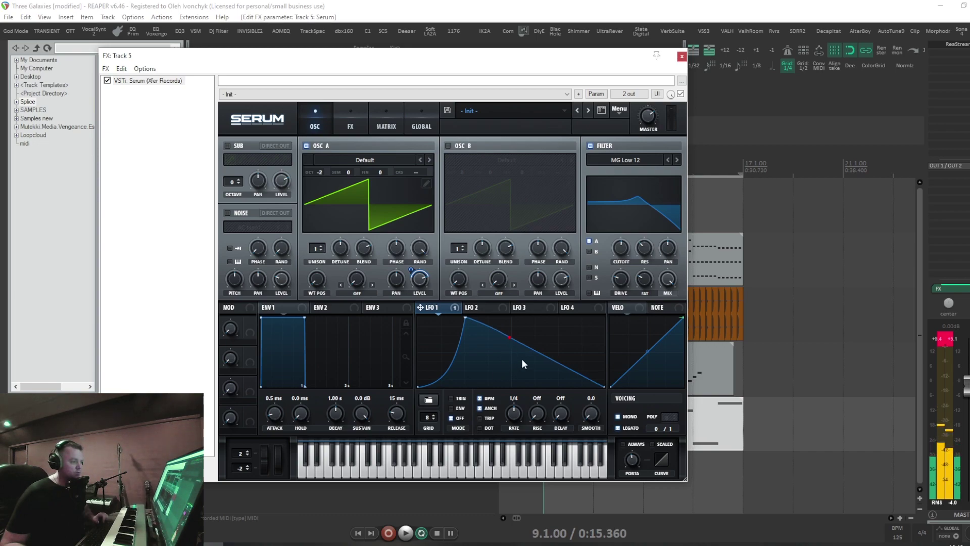
drag(498, 352, 493, 378)
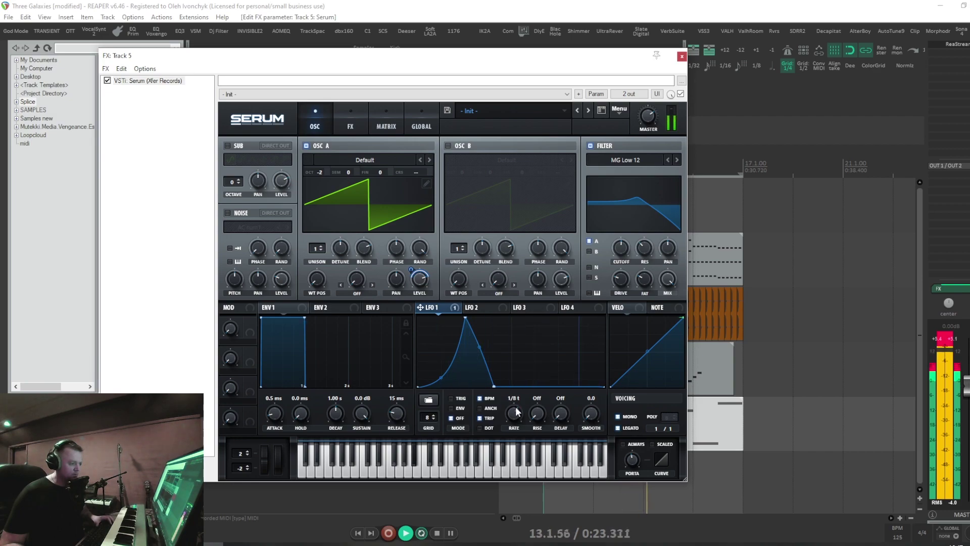
Step: Shift the LFO 1 peak to just past the middle of the cycle and move the end of its fall later
drag(494, 387, 540, 387)
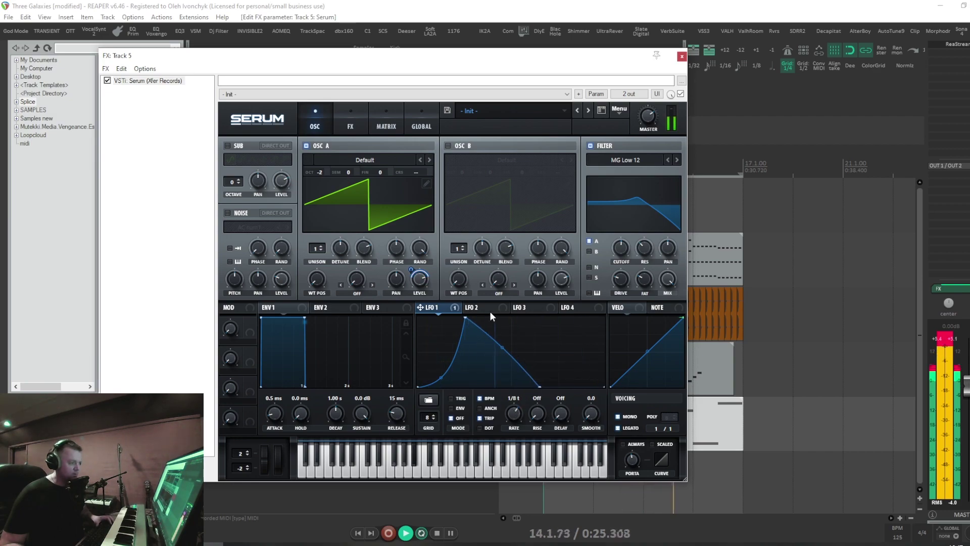
drag(465, 318, 515, 318)
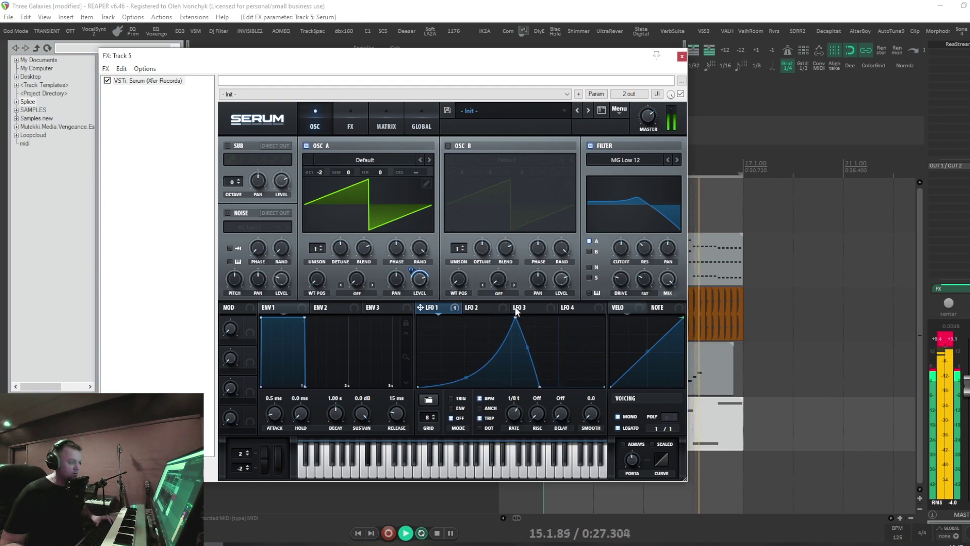
drag(540, 387, 549, 387)
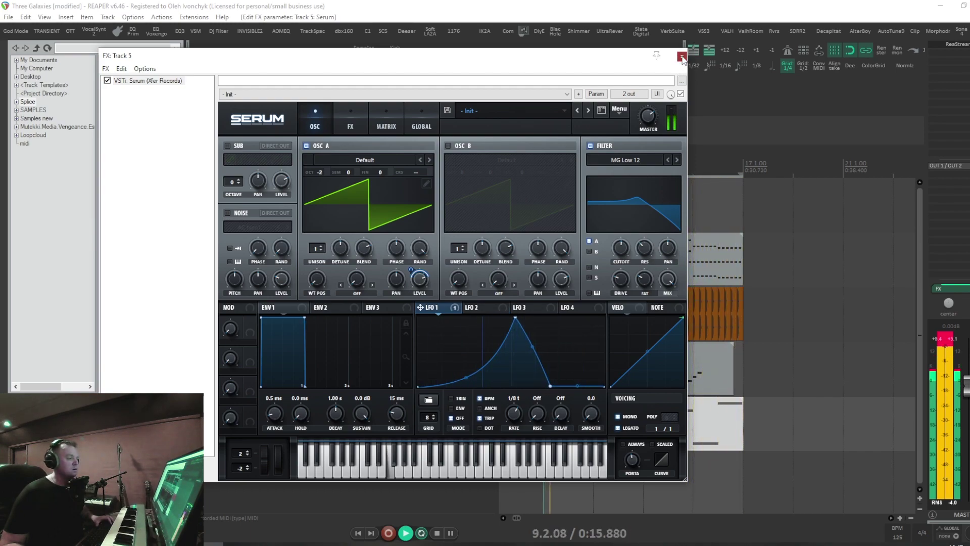
Step: Close the bass Serum window, solo the bass track and turn on the metronome
click(682, 57)
click(452, 414)
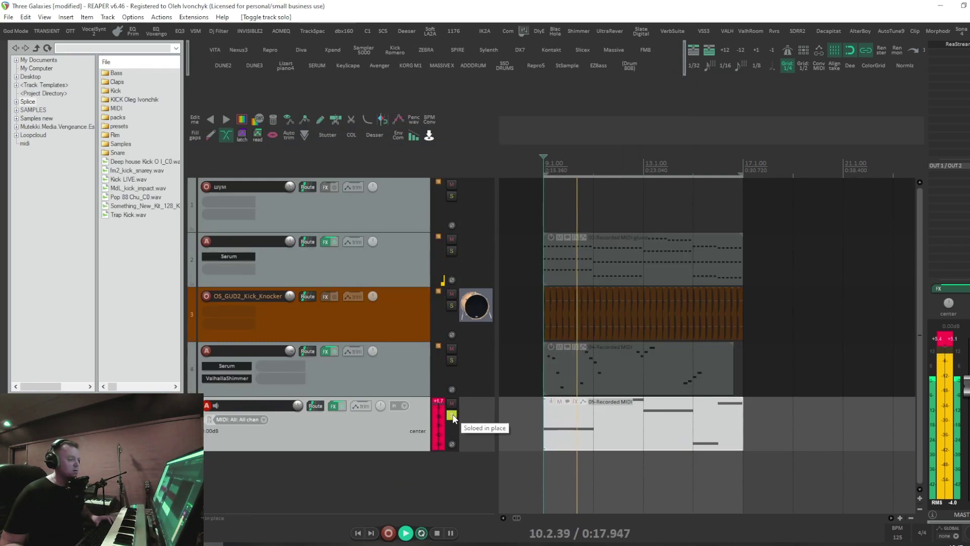
click(790, 49)
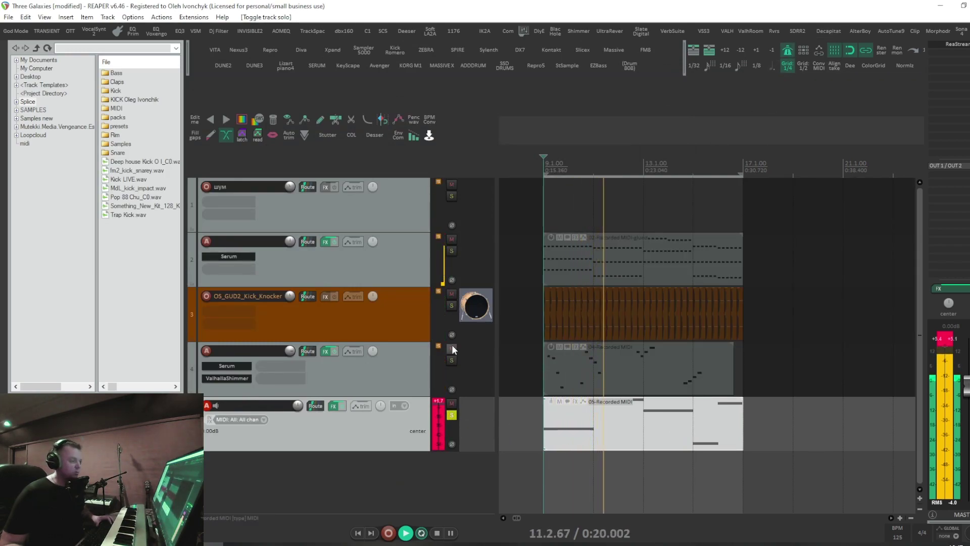
Step: Reshape the bass Serum's LFO 1 with a steeper rise, a fuller rounded fall and a later end point
click(334, 405)
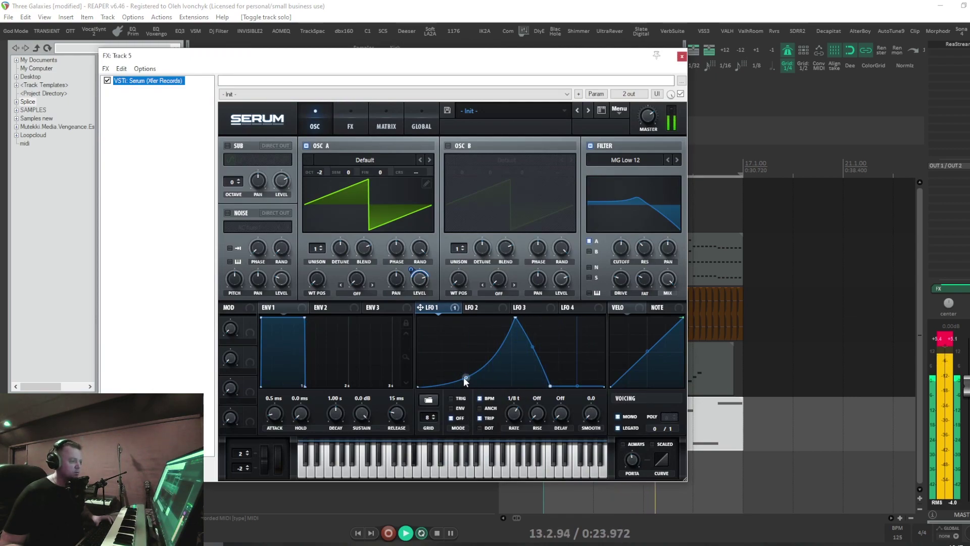
drag(466, 378, 469, 385)
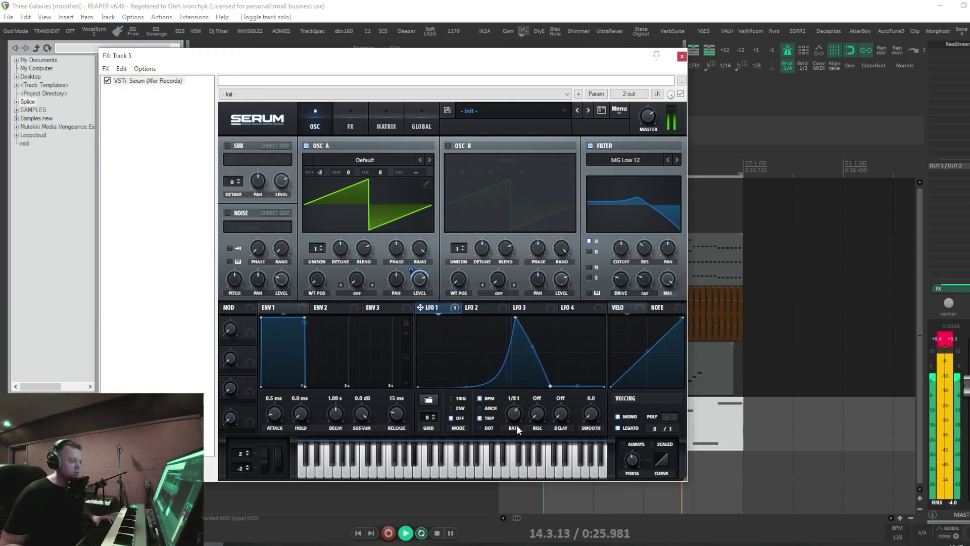
drag(532, 348, 533, 321)
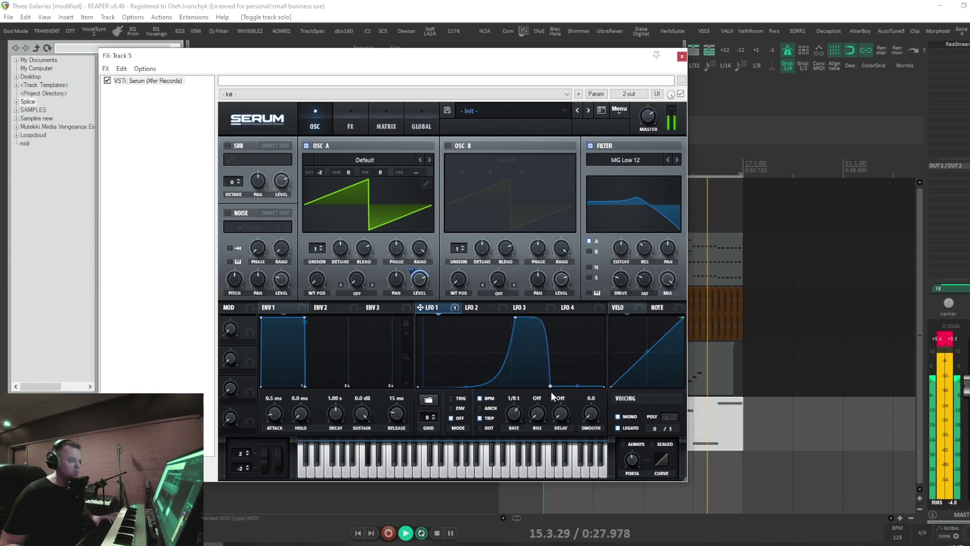
drag(549, 385, 574, 389)
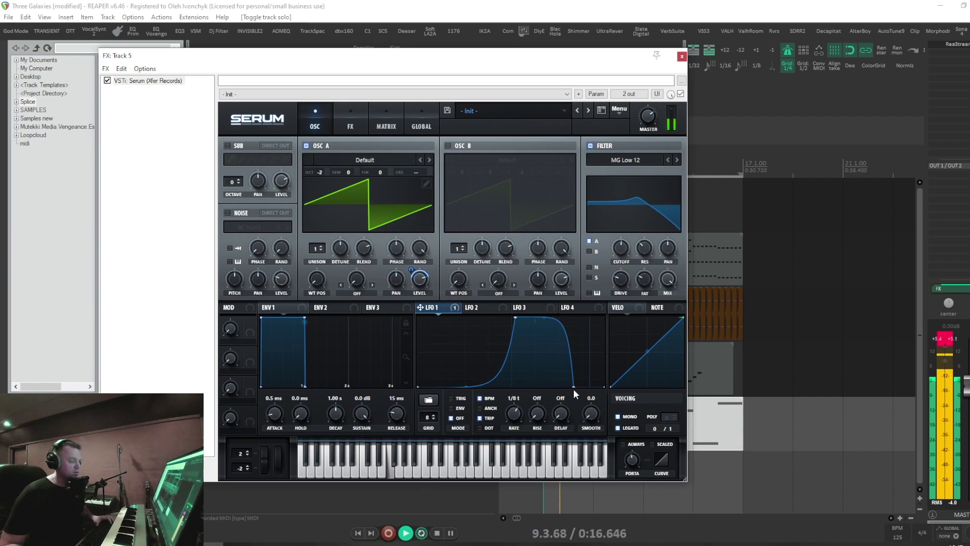
Step: Move the end of LFO 1's fall to nearly the end of the cycle and mute the melody track
drag(575, 385, 597, 396)
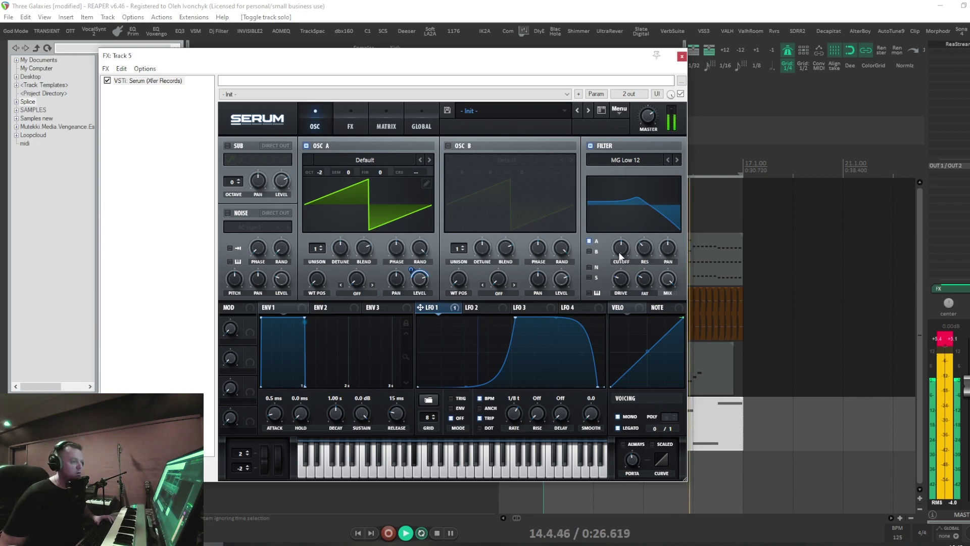
click(452, 348)
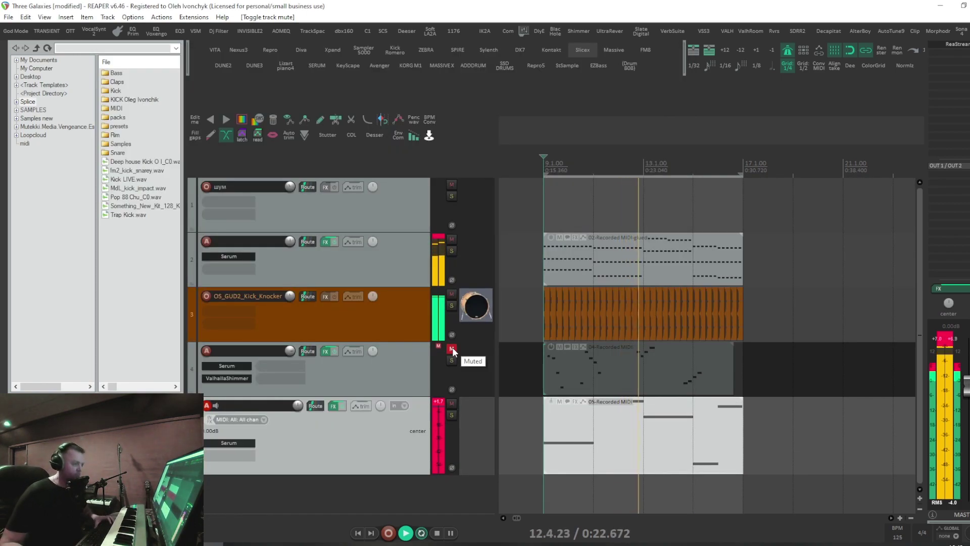
Step: Lower the master level of the bass track's Serum slightly and close its window
click(333, 406)
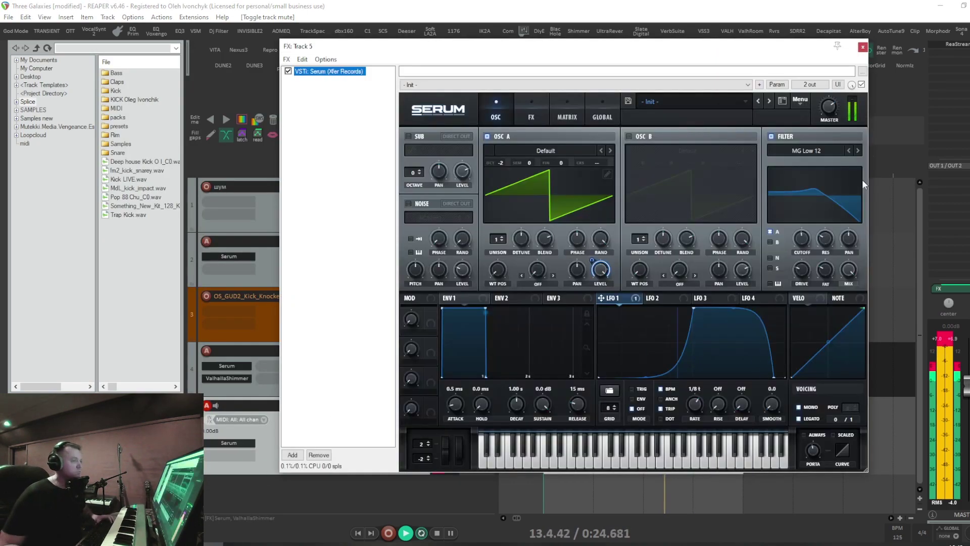
drag(829, 109, 828, 119)
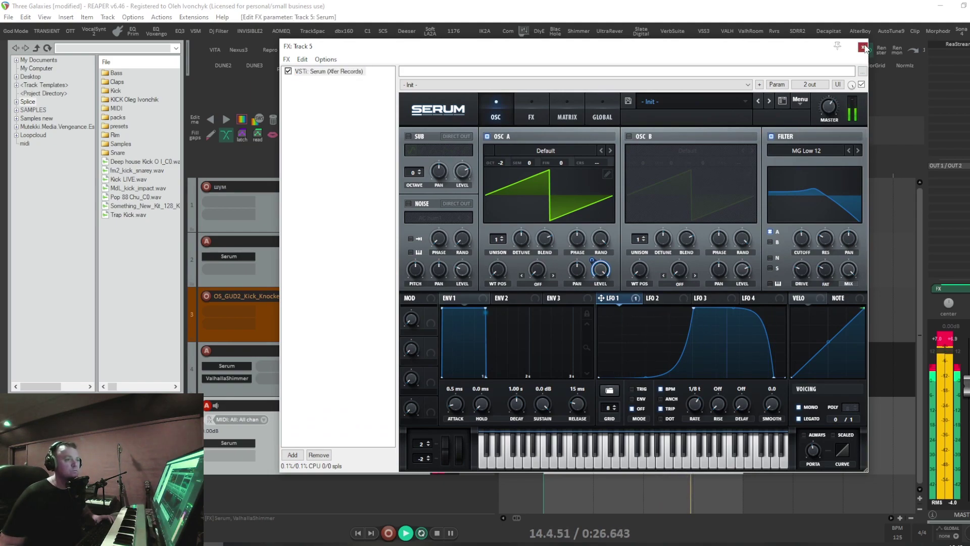
click(862, 46)
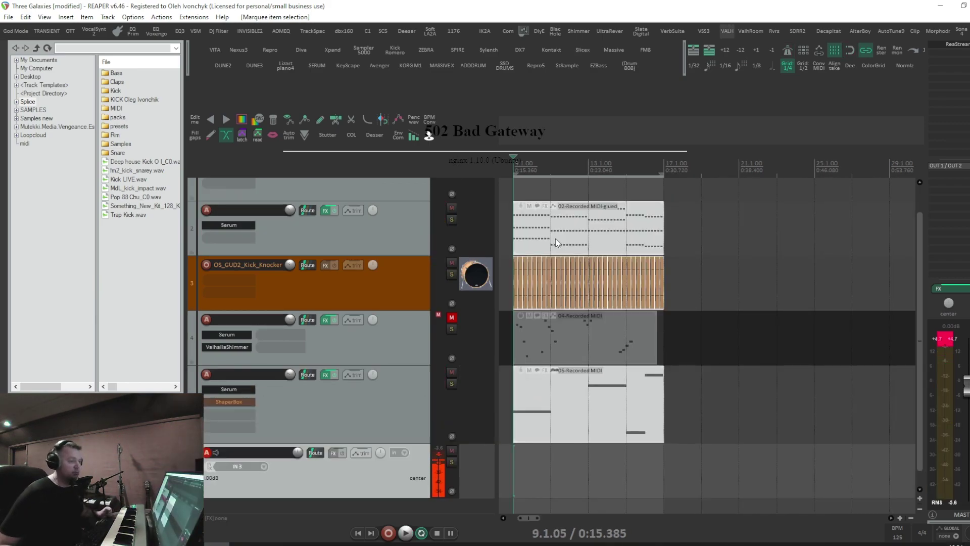
Step: Duplicate the chord, kick, melody and bass items of bars 9 to 17 three times, filling up to bar 41
scroll(743, 311, down, 2)
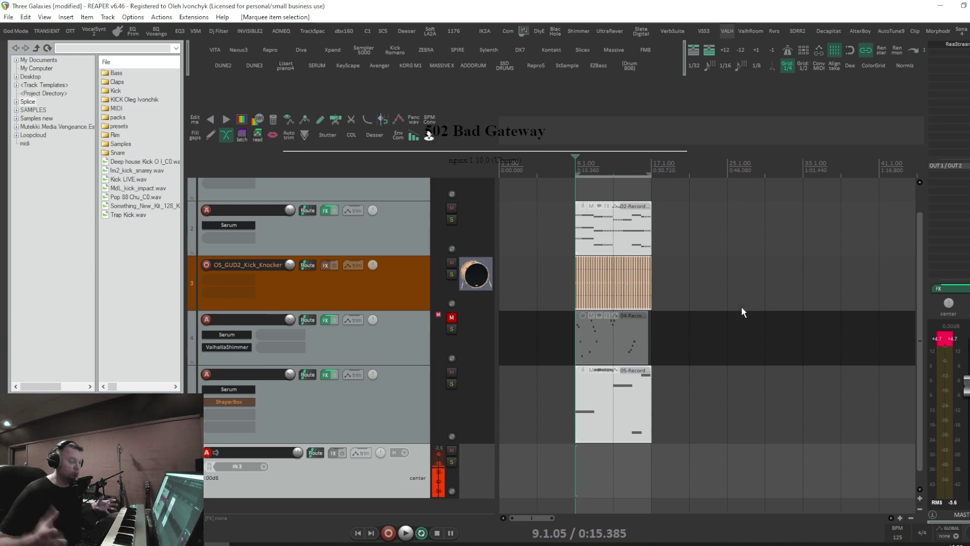
scroll(713, 303, down, 3)
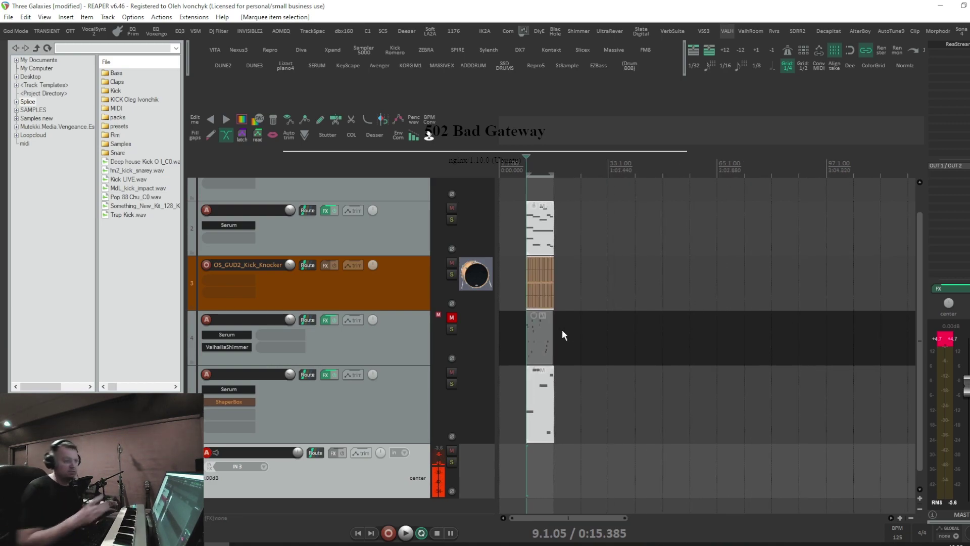
scroll(562, 331, up, 3)
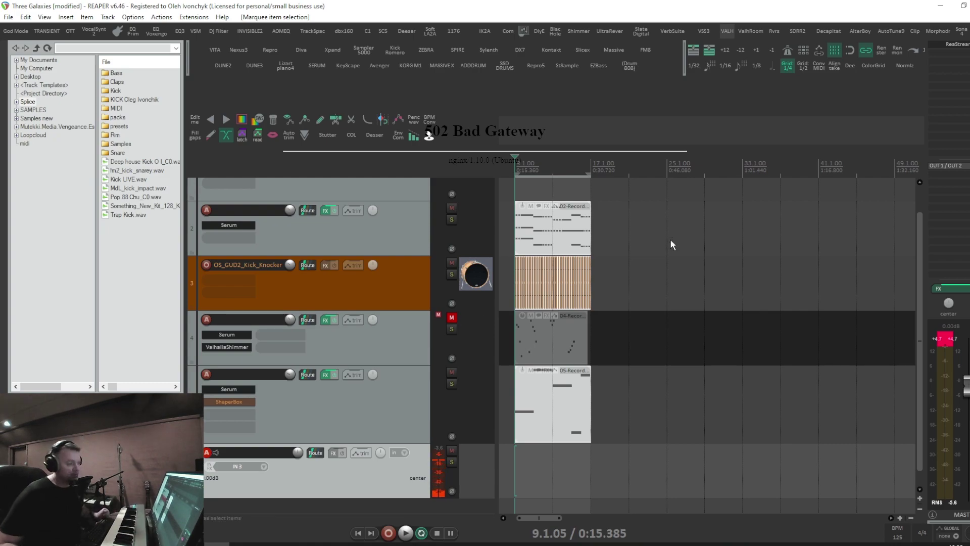
drag(673, 457, 508, 223)
key(ctrl+d)
key(ctrl+d)
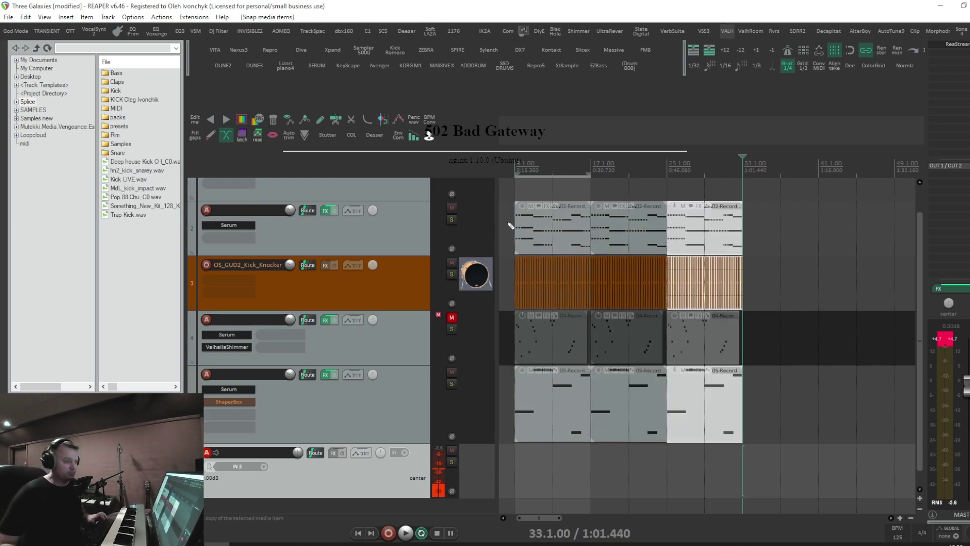
key(ctrl+d)
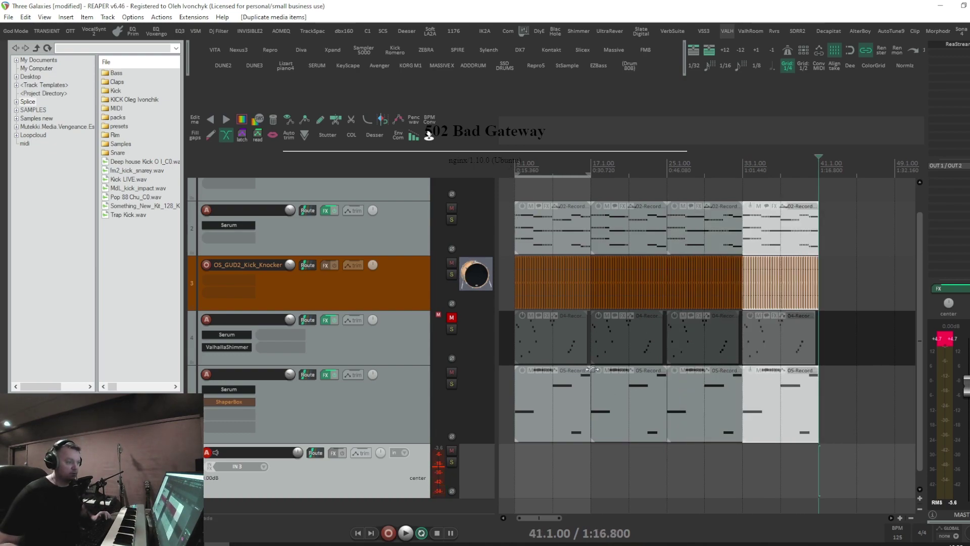
Step: Delete the kick items in bars 17 to 25 and mute the bass item in the same bars
scroll(592, 370, up, 8)
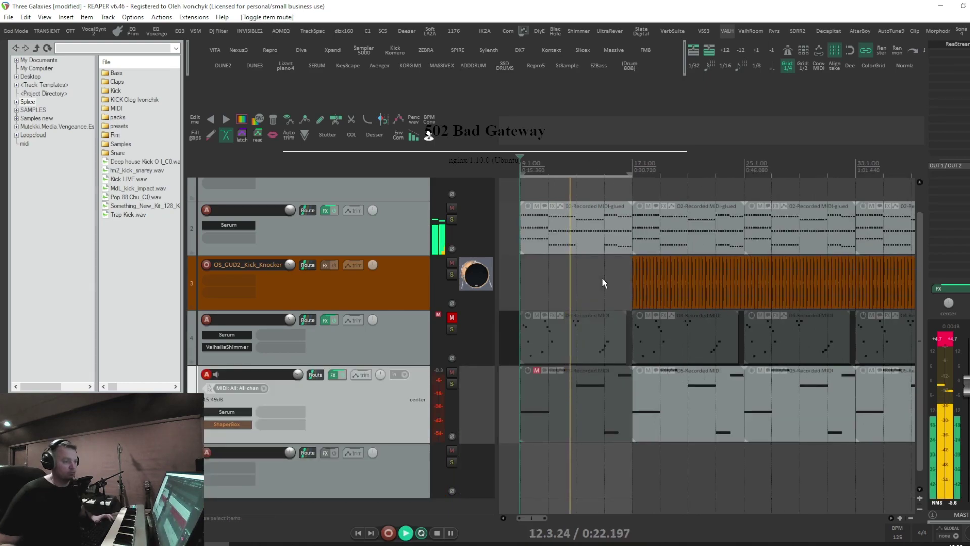
drag(579, 271, 742, 299)
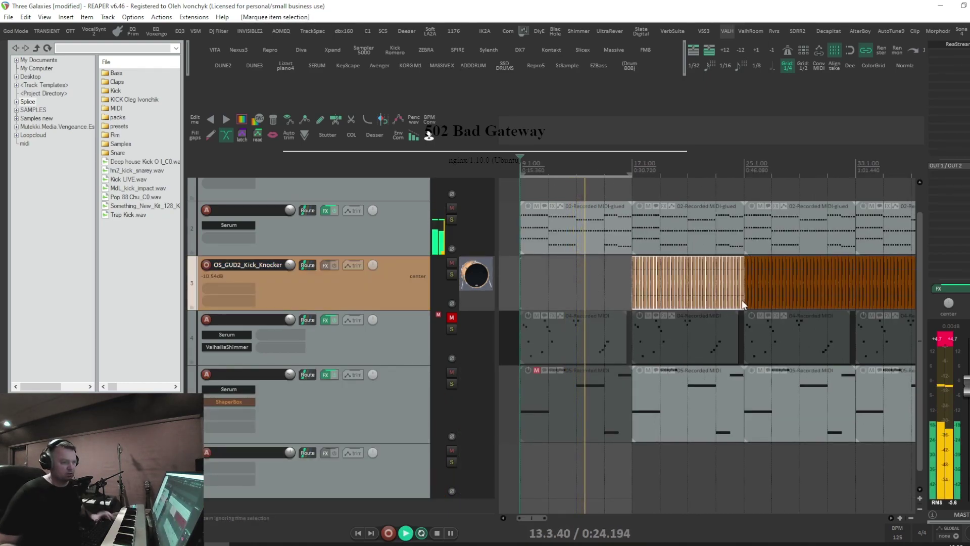
key(Delete)
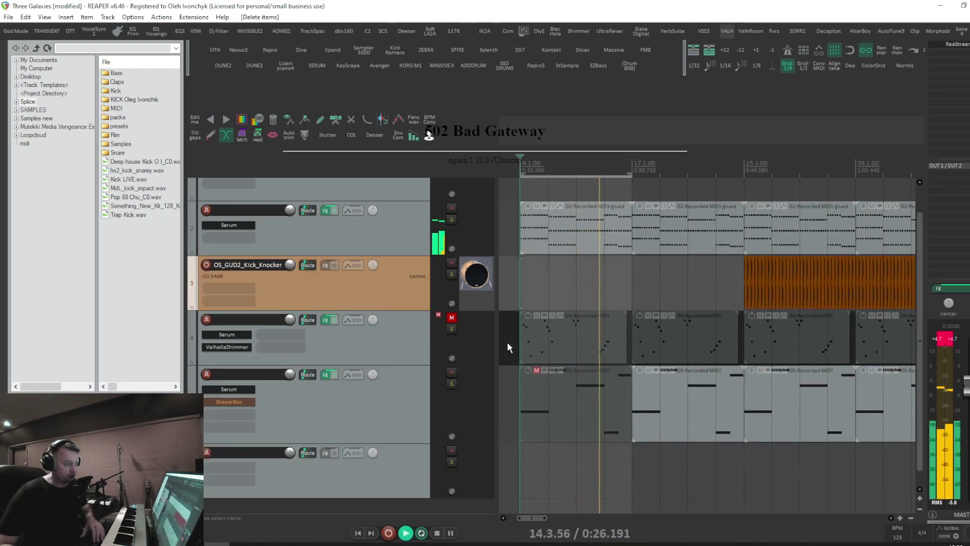
click(648, 370)
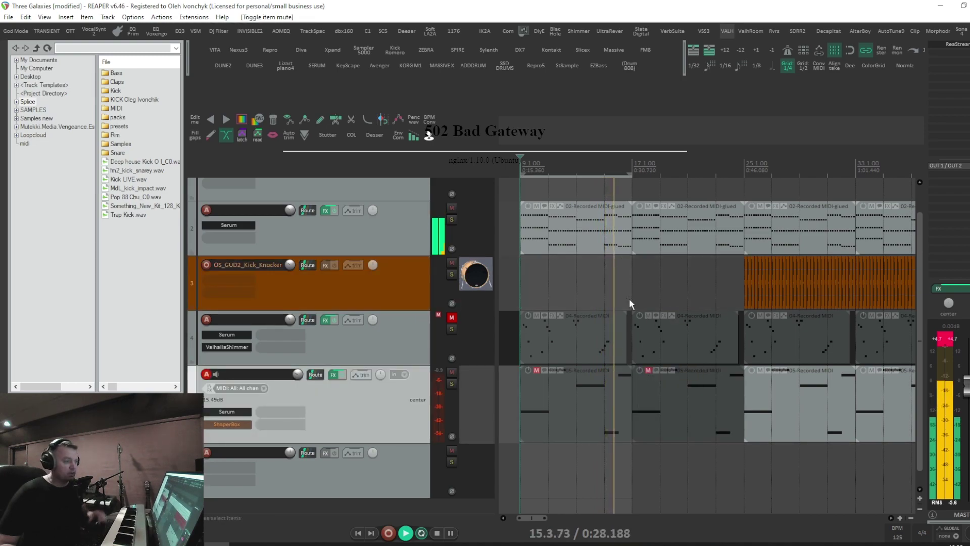
scroll(554, 290, down, 1)
scroll(625, 308, up, 3)
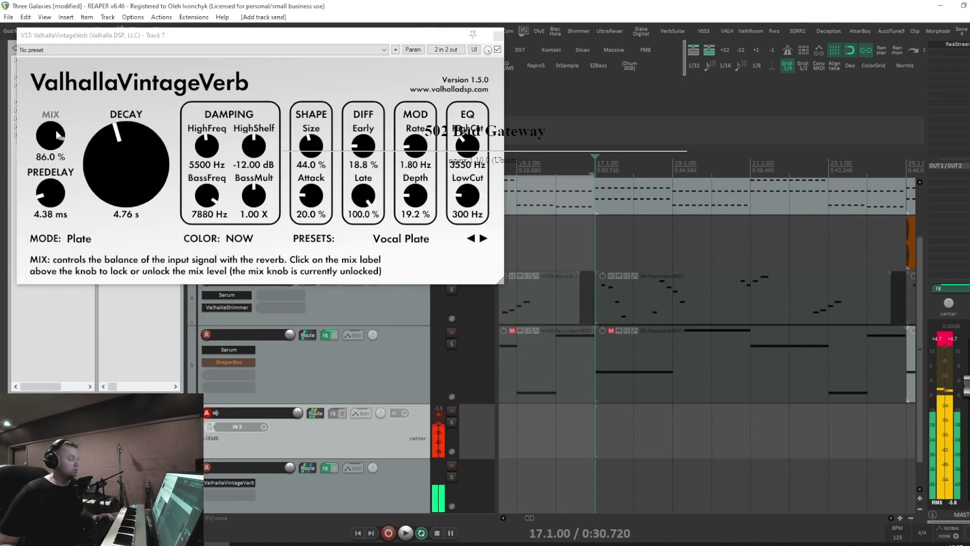
Step: Set the return track's ValhallaVintageVerb to 100% mix, 26.45 ms predelay and 7.96 s decay, and close its window
drag(60, 142, 60, 121)
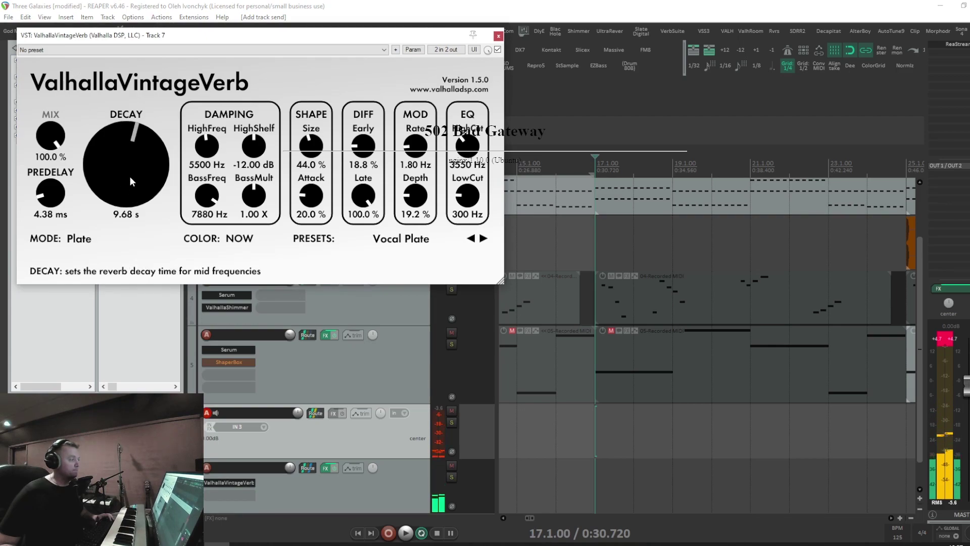
drag(112, 183, 113, 188)
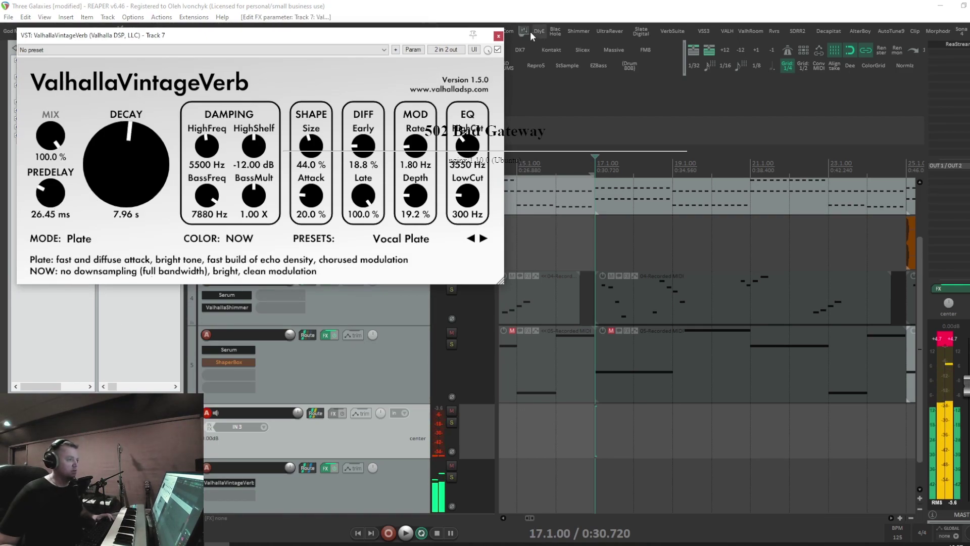
click(499, 37)
Step: Play the arrangement from bar 17, mute the reverb track and stop playback
key(space)
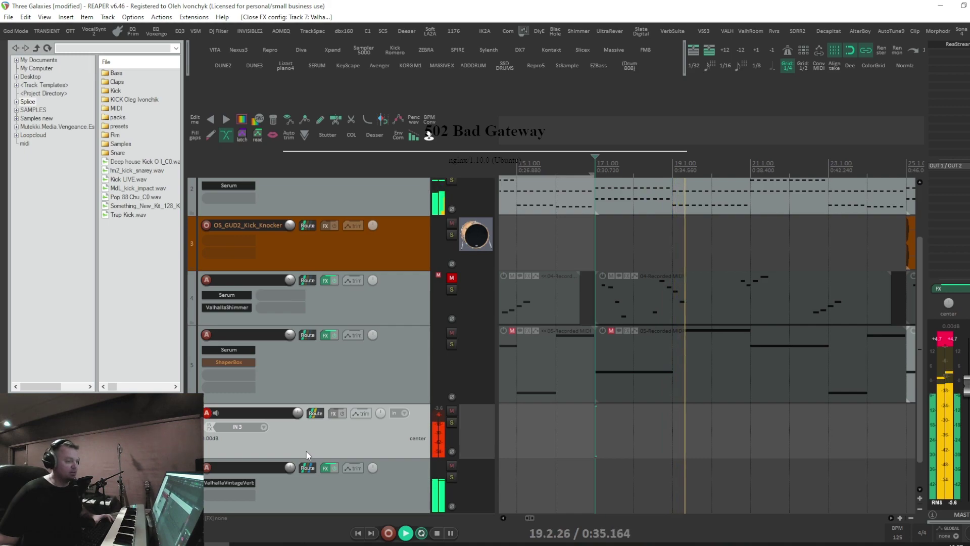
click(451, 466)
key(space)
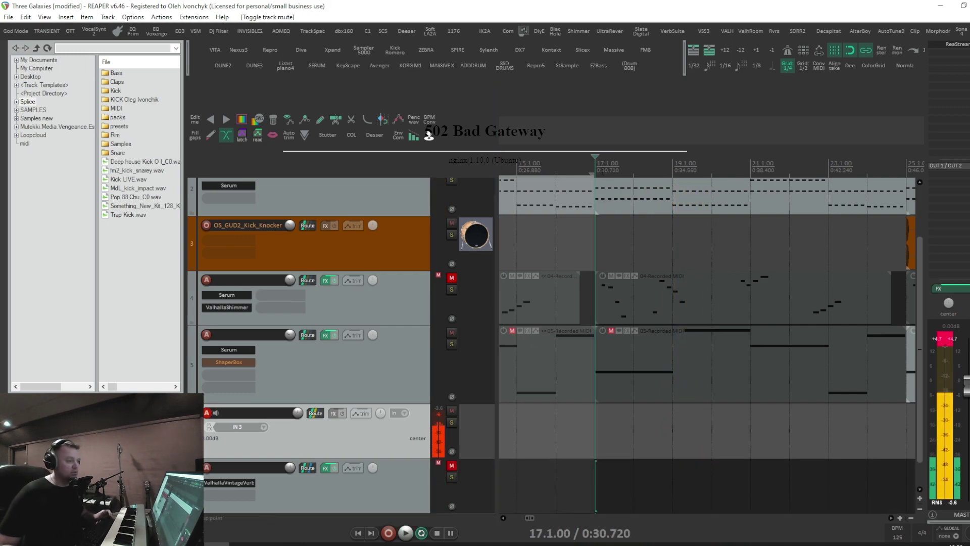
Step: Set Auto-Tune Pro on the vocal track to retune speed 0 and flex-tune 9, enable formant correction and close its window
scroll(643, 283, down, 5)
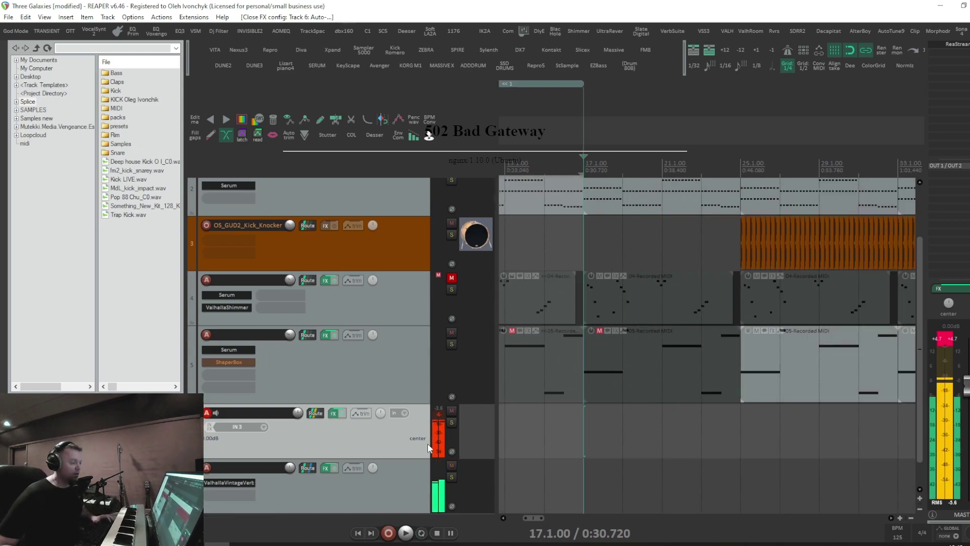
click(334, 413)
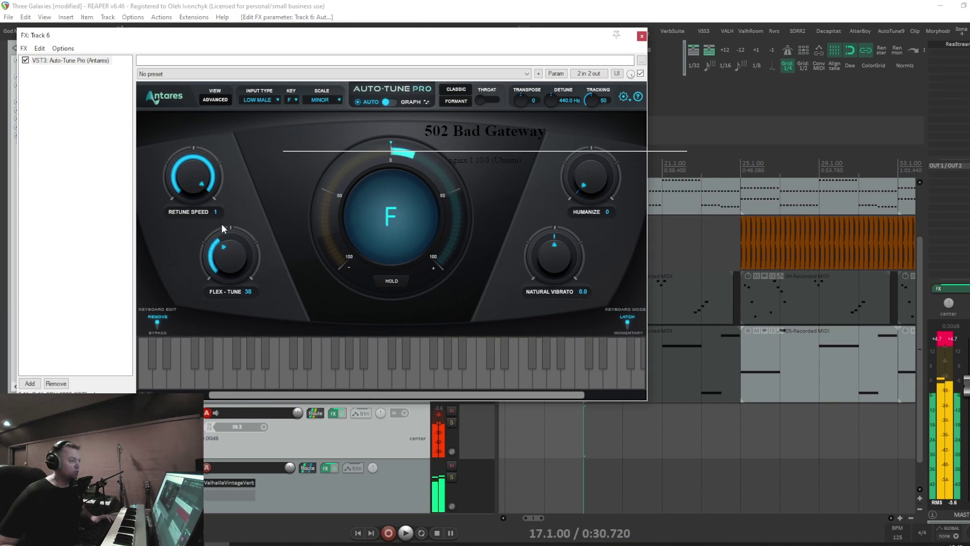
drag(199, 188, 200, 179)
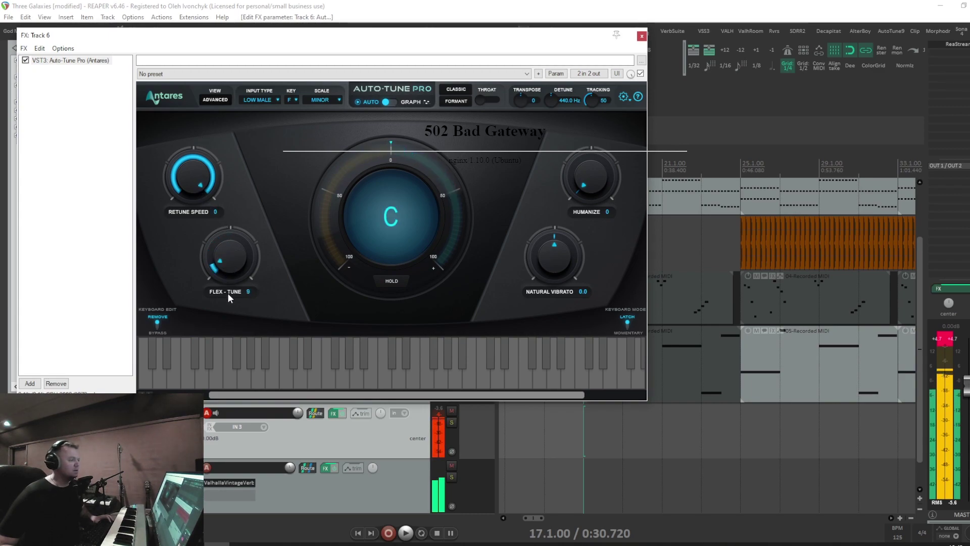
click(457, 100)
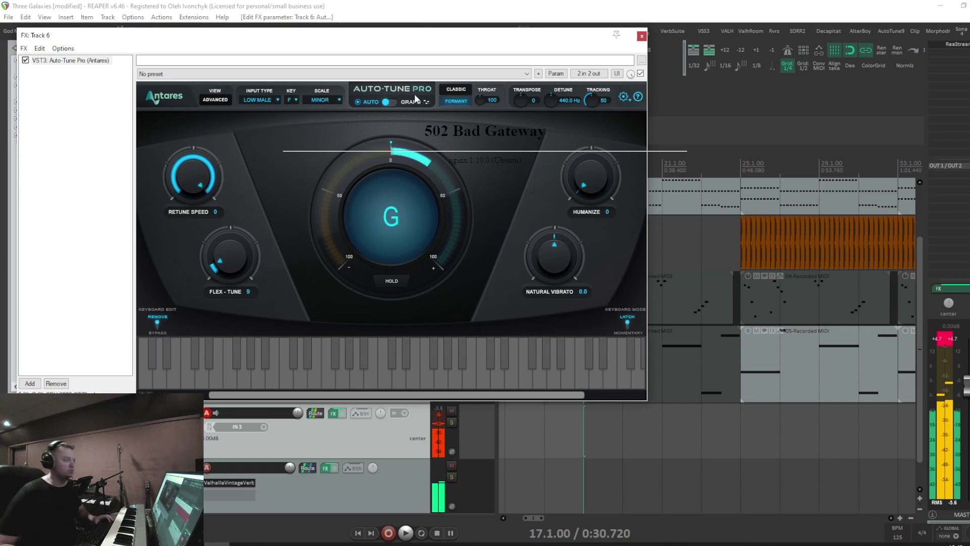
click(641, 37)
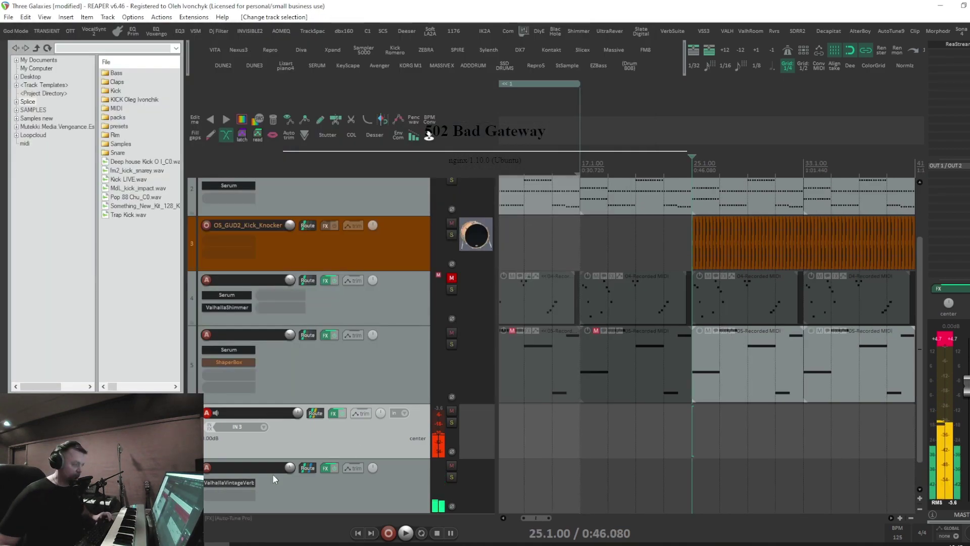
Step: Record vocal phrases on the Auto-Tune track over the beat, with passes started from bars 25, 33 and 34
click(388, 534)
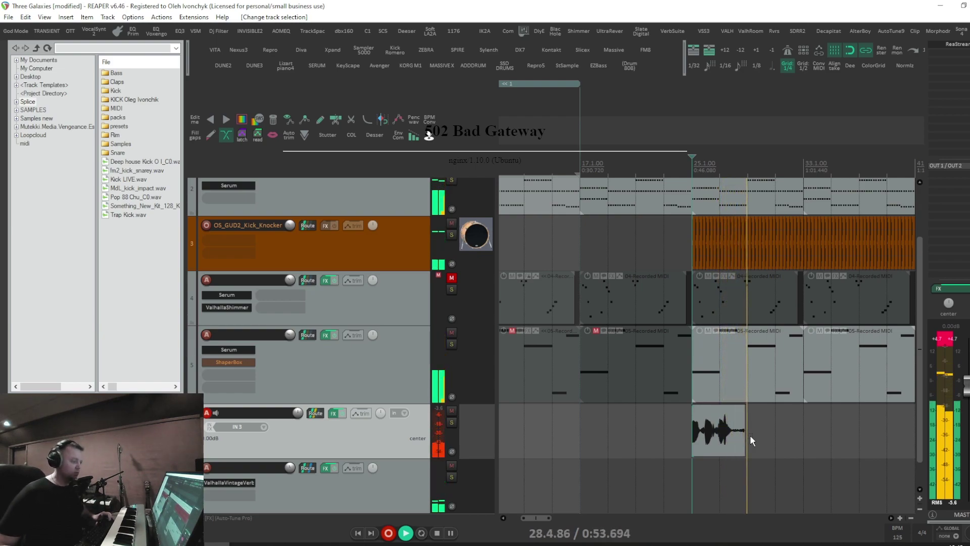
key(space)
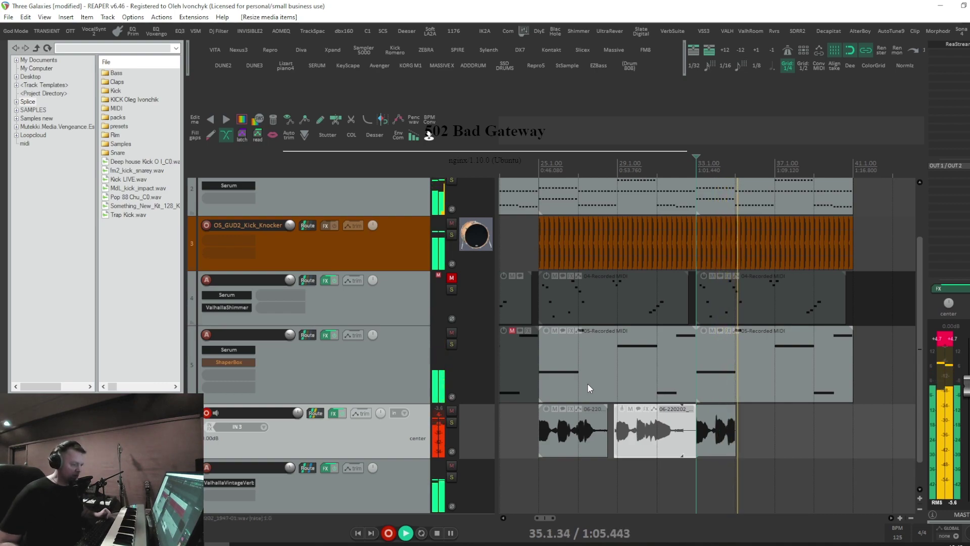
key(space)
key(space)
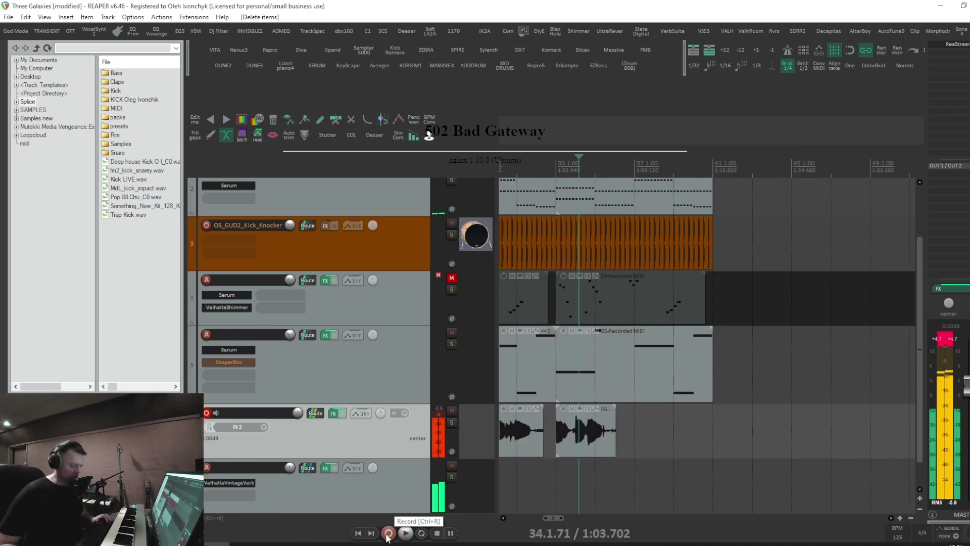
click(388, 534)
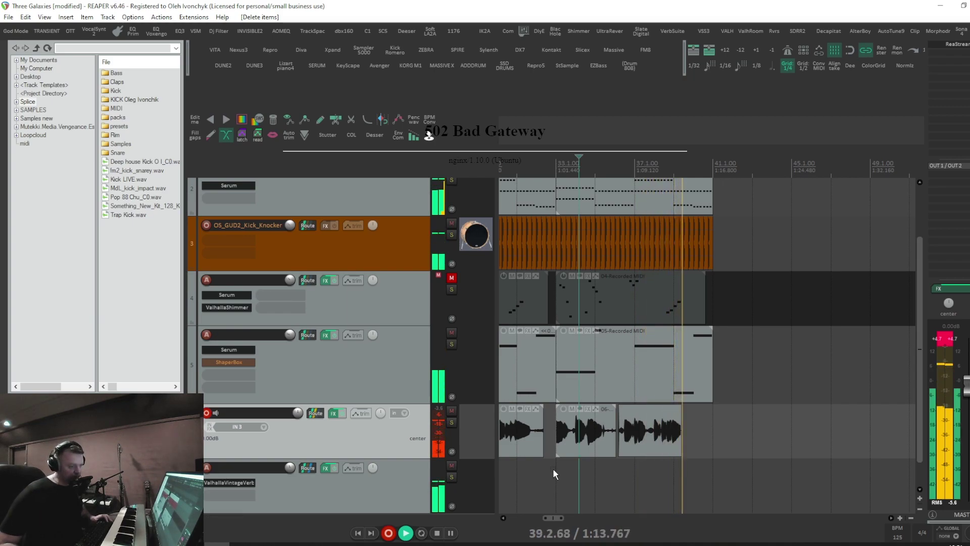
key(space)
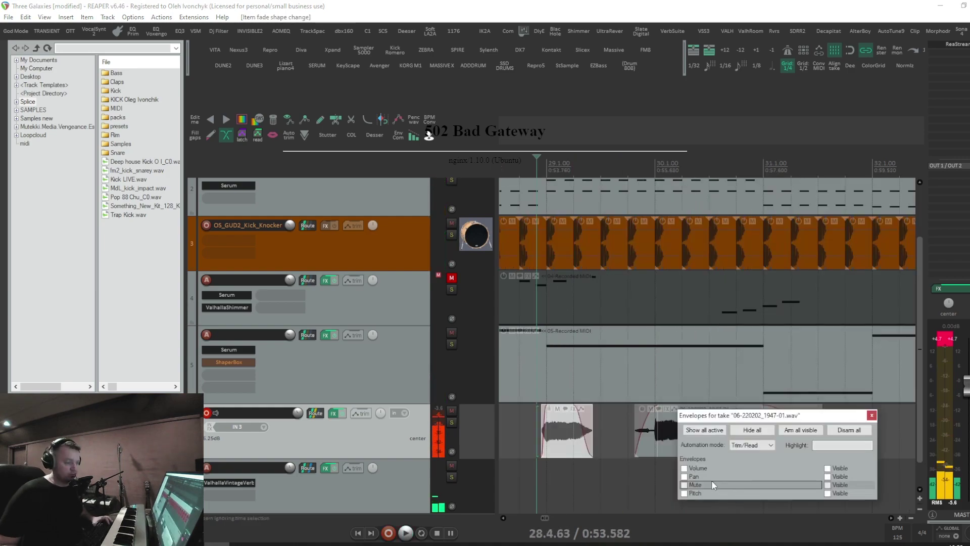
Step: Raise a short section of the volume envelope in the vocal item around bar 30 and play the phrase back
click(704, 467)
click(872, 416)
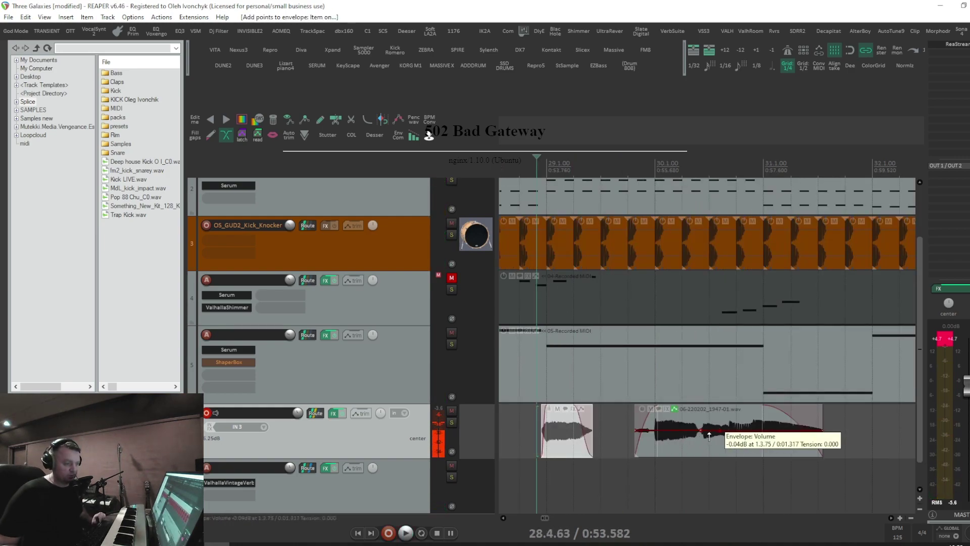
drag(702, 432, 698, 365)
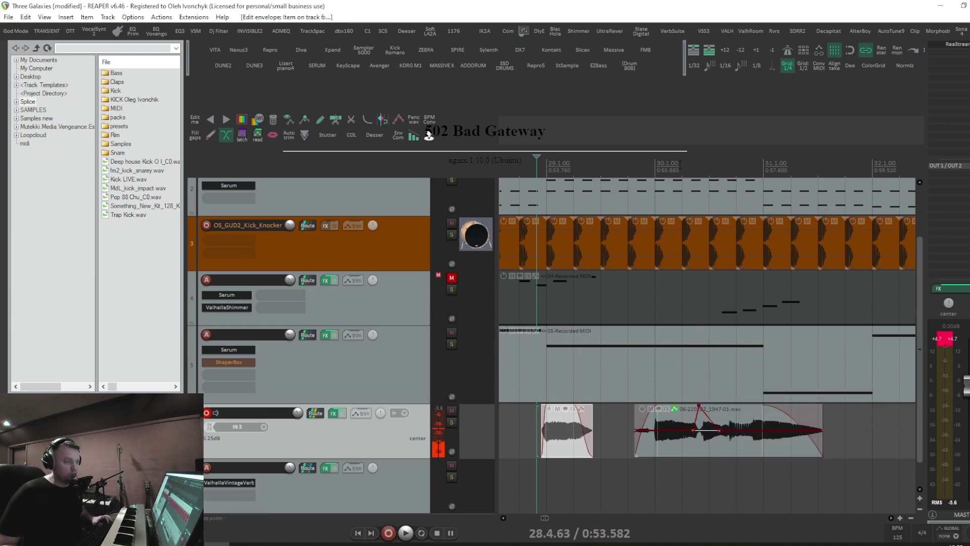
click(688, 166)
key(space)
click(634, 167)
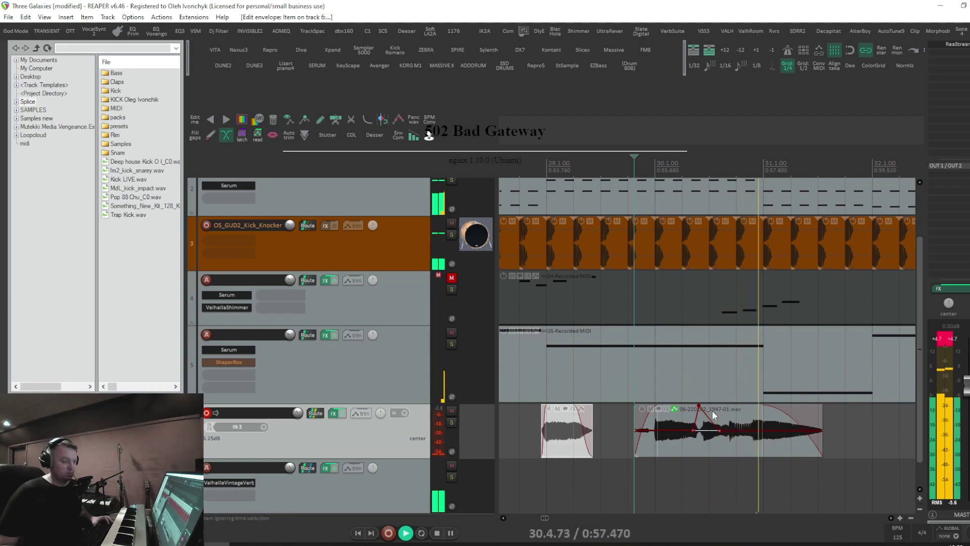
Step: Extend the end of the glued vocal item to bar 41
scroll(722, 410, down, 5)
scroll(767, 421, up, 2)
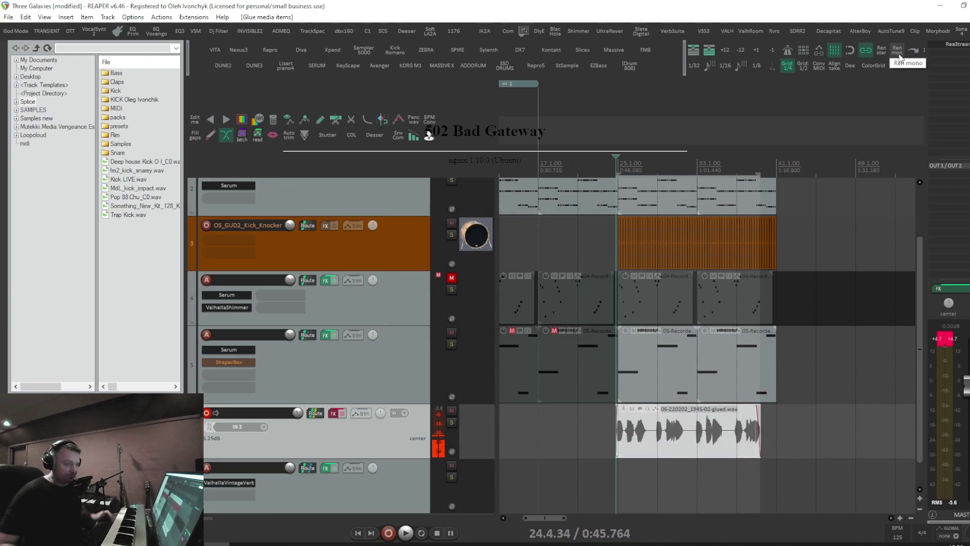
drag(759, 443, 776, 439)
Step: Duplicate the chord, kick, melody and bass items of bars 25 to 41 four times, extending the arrangement to bar 105
drag(600, 433, 755, 458)
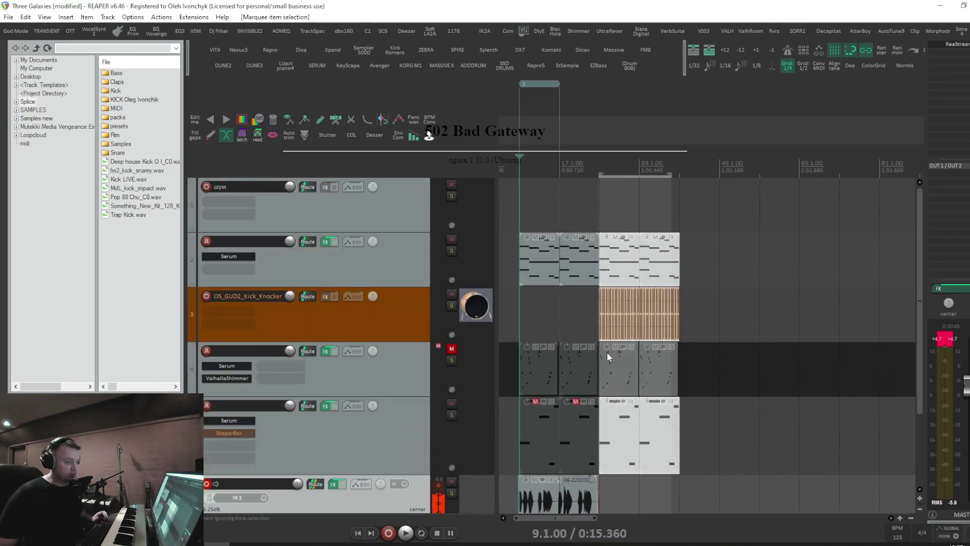
scroll(608, 357, up, 1)
scroll(623, 367, down, 1)
key(ctrl+d)
key(ctrl+d)
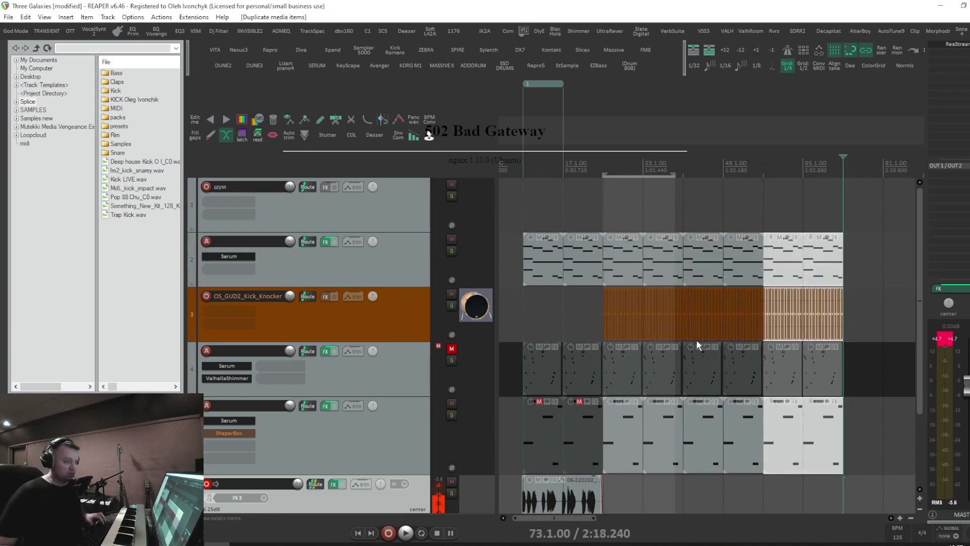
scroll(697, 345, down, 2)
key(ctrl+d)
key(ctrl+d)
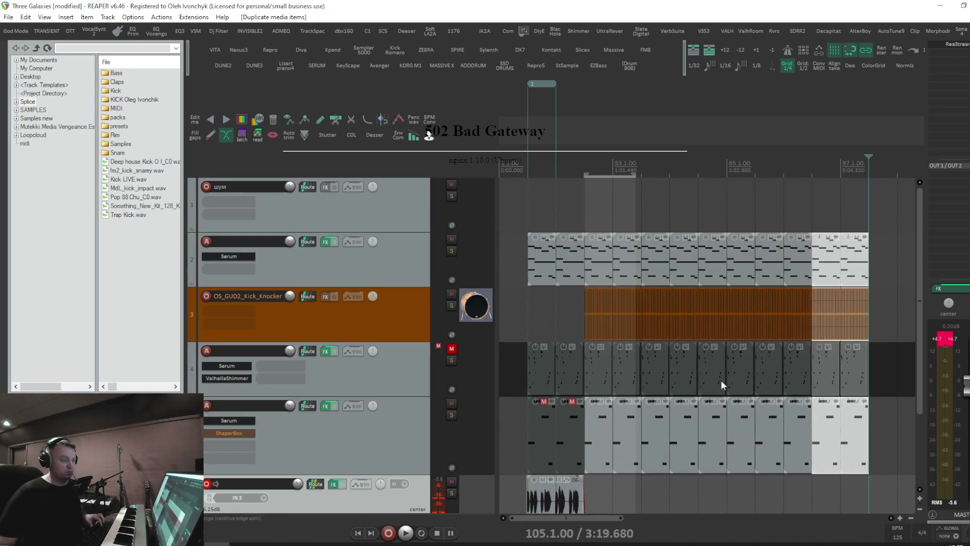
Step: Delete the kick, melody and bass items in the stretch between bars 25 and 41
drag(632, 479, 586, 309)
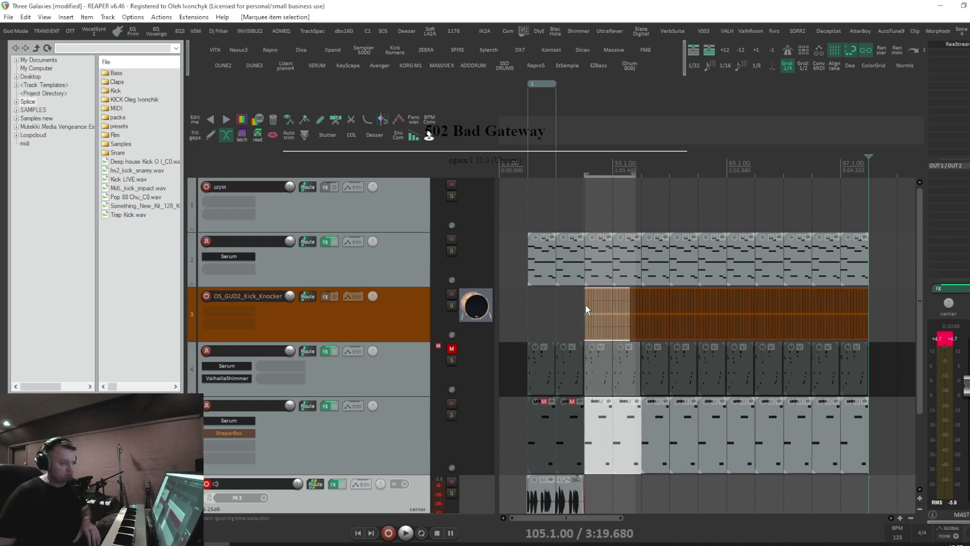
key(Delete)
click(615, 315)
drag(639, 337, 639, 340)
scroll(638, 354, down, 1)
scroll(638, 353, up, 1)
key(Delete)
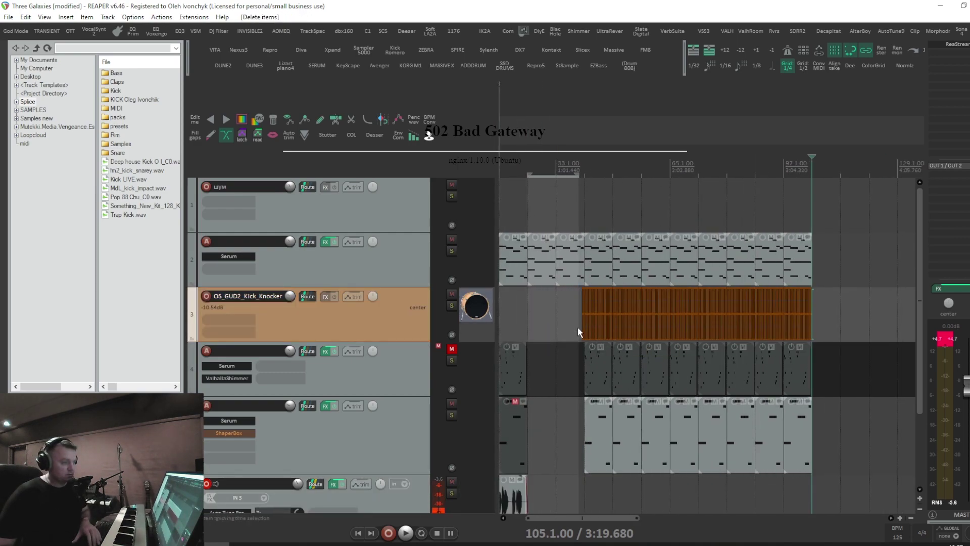
Step: Delete the leftover kick slices just before bar 41 so the kick starts exactly at bar 41
scroll(564, 328, up, 2)
scroll(565, 328, down, 1)
scroll(586, 323, up, 4)
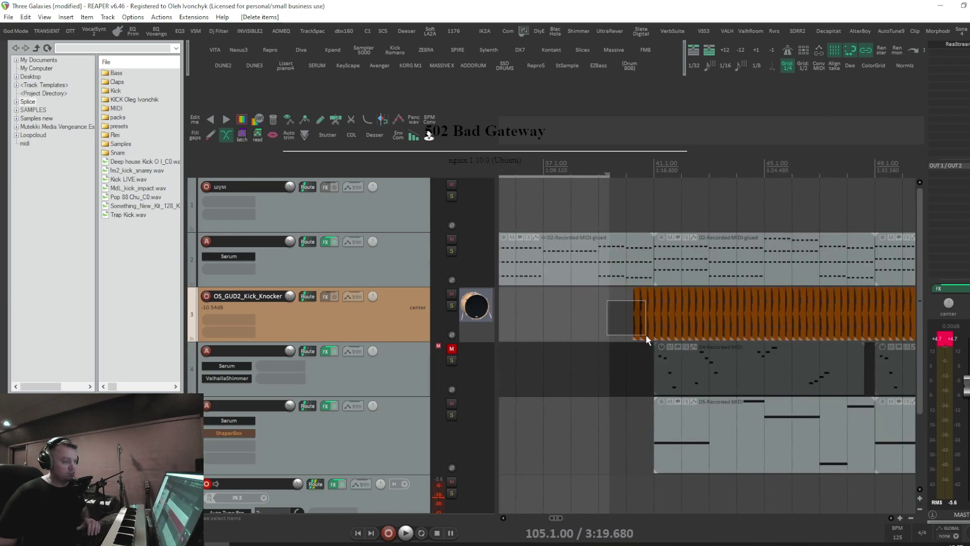
drag(647, 338, 650, 338)
key(Delete)
scroll(758, 368, down, 6)
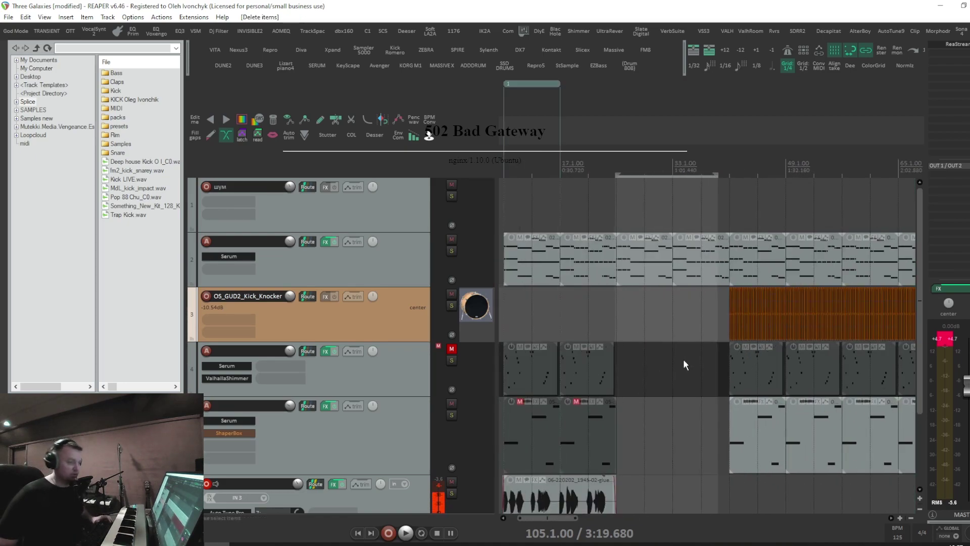
Step: Move the vocal item so that it starts at bar 25, and briefly play the arrangement from bar 9
scroll(579, 455, down, 2)
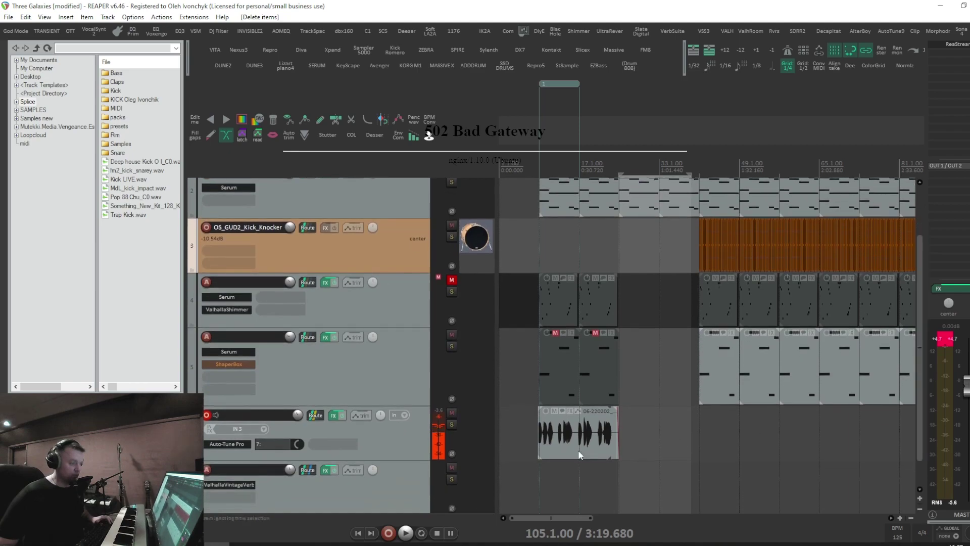
drag(554, 441, 635, 442)
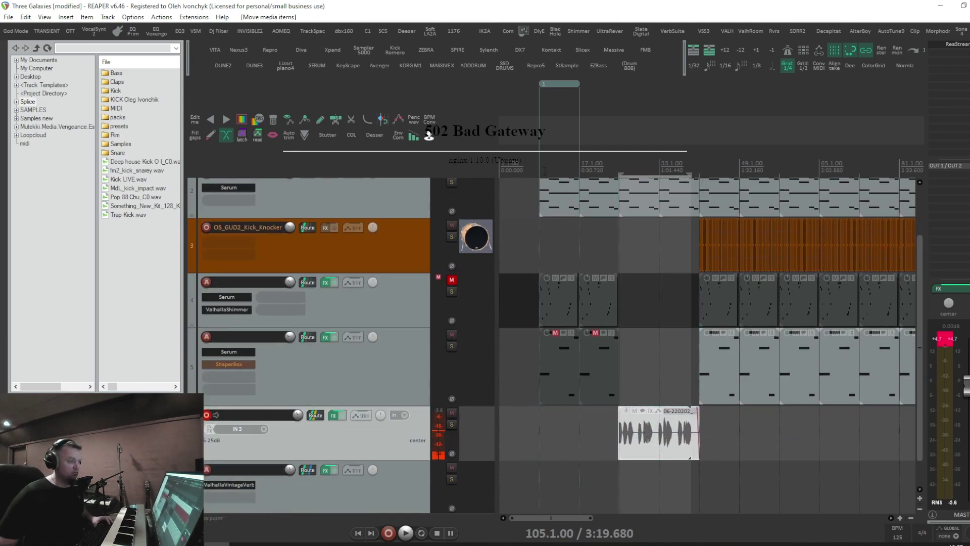
key(space)
scroll(511, 347, up, 2)
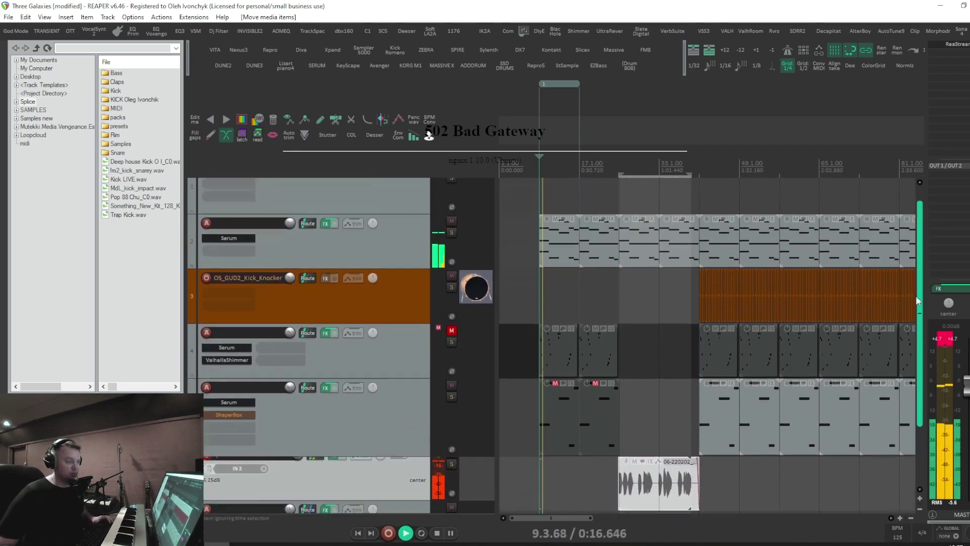
key(space)
Step: Automate Serum's filter cutoff on the chord track, raising the envelope gradually to a higher point at bar 41
click(340, 282)
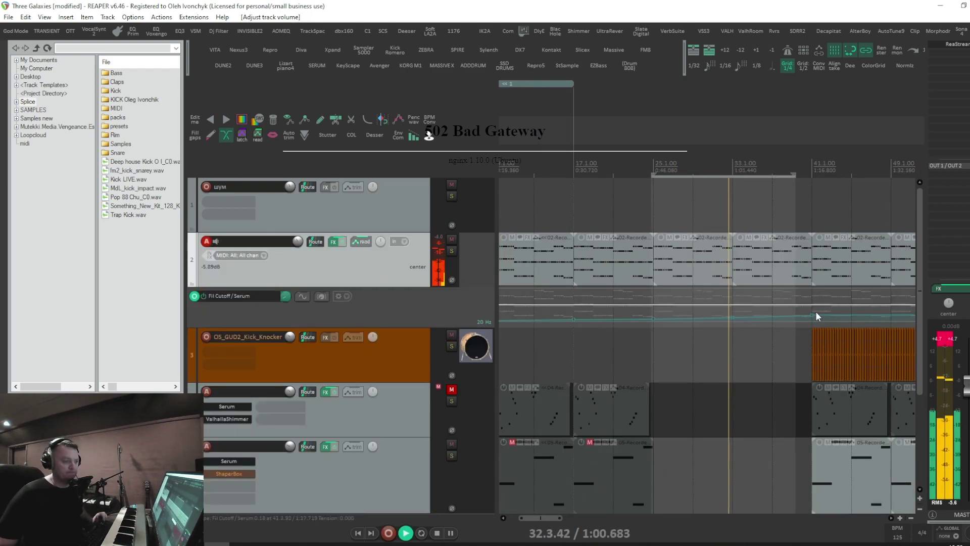
drag(813, 315, 808, 270)
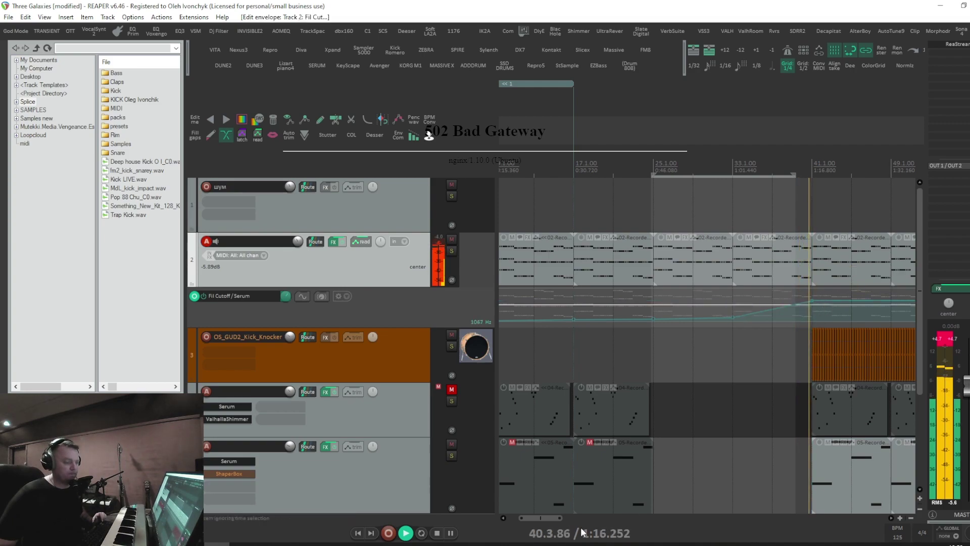
drag(559, 519, 579, 518)
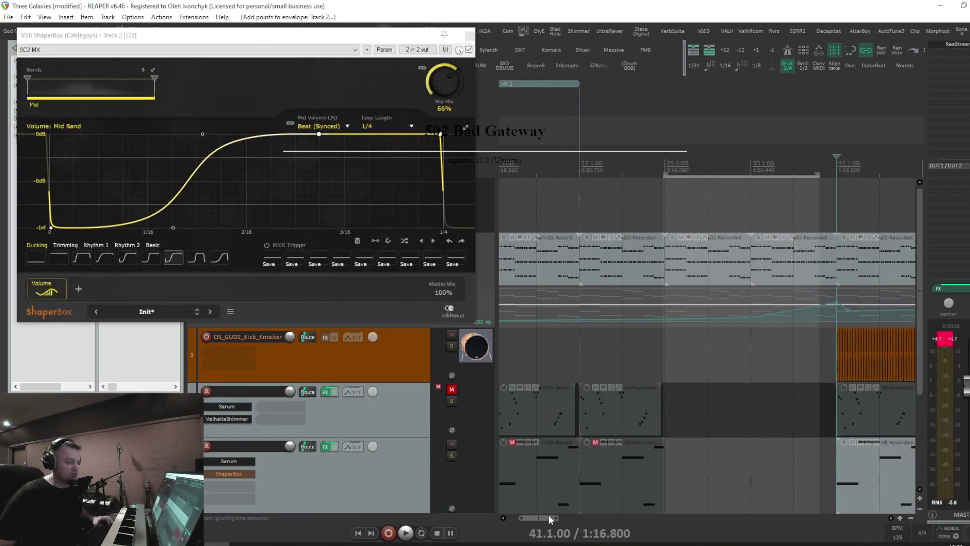
drag(548, 514, 559, 511)
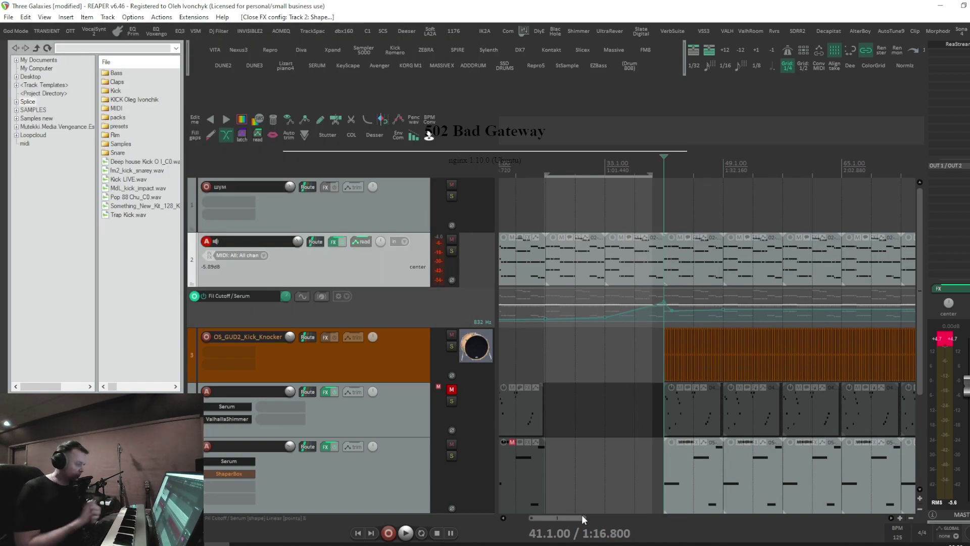
Step: Play from bar 41 and add cutoff envelope points on the chord track, with a peak near bar 47 and a dip near bar 48
key(space)
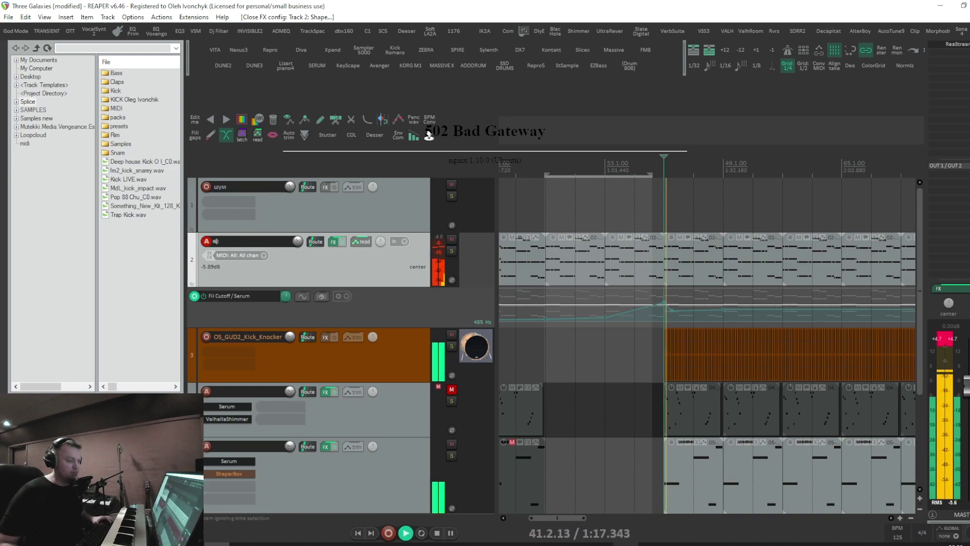
drag(585, 518, 566, 518)
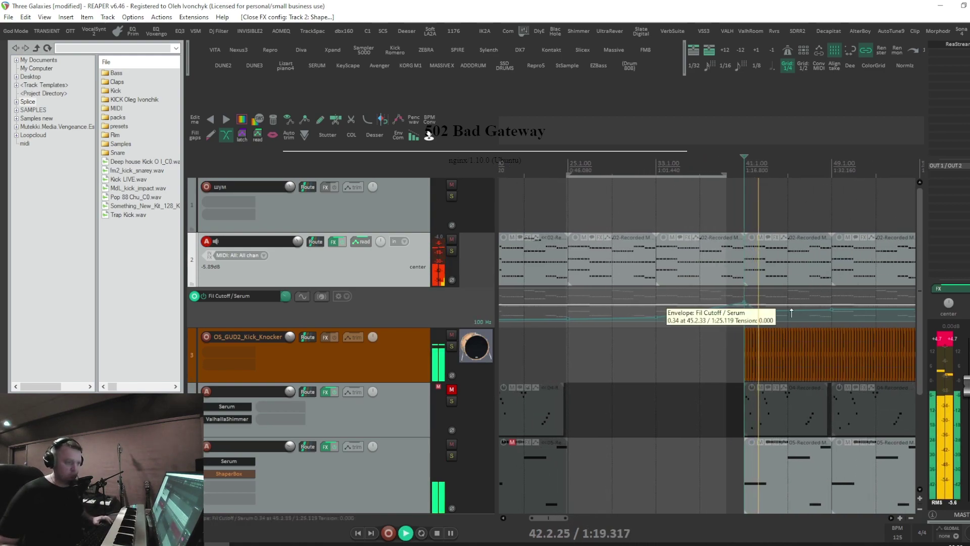
drag(771, 314, 819, 316)
drag(821, 322, 820, 325)
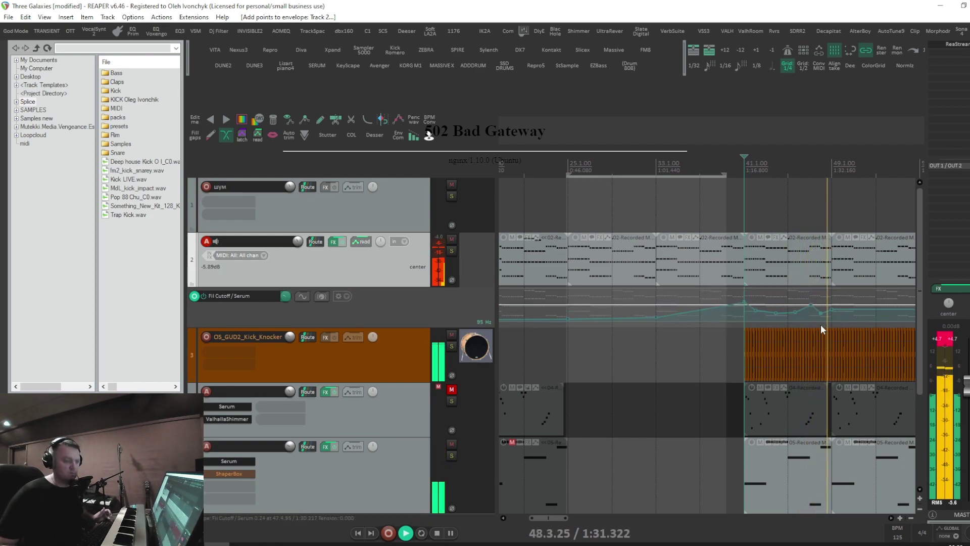
key(space)
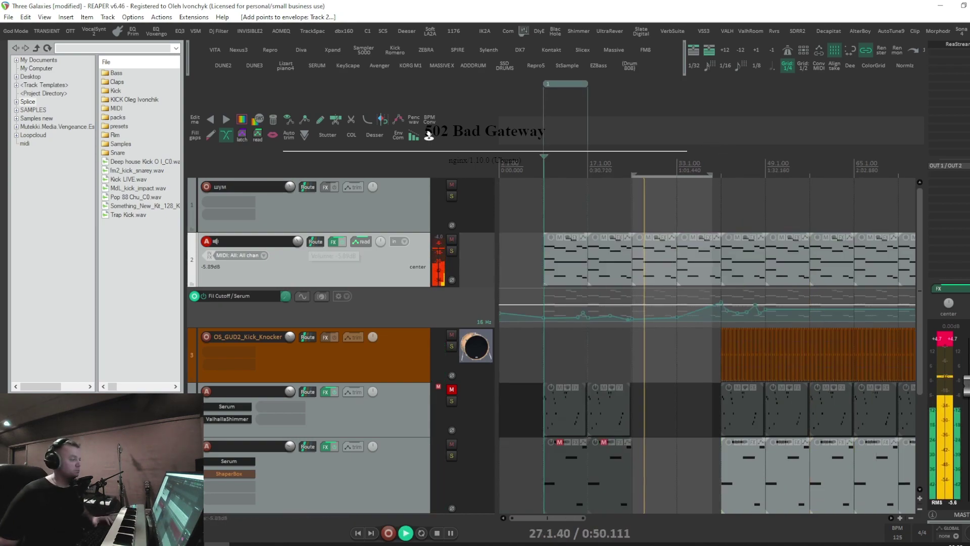
Step: Set the chord track's volume to -4.07 dB and increase the detune of oscillator A in its Serum
drag(298, 241, 299, 241)
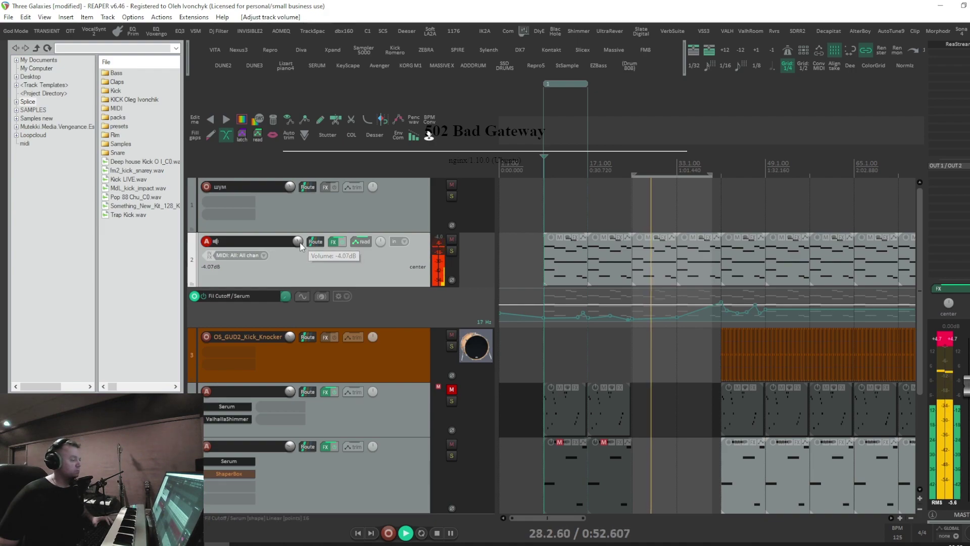
click(333, 241)
click(301, 99)
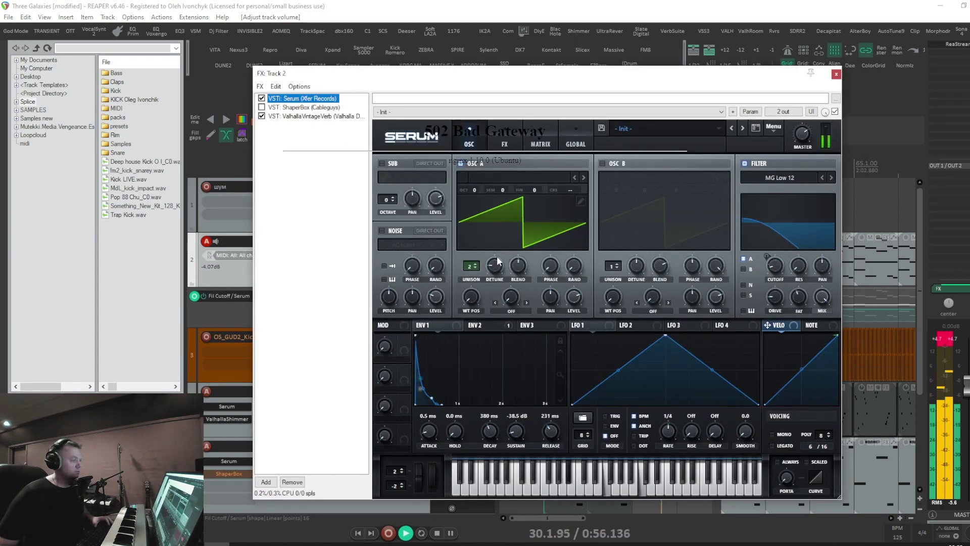
drag(494, 263, 495, 244)
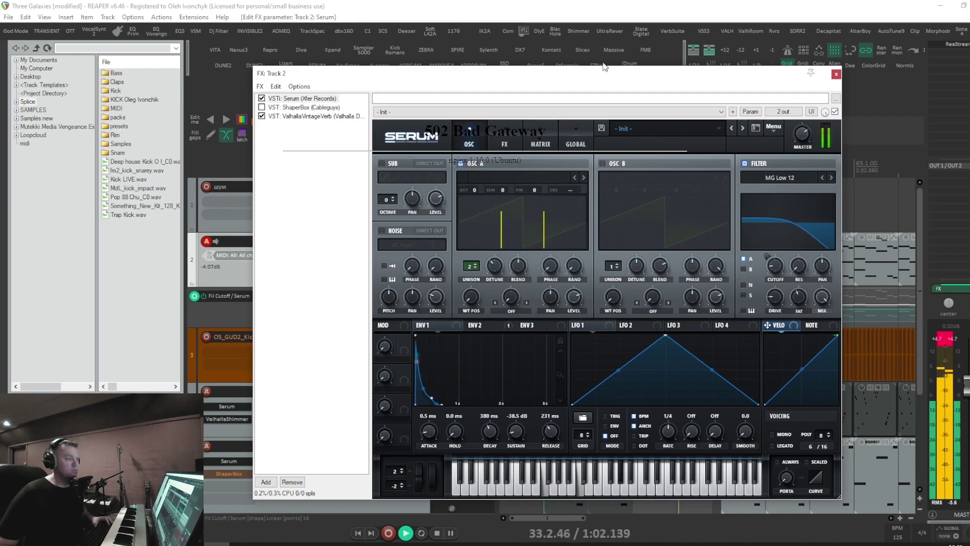
drag(591, 72, 654, 67)
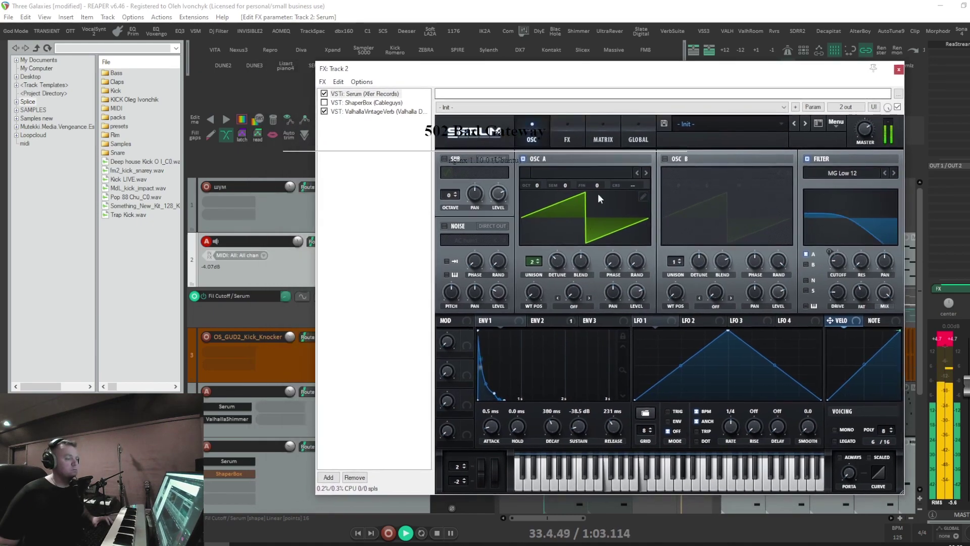
Step: Try 4 unison voices on oscillator A of the chord Serum and return to 2
click(539, 259)
click(539, 259)
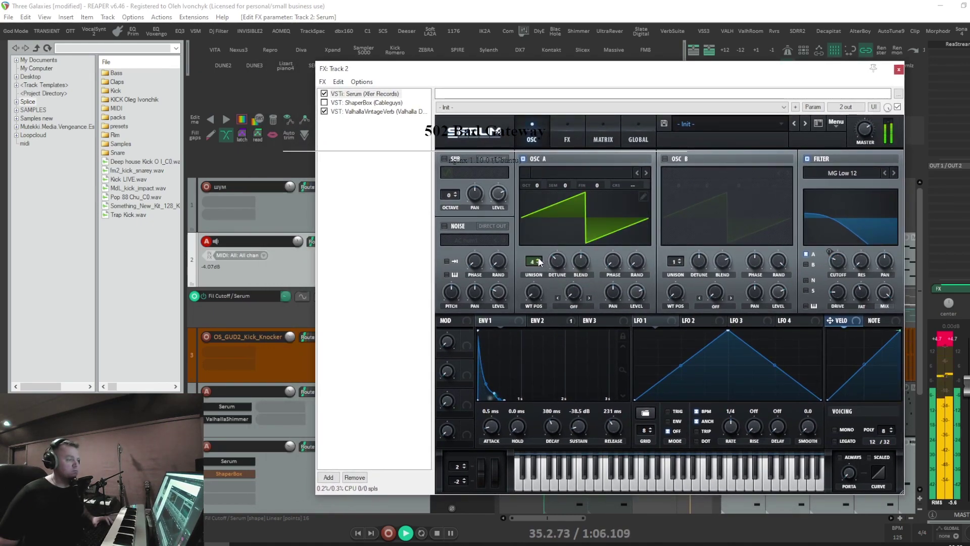
click(540, 263)
click(540, 264)
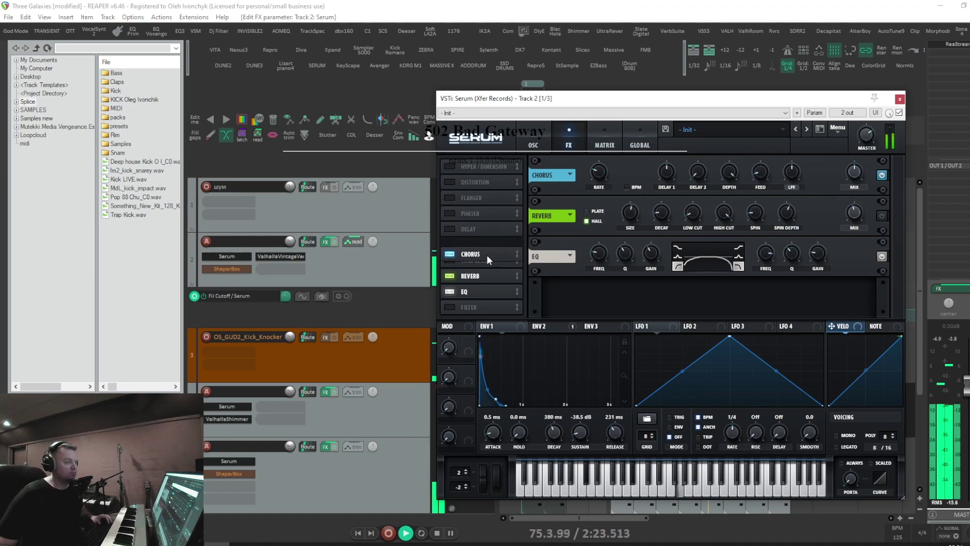
Step: Rebalance the bass Serum by enabling the sub oscillator and lowering oscillator A's level, and fine-tune its filter cutoff
drag(488, 259, 486, 301)
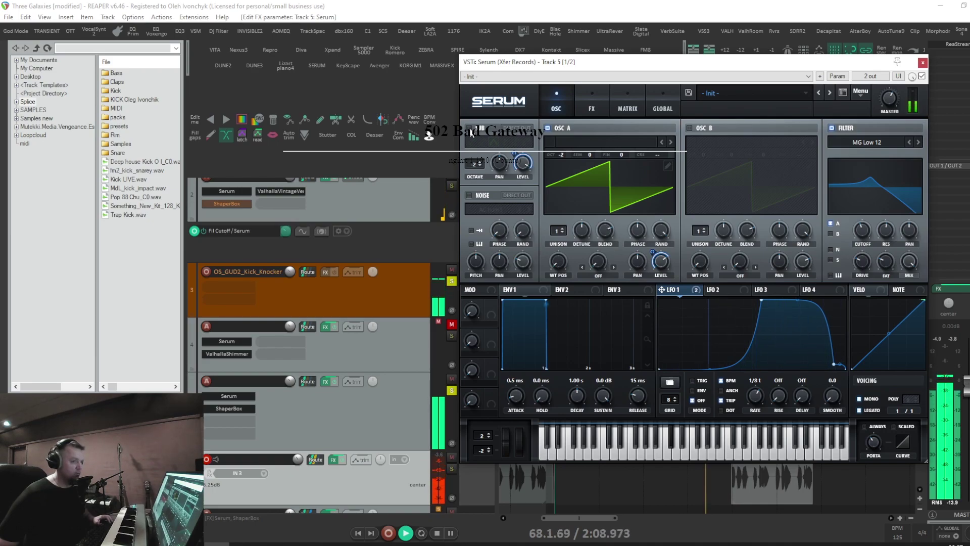
click(469, 130)
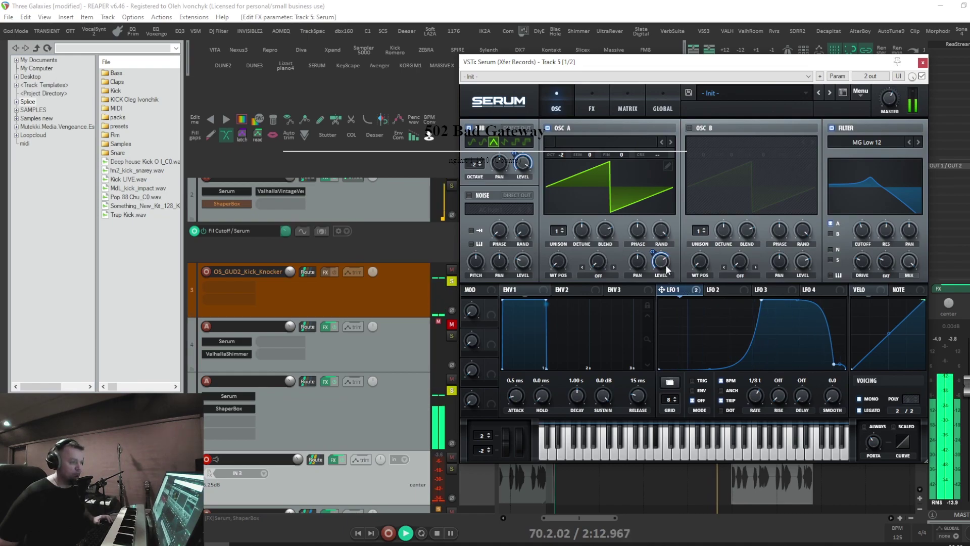
drag(660, 267, 660, 280)
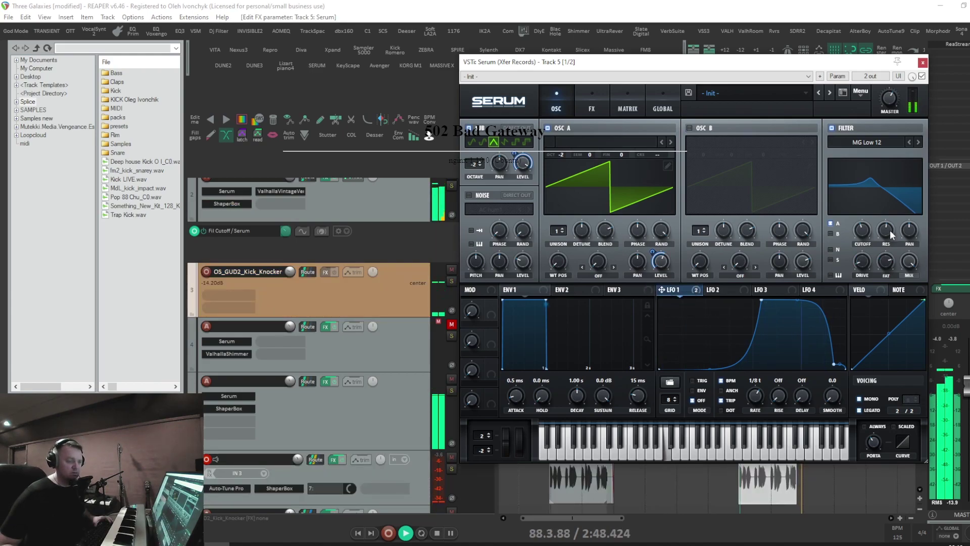
click(862, 233)
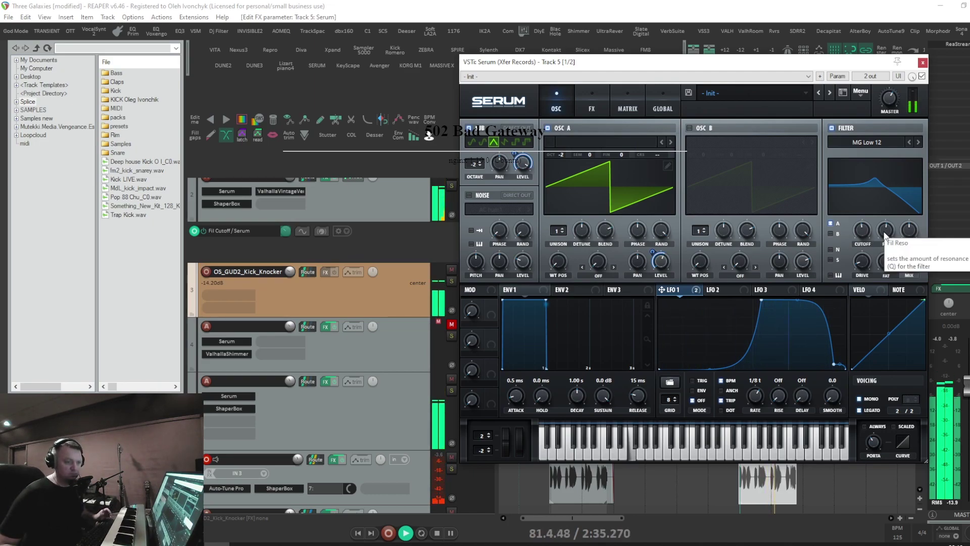
mouse_move(862, 240)
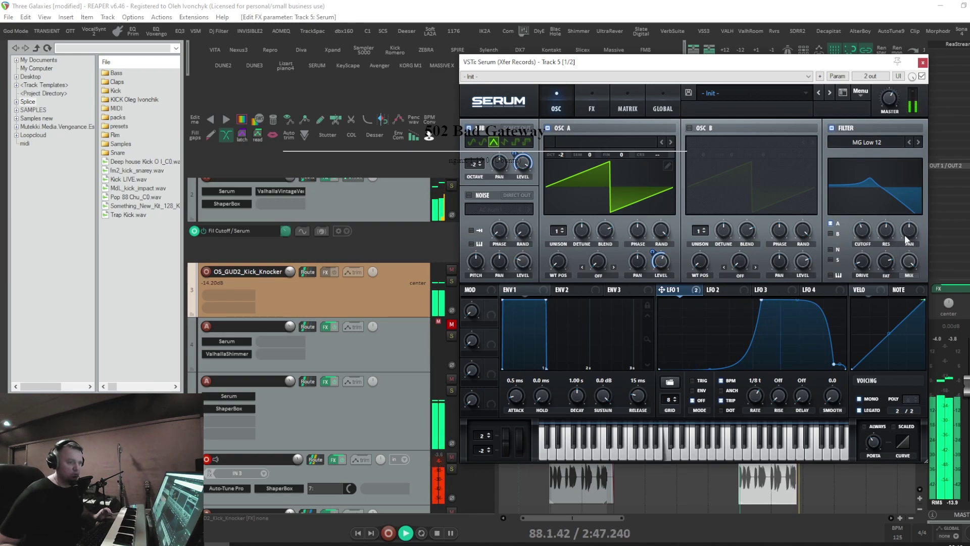
Step: Audition the MG Low 6, MG Low 24 and MG Low 18 filter types in the bass Serum and return to MG Low 12
click(887, 142)
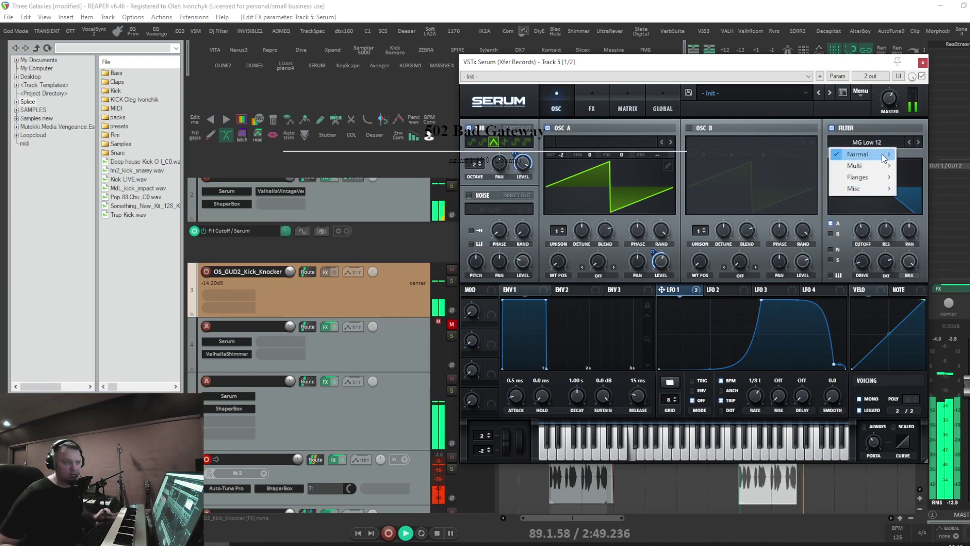
mouse_move(883, 155)
click(917, 155)
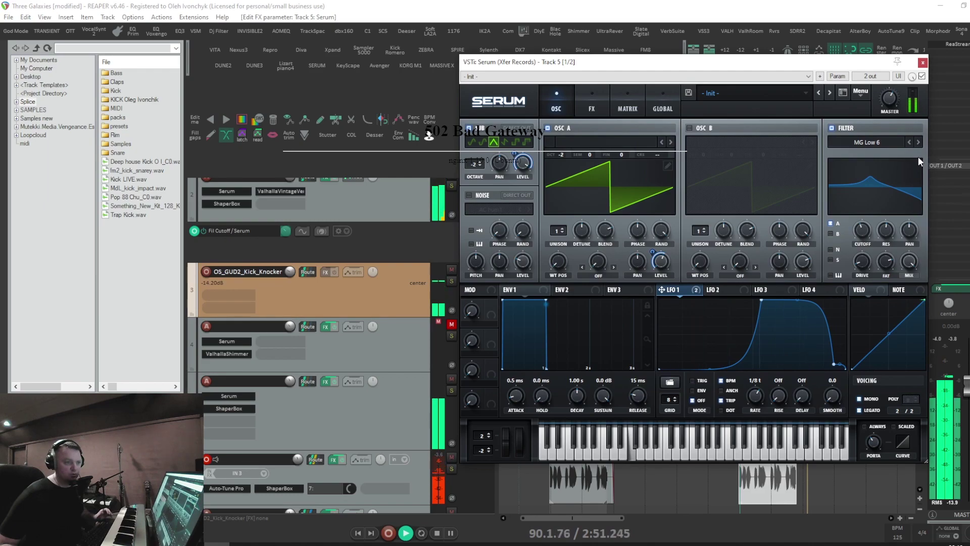
click(883, 148)
mouse_move(879, 154)
click(924, 188)
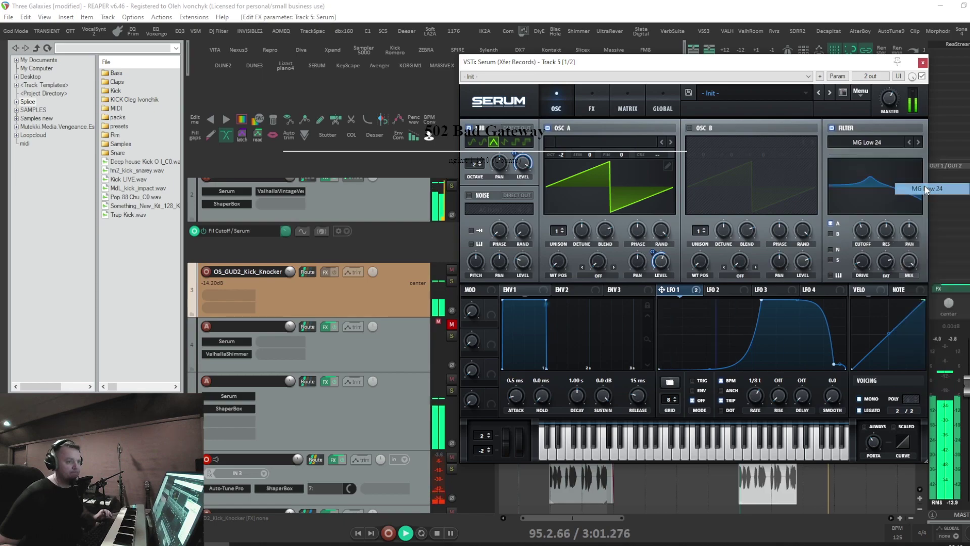
click(890, 140)
mouse_move(874, 154)
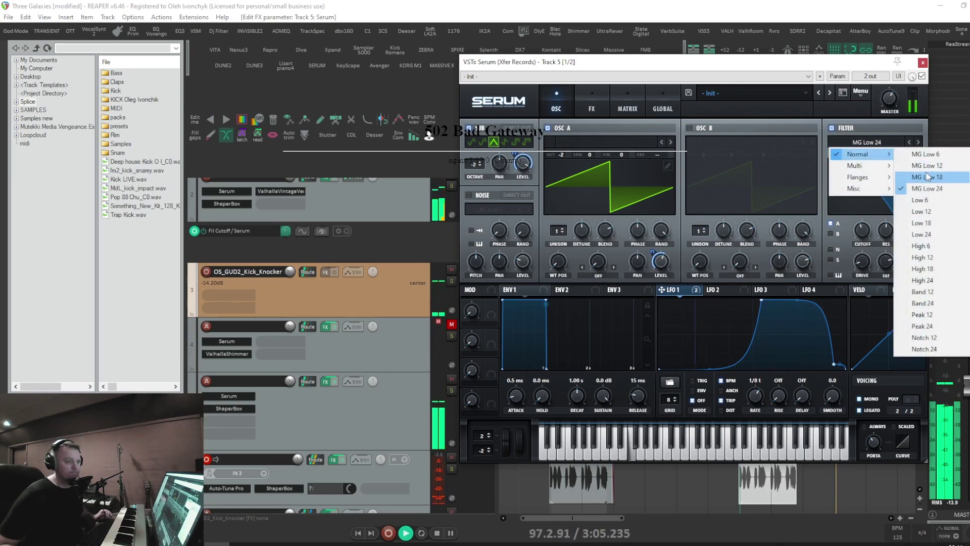
click(928, 177)
click(887, 141)
mouse_move(888, 160)
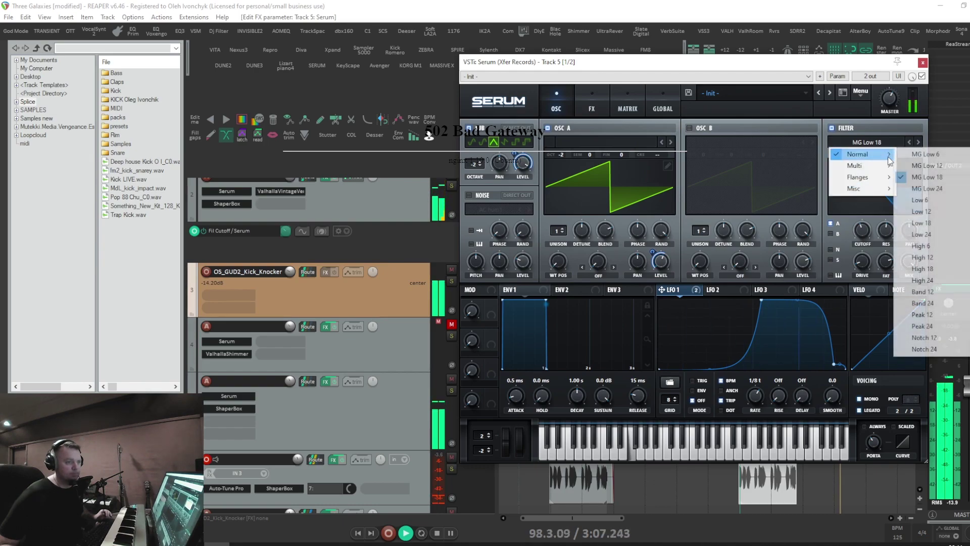
click(923, 165)
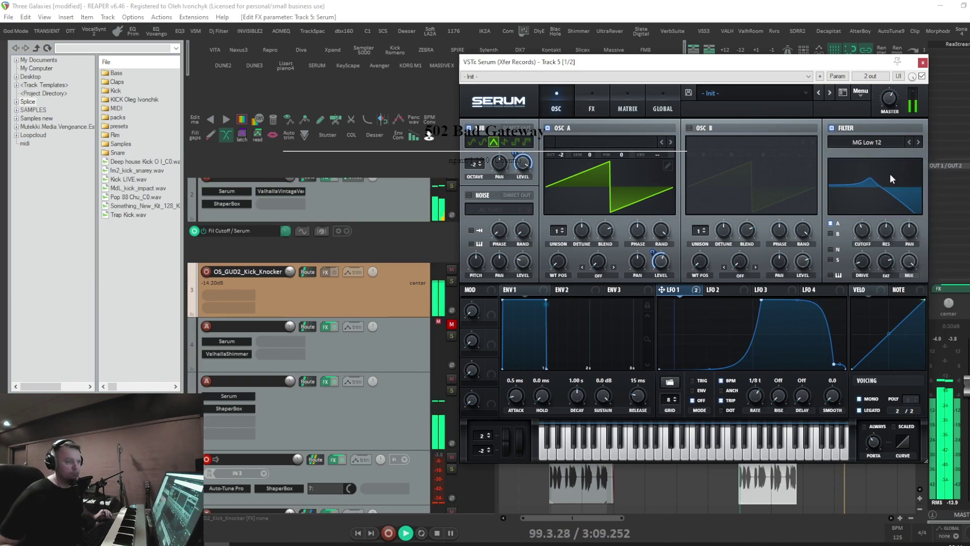
Step: Close the bass Serum window, stop playback and place the edit cursor at bar 41
click(922, 62)
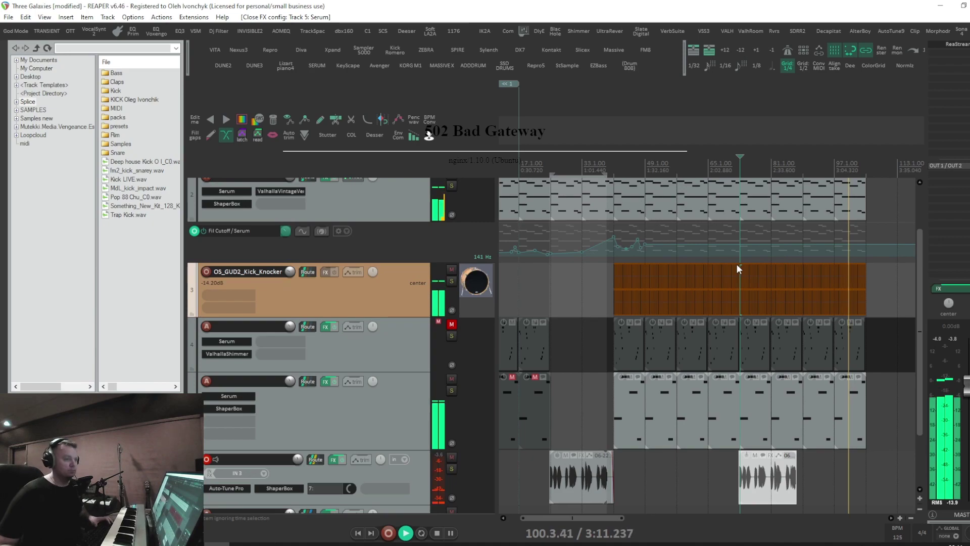
key(space)
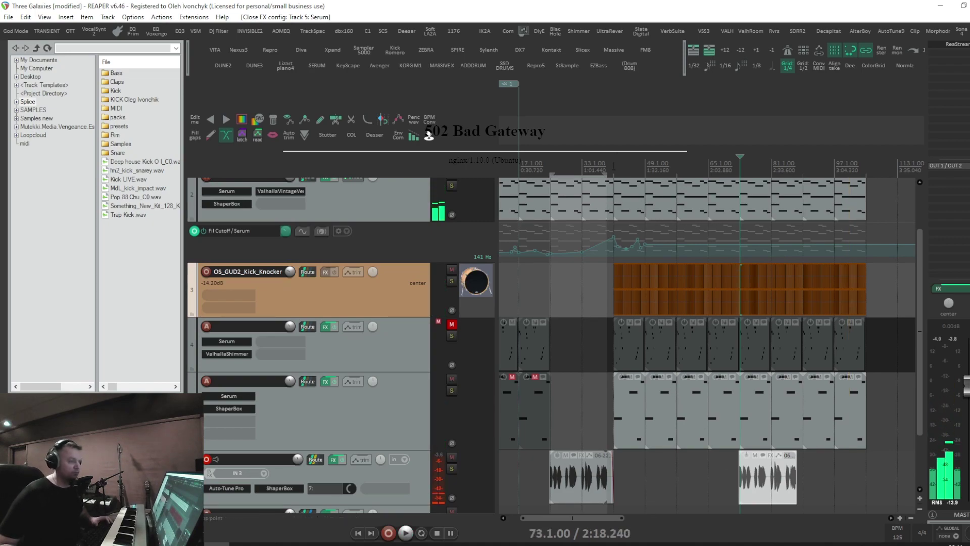
click(613, 165)
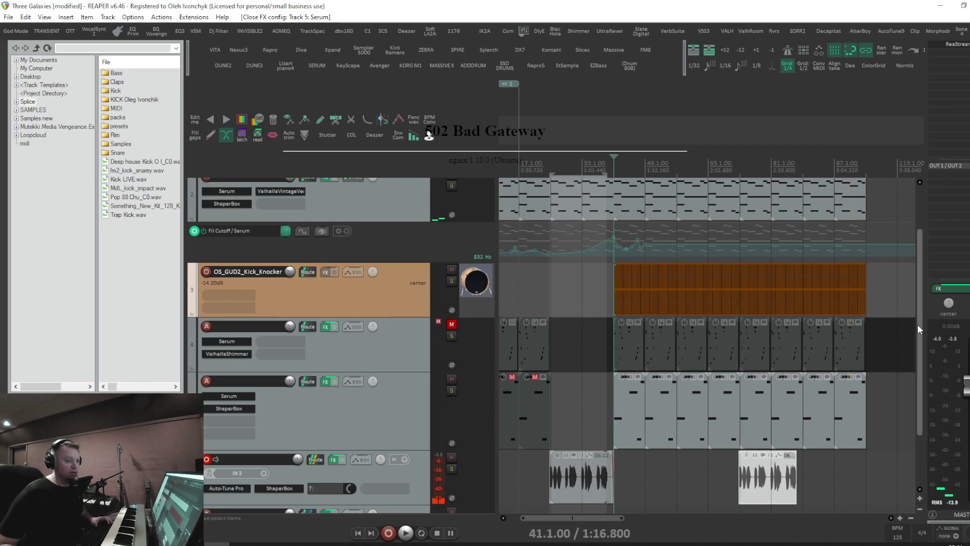
Step: Remove the uneven filter cutoff automation points just after bar 41 on the chord track and play across that transition
drag(918, 324, 914, 289)
key(space)
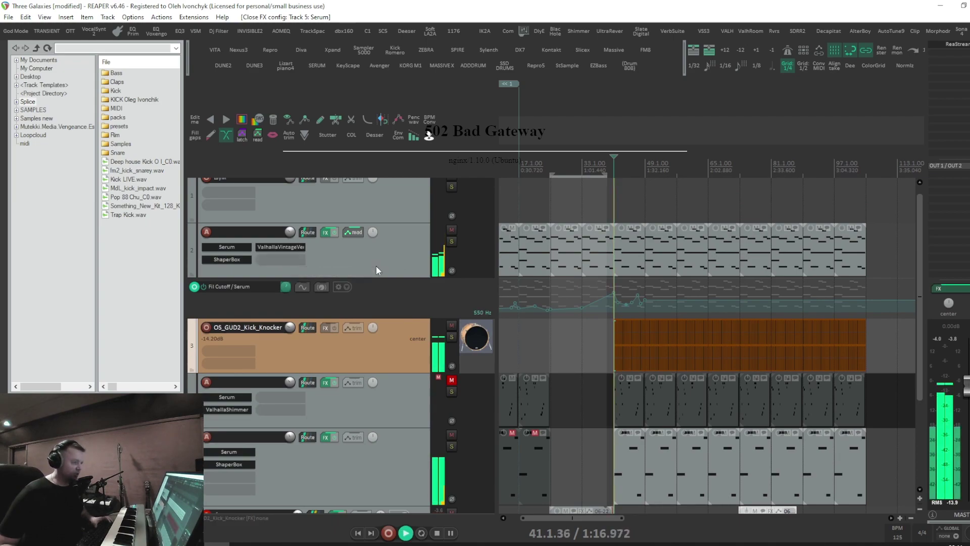
key(space)
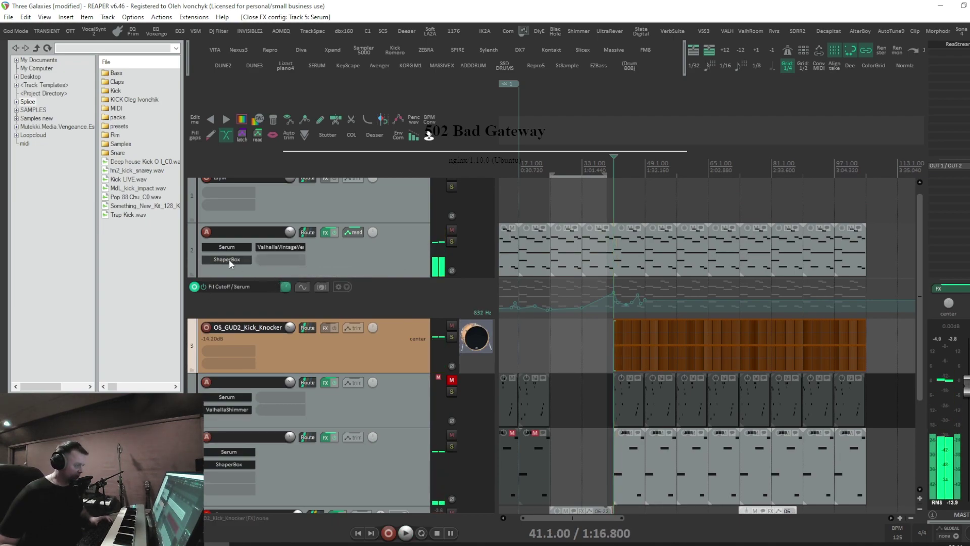
click(642, 299)
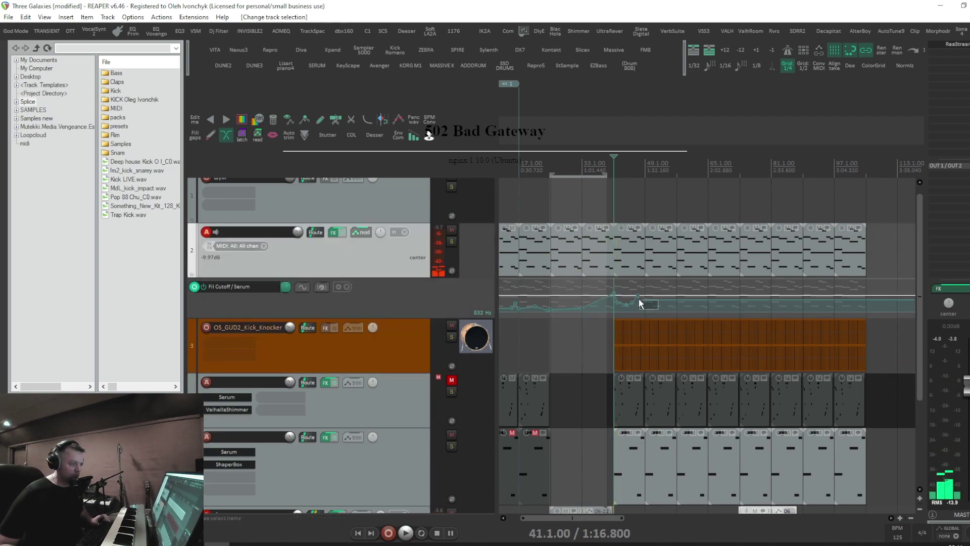
mouse_move(632, 290)
mouse_down()
mouse_move(625, 323)
mouse_move(633, 310)
mouse_move(635, 323)
mouse_move(632, 308)
mouse_up()
key(Delete)
scroll(614, 307, up, 3)
click(610, 189)
key(space)
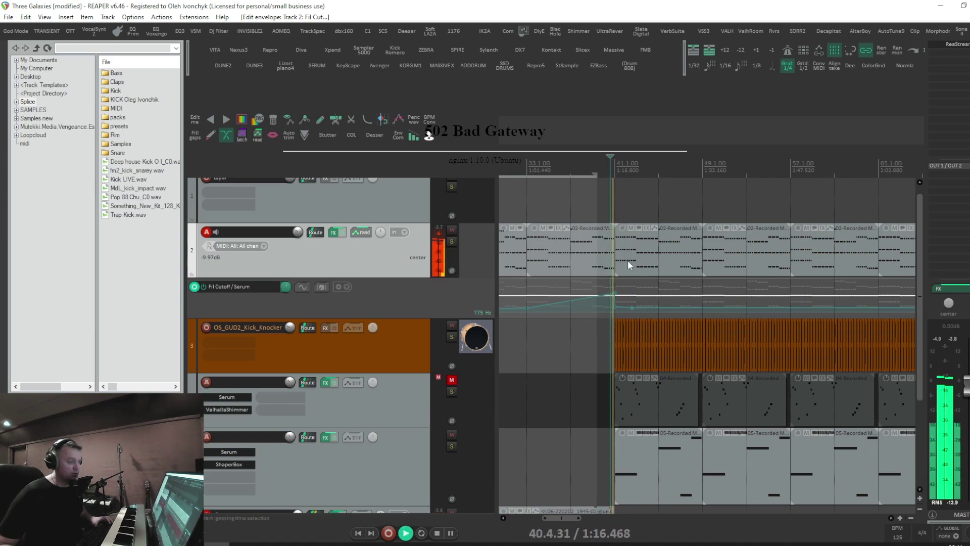
Step: Soften the chord track's ShaperBox ducking to a 64% mid mix and set its high split to 4.70 kHz
click(333, 232)
click(366, 103)
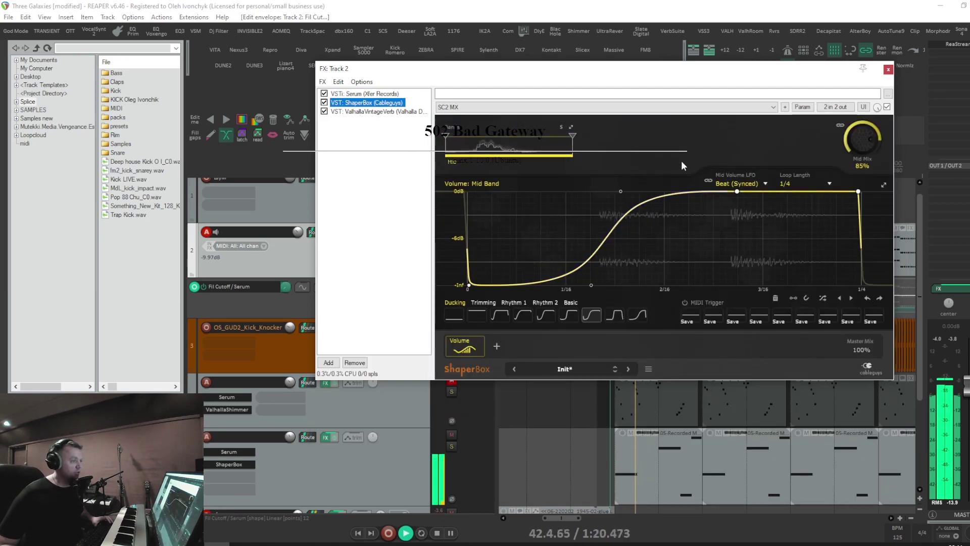
drag(865, 150, 865, 177)
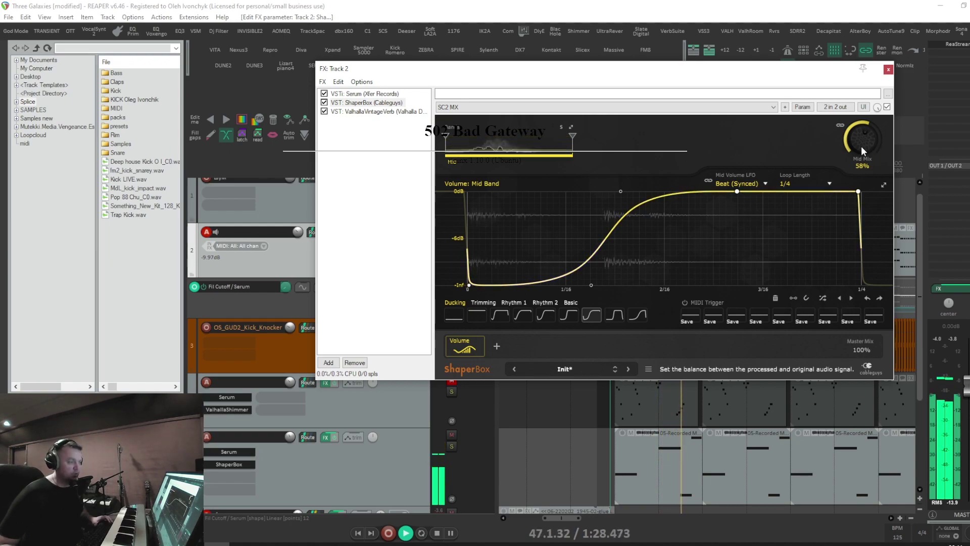
drag(573, 137, 520, 136)
drag(863, 138, 775, 172)
drag(519, 134, 547, 135)
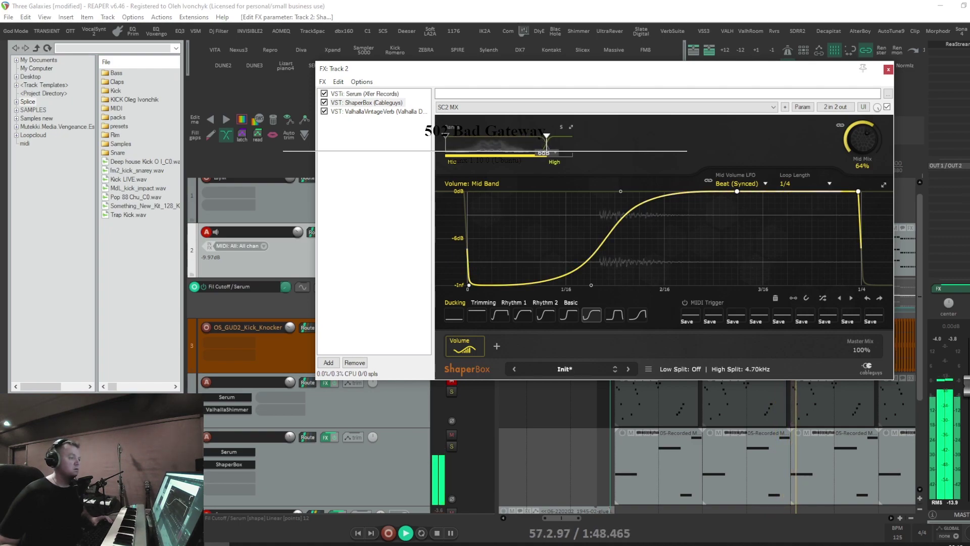
click(887, 70)
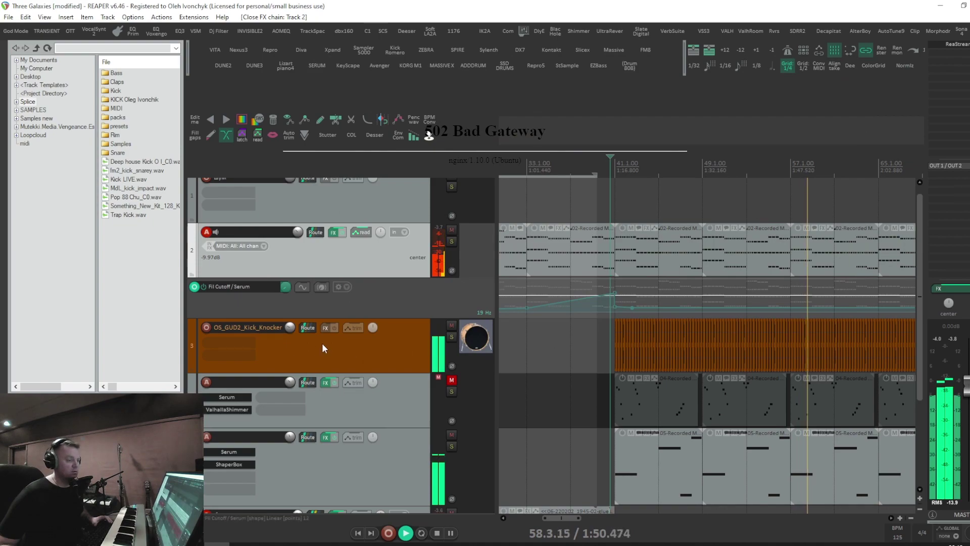
Step: Raise the chord track's volume to -8.21 dB
drag(298, 232, 298, 227)
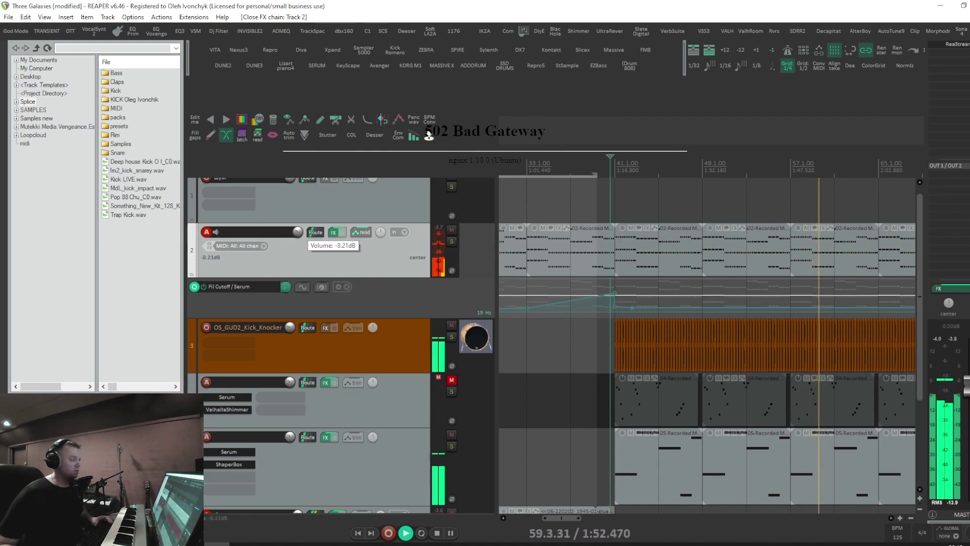
scroll(286, 437, down, 2)
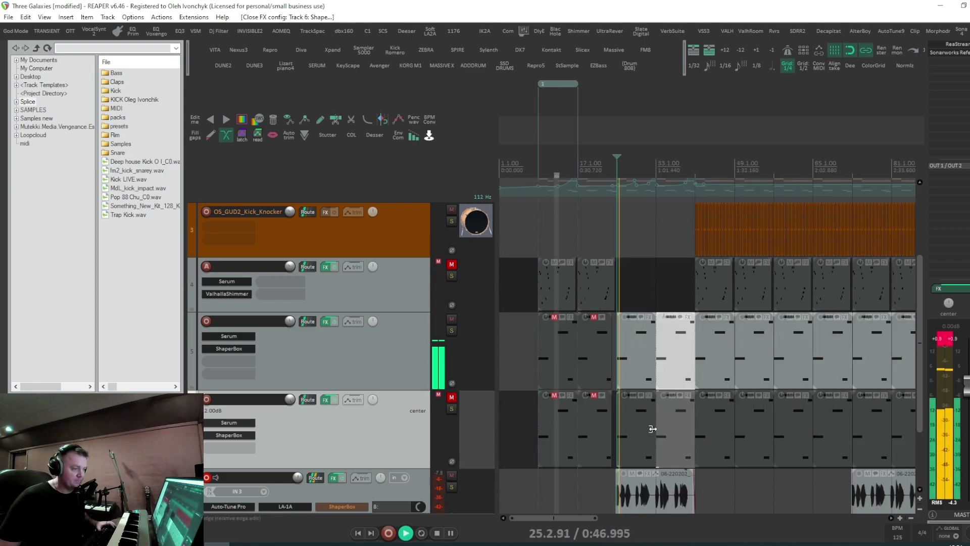
Step: Stop playback and lengthen the opening notes of track 6's bass MIDI take to overlap the following ones, the first slightly past bar 27
key(space)
scroll(636, 289, down, 4)
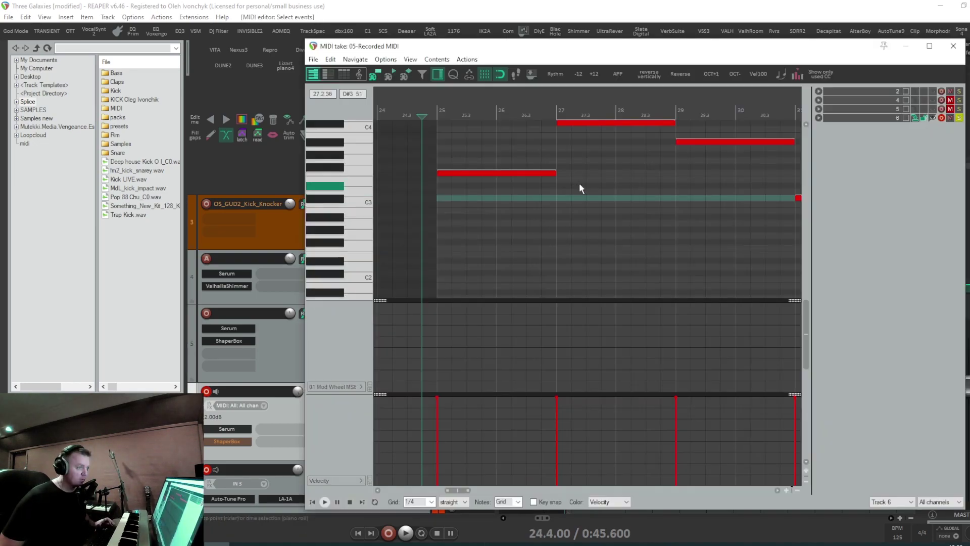
scroll(579, 183, down, 3)
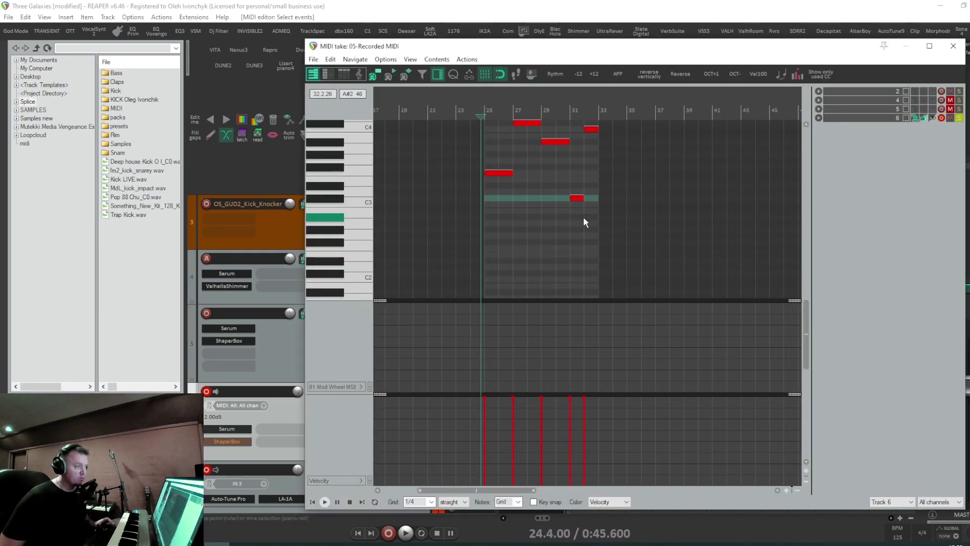
scroll(523, 103, up, 5)
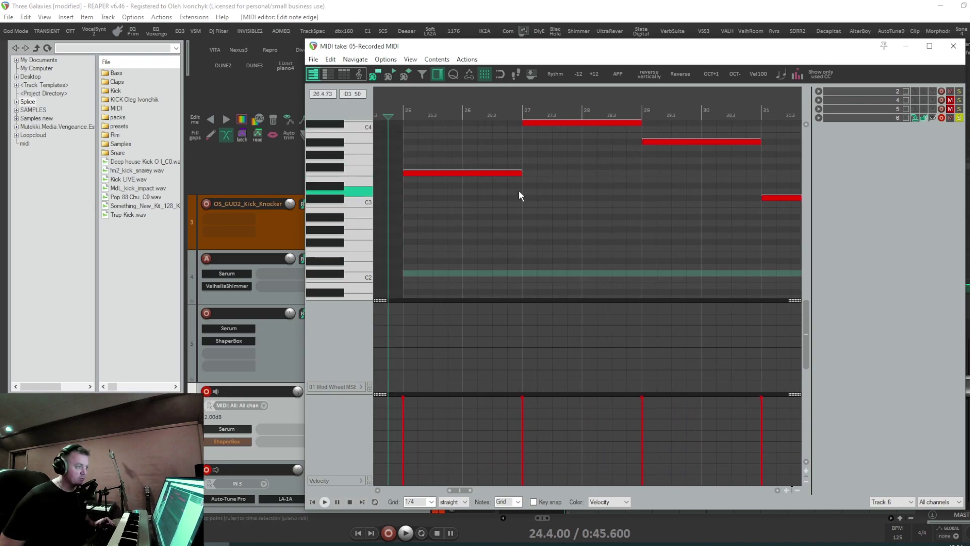
drag(518, 175, 528, 176)
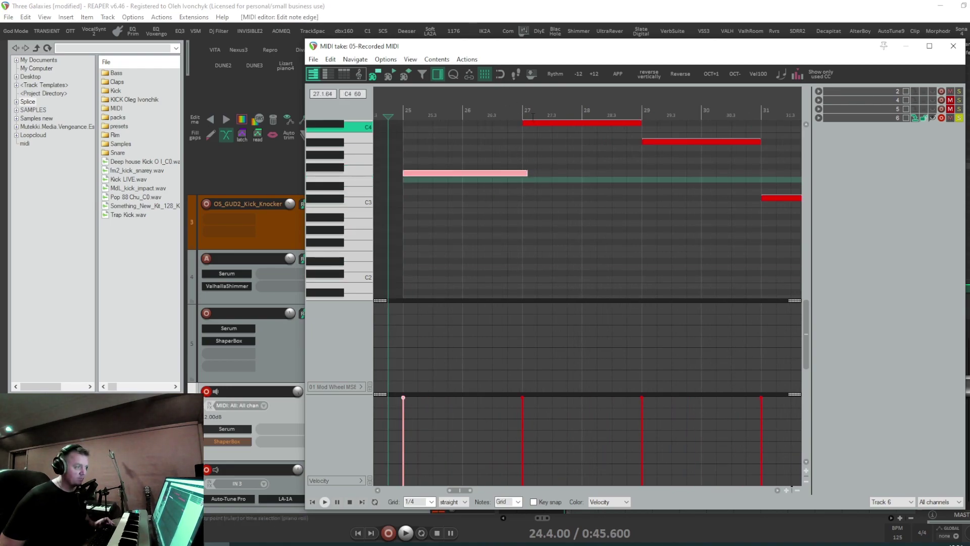
scroll(528, 180, up, 4)
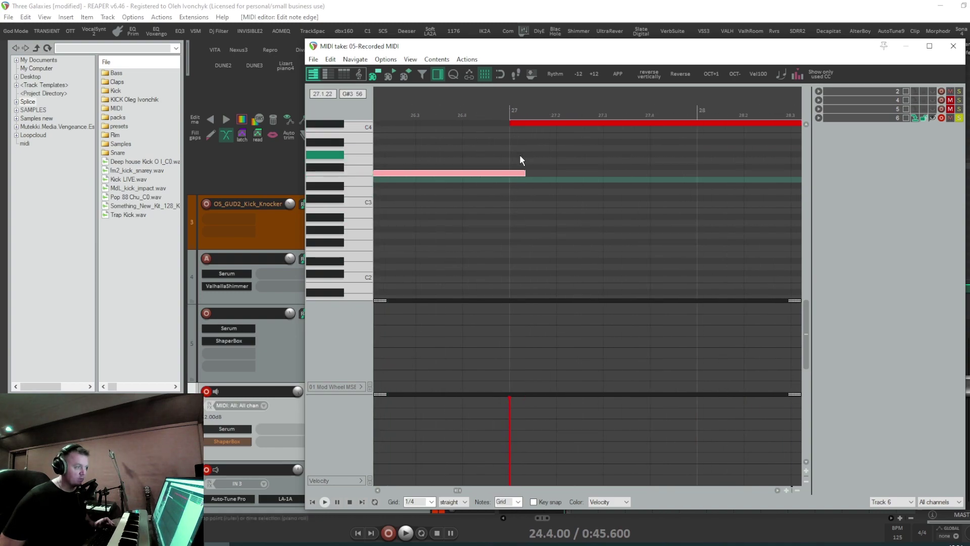
scroll(509, 177, up, 4)
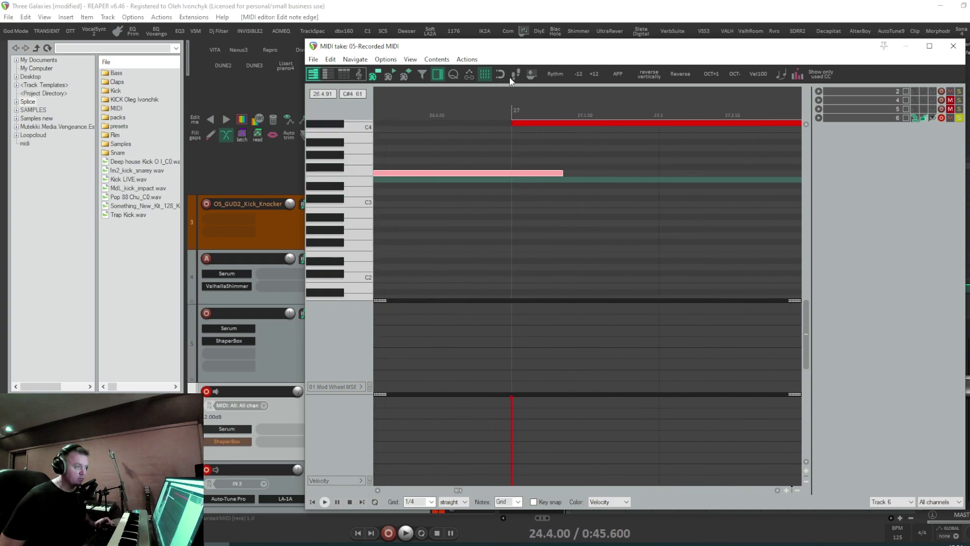
scroll(517, 183, down, 8)
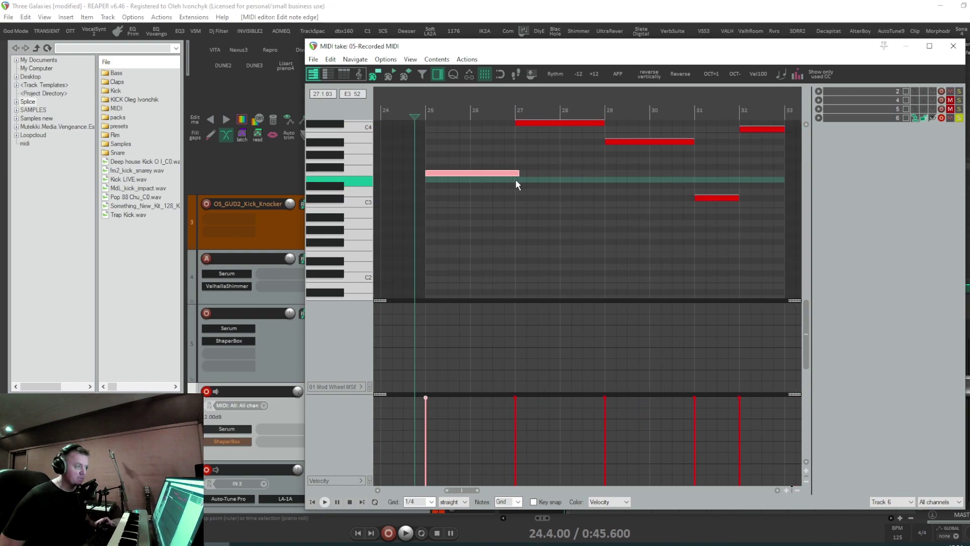
drag(581, 120, 587, 121)
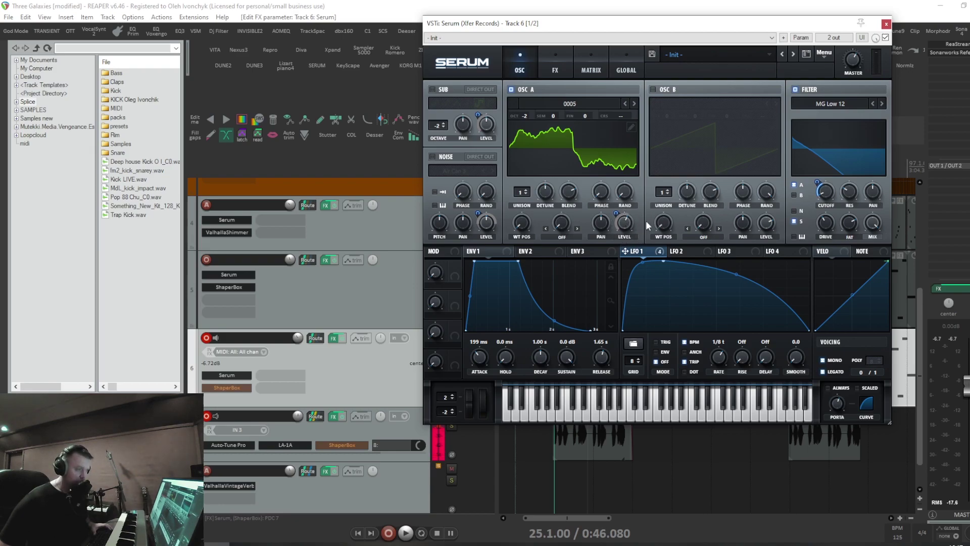
Step: Fine-tune the filter cutoff of track 6's bass Serum during playback in the vocal section and again from bar 41
key(space)
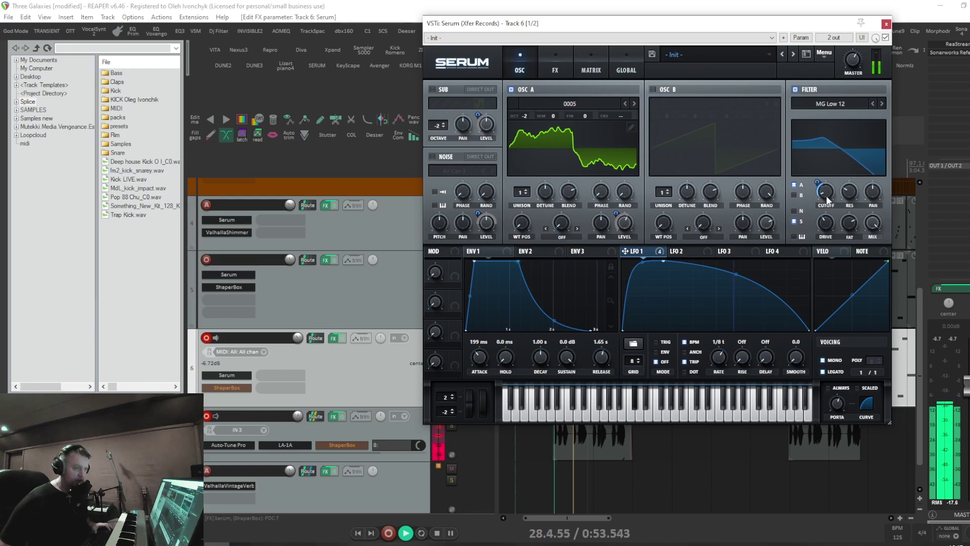
mouse_move(827, 200)
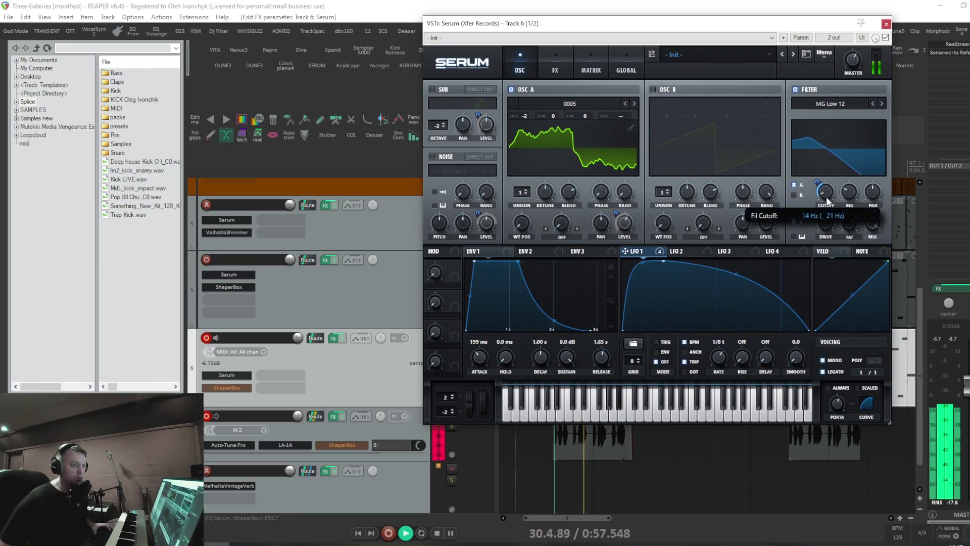
drag(827, 197, 827, 193)
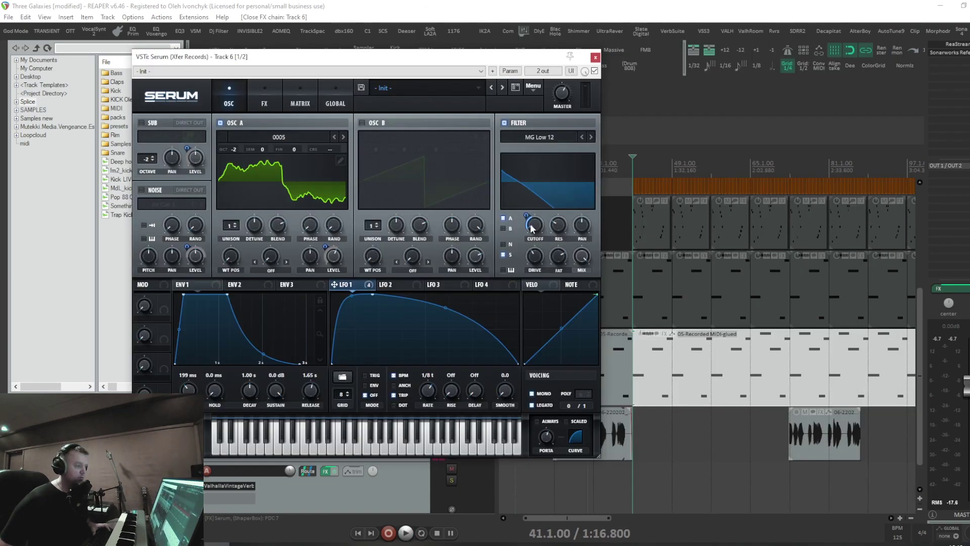
click(531, 228)
key(space)
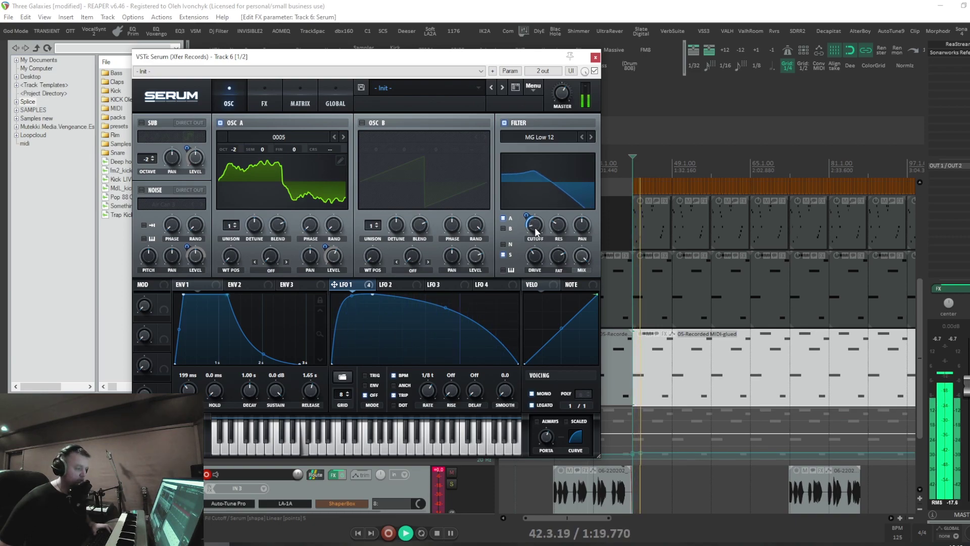
mouse_move(537, 231)
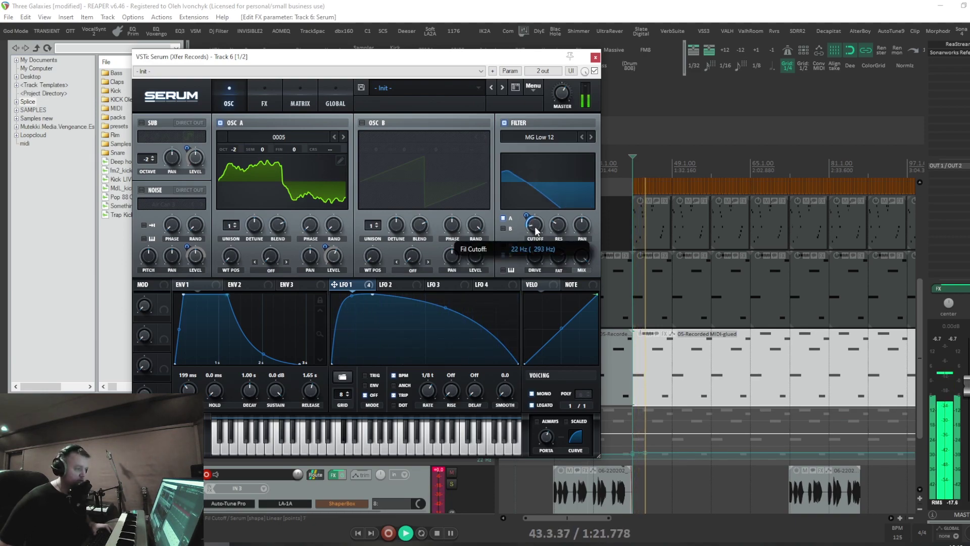
mouse_move(535, 226)
mouse_down()
mouse_move(523, 195)
mouse_move(517, 220)
mouse_up()
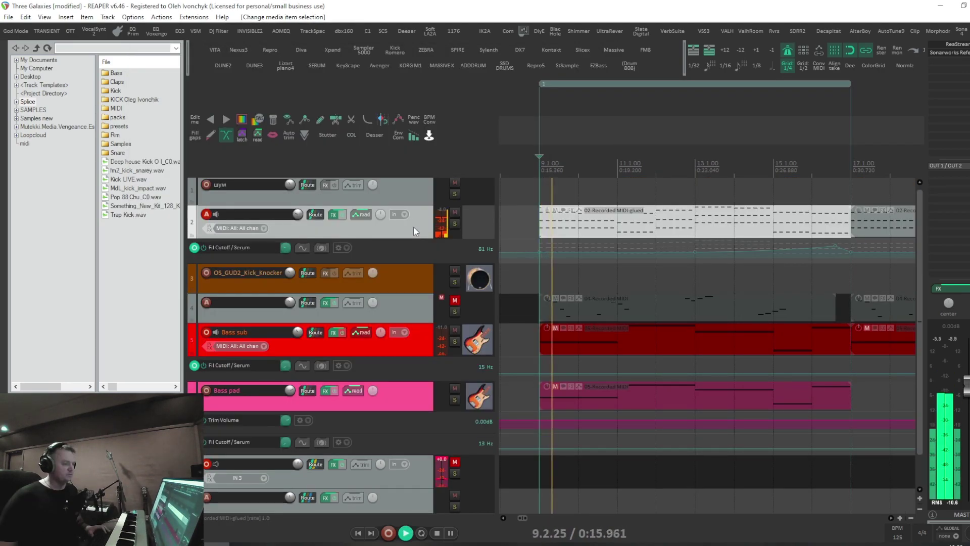
Step: Insert a new track below the chord track and name it Delay 1/3
right_click(415, 233)
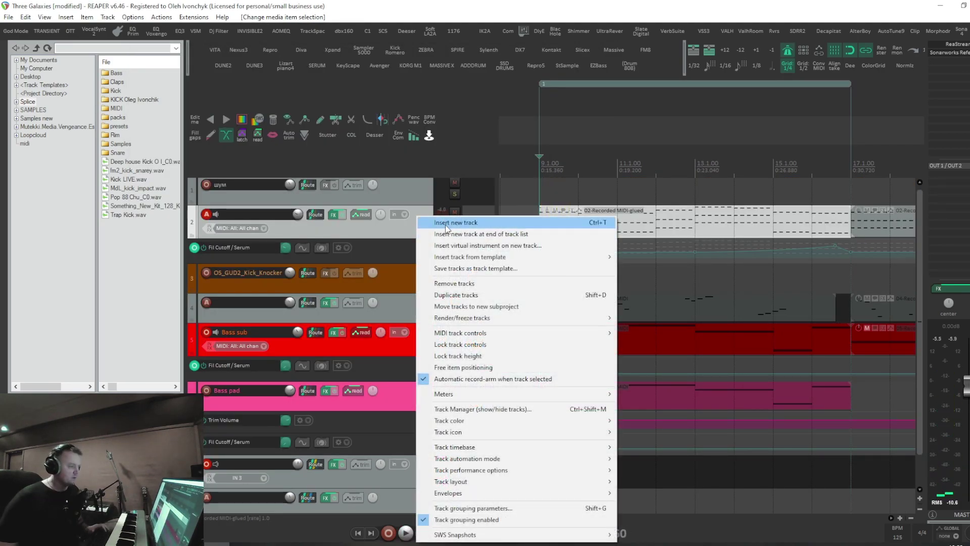
click(446, 222)
click(377, 293)
click(401, 280)
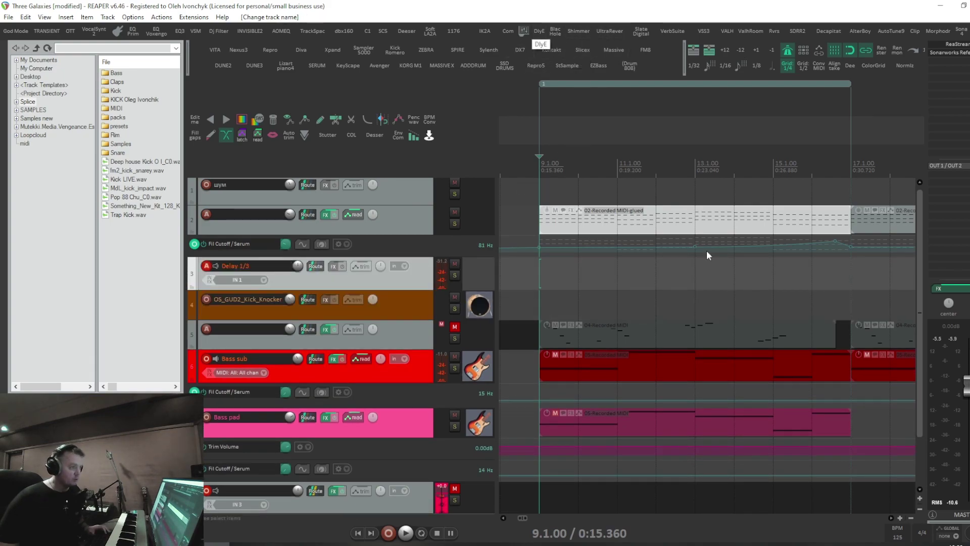
Step: Load EchoBoy on the Delay 1/3 track, add a send from the chord track to it, and play from bar 9
scroll(574, 226, up, 8)
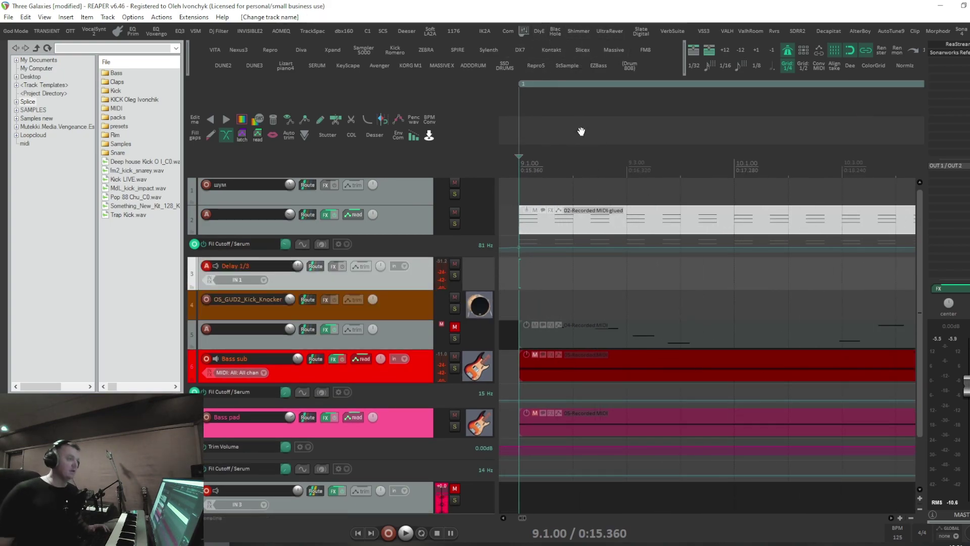
click(540, 30)
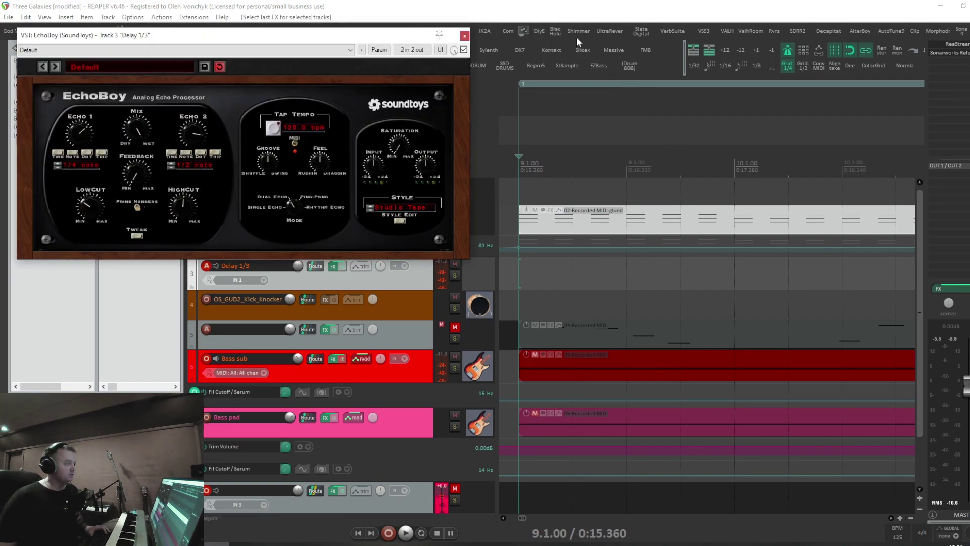
click(465, 36)
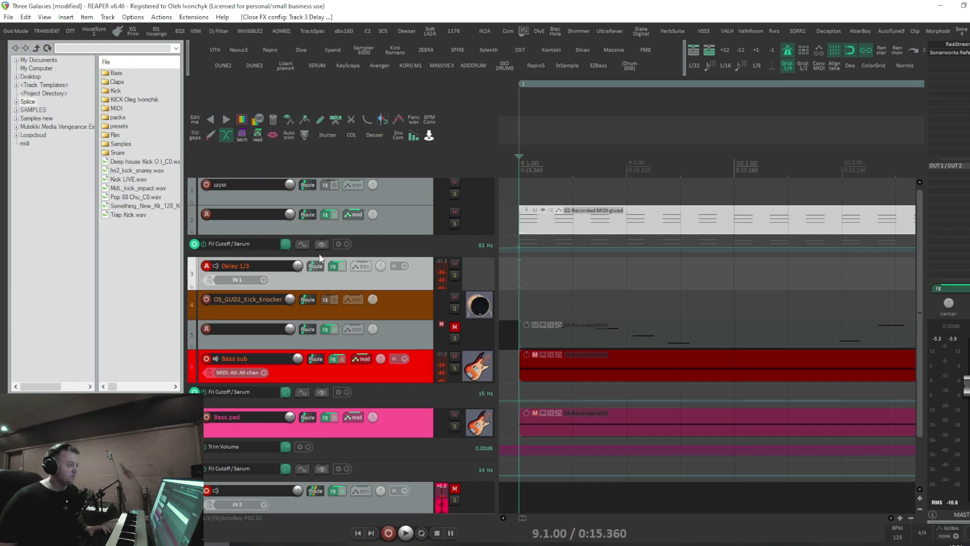
click(315, 266)
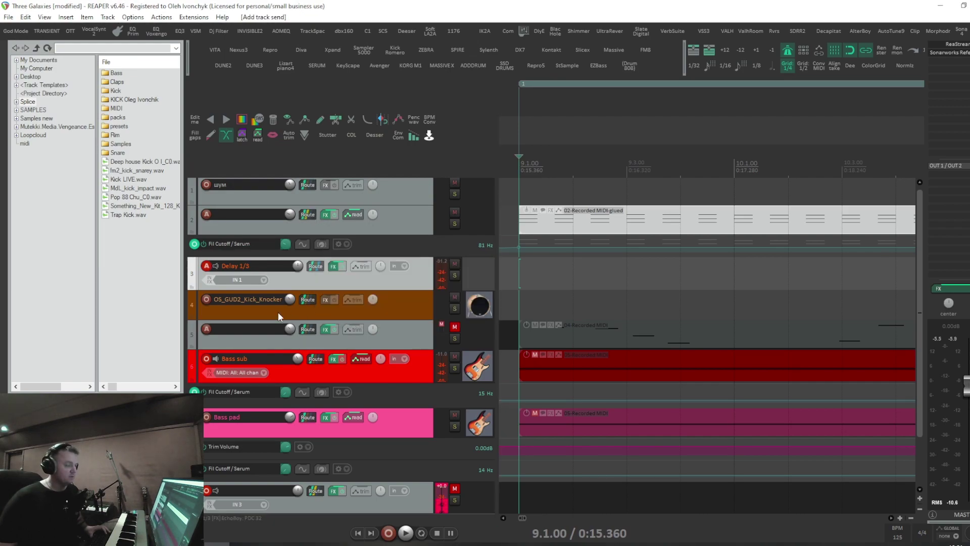
key(space)
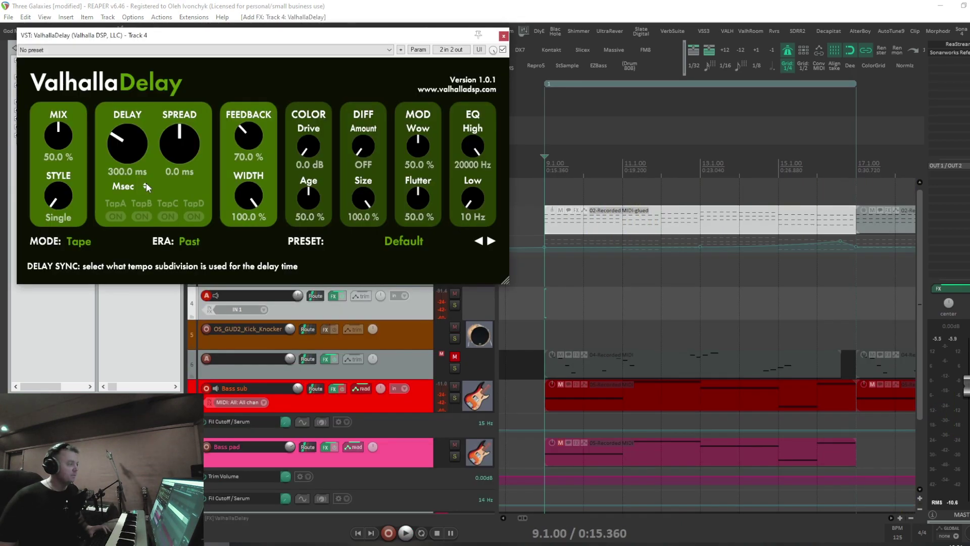
Step: Sync track 4's ValhallaDelay to note values with a 1/8 delay, then audition it and close its window
click(145, 185)
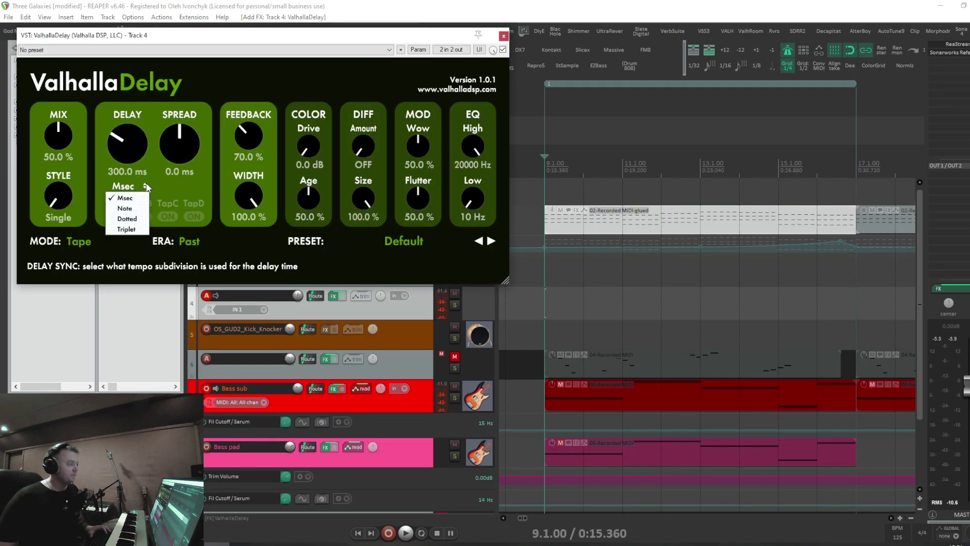
click(125, 208)
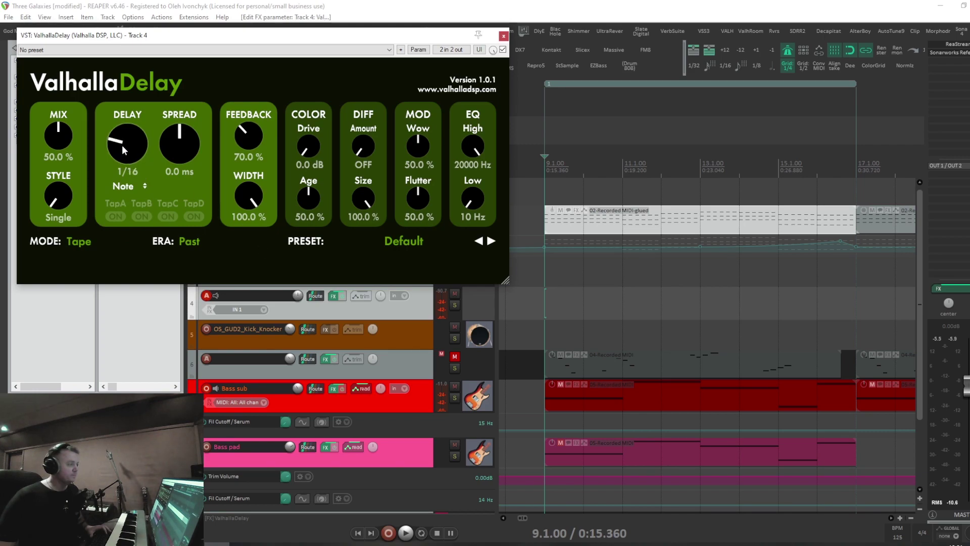
key(space)
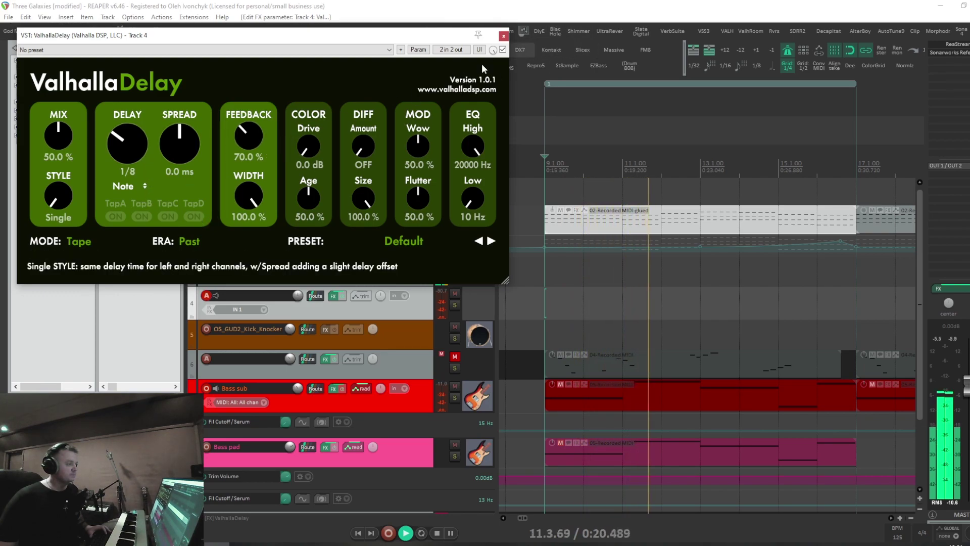
click(503, 35)
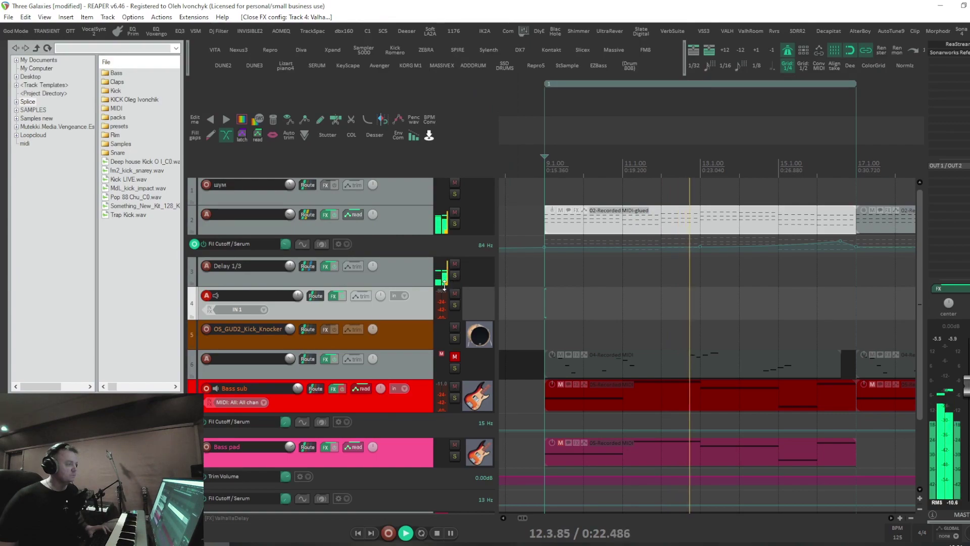
Step: Add a send from the chord track to the ValhallaDelay on track 4 and play from bar 9
key(space)
drag(312, 294, 314, 296)
click(470, 297)
key(space)
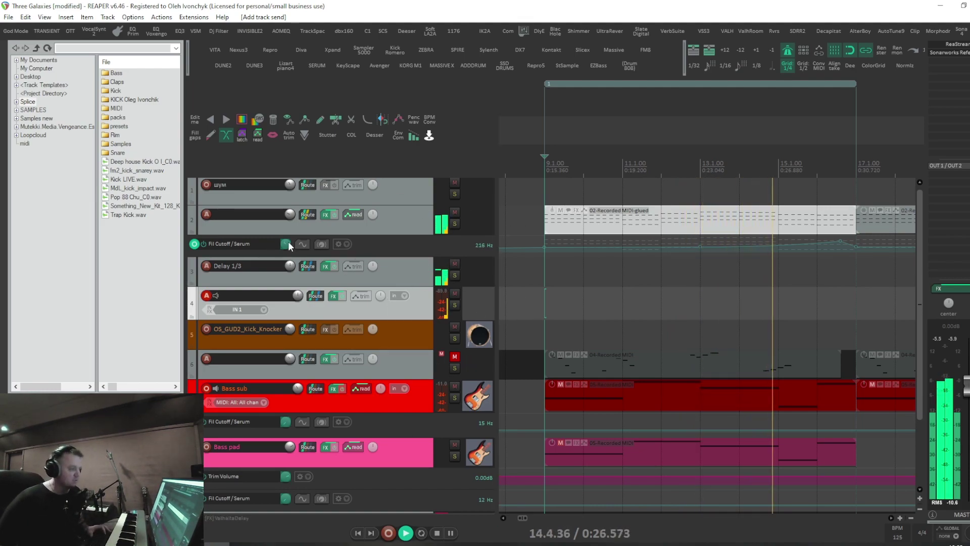
Step: Mute track 4 and solo the Delay 1/3 track on track 3
key(space)
click(454, 294)
click(455, 275)
Step: Set the ValhallaVintageVerb on track 3 to 78 % mix, 2.46 s decay and 0 ms predelay
click(326, 267)
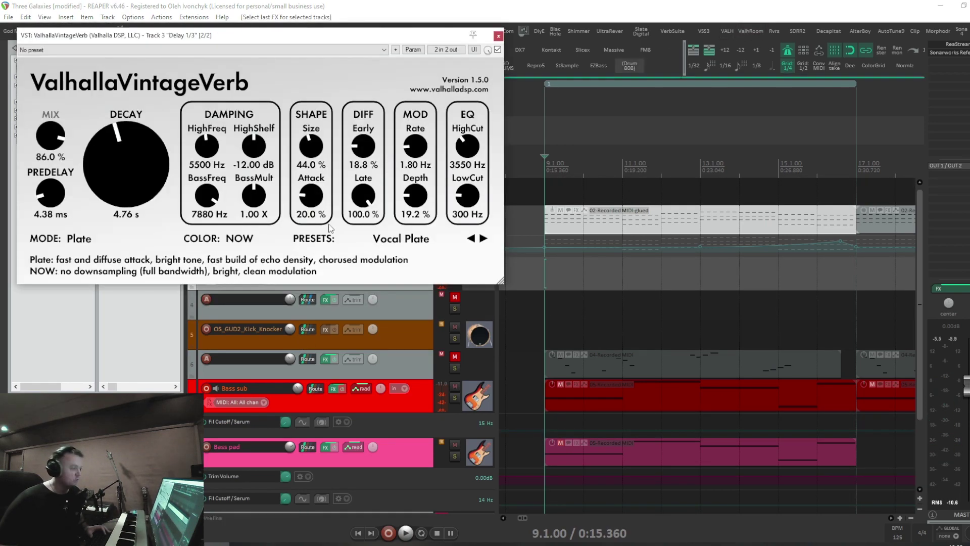
drag(56, 136, 56, 141)
drag(108, 145, 108, 156)
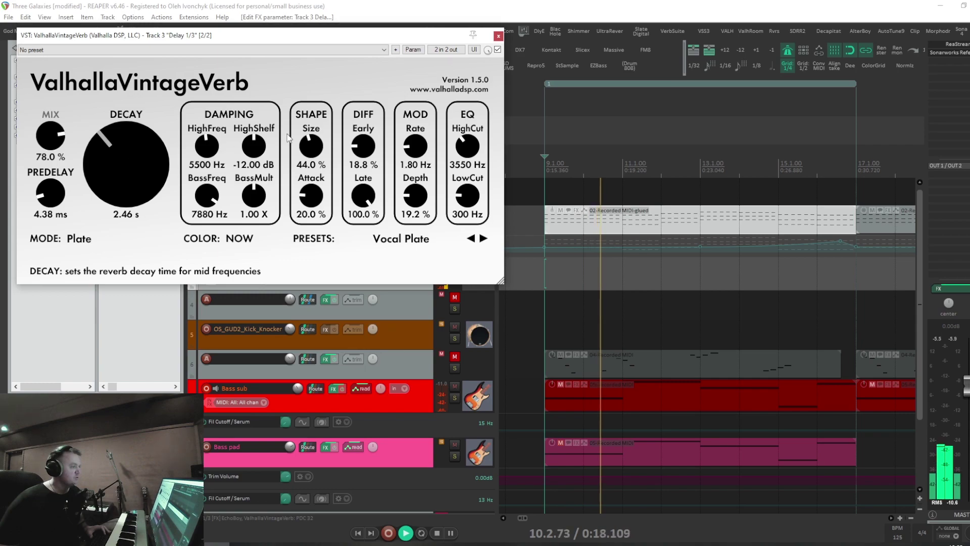
drag(270, 35, 366, 69)
drag(146, 229, 150, 261)
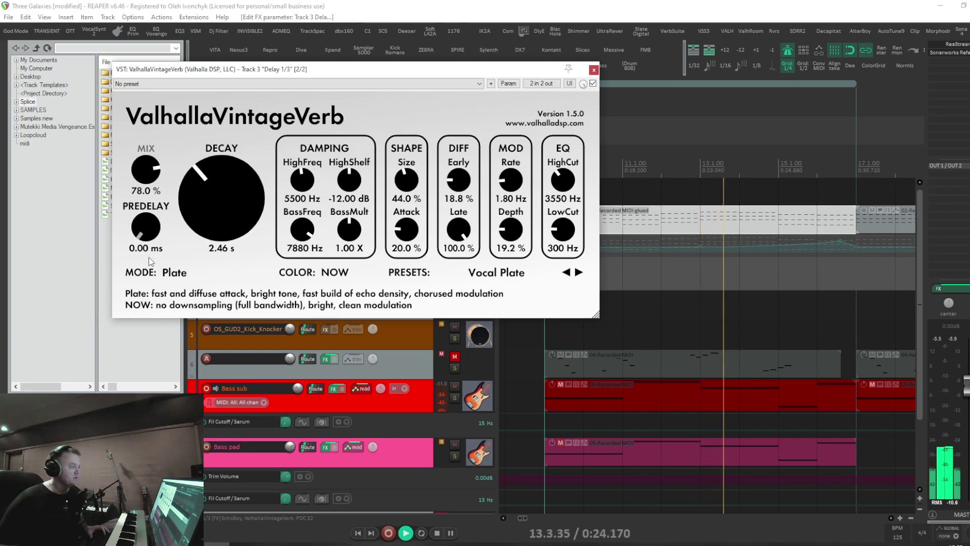
Step: Fine-tune the mix and decay of track 3's reverb during playback, and close its window
drag(146, 171, 152, 205)
drag(210, 203, 209, 193)
drag(146, 169, 146, 176)
click(593, 70)
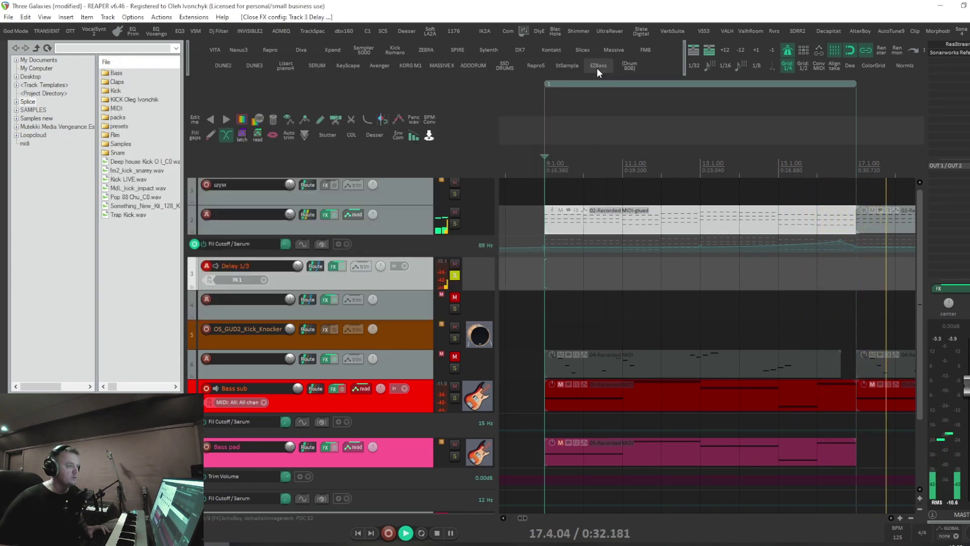
Step: Unsolo track 3 and play the section again from bar 9
key(space)
click(454, 275)
key(space)
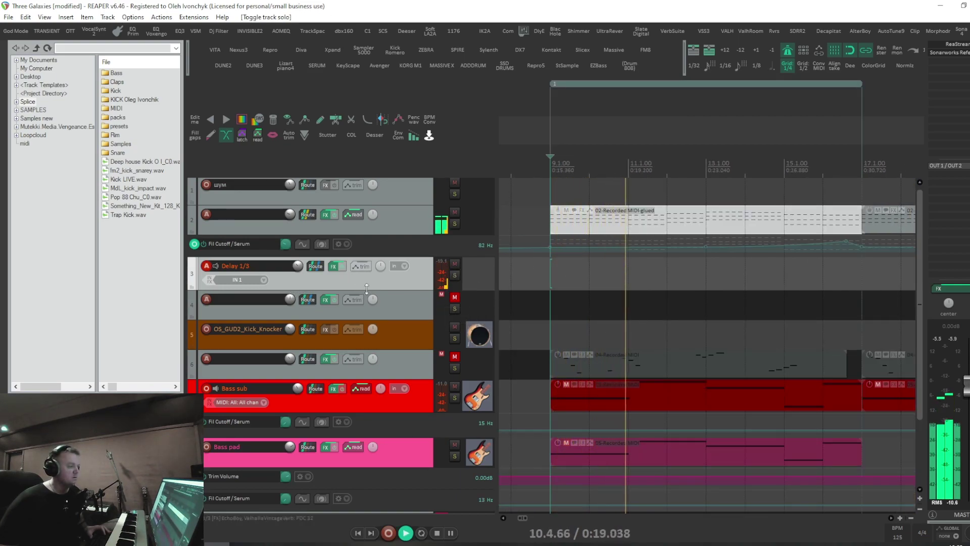
mouse_move(297, 267)
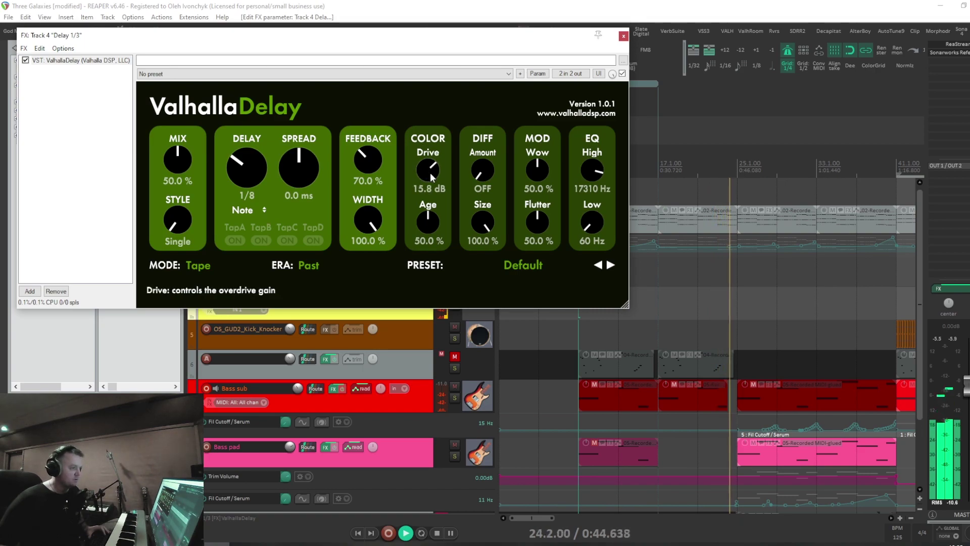
Step: Set track 4's ValhallaDelay to 8.8 dB drive and 100 % mix, close its window and restart playback
drag(420, 173, 429, 210)
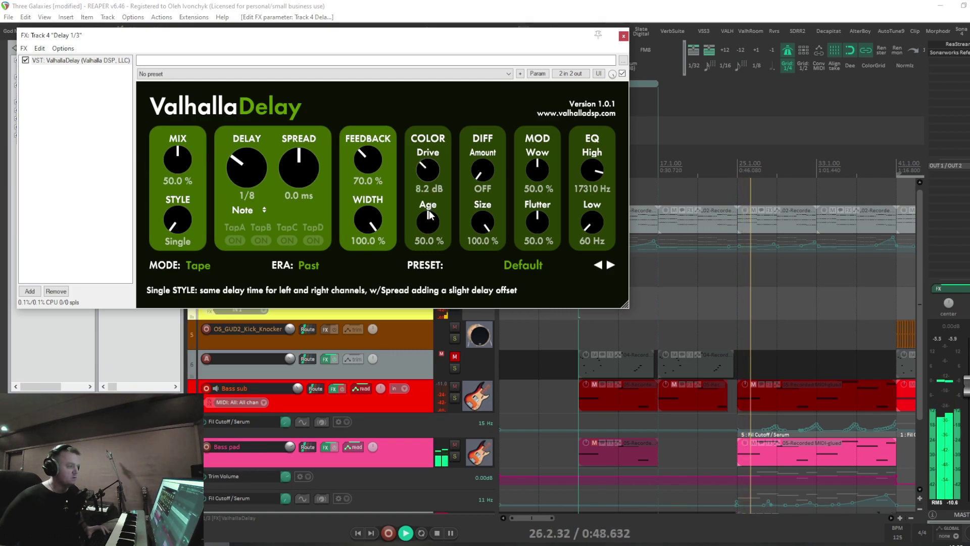
drag(426, 168, 427, 166)
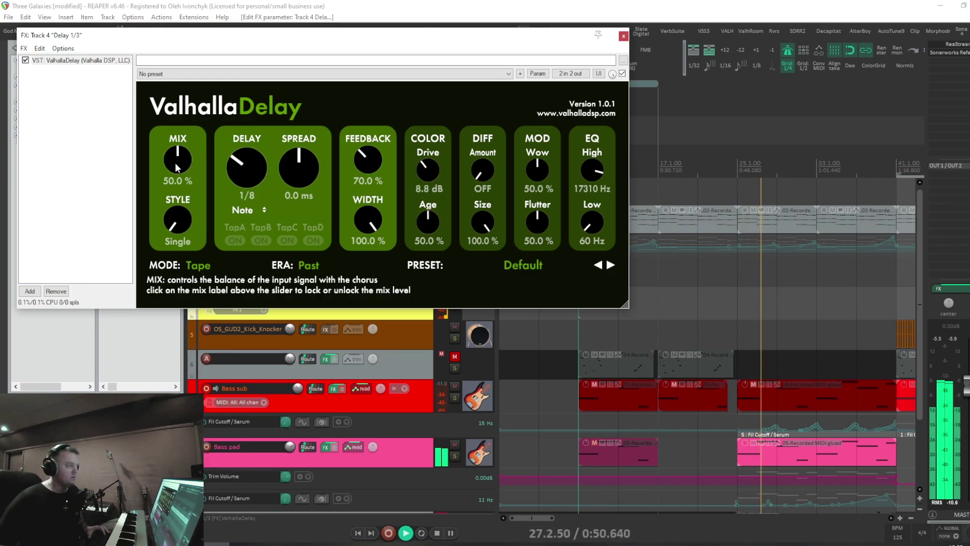
drag(177, 163, 213, 62)
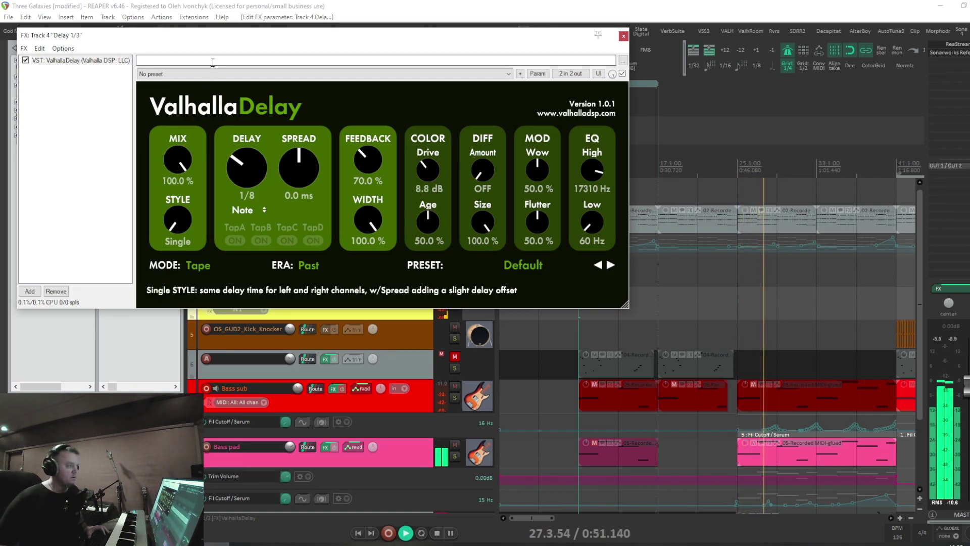
click(623, 36)
key(space)
key(space)
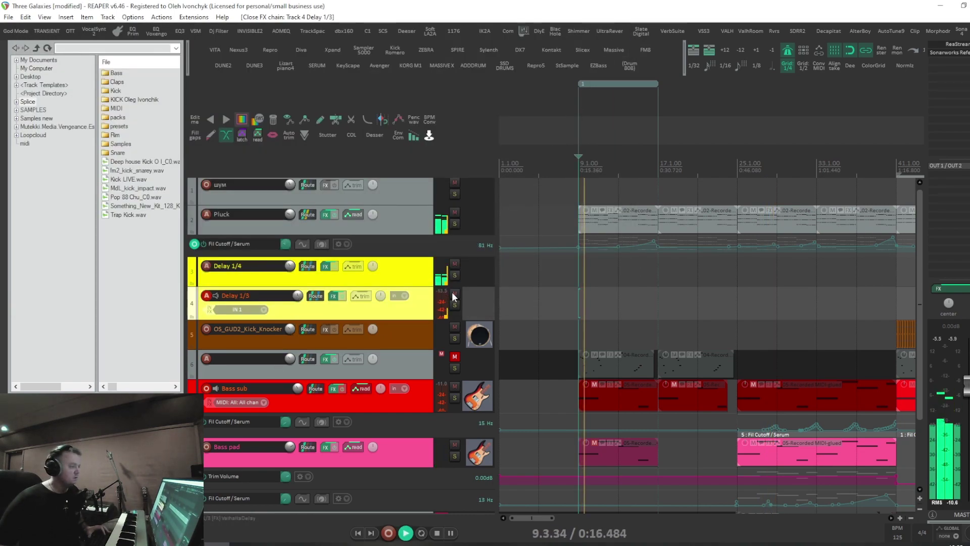
Step: Balance the volumes of the Delay 1/4 and Delay 1/3 tracks against the mix during playback
drag(289, 265, 290, 275)
drag(298, 295, 297, 305)
mouse_move(290, 266)
mouse_down()
mouse_move(298, 303)
mouse_move(289, 262)
mouse_up()
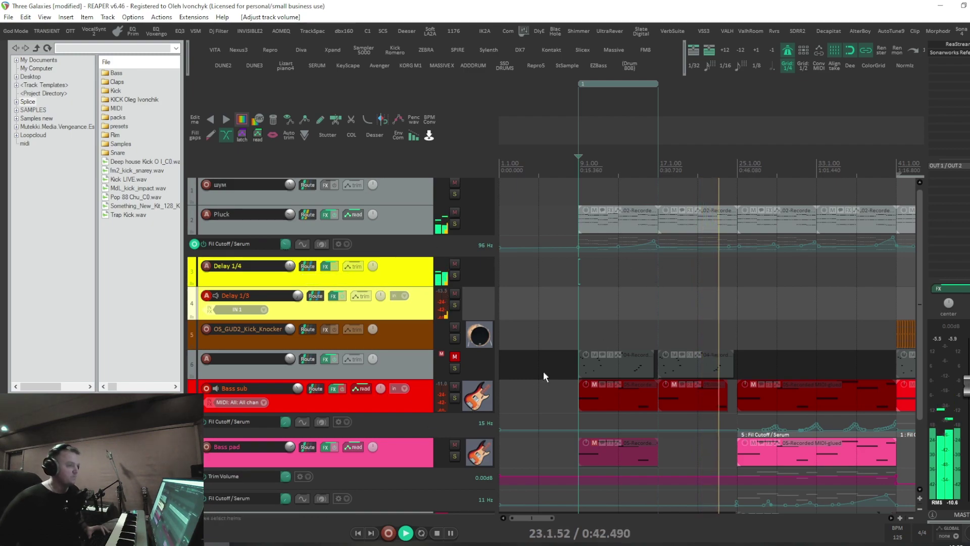
key(space)
drag(296, 297, 296, 301)
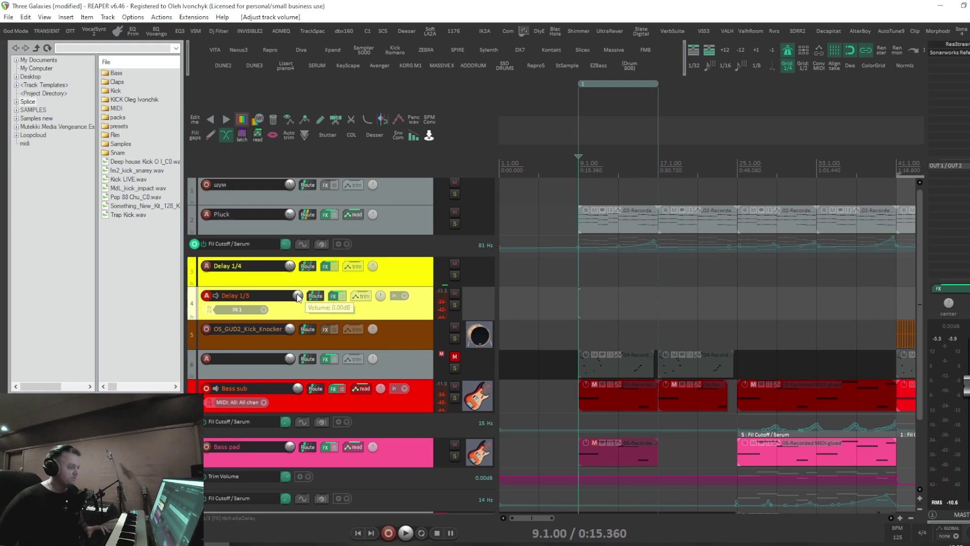
Step: Enable the Trim Volume envelope on the Delay 1/3 track and close the envelope list
click(360, 297)
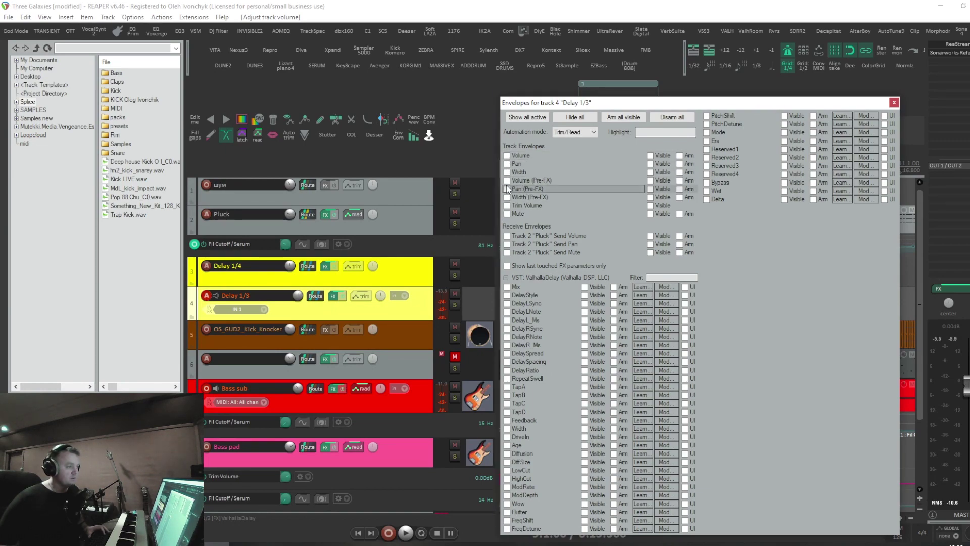
click(507, 205)
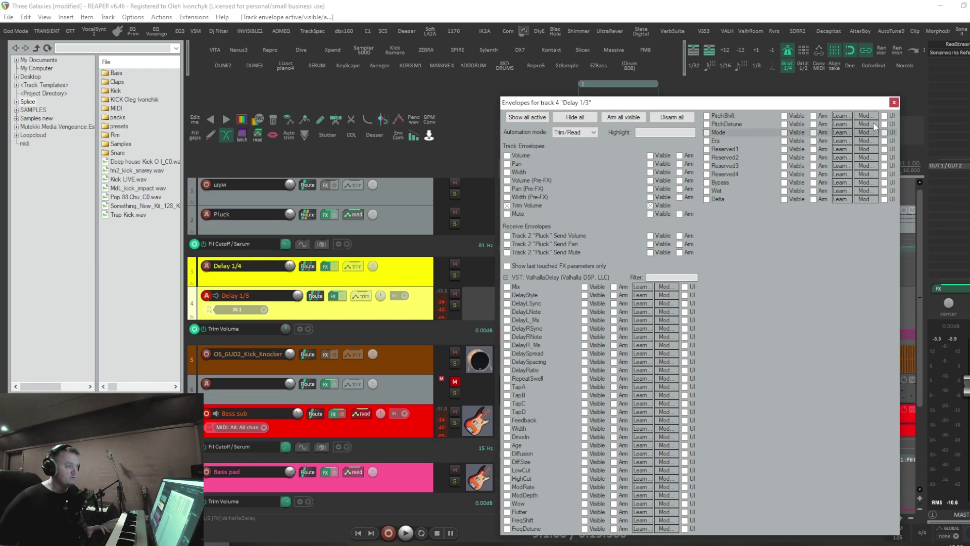
click(894, 103)
key(space)
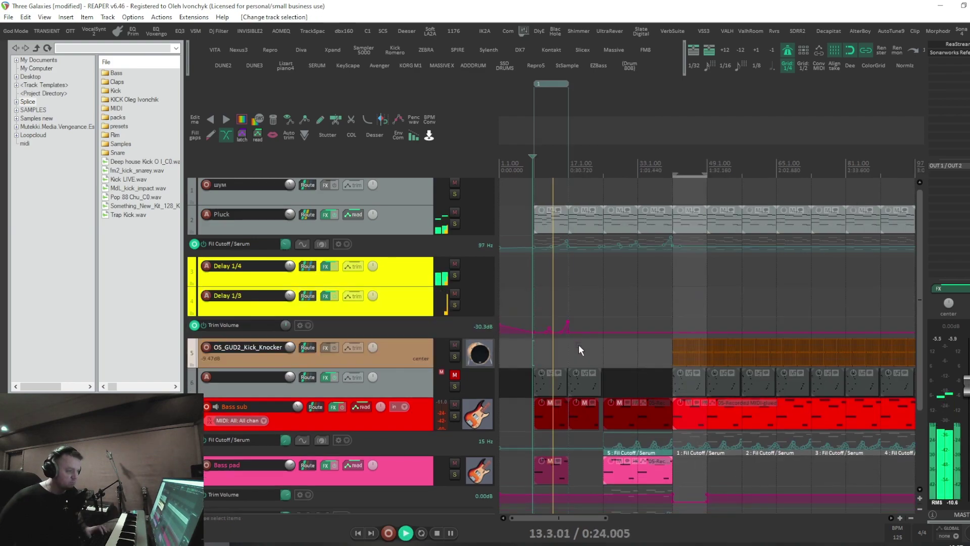
Step: Duplicate the Delay 1/3 Trim Volume automation item from bar 9 to bar 17 and draw gentle volume swells between bars 25 and 41
click(532, 342)
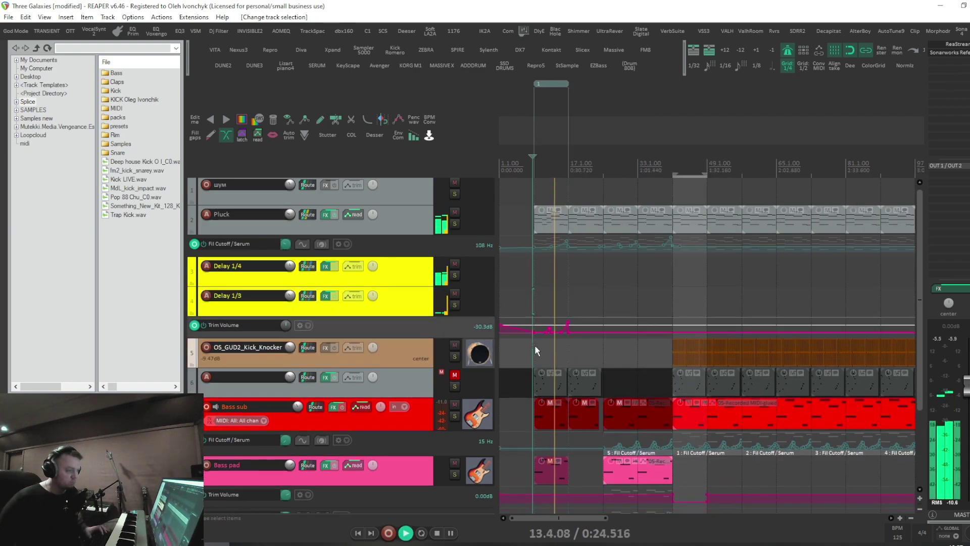
drag(535, 337, 579, 337)
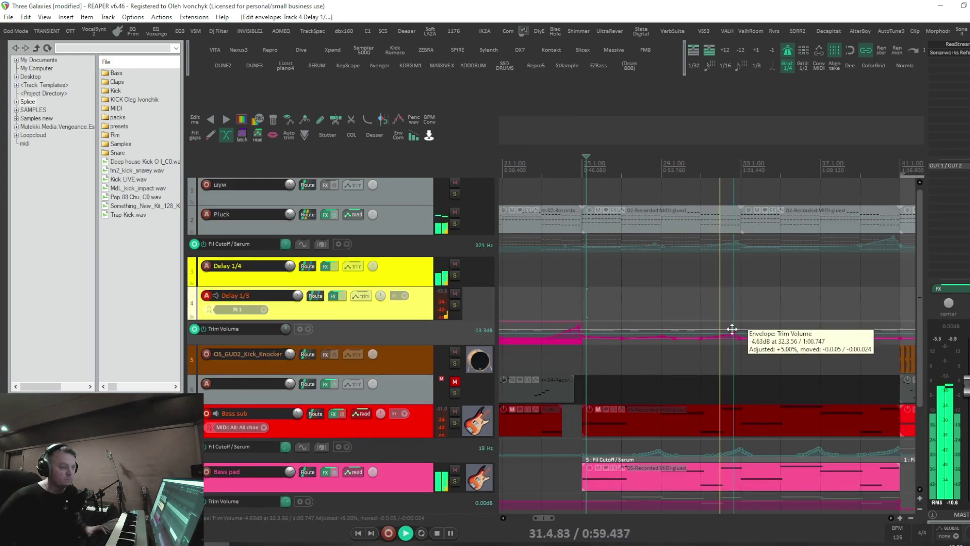
mouse_move(733, 329)
mouse_down()
mouse_move(733, 312)
mouse_move(745, 340)
mouse_up()
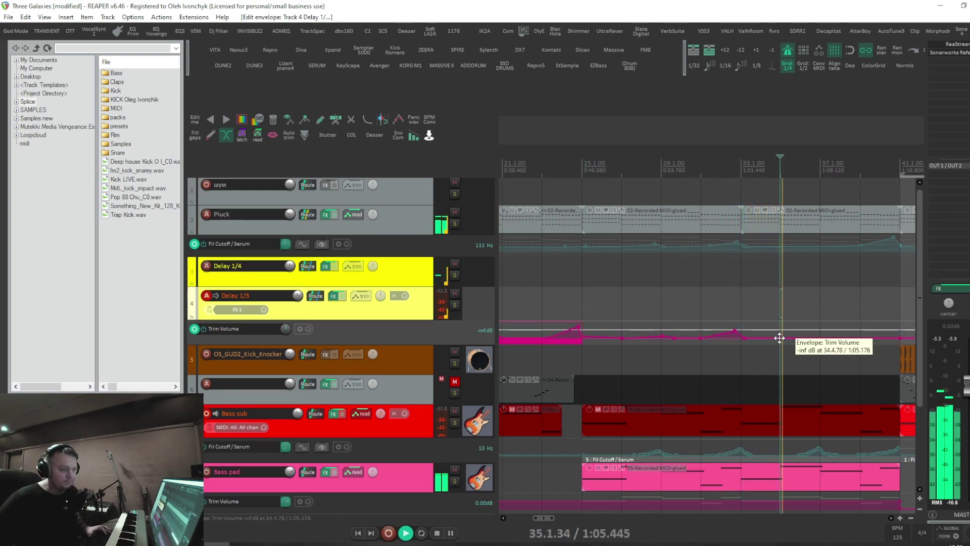
drag(815, 336, 856, 316)
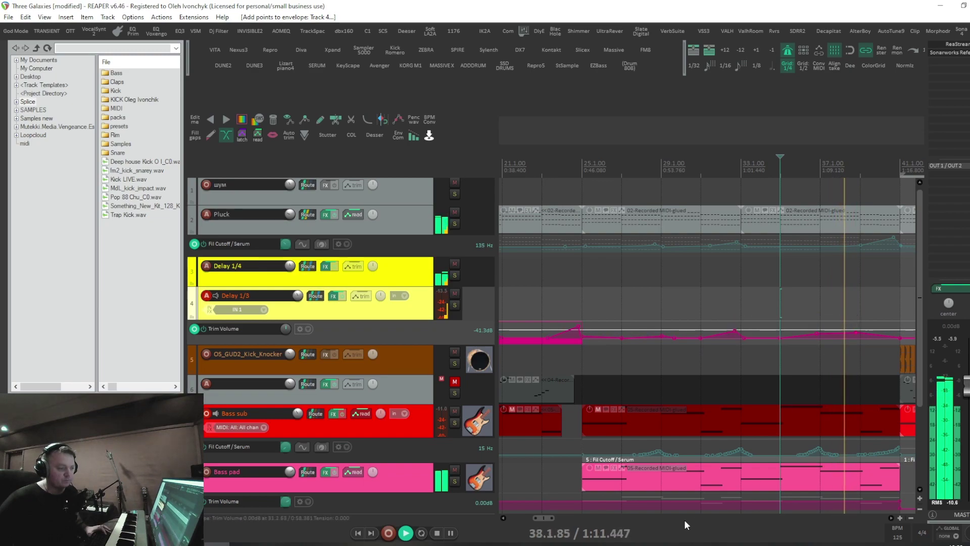
Step: Shape further Trim Volume swells on the Delay 1/3 track in the section from bar 41
drag(541, 518, 555, 517)
drag(666, 339, 676, 302)
mouse_move(698, 332)
mouse_down()
mouse_move(699, 361)
mouse_move(693, 338)
mouse_up()
click(674, 162)
click(660, 329)
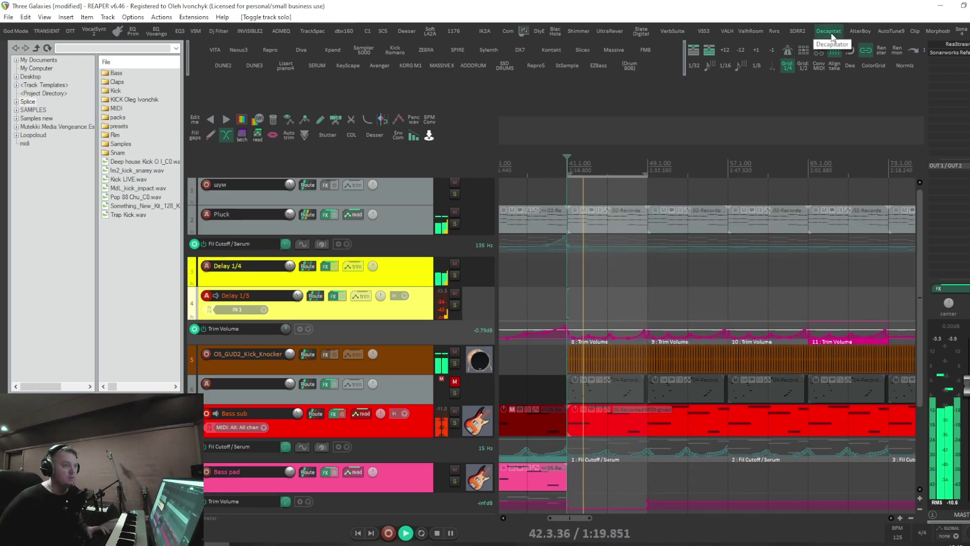
Step: Adjust the drive of Decapitator on the Delay 1/3 track, choose style N, and close the effect windows
drag(103, 175, 105, 166)
click(243, 252)
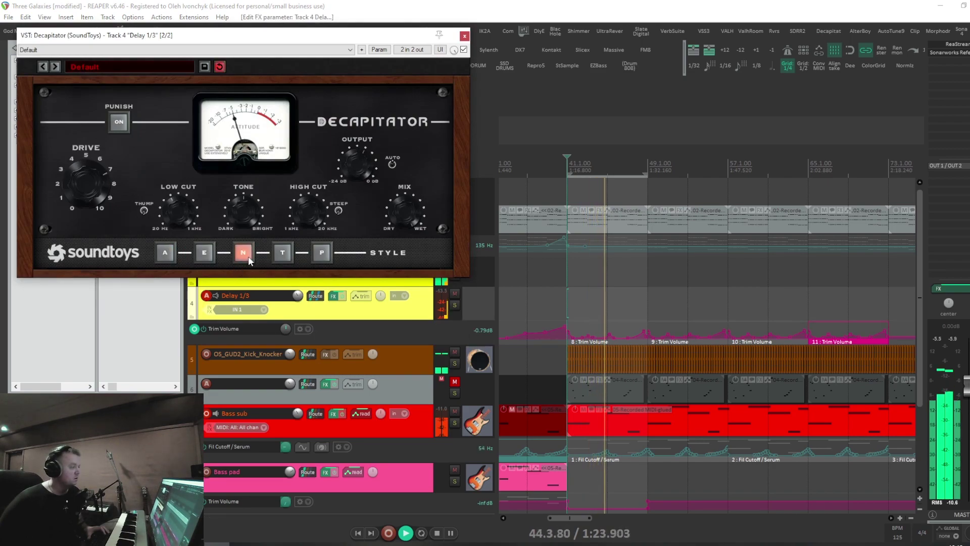
drag(111, 196, 100, 218)
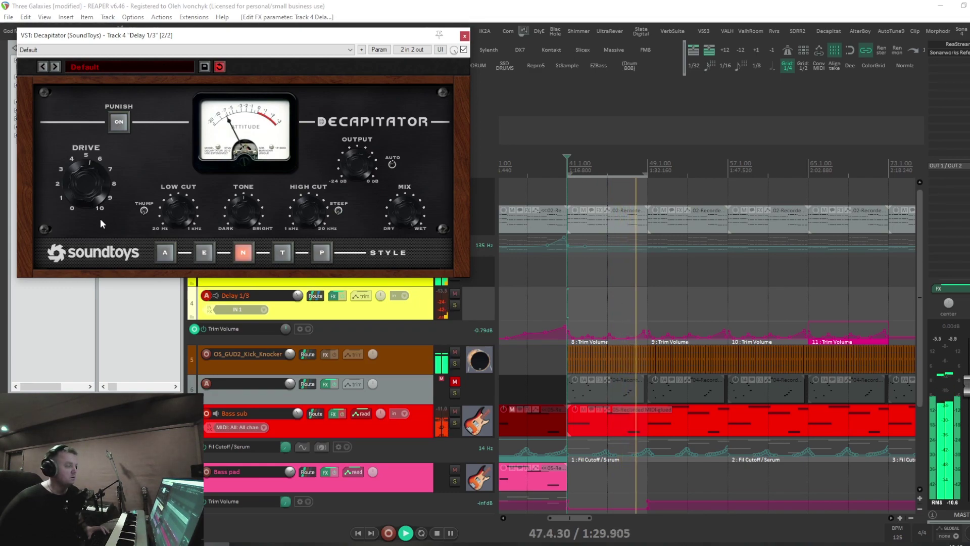
click(464, 36)
key(space)
click(335, 298)
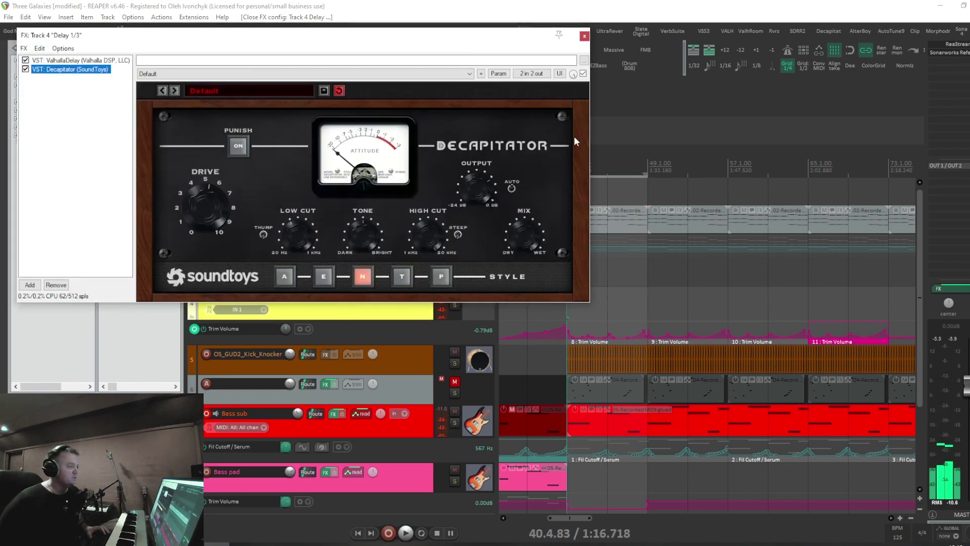
click(584, 36)
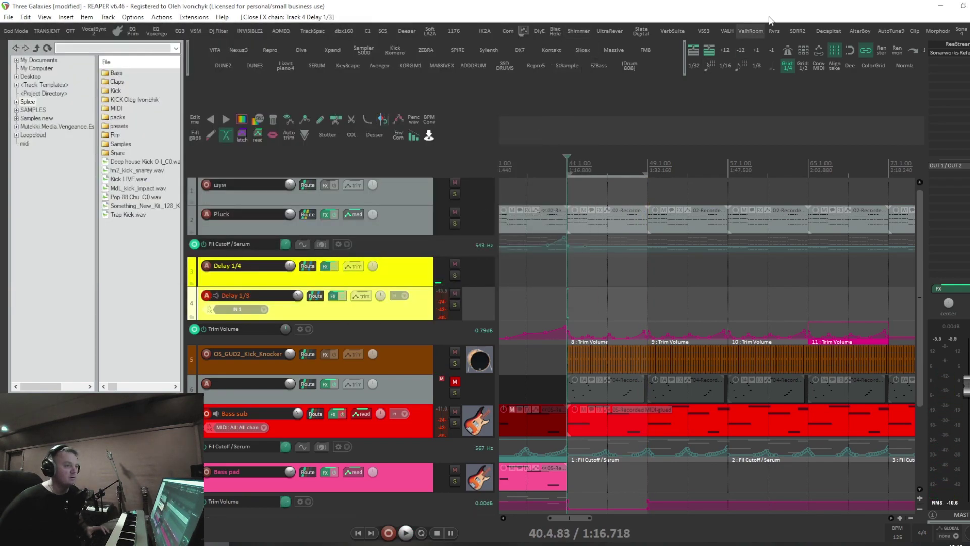
Step: Load ValhallaVintageVerb on the Delay 1/3 track and play that track soloed from bar 41
click(756, 32)
click(455, 304)
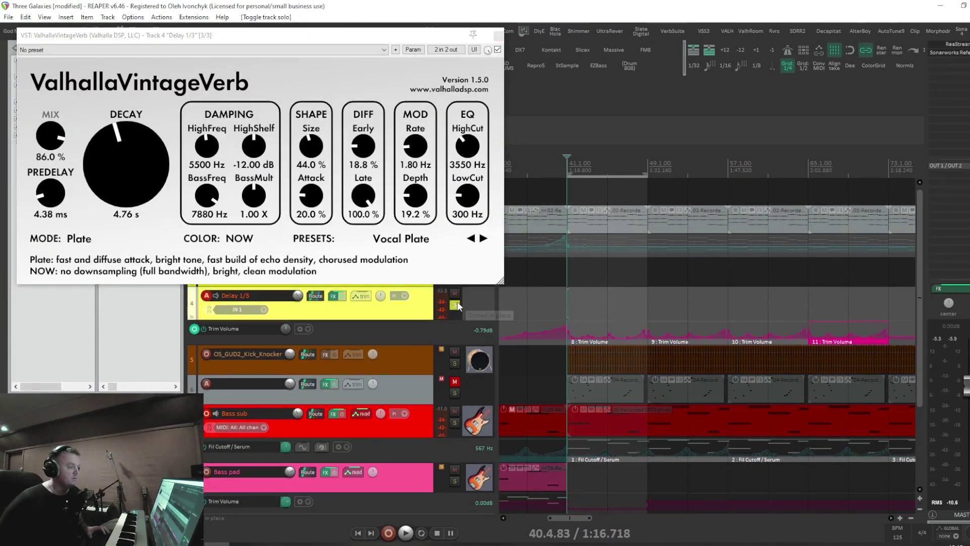
click(499, 35)
key(space)
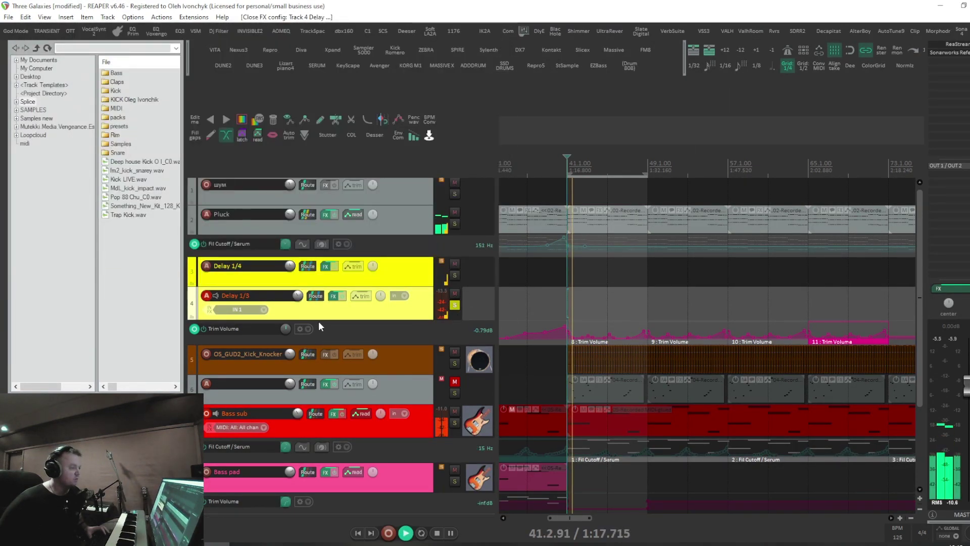
Step: Set the Delay 1/3 track's reverb to 30.8 % mix and 0.56 s decay, and close its effects window
click(334, 297)
drag(174, 156, 186, 224)
drag(232, 189, 231, 210)
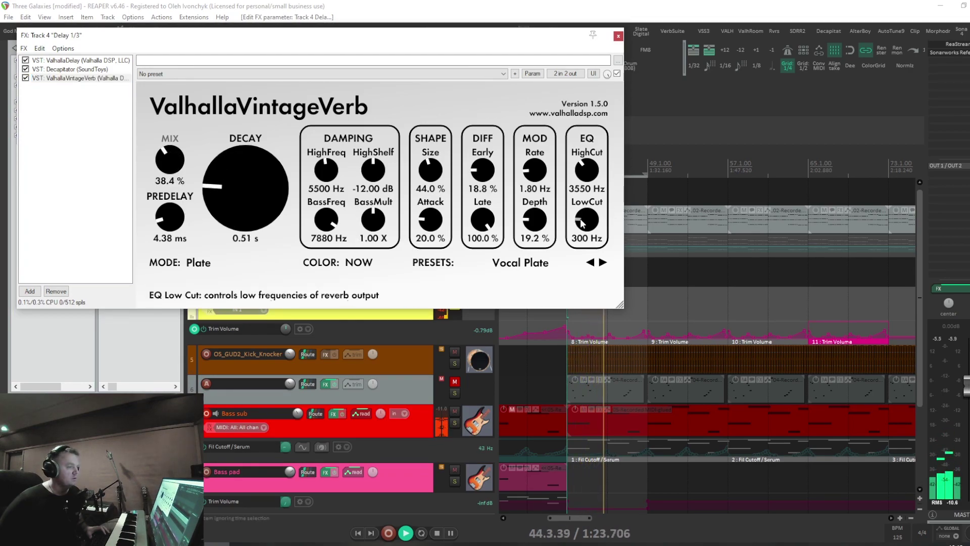
drag(233, 199, 233, 197)
mouse_move(183, 164)
mouse_down()
mouse_move(187, 107)
mouse_move(180, 174)
mouse_up()
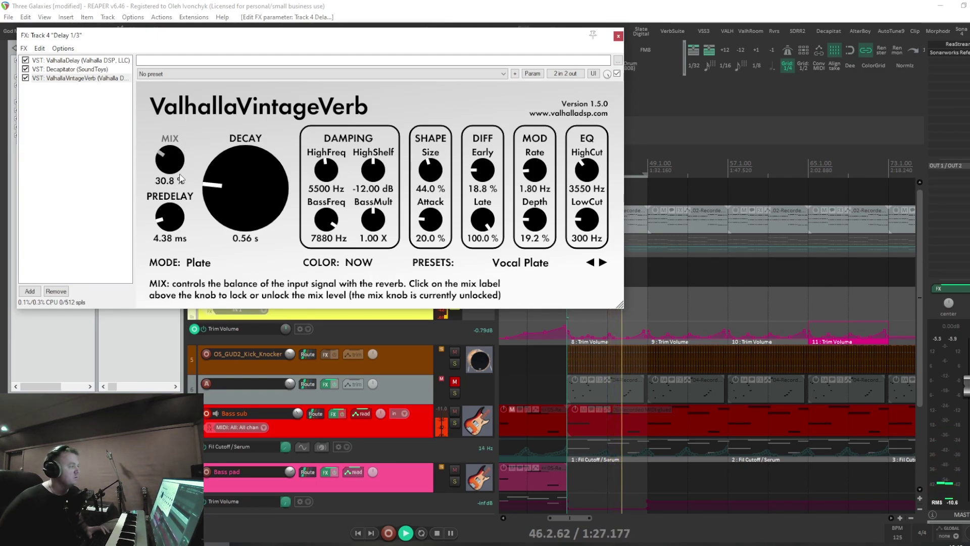
click(617, 37)
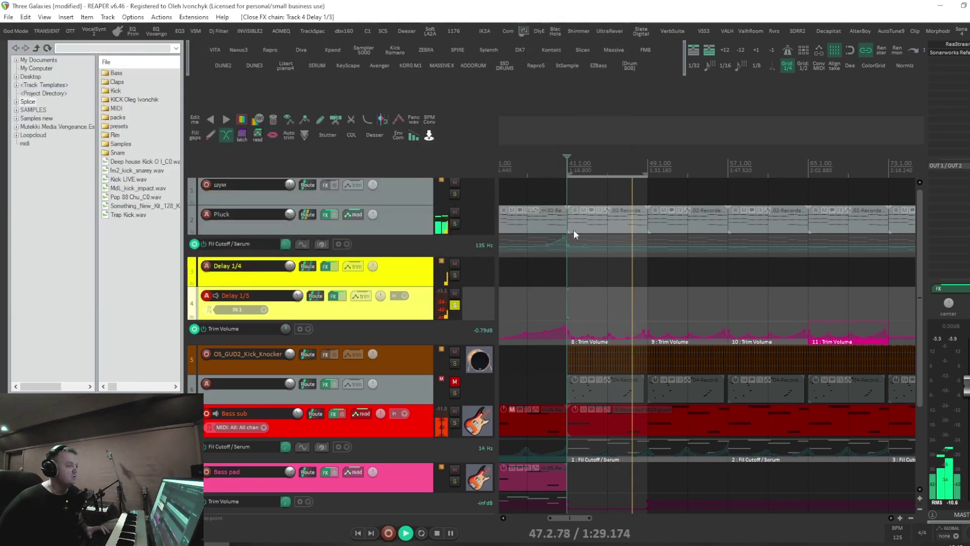
Step: Unsolo the Delay 1/3 track, set its reverb decay to 0.84 s and refine the attack, predelay and mix in the full mix
click(454, 304)
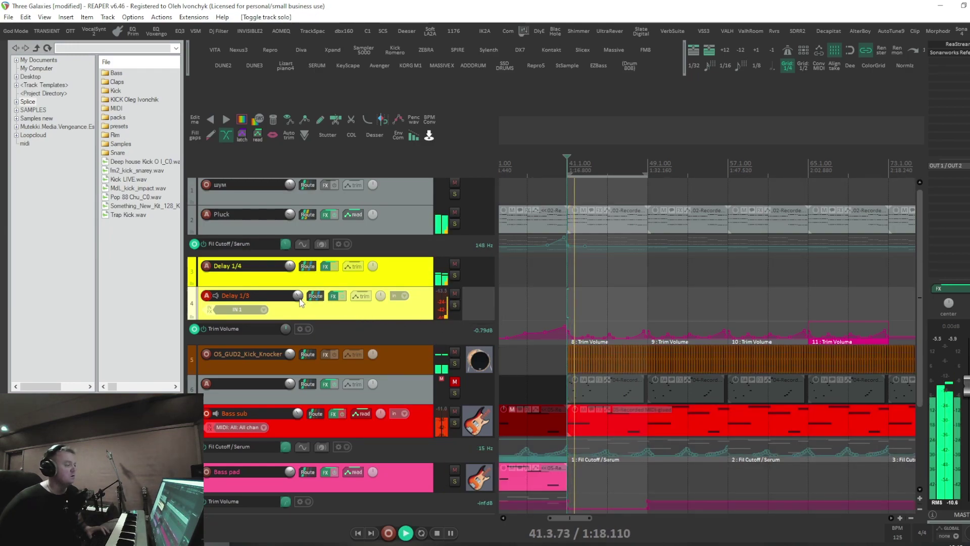
click(333, 296)
drag(219, 189, 218, 184)
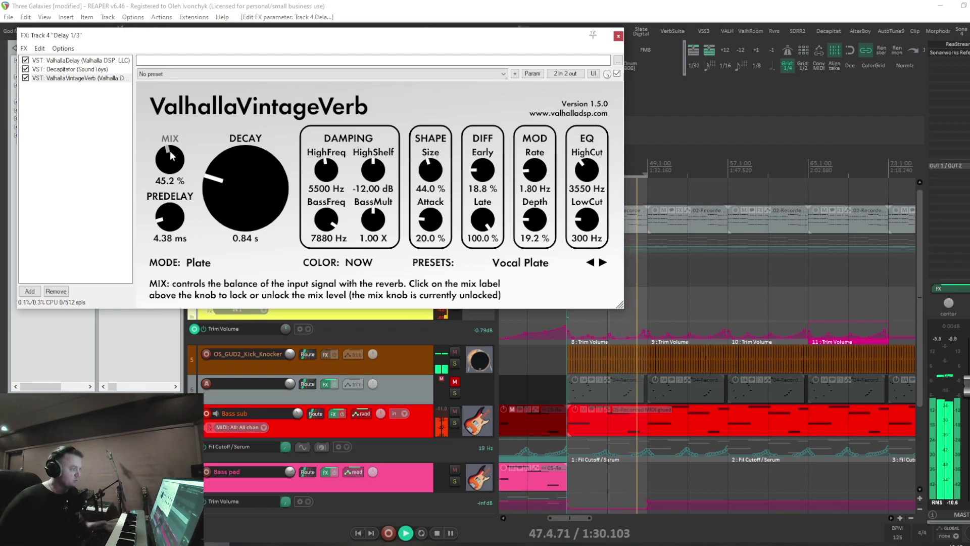
drag(430, 219, 430, 222)
drag(171, 218, 171, 224)
drag(174, 162, 174, 172)
click(617, 36)
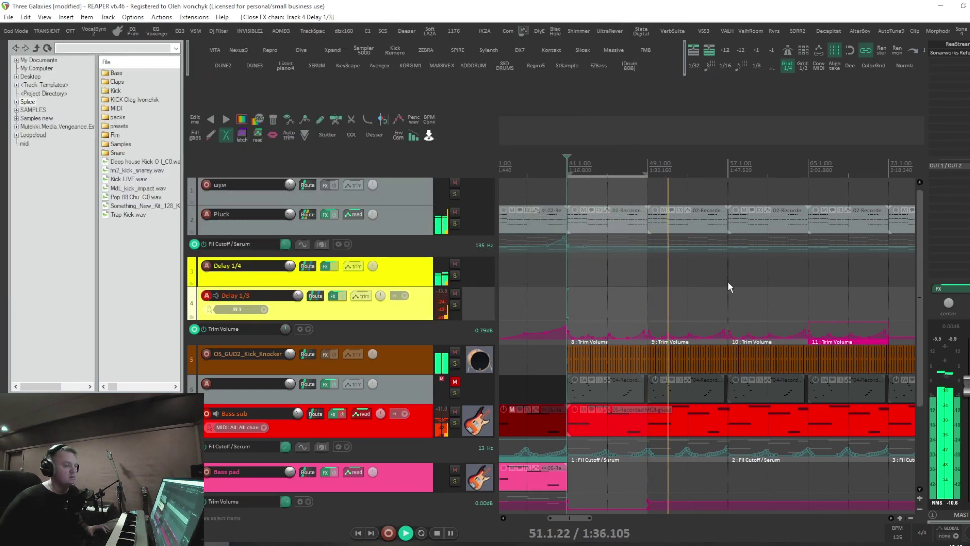
Step: Stop playback and unmute the vocal track that holds the recorded vocal clips
scroll(769, 296, down, 2)
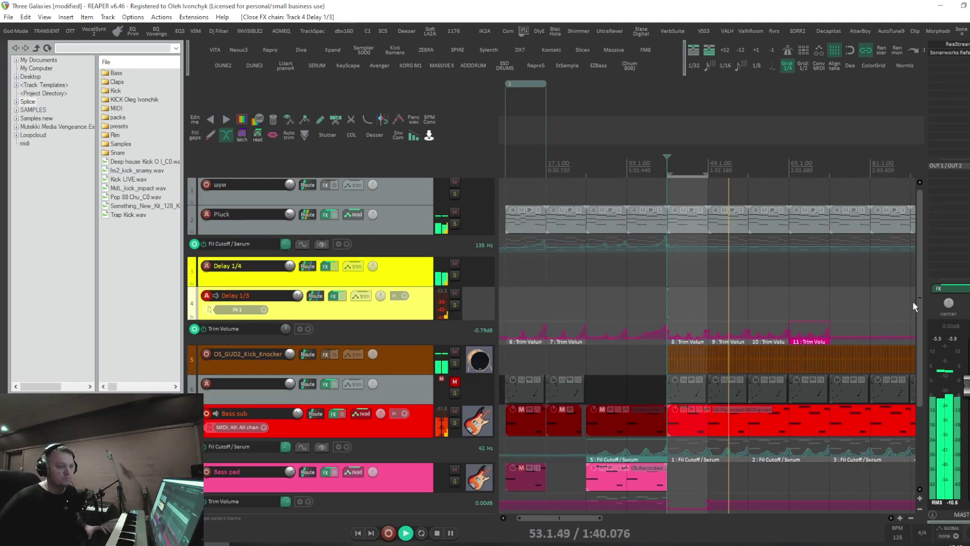
drag(919, 302, 922, 412)
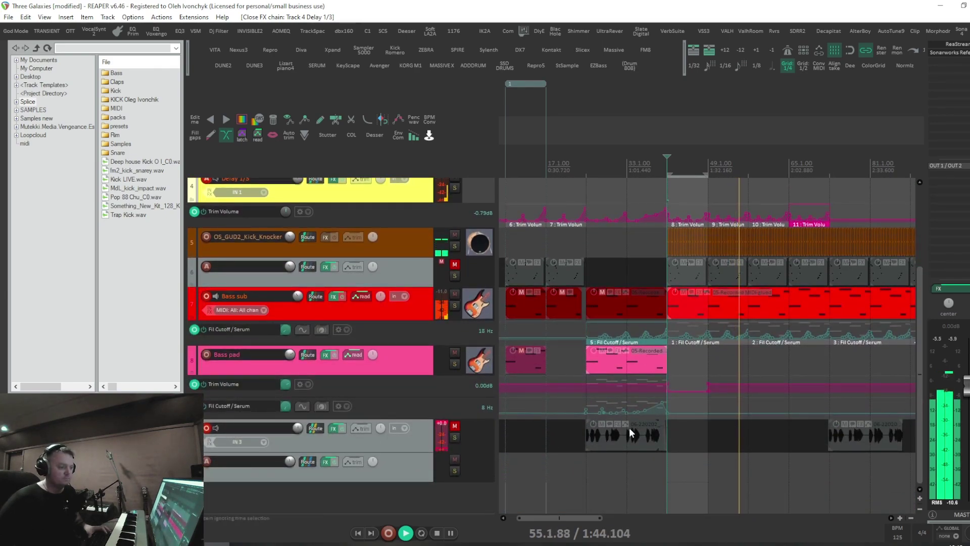
key(space)
click(8, 17)
click(30, 71)
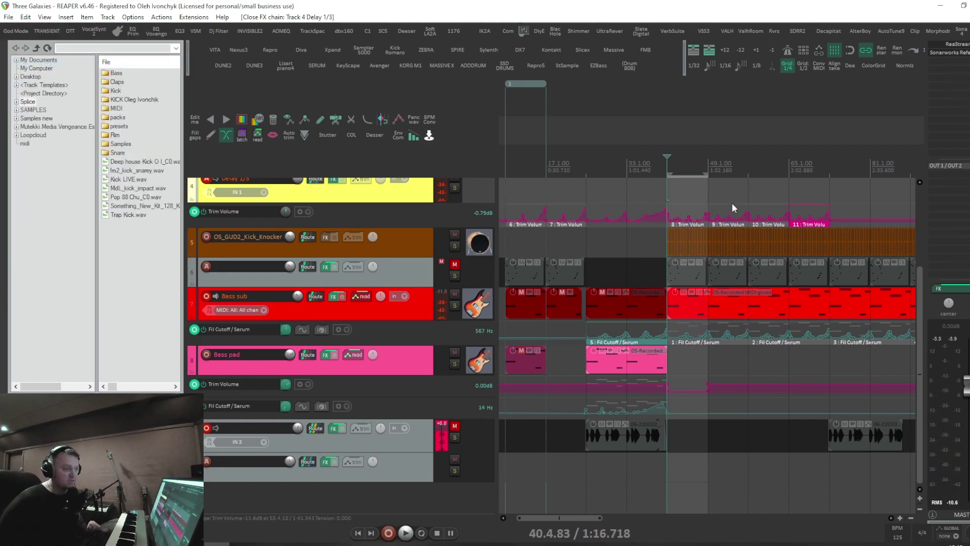
drag(920, 327, 921, 354)
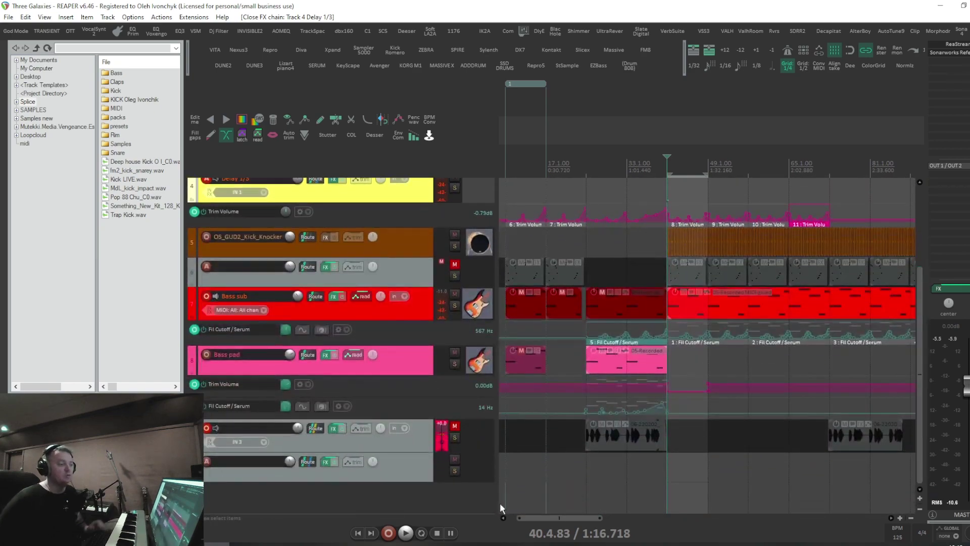
scroll(398, 461, down, 1)
click(454, 419)
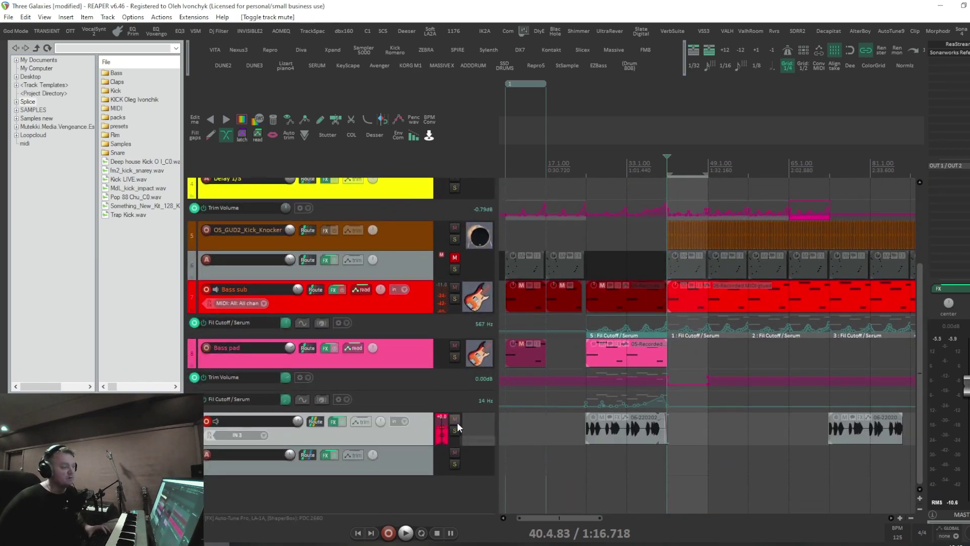
Step: Place the edit cursor at the start of the first vocal clip, near bar 25
click(581, 185)
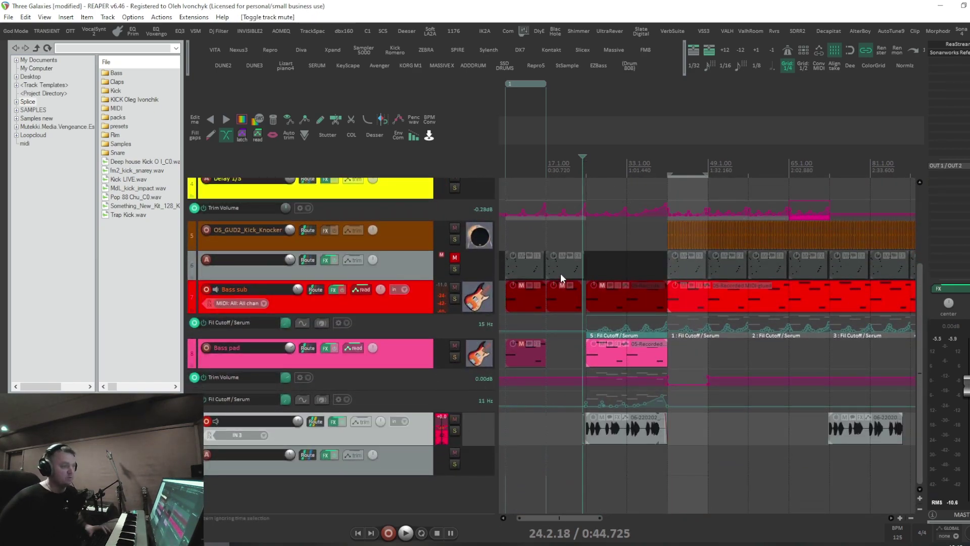
click(586, 165)
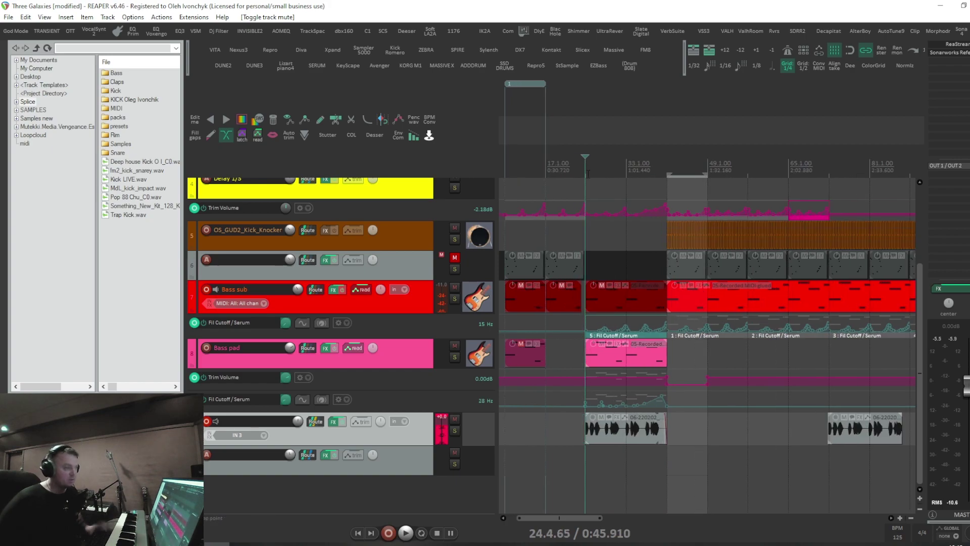
click(9, 17)
click(30, 64)
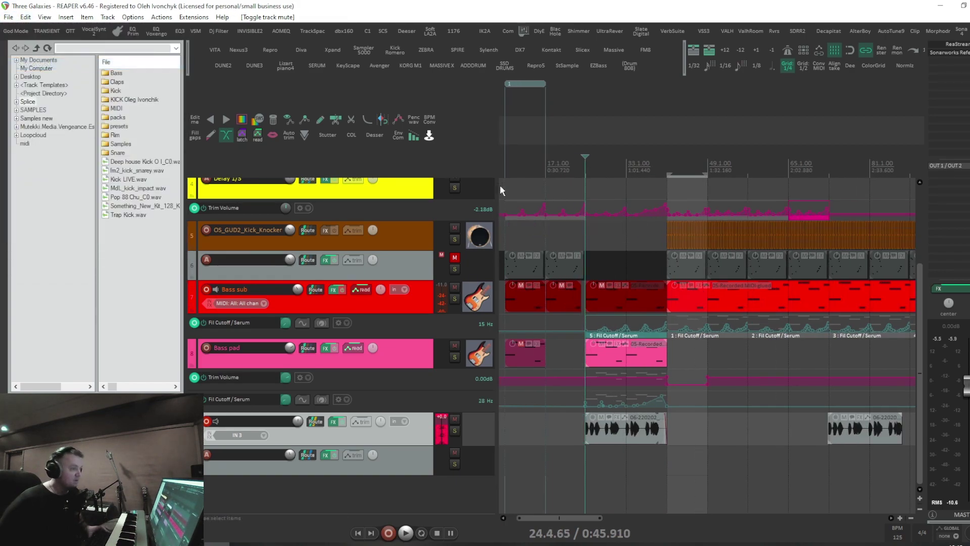
Step: Add track 12 with the VPS Avenger instrument and open Avenger's Factory preset library
scroll(523, 202, down, 2)
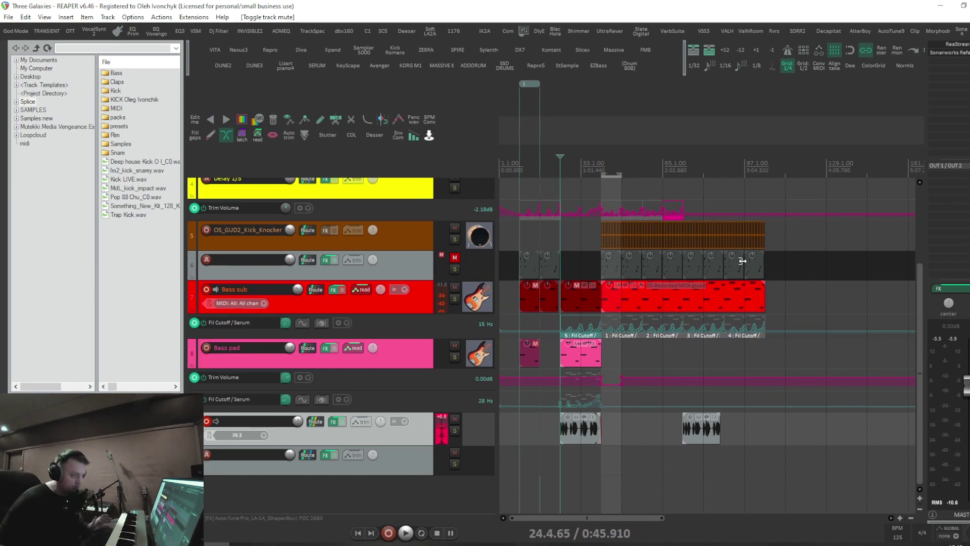
click(518, 197)
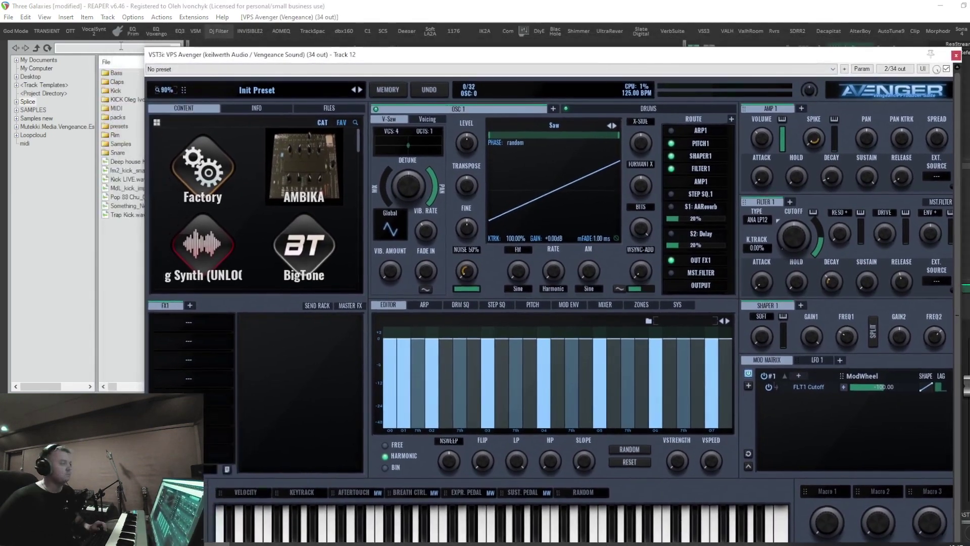
click(9, 17)
click(46, 63)
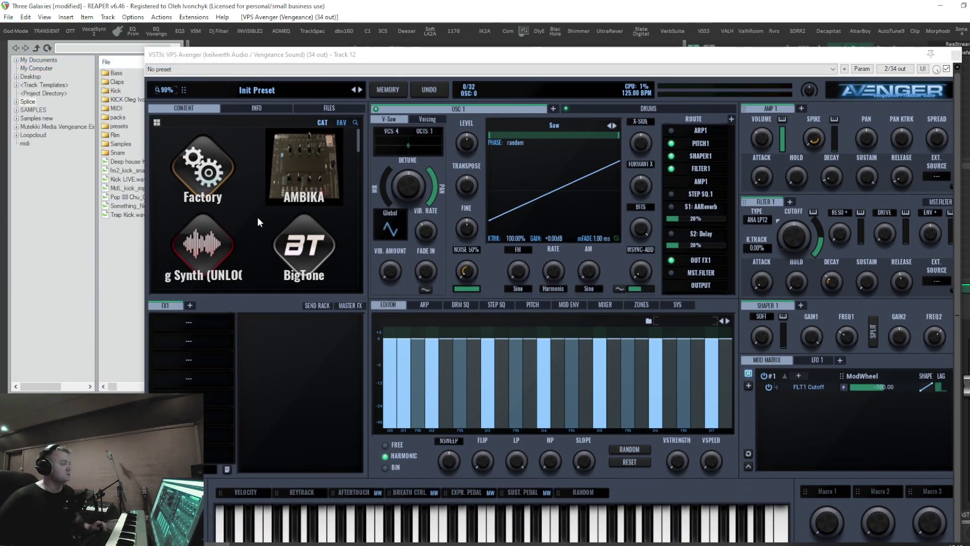
click(213, 172)
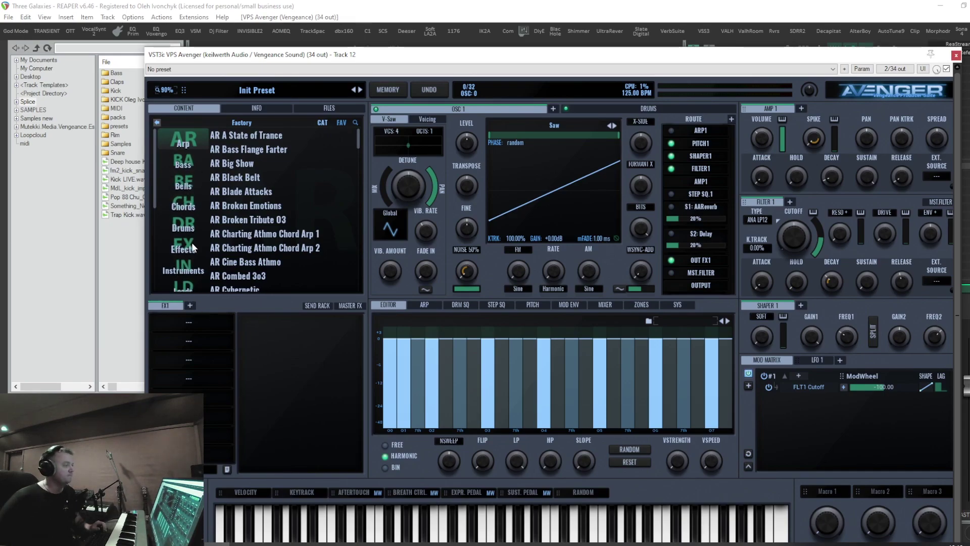
Step: Load the PN Cinematic Piano preset from the Piano & Keys category and close the Avenger window
scroll(194, 248, down, 1)
scroll(192, 247, up, 1)
drag(357, 141, 356, 188)
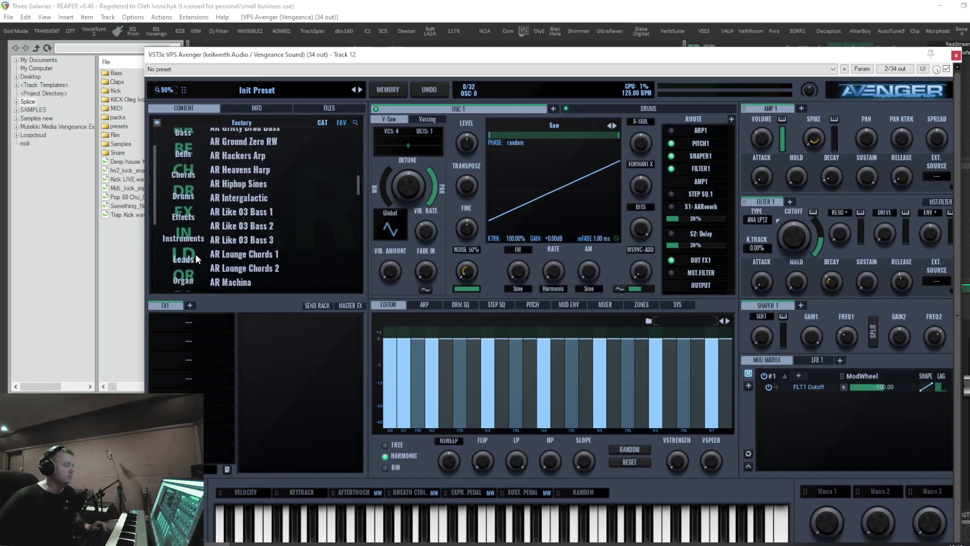
click(190, 231)
scroll(190, 232, down, 3)
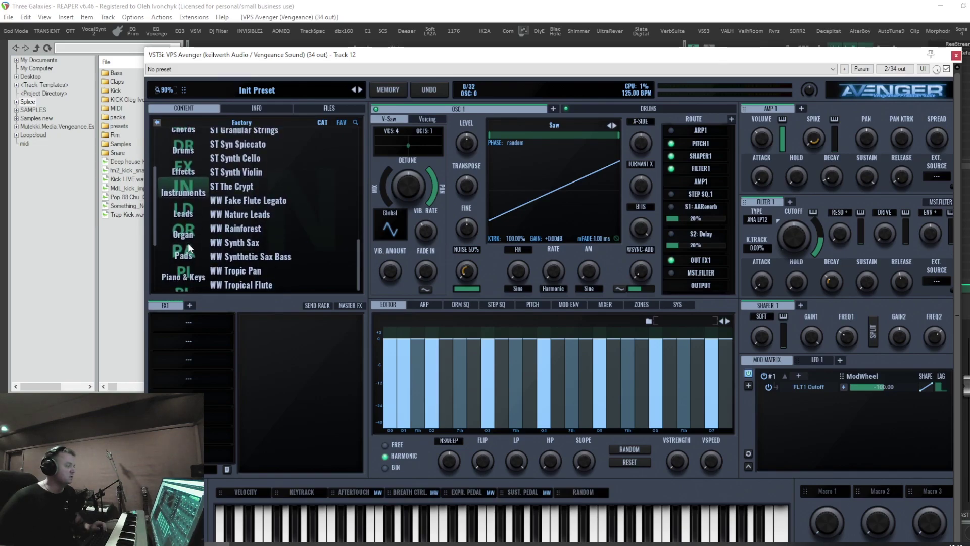
click(177, 249)
click(272, 165)
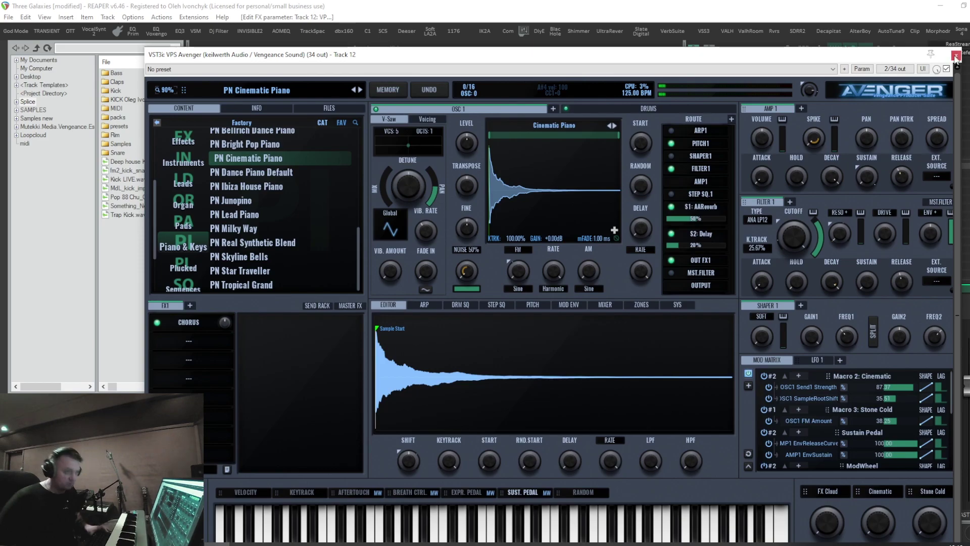
click(955, 55)
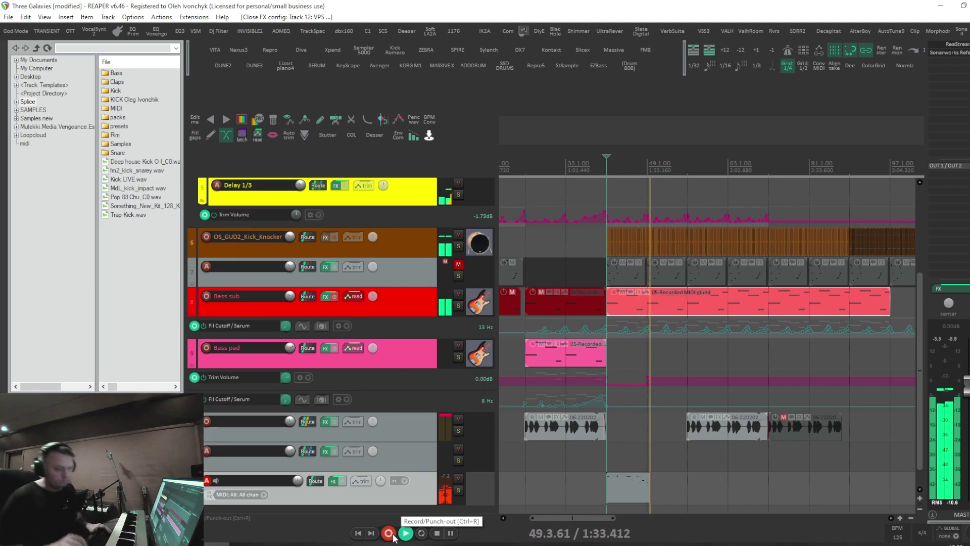
Step: Try a MIDI take of the piano from bar 41, then play it back and delete the clip
click(393, 536)
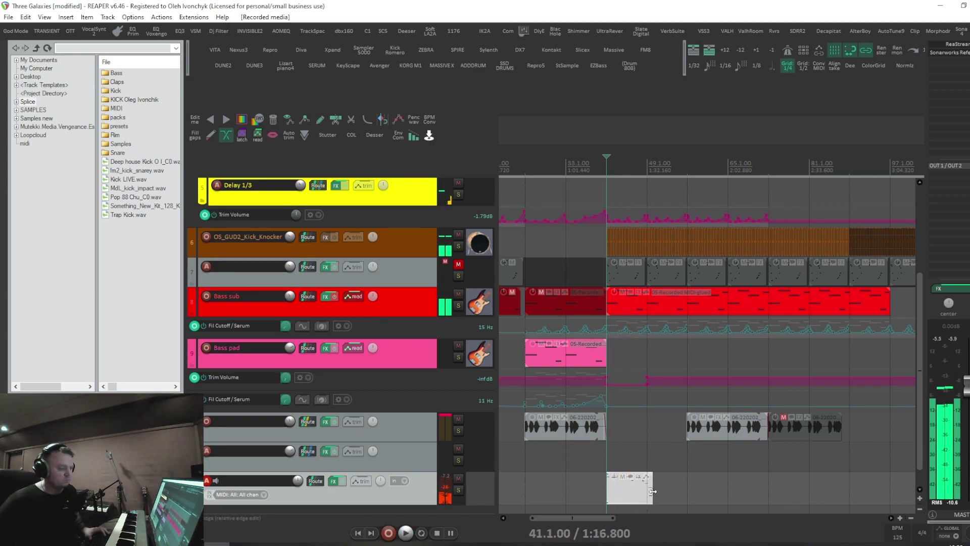
drag(653, 491, 608, 488)
key(ctrl+z)
scroll(589, 477, up, 3)
key(space)
key(space)
key(Delete)
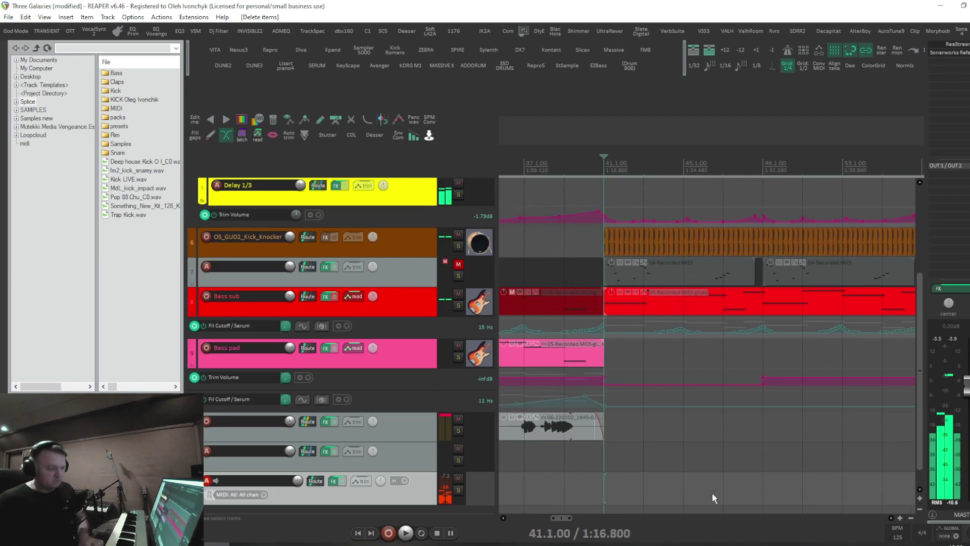
Step: Record a new MIDI piano take from bar 41 to bar 49 and add ValhallaShimmer to track 12
click(394, 531)
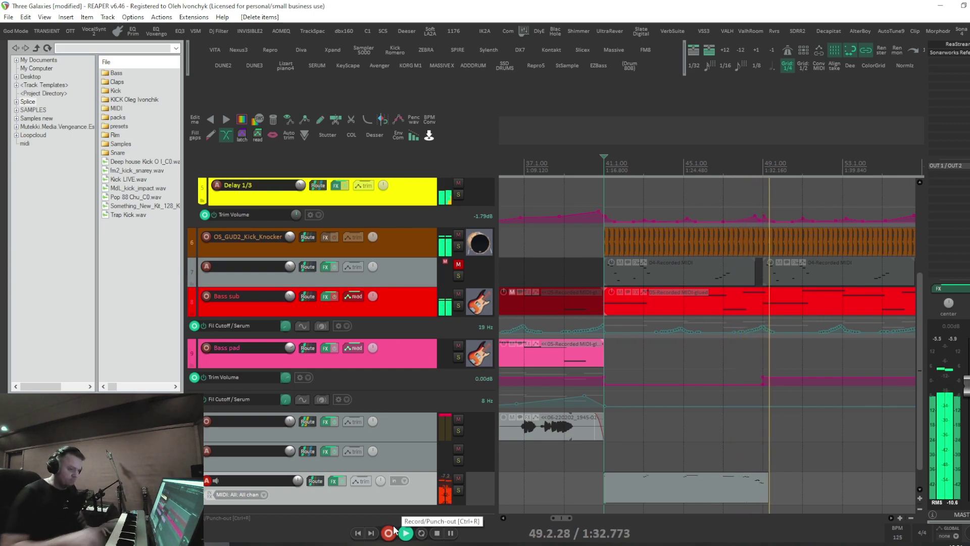
click(394, 530)
click(573, 33)
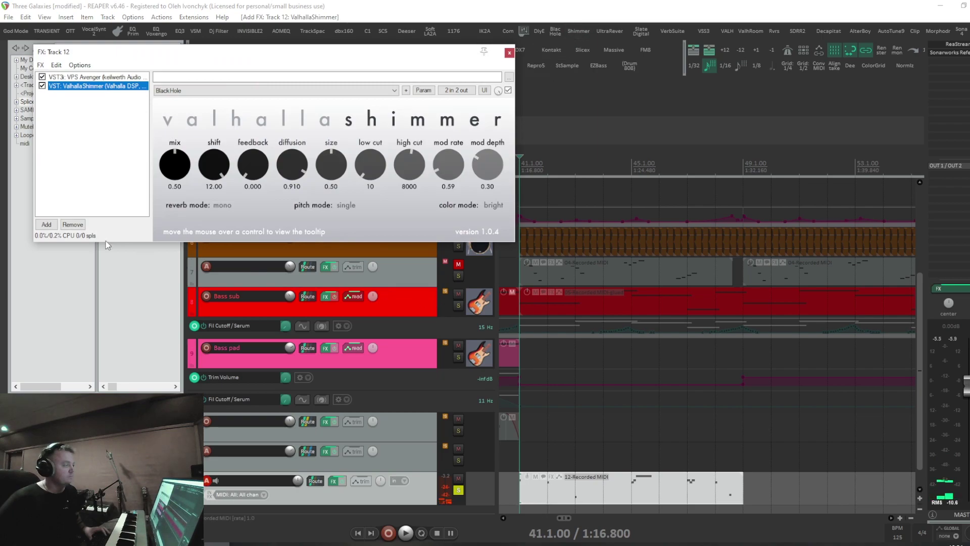
Step: Set the piano's ValhallaShimmer to low cut 200, high cut 3770 and mix 0.61, then unsolo the track and close the effects window
key(space)
drag(370, 162, 372, 150)
drag(408, 154, 406, 188)
drag(180, 164, 181, 154)
key(space)
click(457, 489)
key(space)
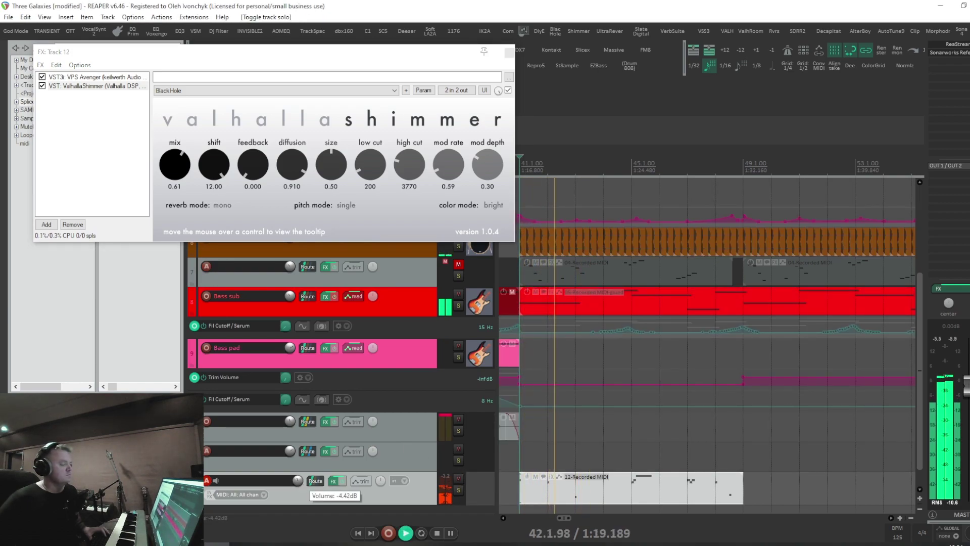
click(509, 52)
Step: Reduce the track heights to show the whole project and name track 12 Piano
click(919, 509)
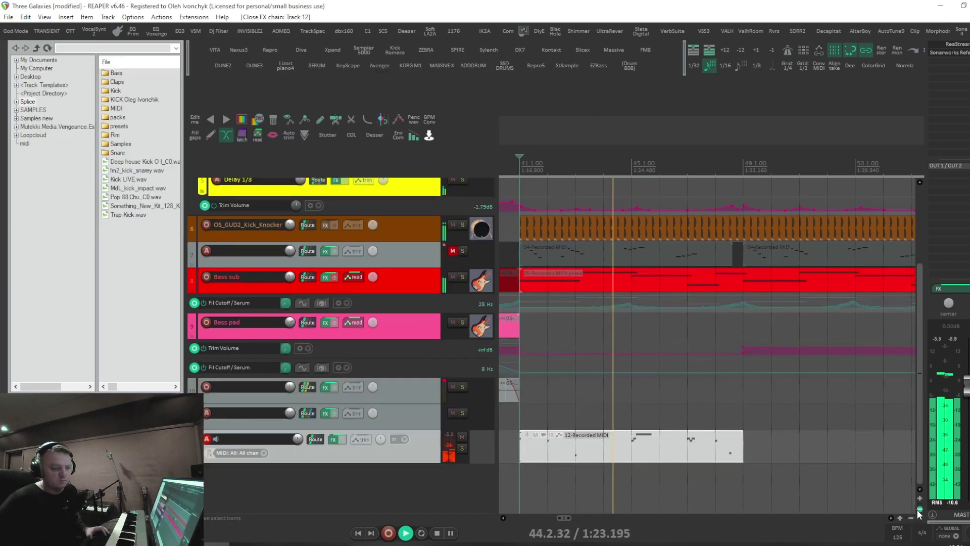
click(919, 508)
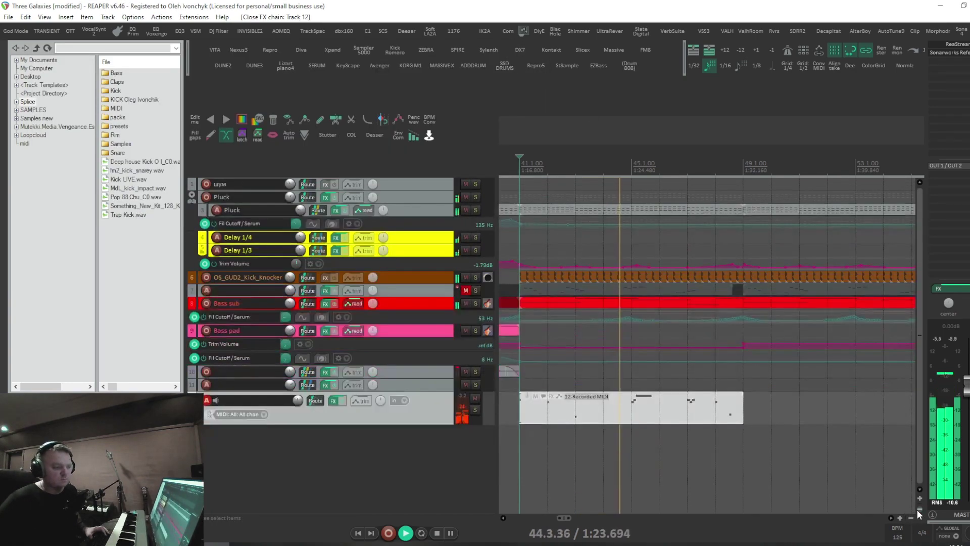
double_click(290, 400)
text(Piano)
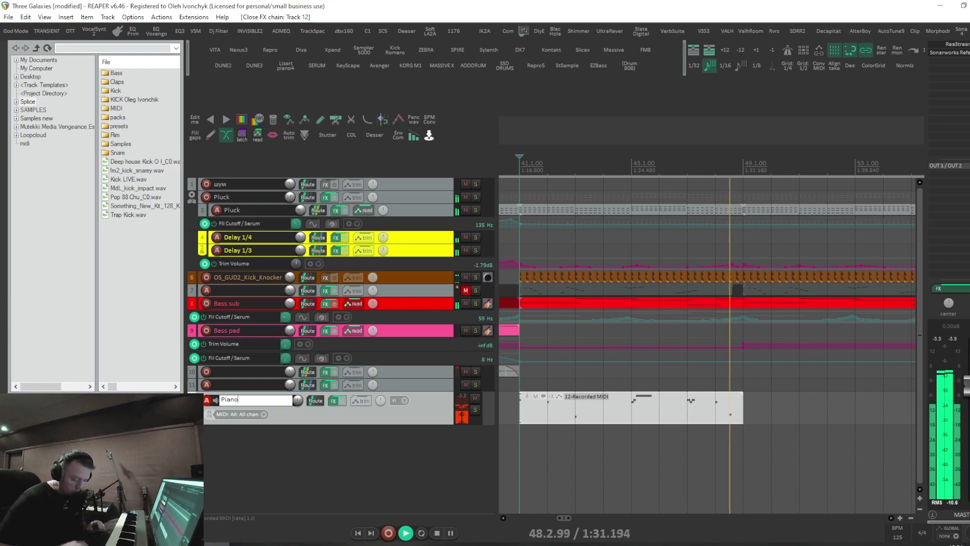
Step: Duplicate the recorded piano clip so the copy fills bars 49 to 57
click(594, 407)
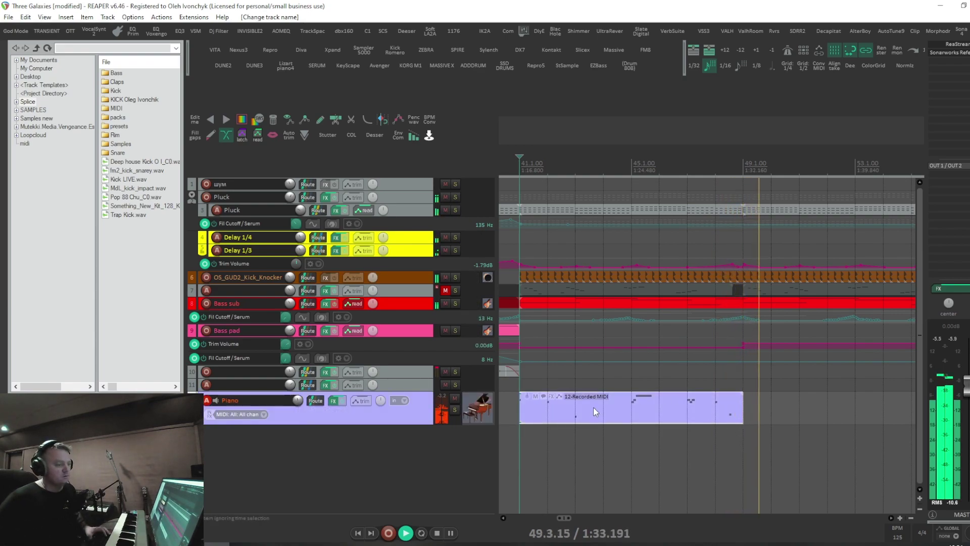
scroll(588, 406, down, 4)
key(ctrl+d)
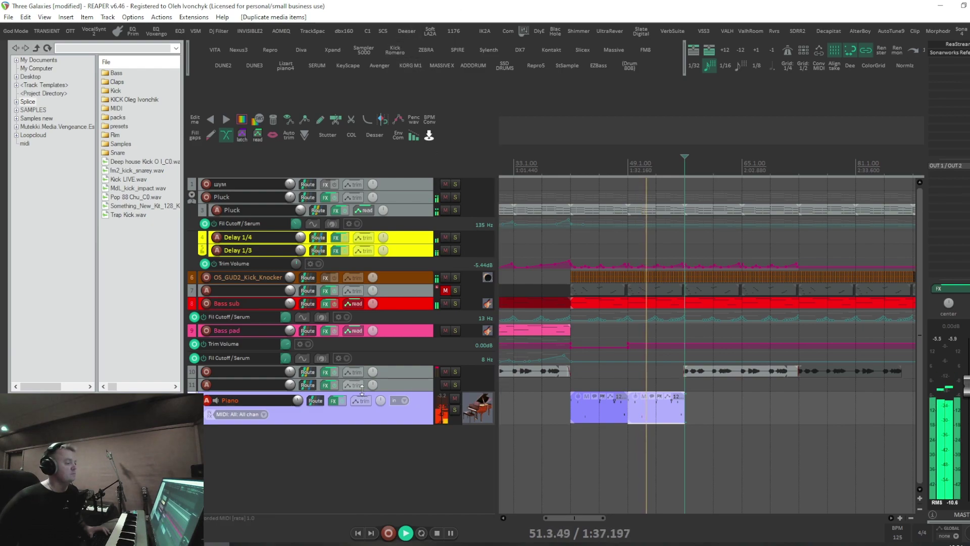
Step: Paste the copied ShaperBox ducking effect onto the Piano track, lower its Mid Mix and close the effects window
click(334, 402)
right_click(60, 132)
click(76, 239)
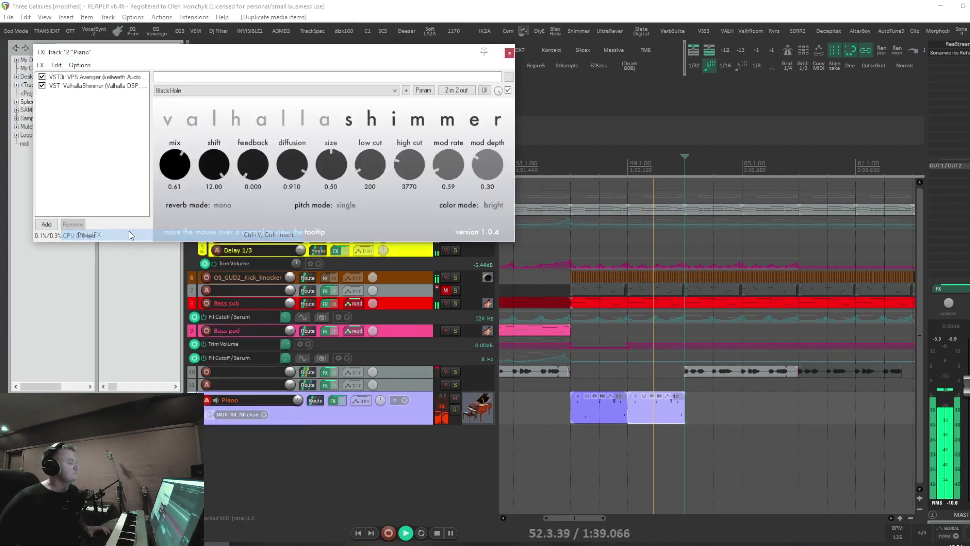
drag(569, 135, 570, 155)
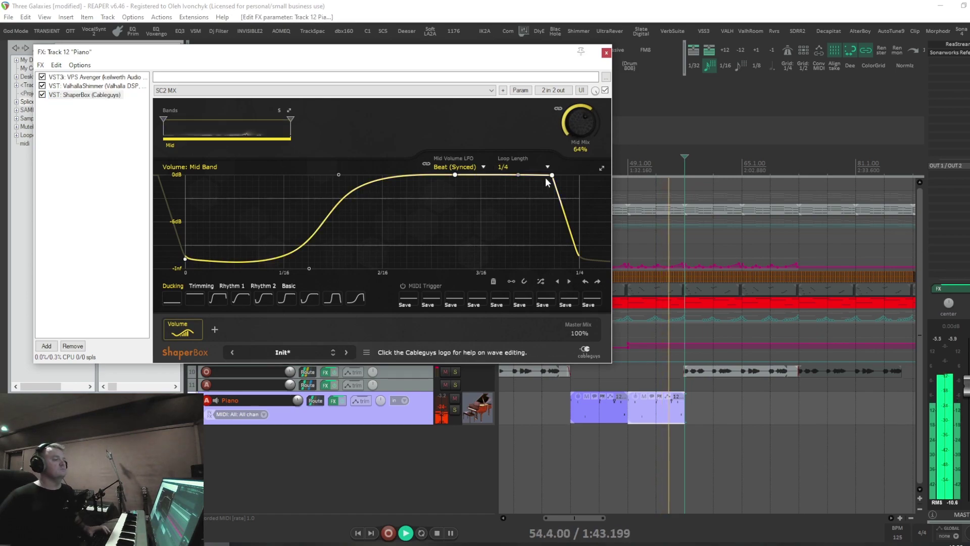
drag(583, 120, 578, 129)
click(606, 52)
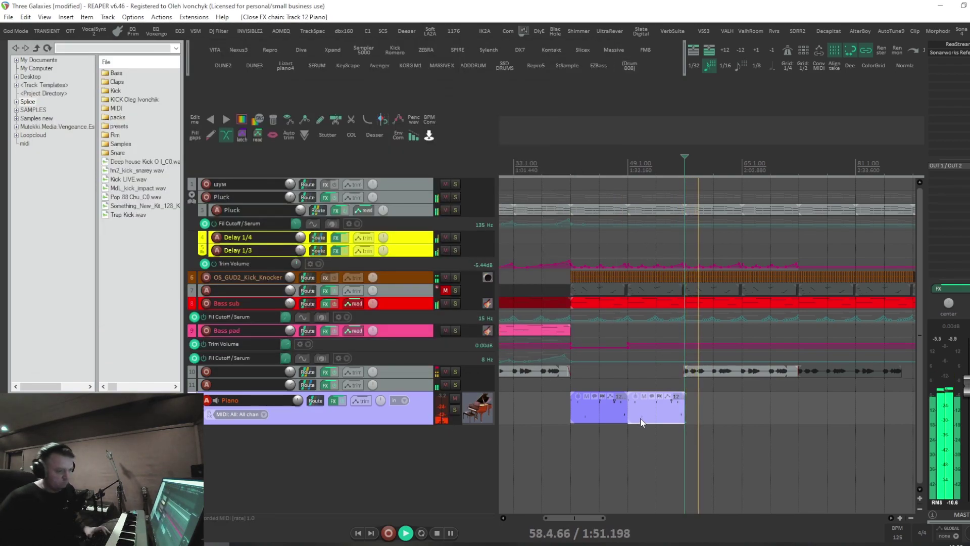
Step: Stop playback, copy the piano clip to bar 17 and place the edit cursor at bar 9
scroll(691, 436, down, 3)
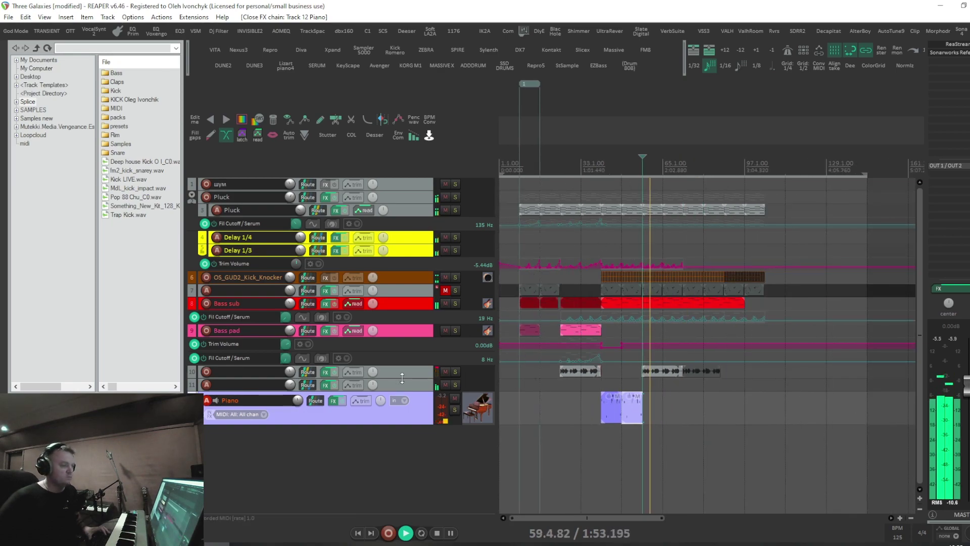
key(space)
scroll(554, 166, up, 2)
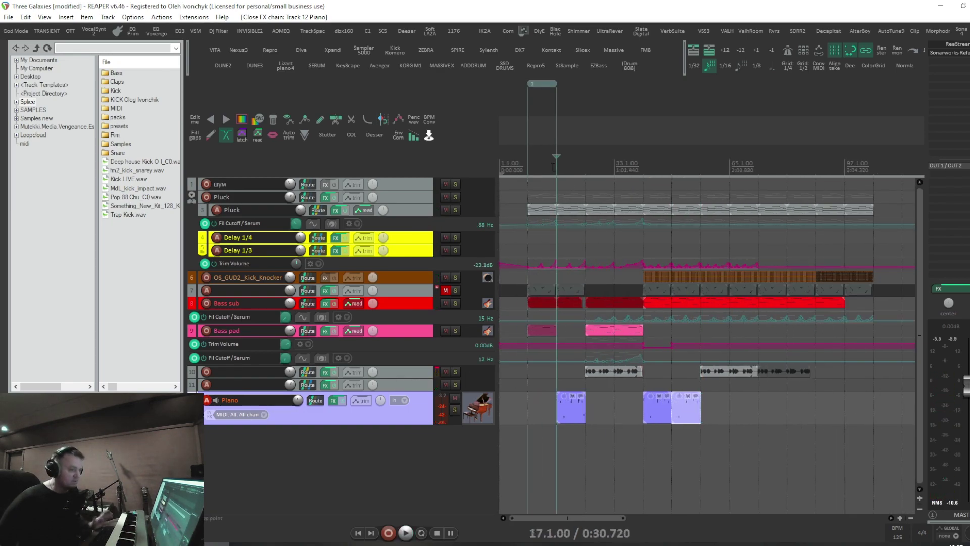
click(527, 181)
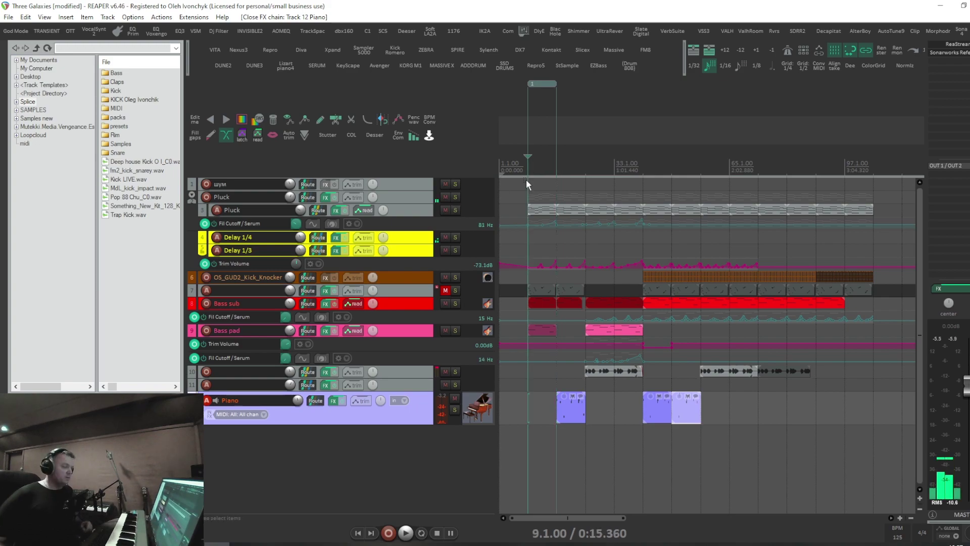
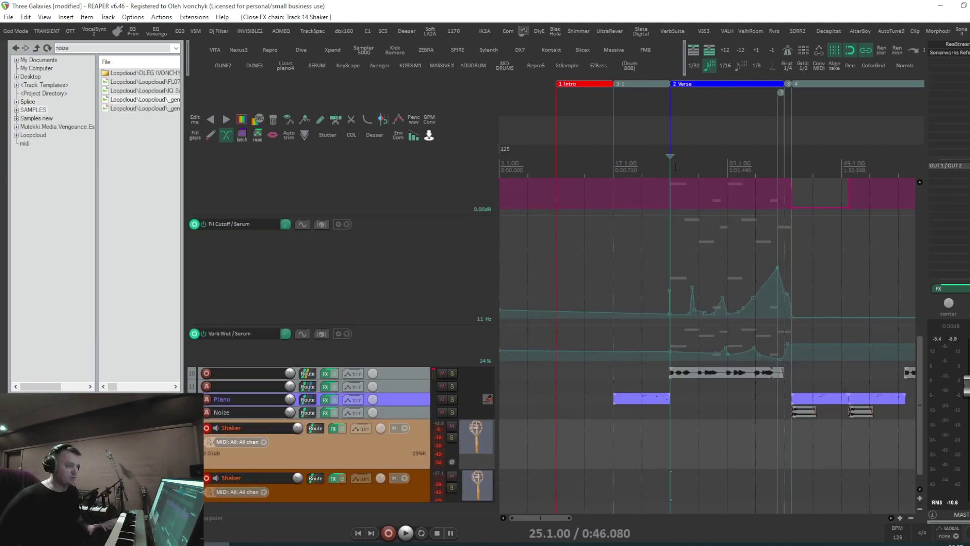
Step: Examine the Shaker06 sample's waveform and selected region in the sampler on track 14, and close the effects window
key(space)
key(space)
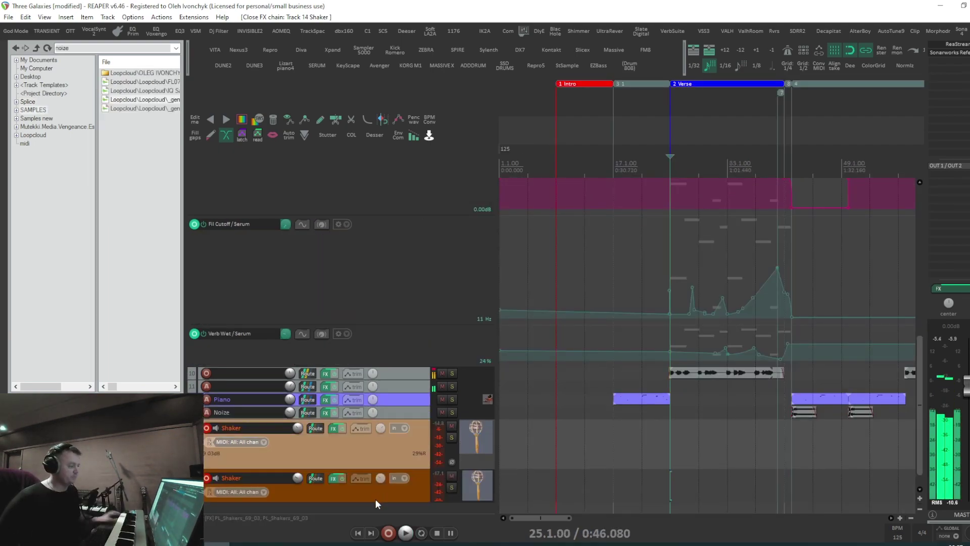
click(332, 428)
drag(192, 37, 571, 65)
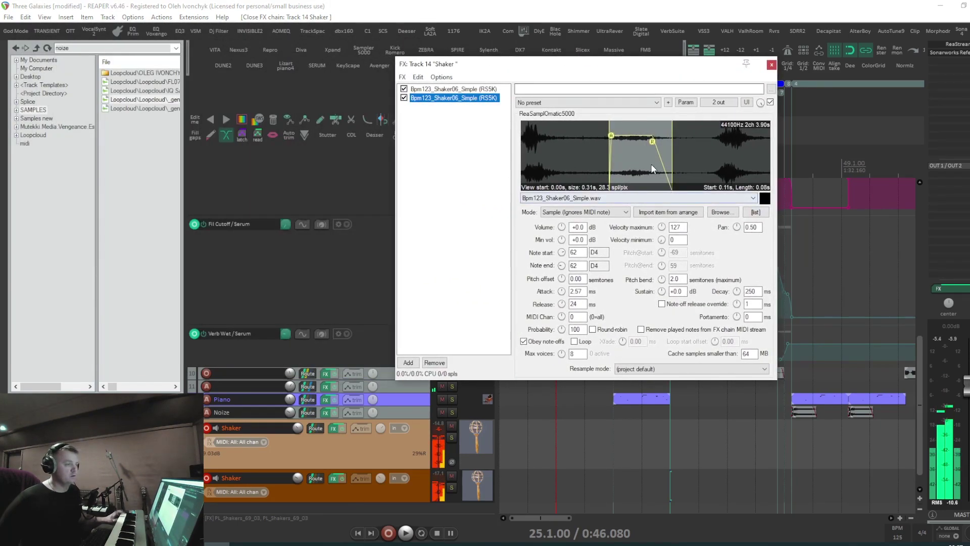
scroll(650, 162, down, 2)
scroll(647, 162, down, 5)
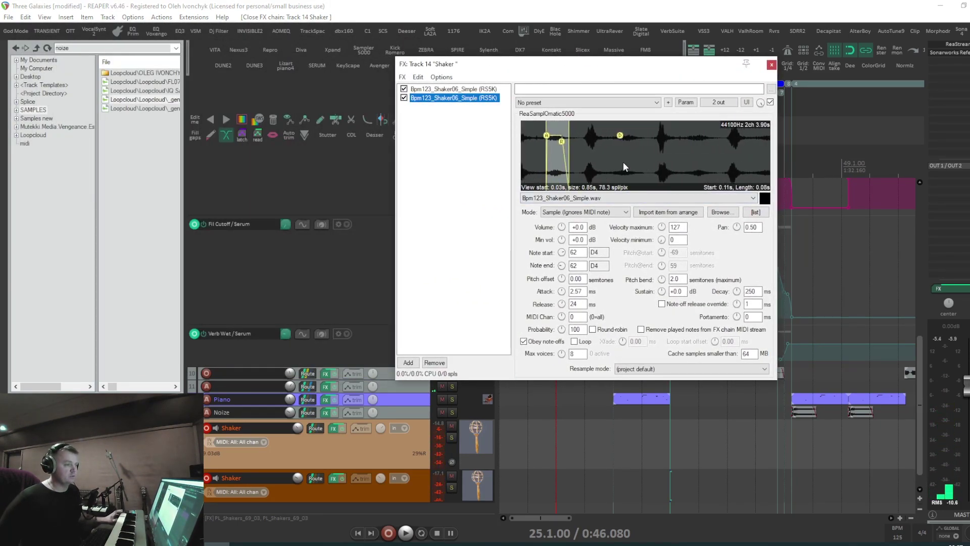
scroll(625, 163, down, 3)
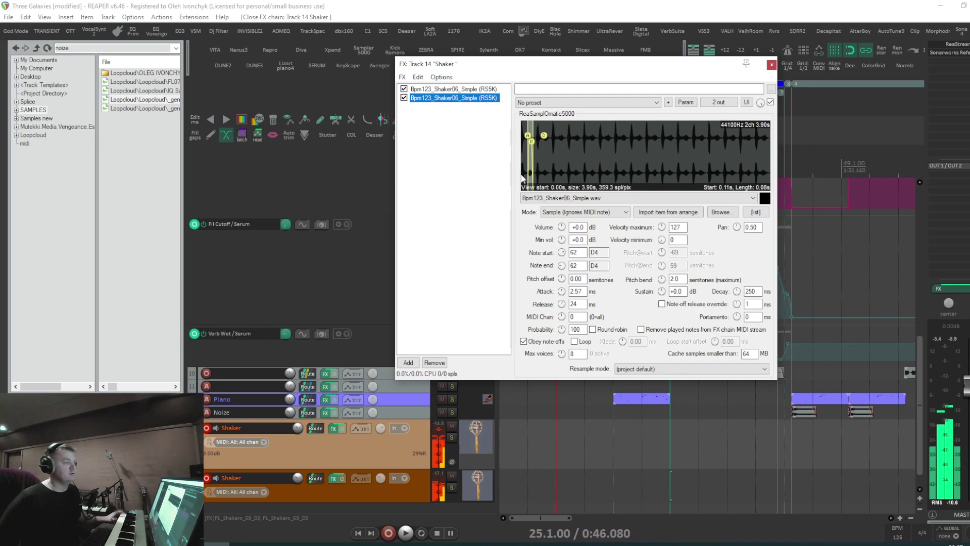
scroll(524, 165, up, 2)
scroll(524, 165, up, 3)
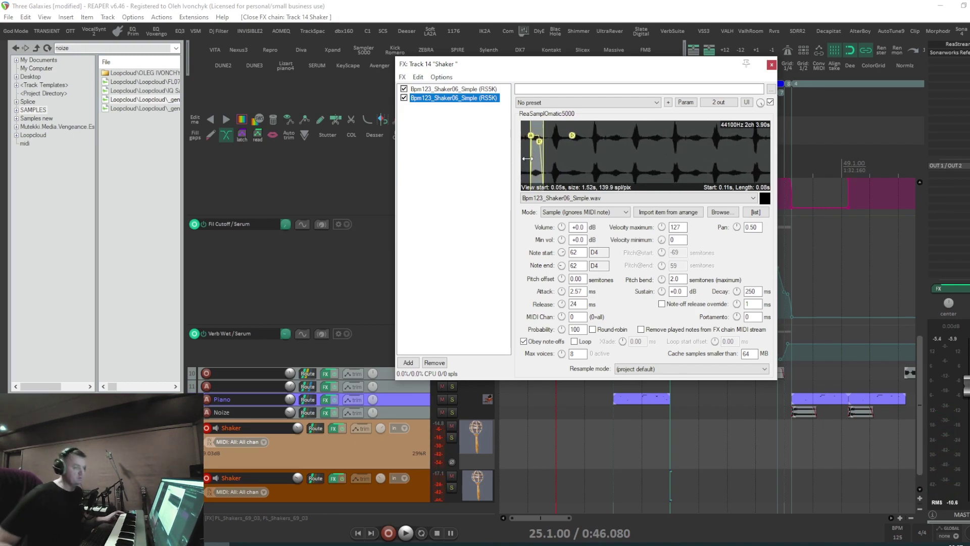
scroll(526, 158, up, 1)
scroll(534, 165, up, 1)
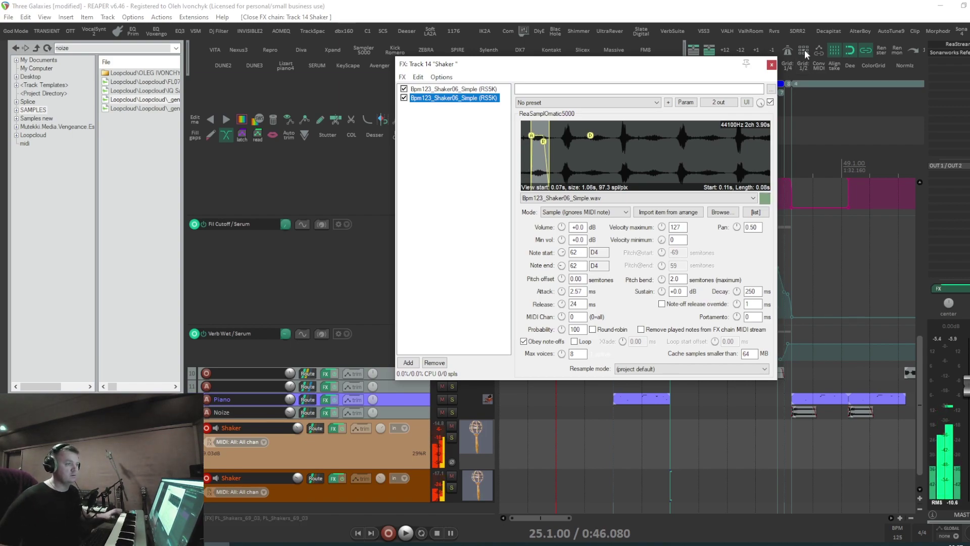
click(772, 66)
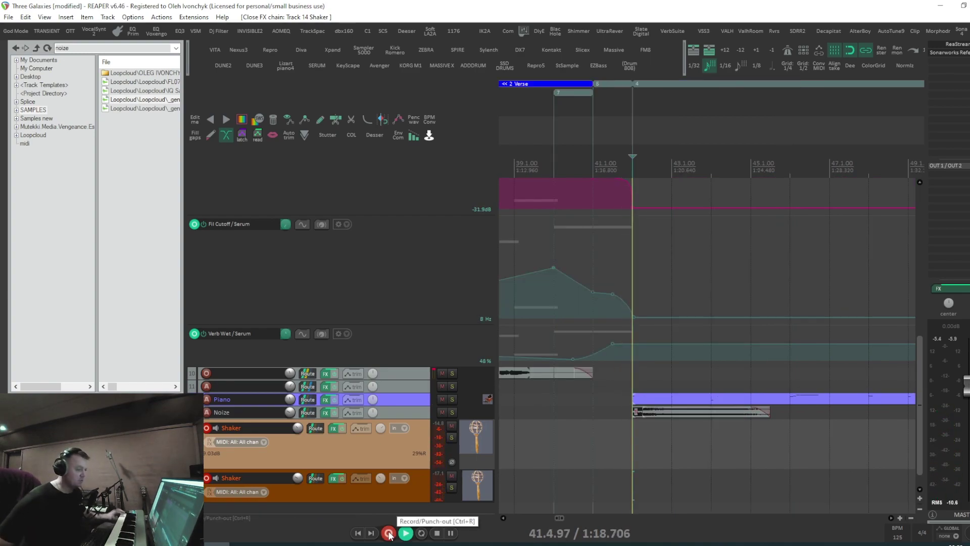
Step: Record a MIDI shaker pattern from bar 42 on the two armed Shaker tracks, mute track 14 and stop recording
click(388, 533)
click(452, 426)
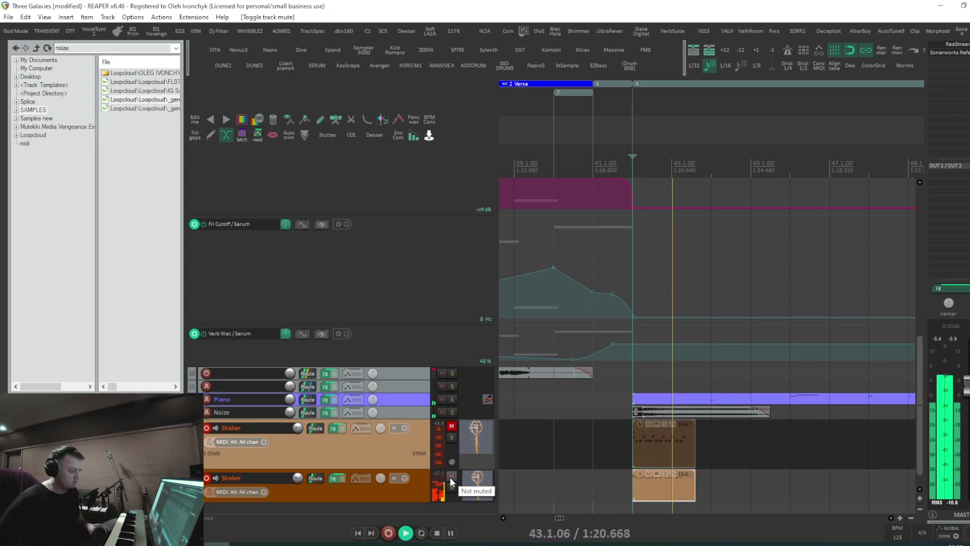
key(space)
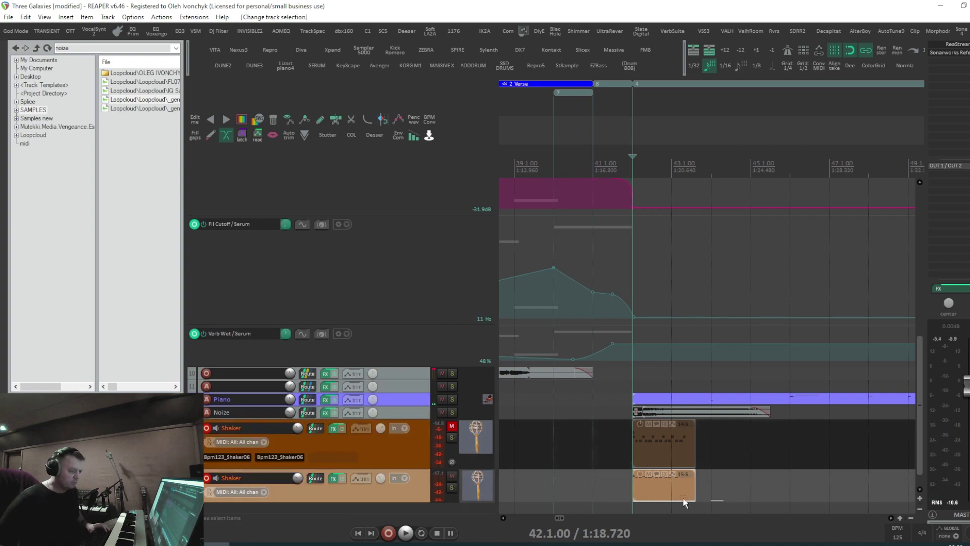
Step: Quantize all notes of track 15's recorded shaker clip to a 1/16 triplet grid by position and note end, and play it back
drag(705, 499, 622, 481)
double_click(648, 485)
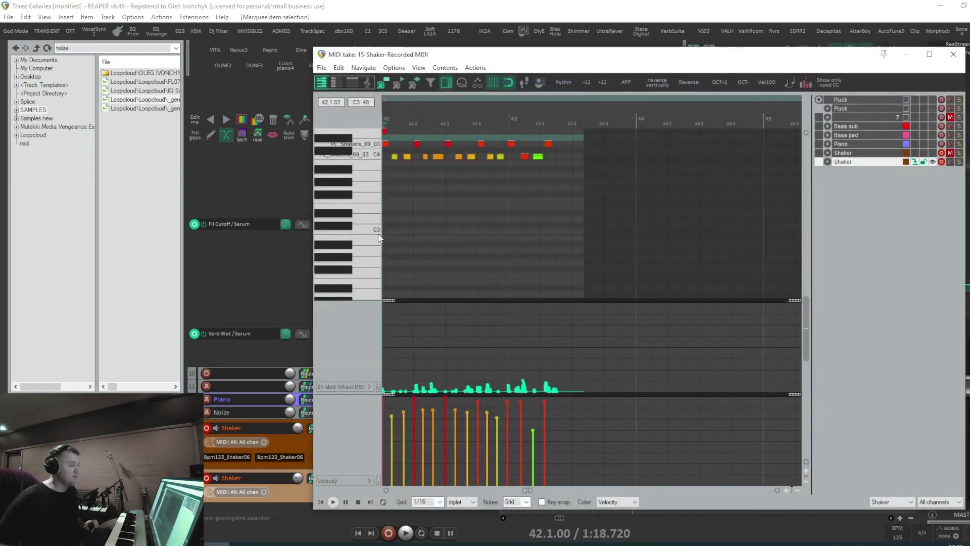
key(ctrl+a)
key(q)
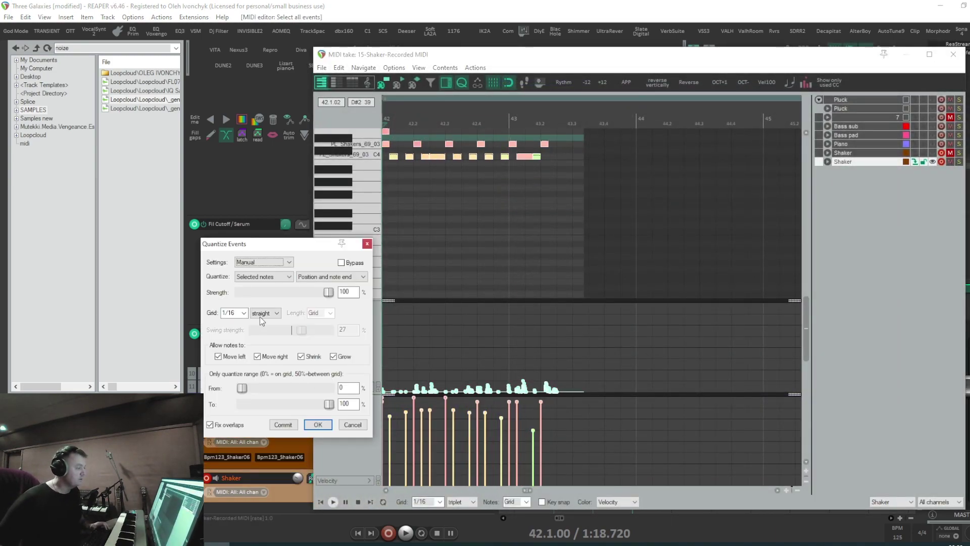
click(267, 329)
click(309, 277)
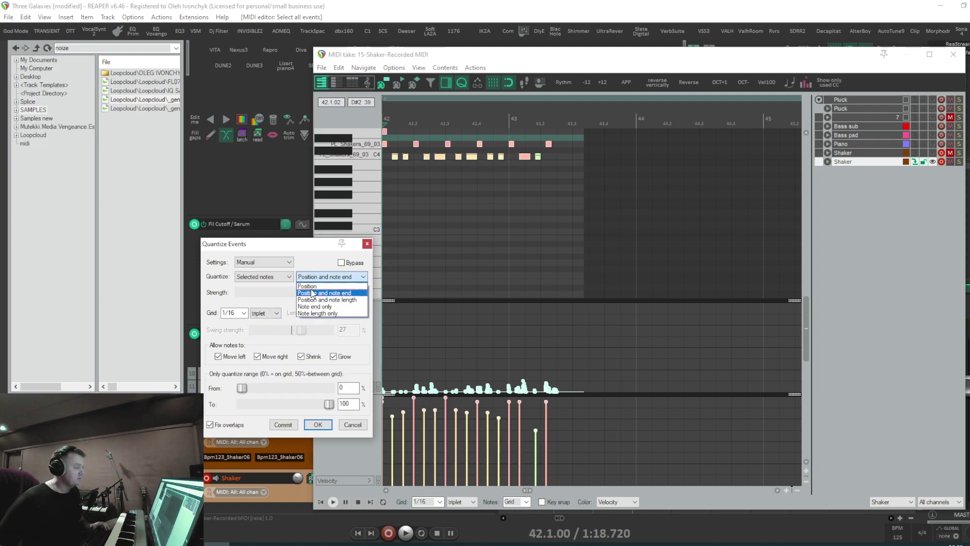
click(312, 293)
click(317, 428)
key(space)
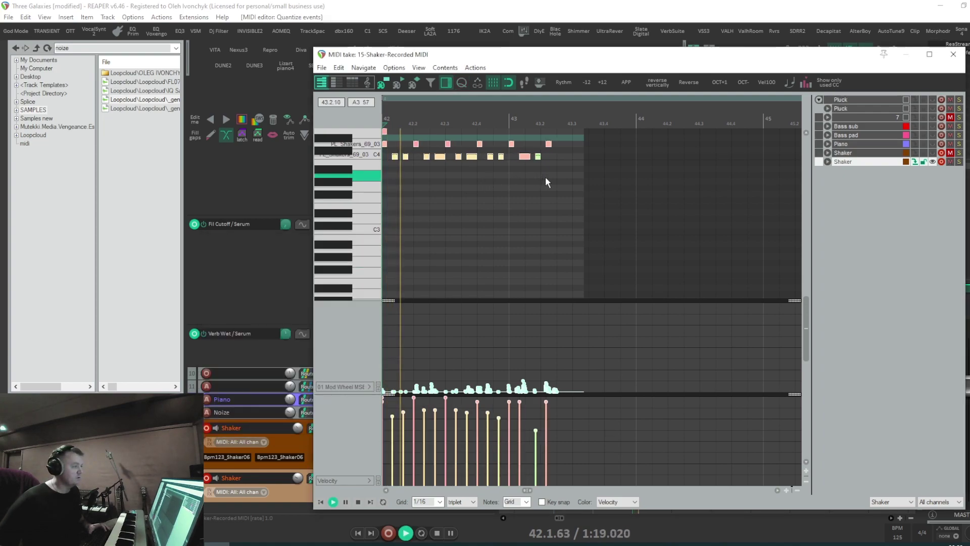
scroll(478, 153, up, 5)
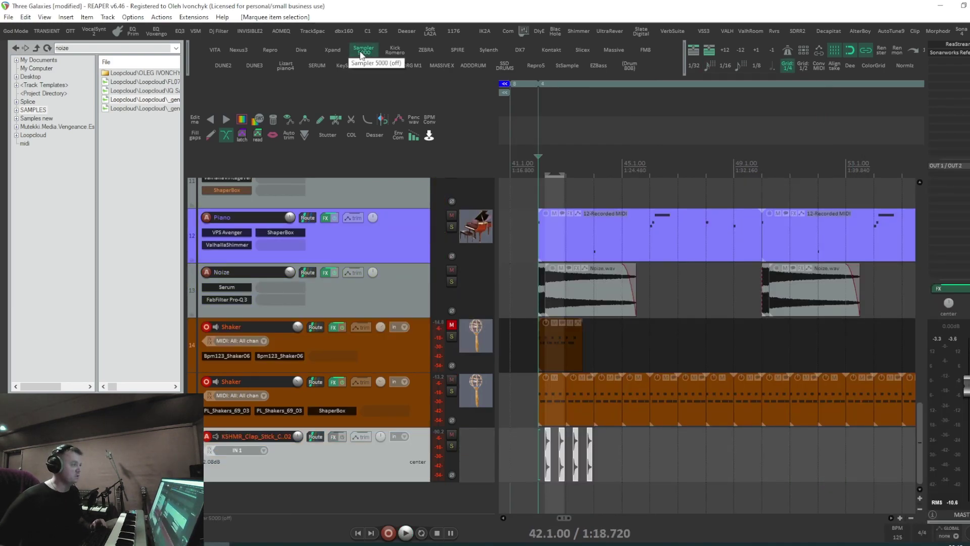
Step: Add a new Sampler 5000 track and import the KSHMR Stick Clap item from the arrangement into it
click(362, 54)
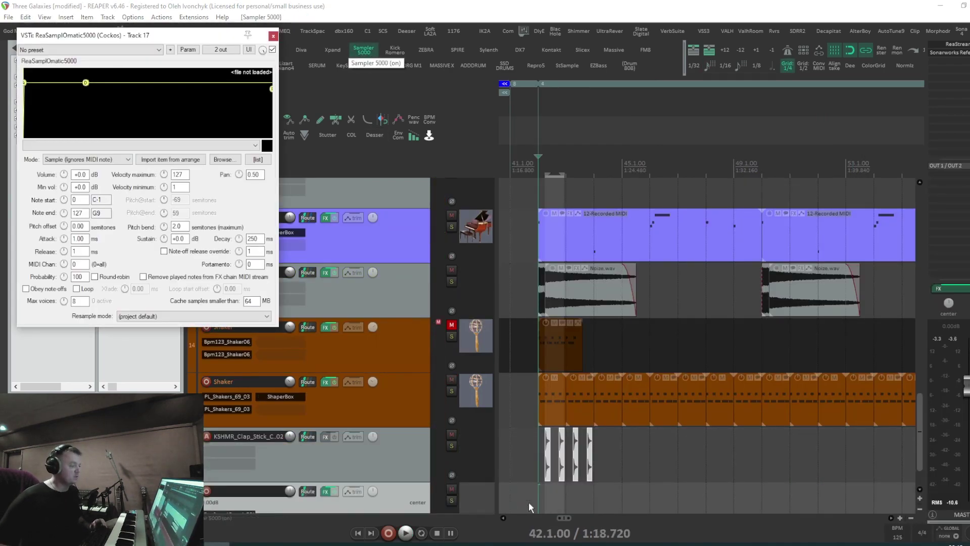
click(549, 457)
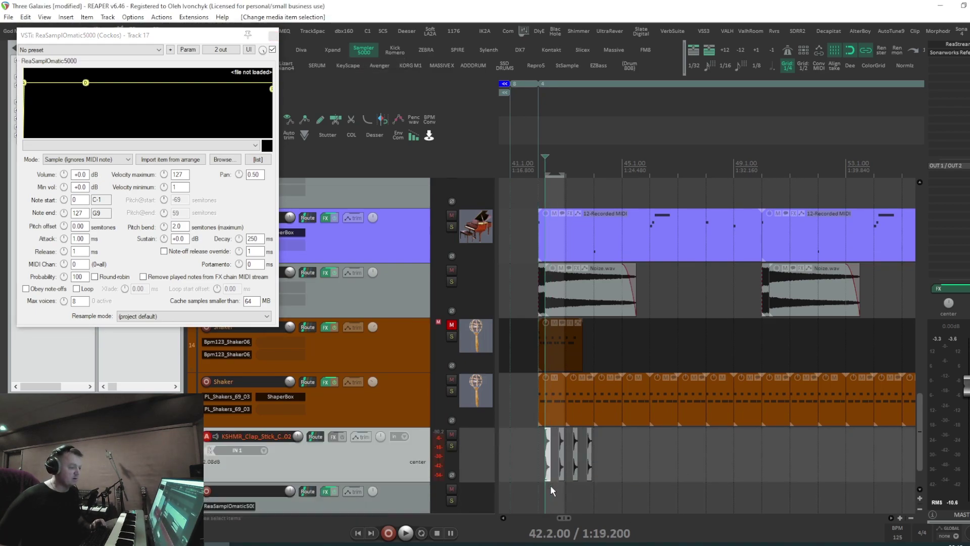
click(165, 160)
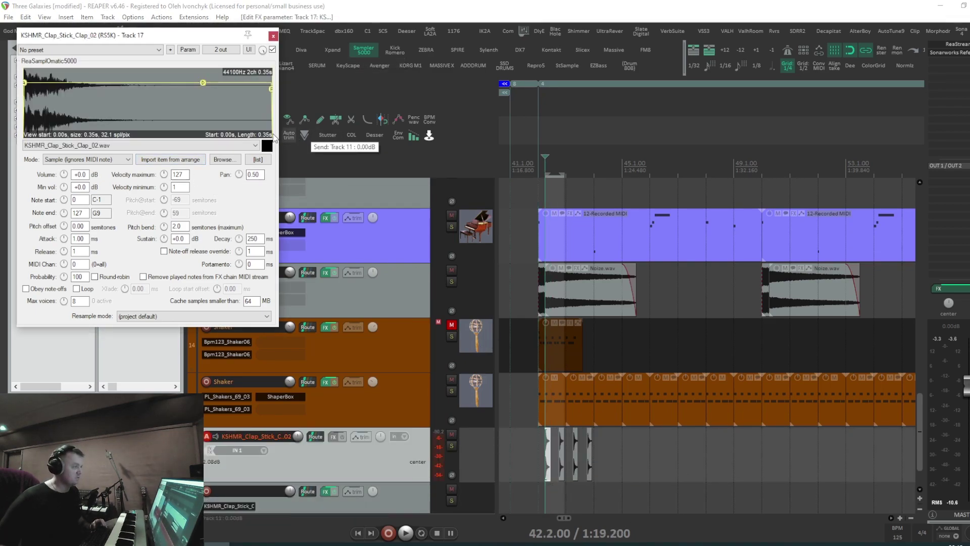
Step: Select the audio clap items and remove the original KSHMR clap track
drag(636, 469, 556, 460)
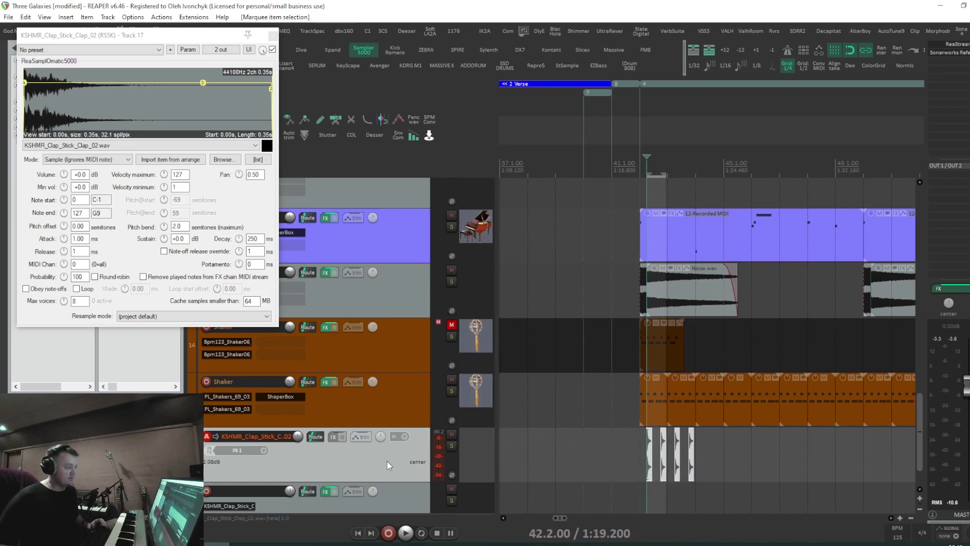
key(Delete)
click(482, 310)
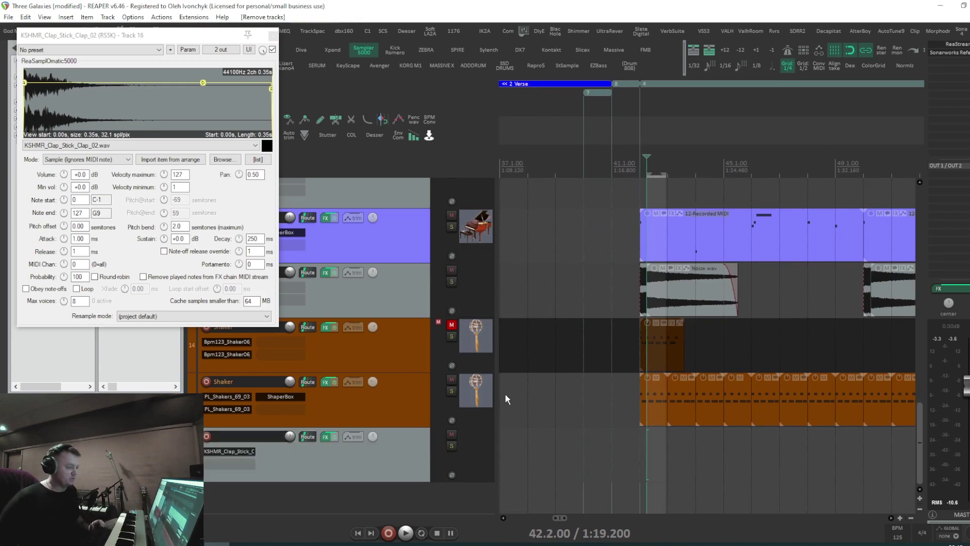
Step: Arm the clap sampler track and record a MIDI clap pattern from bar 42
click(208, 436)
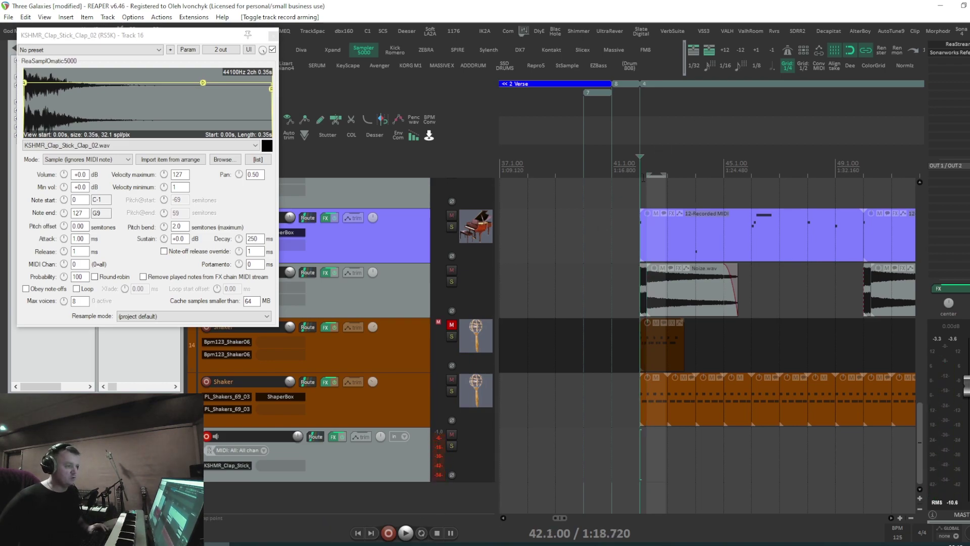
click(392, 533)
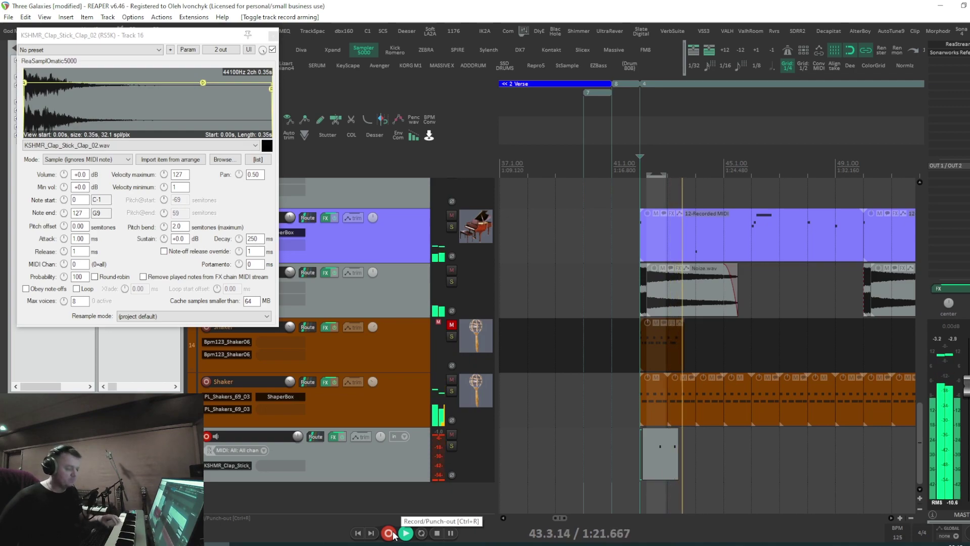
key(space)
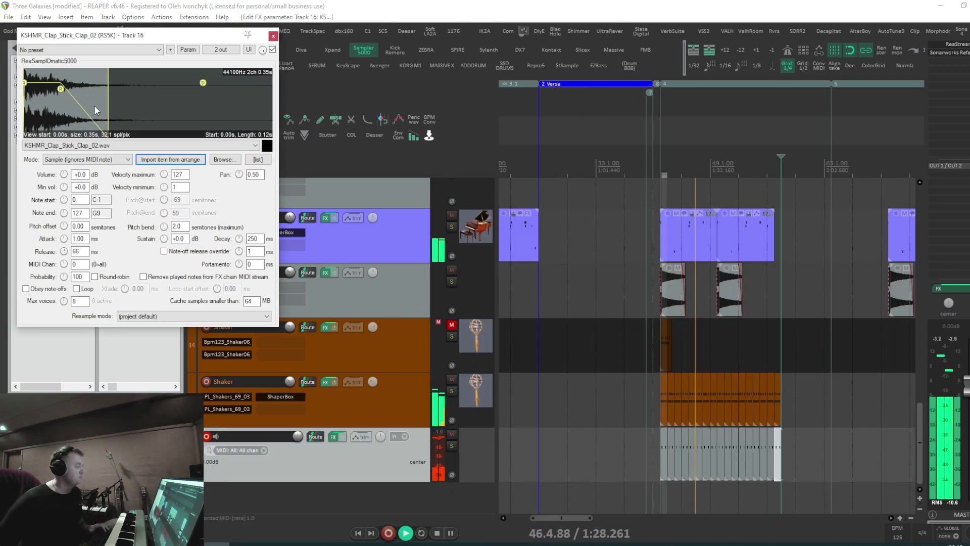
Step: Shorten the sampler's Stick Clap 02 to 0.08 s and Clap Airy 02 to about 0.10 s, close the effects window and stop playback
drag(107, 109, 81, 106)
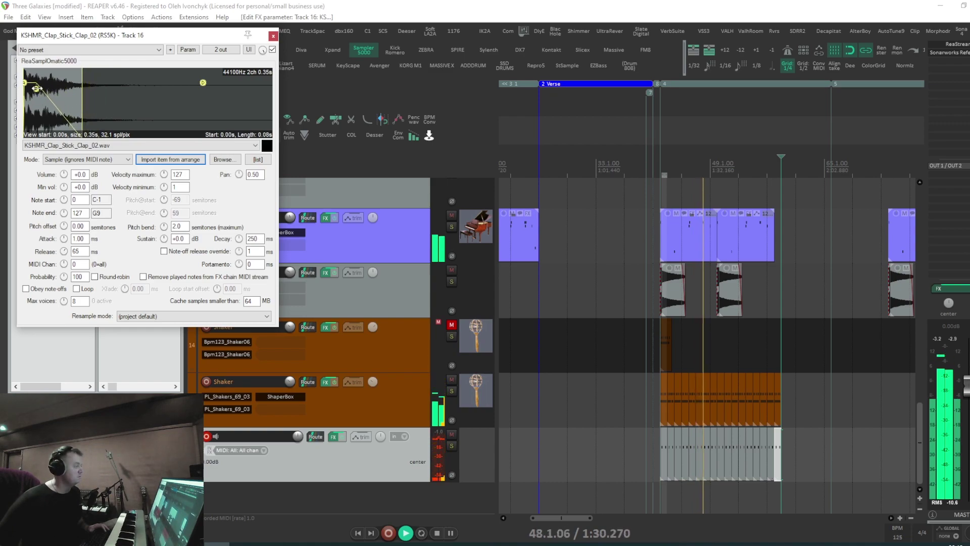
drag(81, 35, 192, 65)
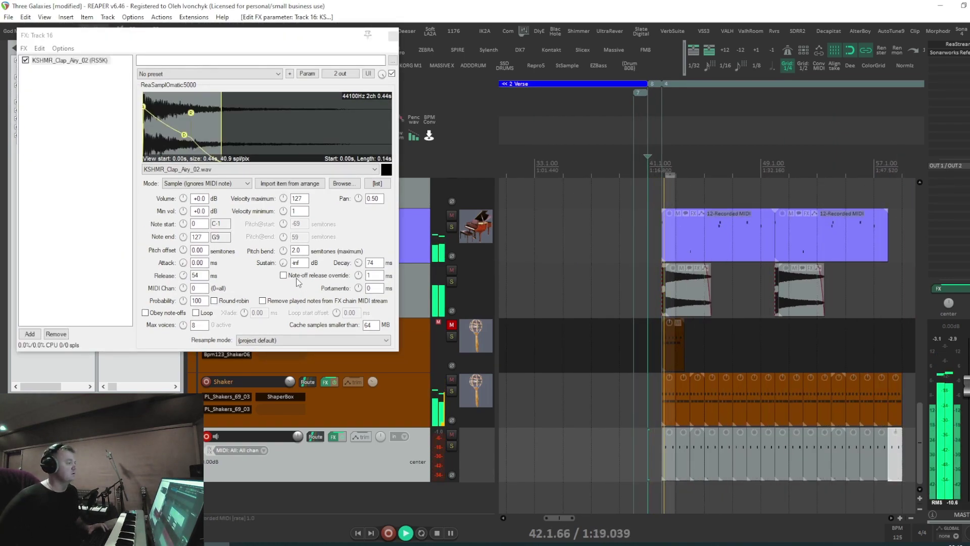
drag(221, 146, 197, 149)
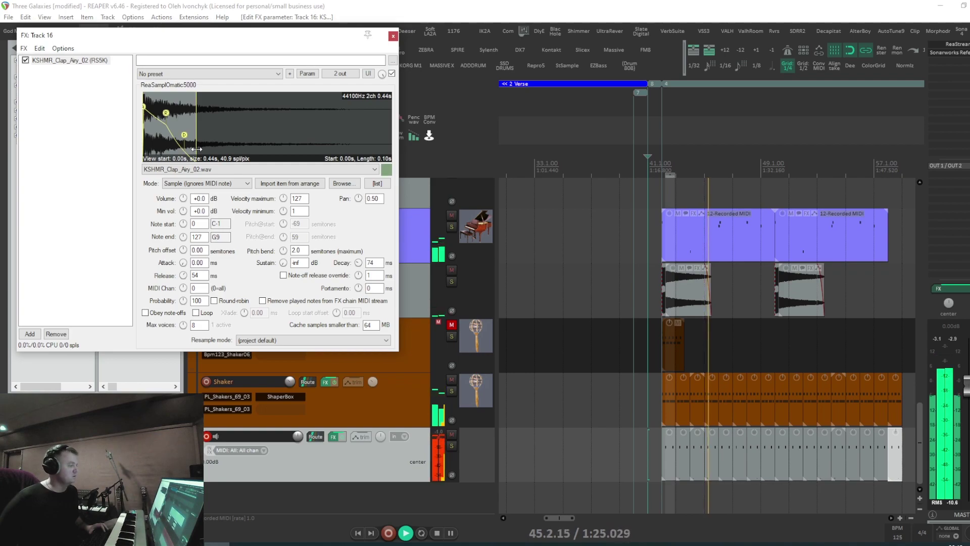
key(Escape)
key(space)
Step: Duplicate the clap track and name the two tracks Clap1 and CLap
key(ctrl+d)
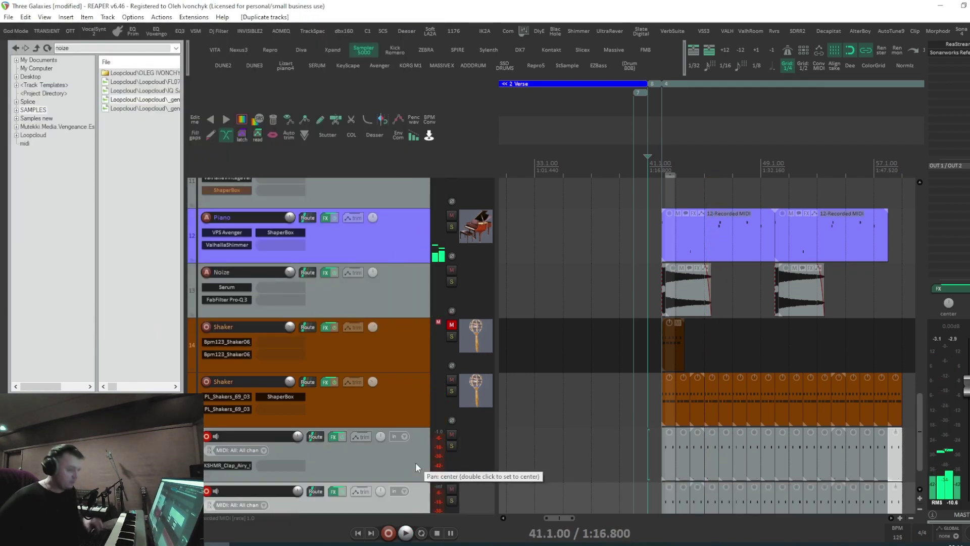
double_click(229, 436)
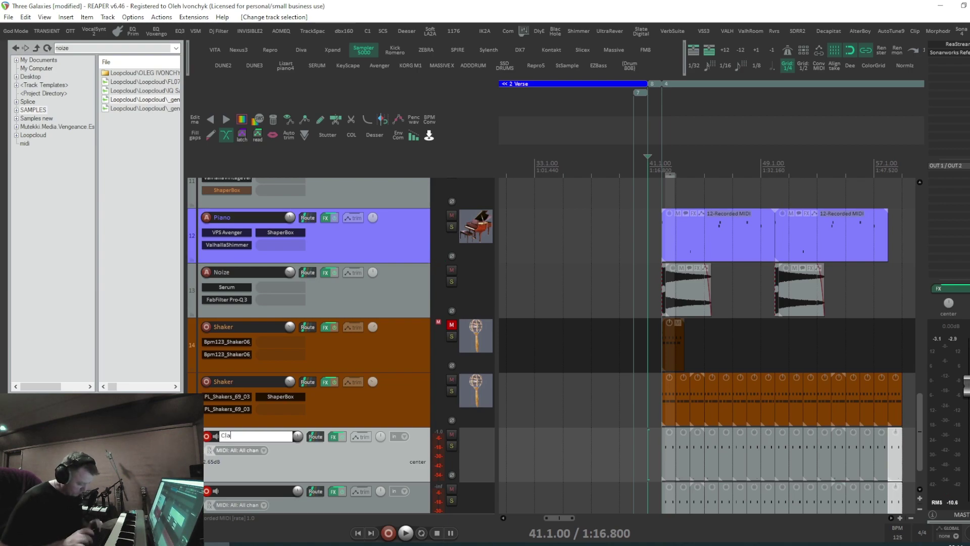
text(Clap1)
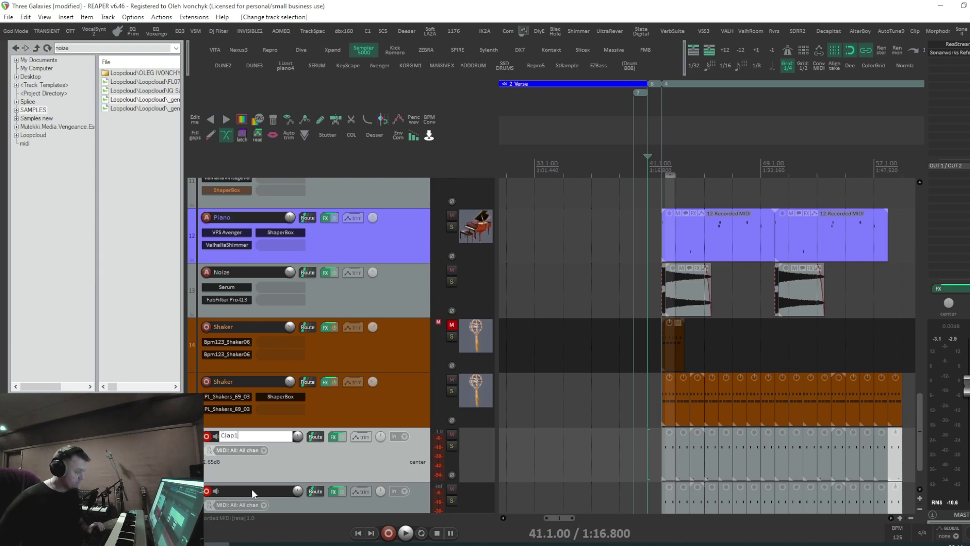
double_click(251, 489)
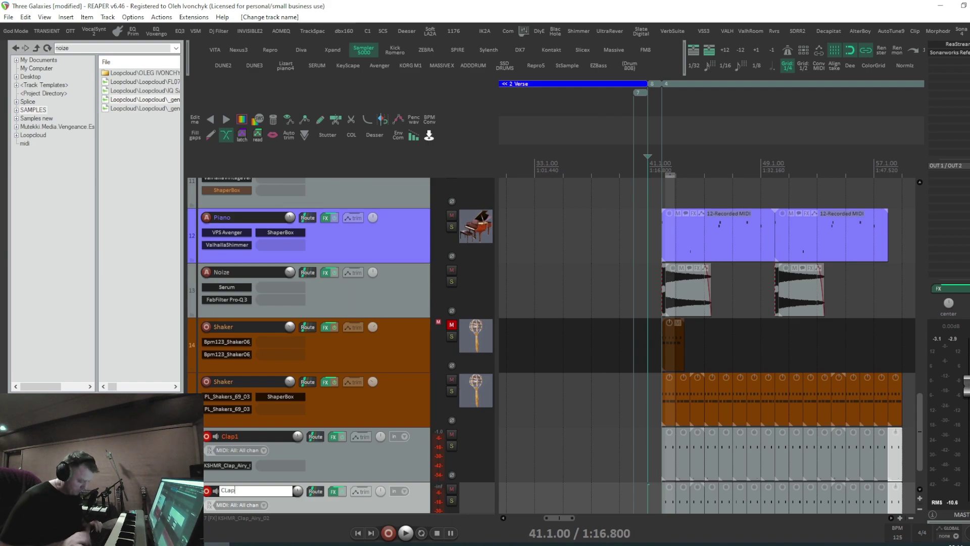
text(Clap)
key(Return)
Step: During playback, replace the CLap track's sampler sample with KSHMR_Clap_Airy_03.wav
key(space)
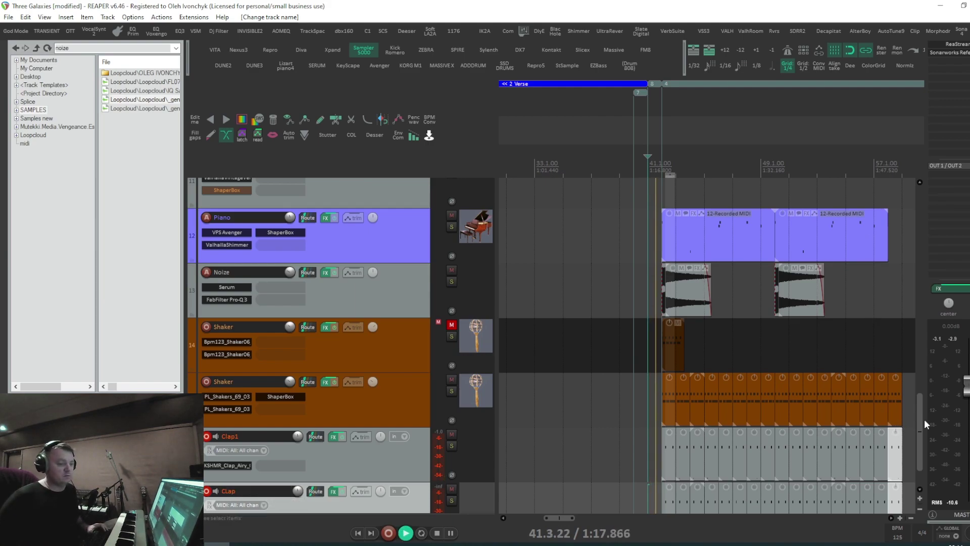
scroll(919, 439, down, 1)
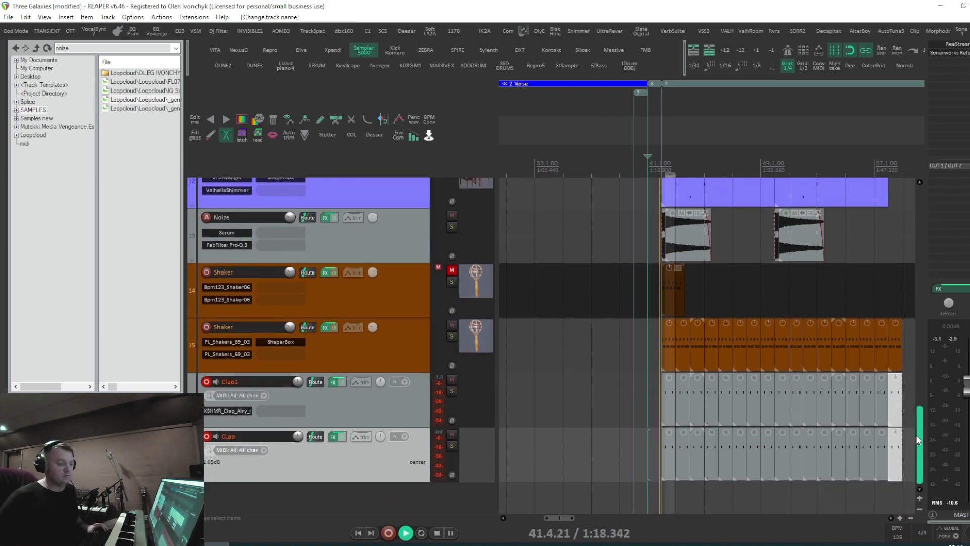
click(334, 437)
click(211, 169)
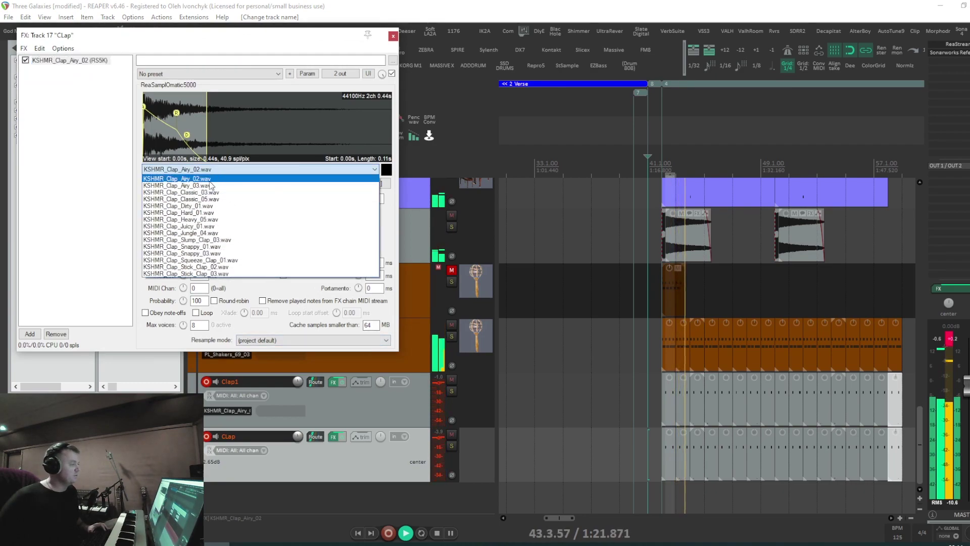
click(211, 190)
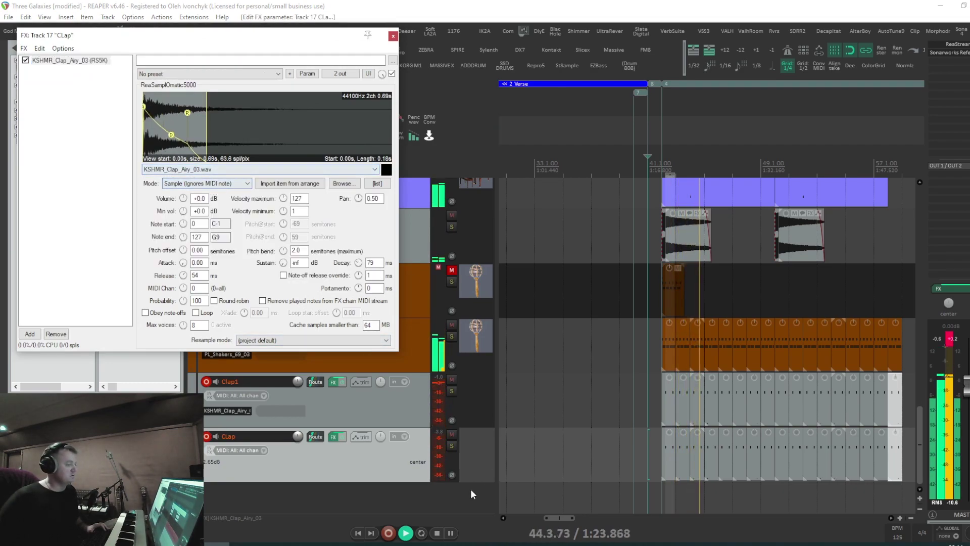
Step: Solo the CLap track and extend its sample's end to a length of 0.39 s
click(451, 446)
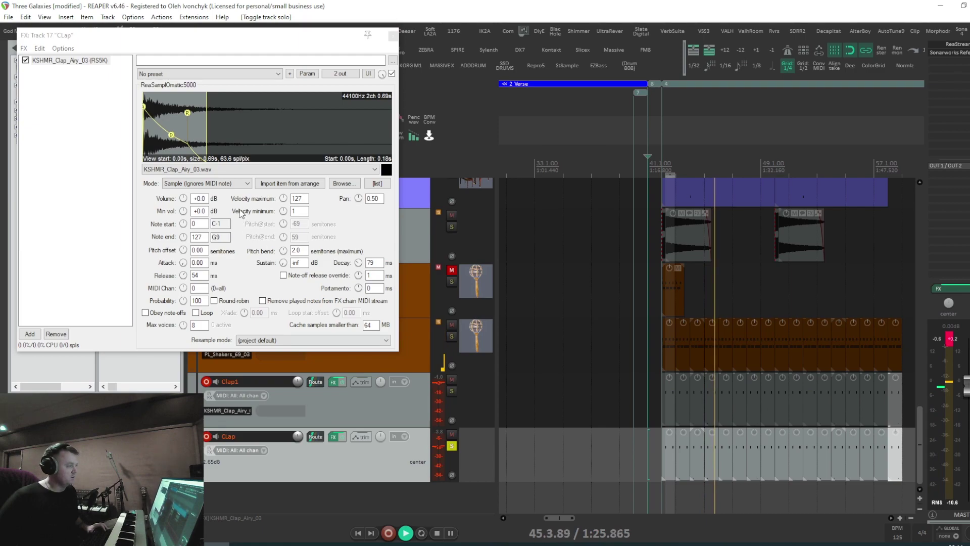
drag(203, 152, 281, 152)
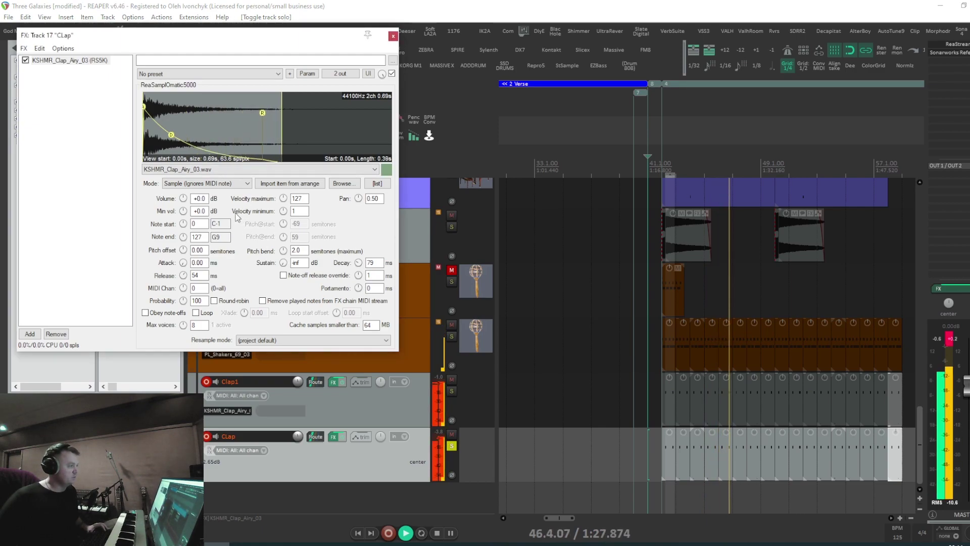
Step: Switch the CLap track's sampler sample to KSHMR_Clap_Classic_03.wav and unsolo the track
click(240, 169)
click(238, 188)
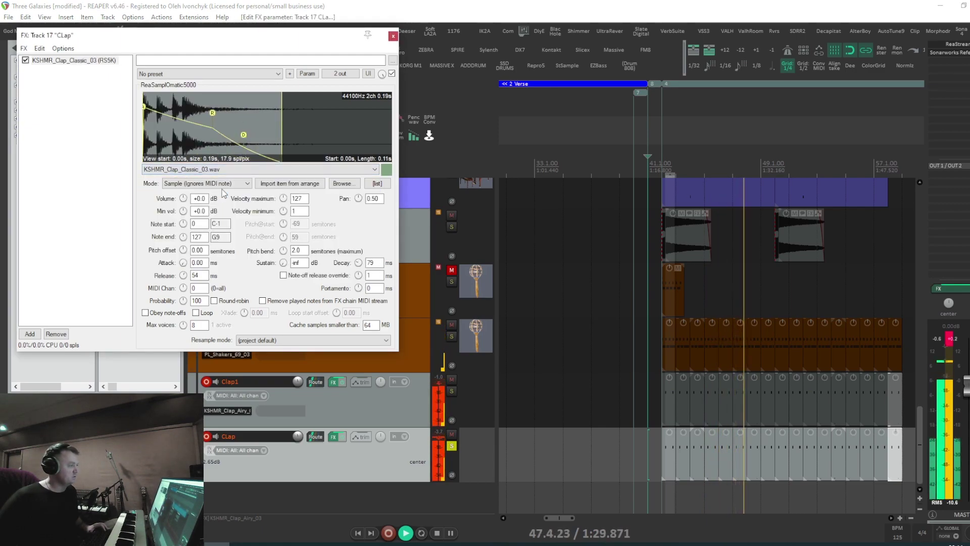
click(452, 447)
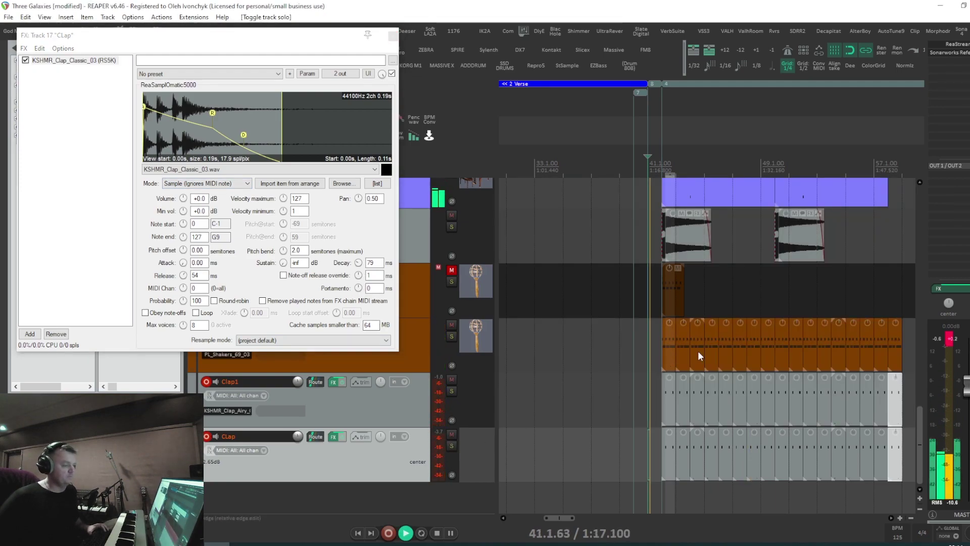
Step: Compare the two clap layers during playback by briefly muting CLap and then Clap1
scroll(690, 432, up, 4)
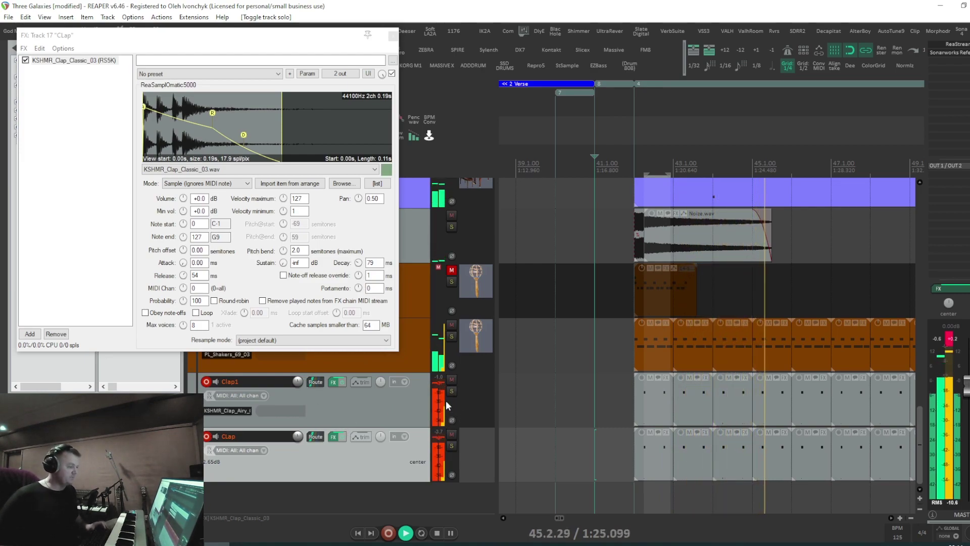
click(451, 434)
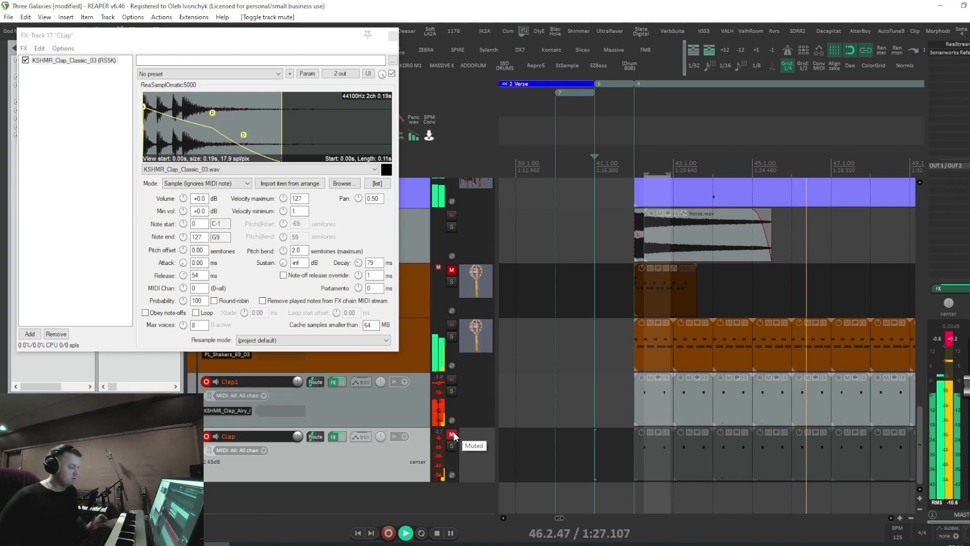
click(453, 434)
click(452, 379)
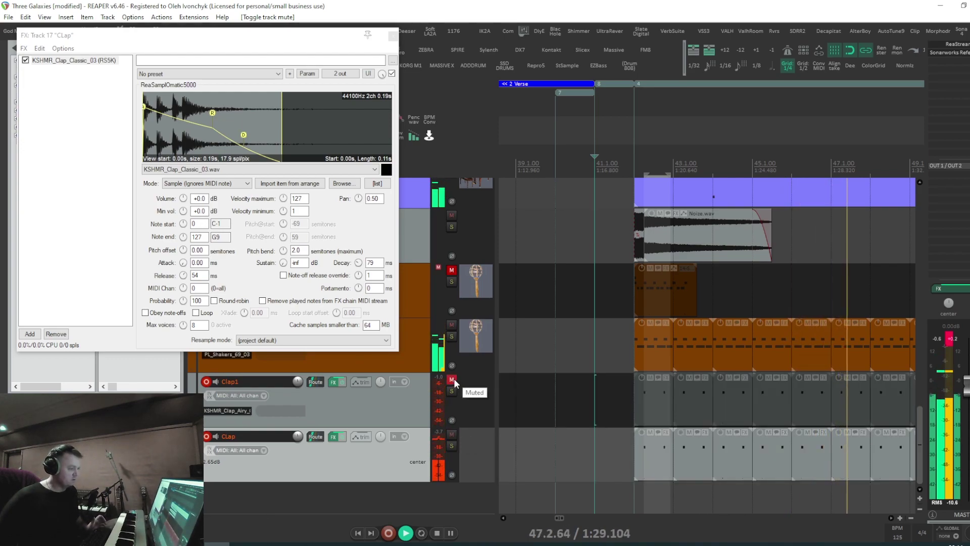
click(451, 379)
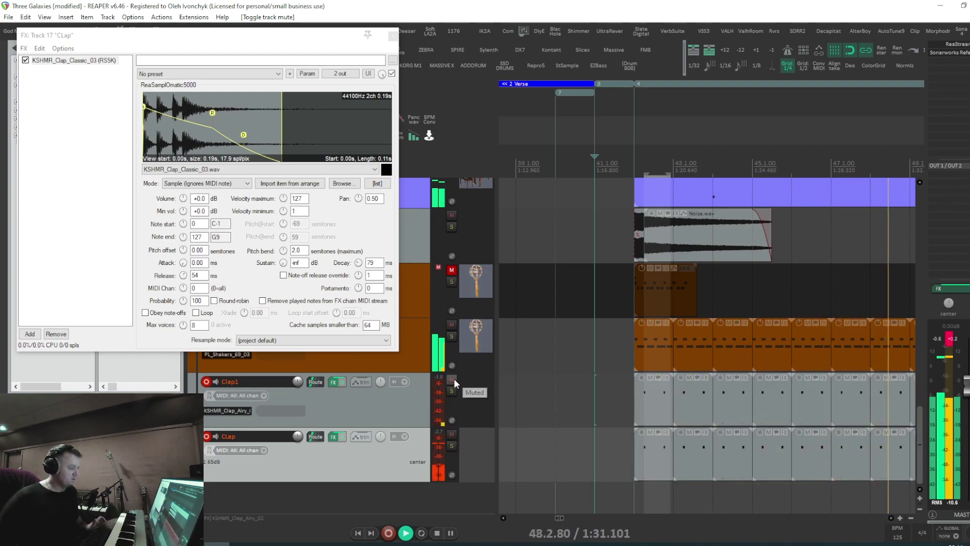
Step: Arm the hi-hat track with the KSHMR_Hi_Hats_Closed_03 sampler and record a MIDI pattern just over one bar long from bar 58
click(404, 413)
click(407, 461)
click(207, 476)
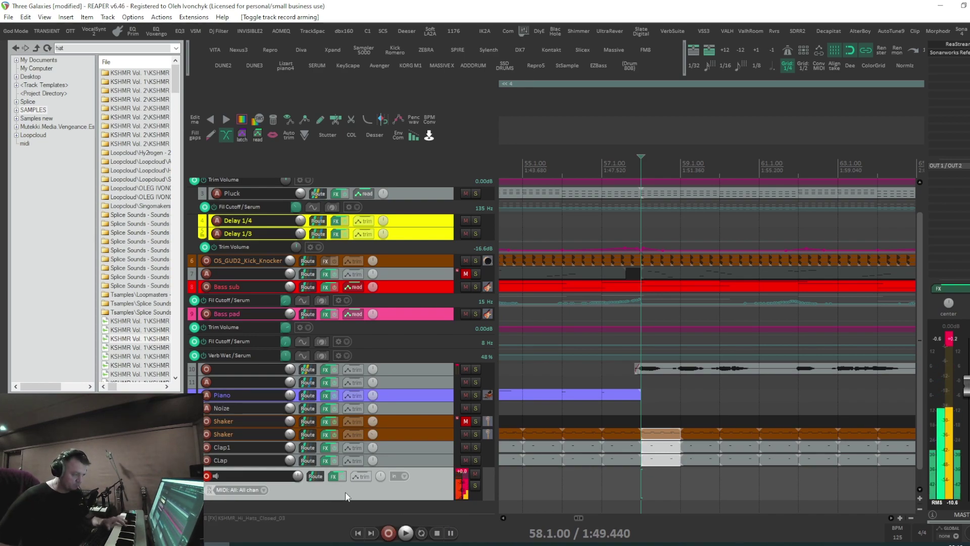
click(333, 477)
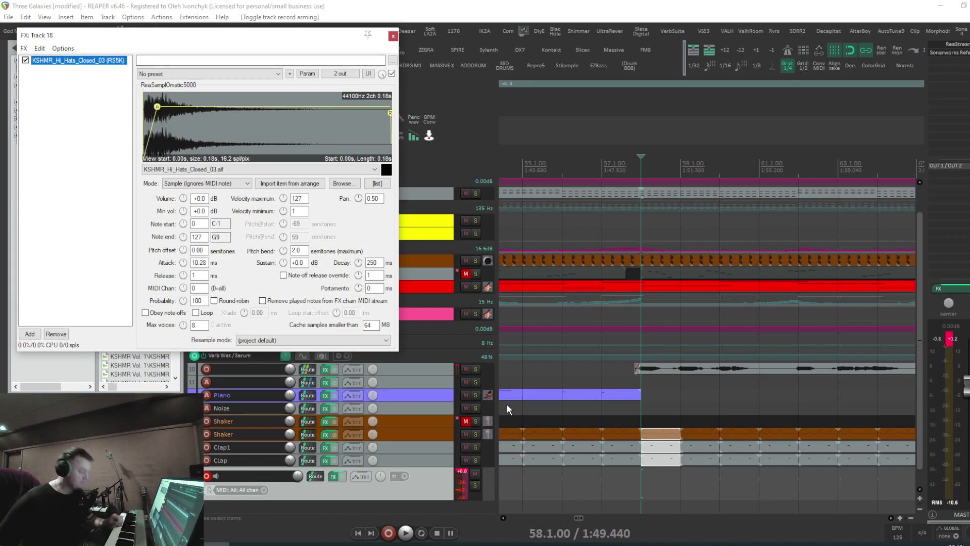
click(388, 532)
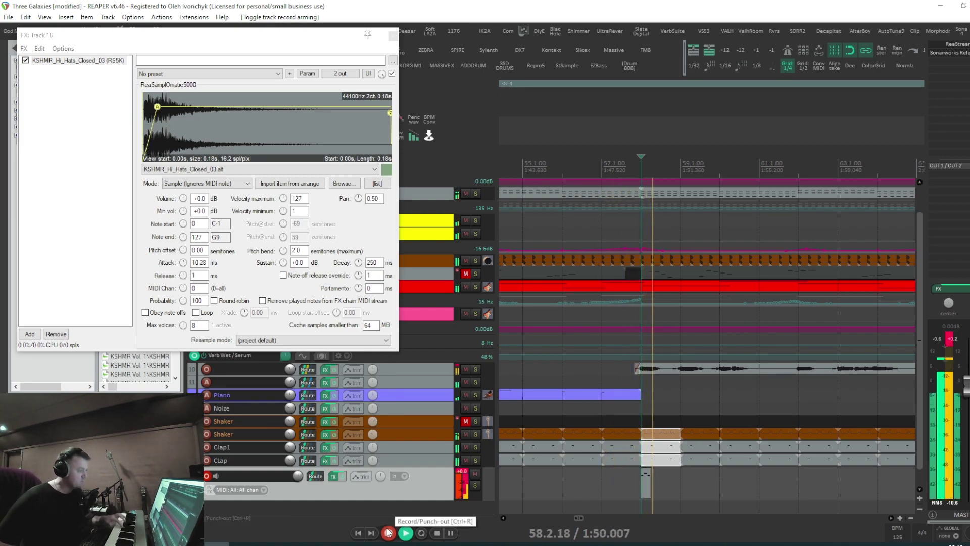
key(space)
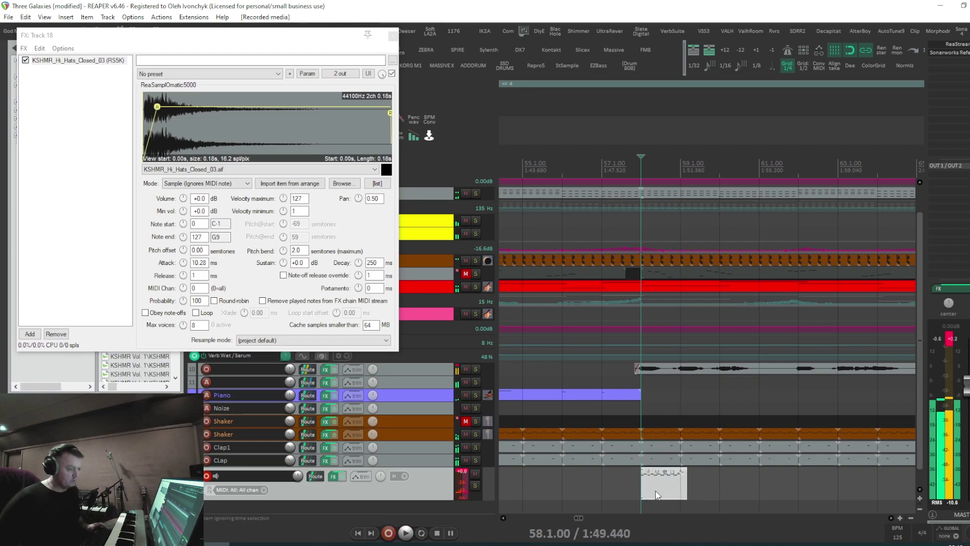
Step: Open the recorded hi-hat MIDI, quantize all its notes and raise their velocities to maximum
double_click(656, 488)
key(ctrl+a)
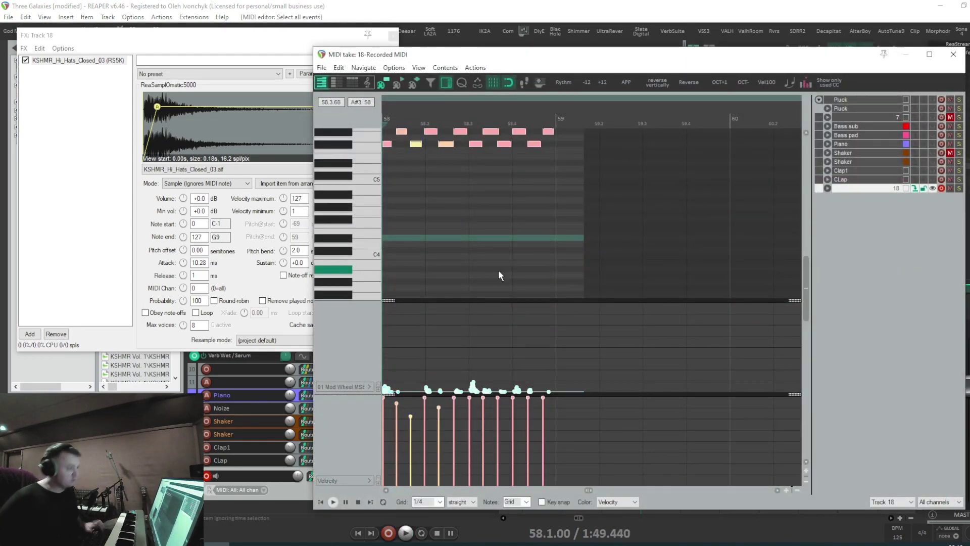
key(ctrl+q)
click(318, 425)
drag(411, 413, 411, 394)
Step: Delete the mod wheel events from the hi-hat take, stop playback and close the MIDI editor
scroll(549, 238, down, 1)
drag(412, 330, 587, 390)
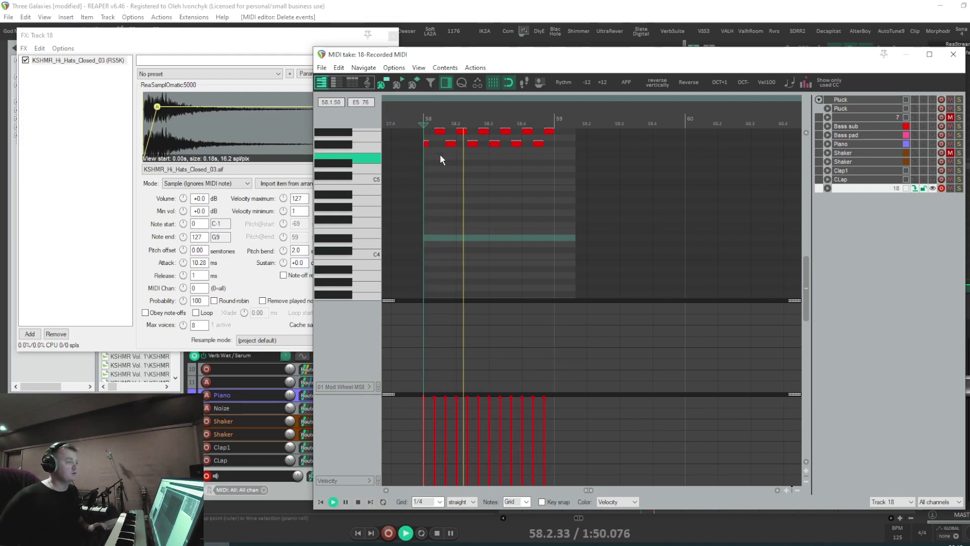
key(space)
click(953, 54)
Step: Trim the hi-hat item to exactly one bar, ending at bar 59, and duplicate it up to bar 76
drag(686, 489, 681, 488)
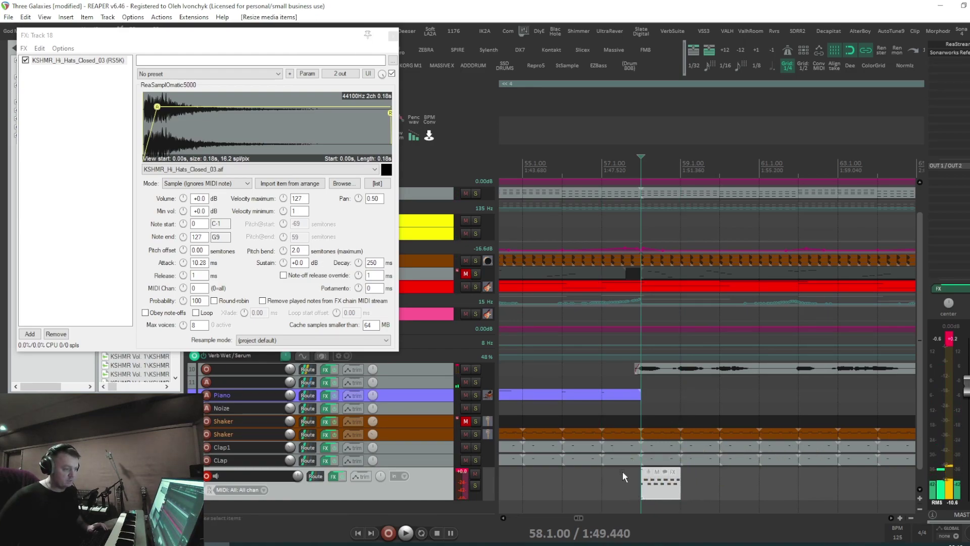
scroll(625, 480, down, 4)
key(ctrl+d)
key(ctrl+d)
key(ctrl+d)
key(ctrl+d)
key(ctrl+d)
key(ctrl+d)
key(ctrl+d)
key(ctrl+d)
key(ctrl+d)
key(ctrl+d)
key(ctrl+d)
key(ctrl+d)
key(ctrl+d)
key(ctrl+d)
key(ctrl+d)
key(ctrl+d)
key(ctrl+d)
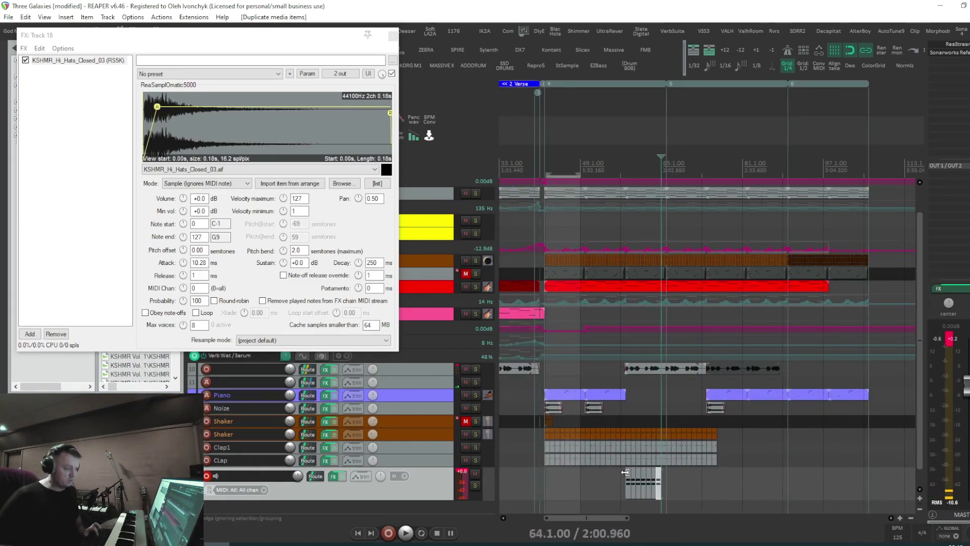
Step: Paste the copied ShaperBox effect after the hi-hat sampler and play the section from bar 58
click(393, 36)
click(337, 478)
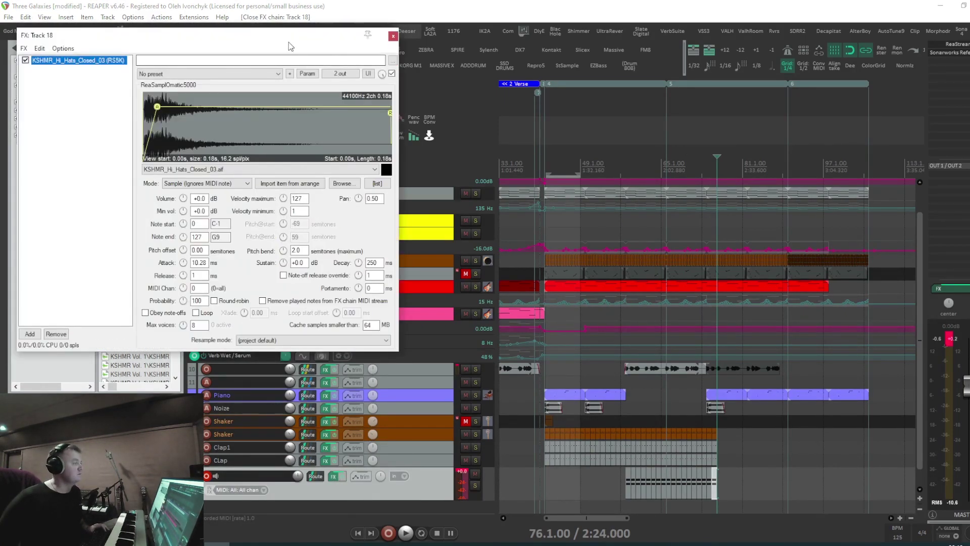
drag(298, 44, 708, 61)
right_click(498, 153)
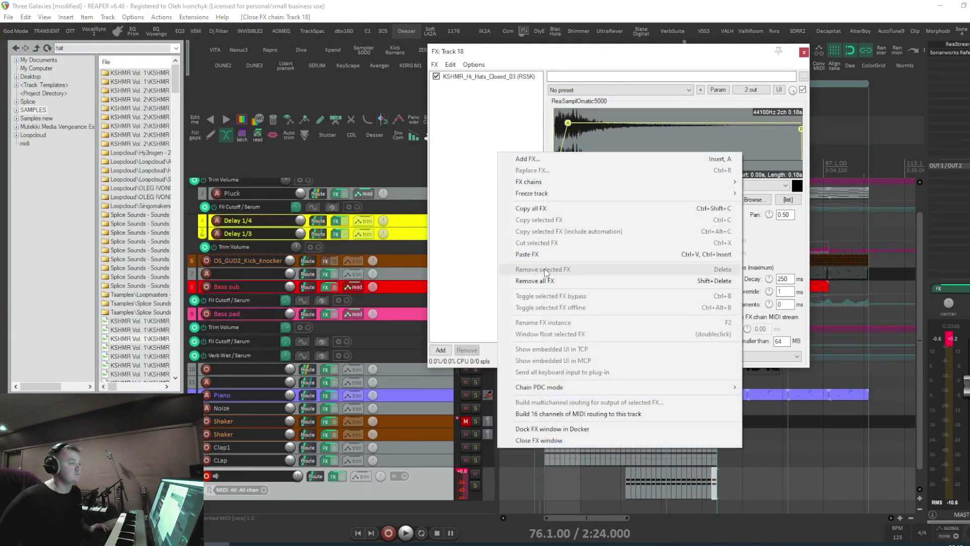
click(523, 254)
key(space)
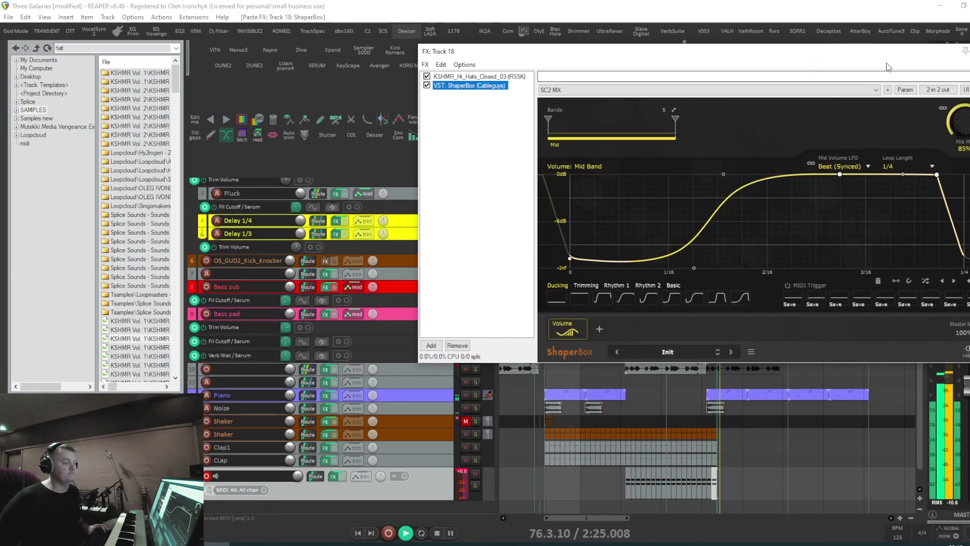
drag(854, 51, 436, 50)
click(625, 193)
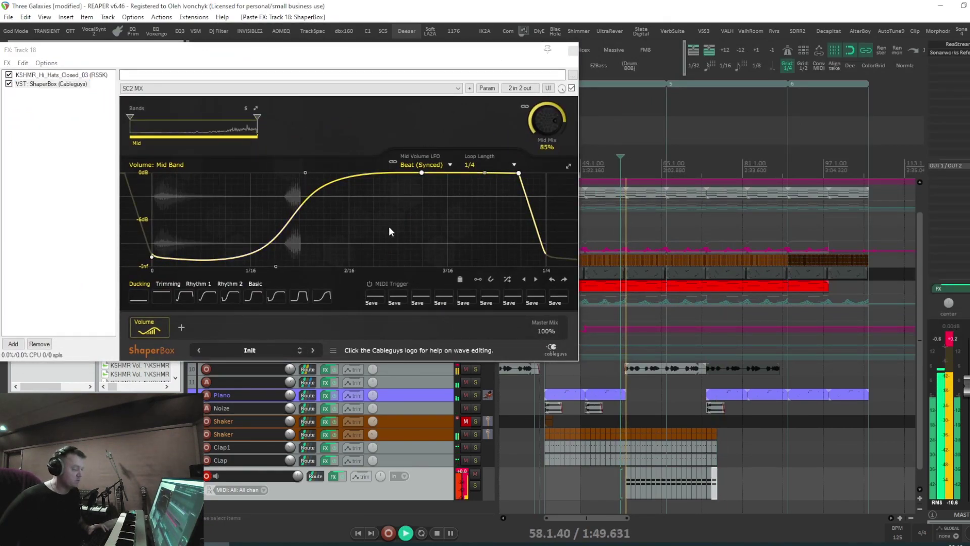
Step: Lower the hi-hat track's volume while listening to it in the mix
mouse_move(297, 477)
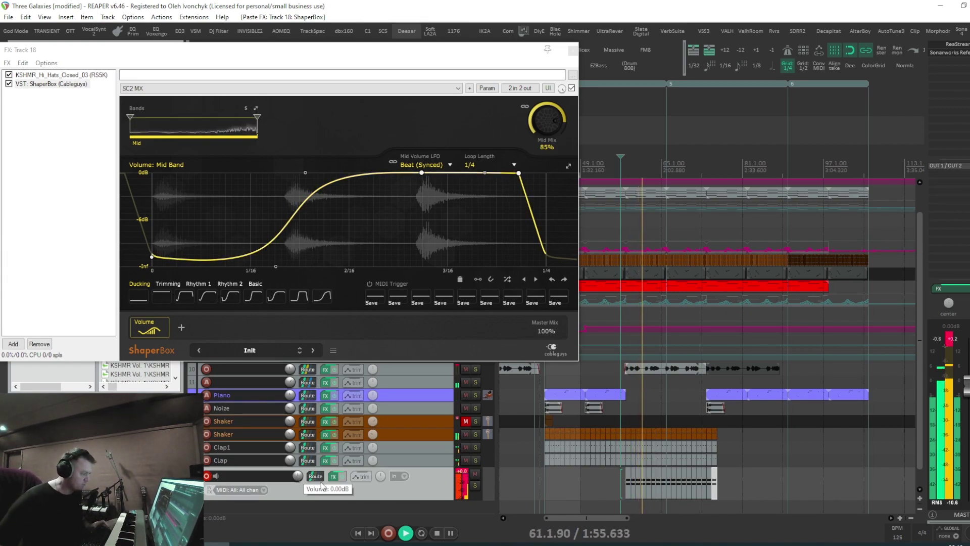
drag(381, 479, 381, 476)
drag(298, 476, 298, 483)
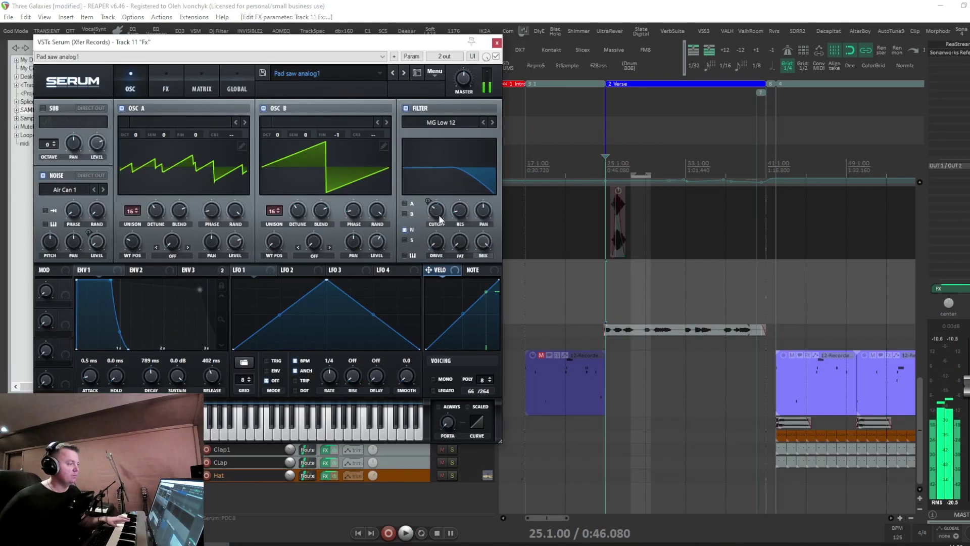
Step: Review the effects of the Fx track's Pad saw analog1 patch in Serum, start playback and close the plugin
click(165, 89)
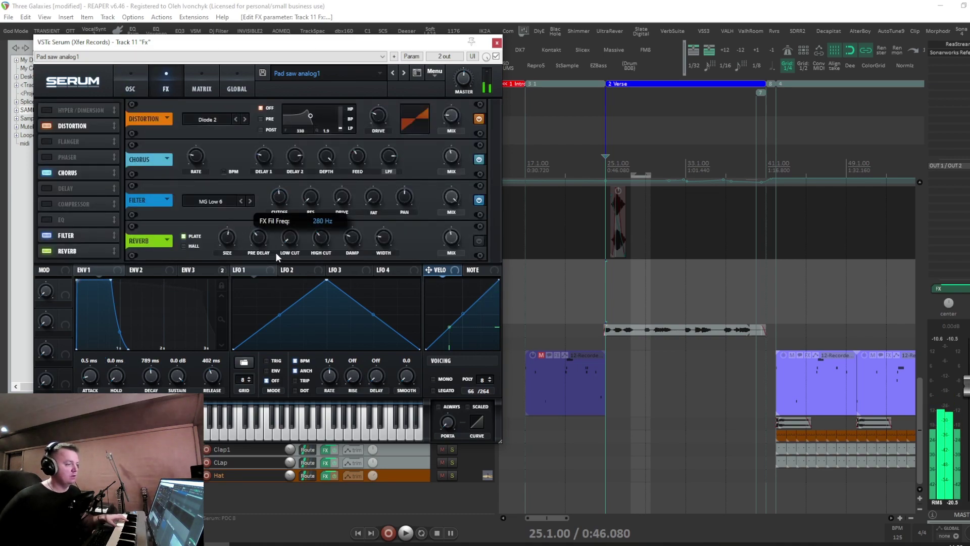
click(405, 534)
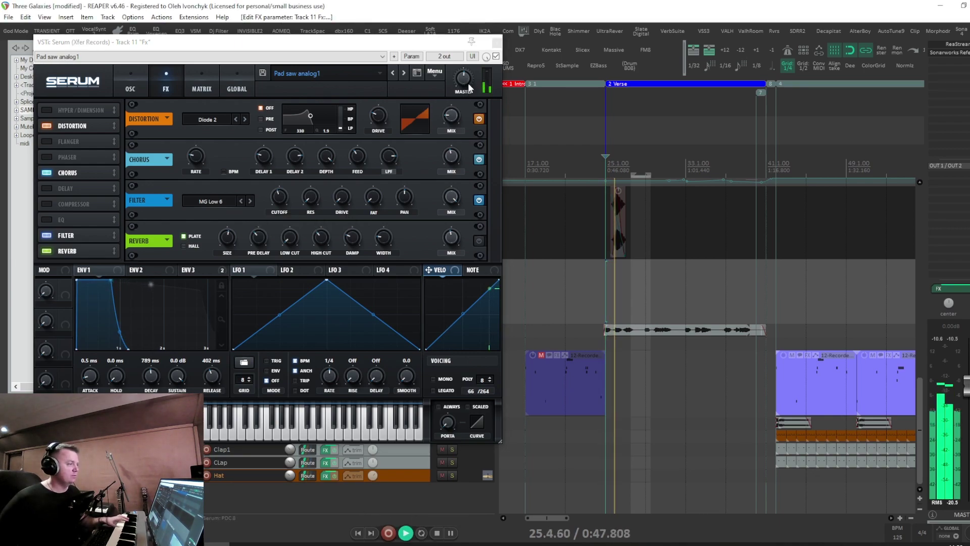
click(497, 43)
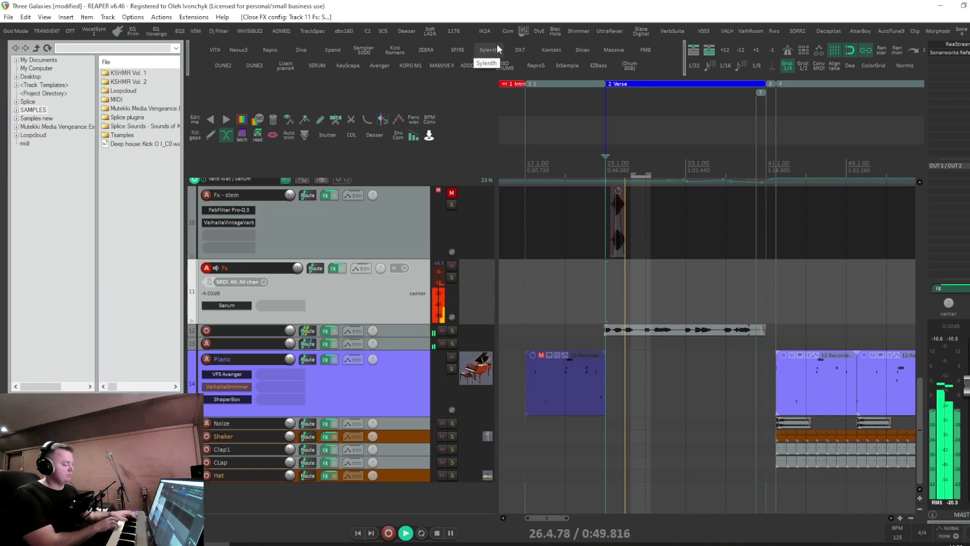
Step: Raise the Fx track's volume to +1.41 dB during playback
drag(297, 268, 298, 255)
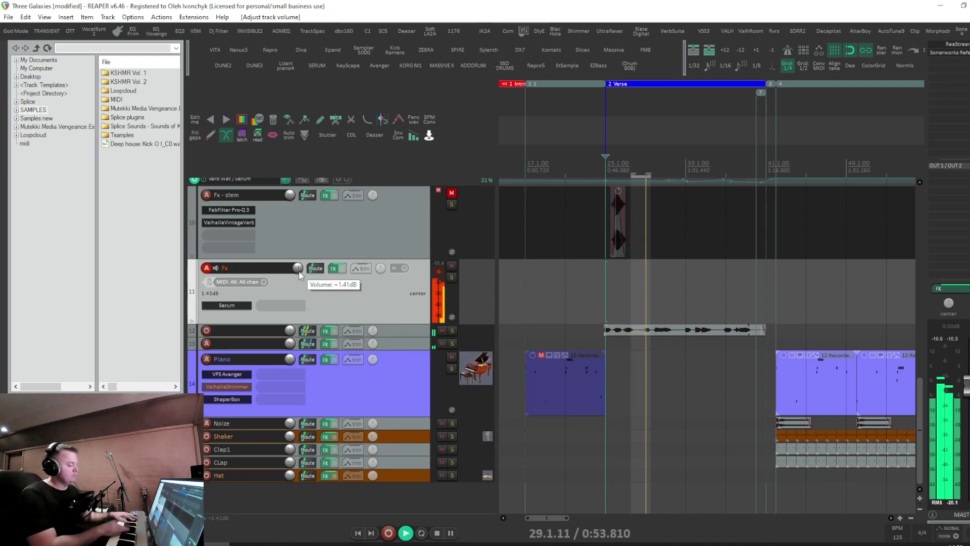
key(space)
key(space)
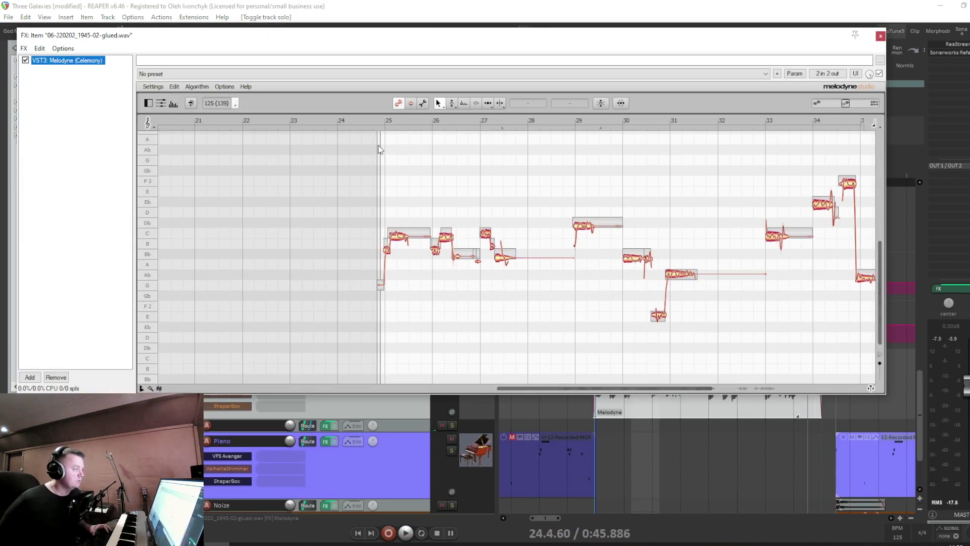
Step: Audition the opening vocal notes in Melodyne from just before bar 25
click(380, 122)
drag(501, 389, 545, 389)
key(space)
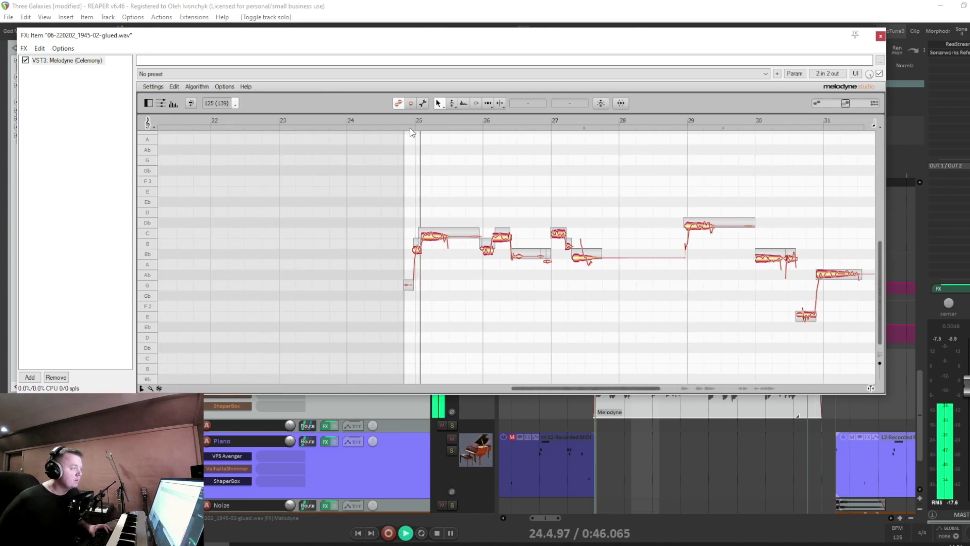
key(space)
key(space)
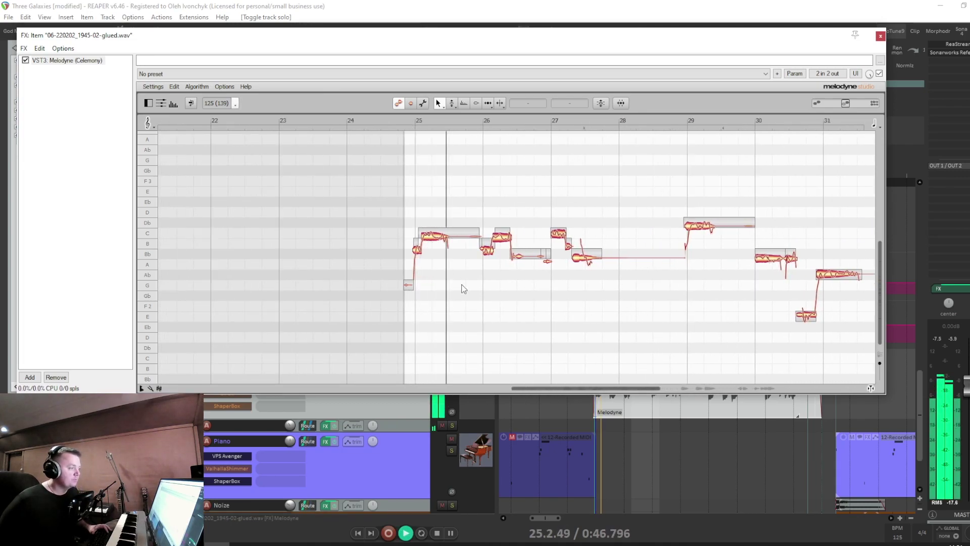
key(space)
Step: Correct the long C 3 vocal note at bar 25 with Pitch Center at 100% and Pitch Drift at 0%
click(445, 236)
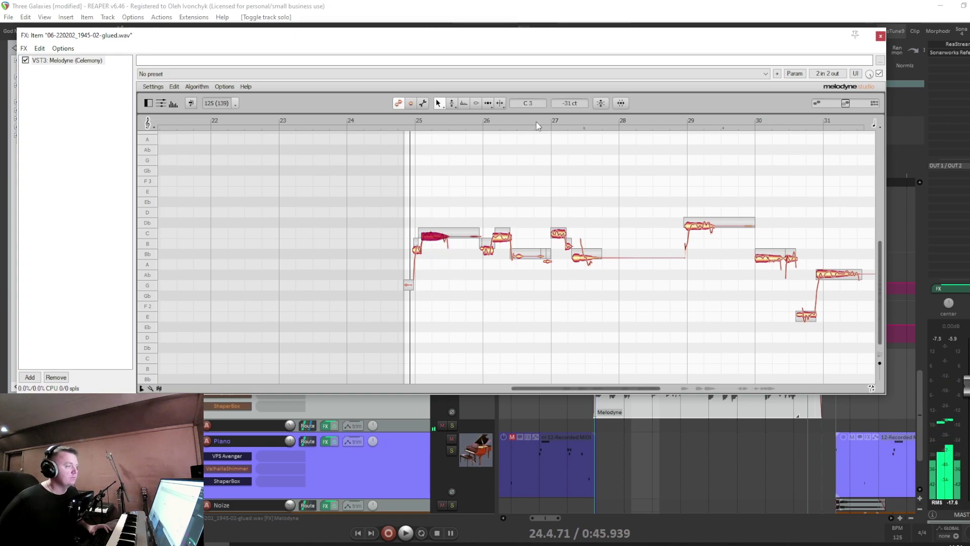
click(601, 103)
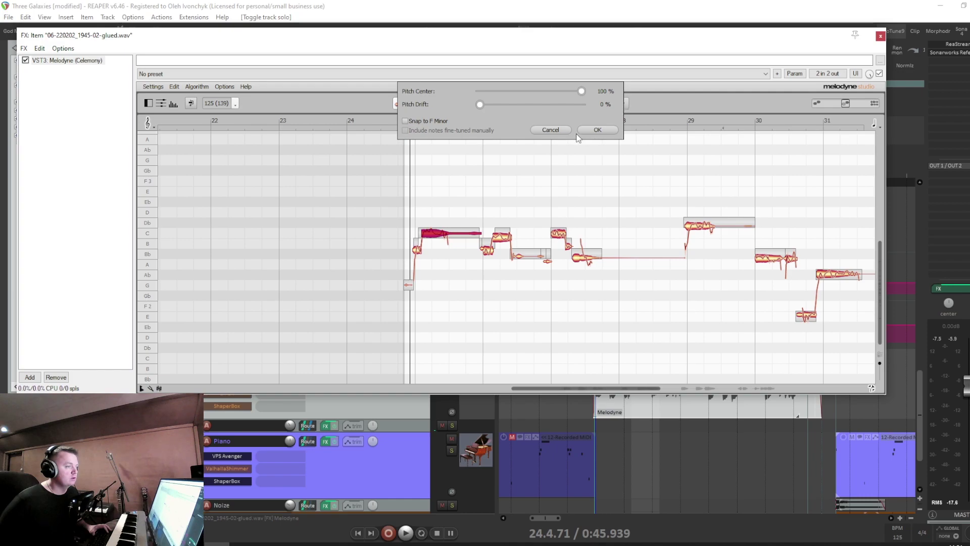
click(598, 130)
Step: Select all vocal notes, correct their Pitch Center to 100% with Pitch Drift at 0%, and briefly play the result
click(532, 251)
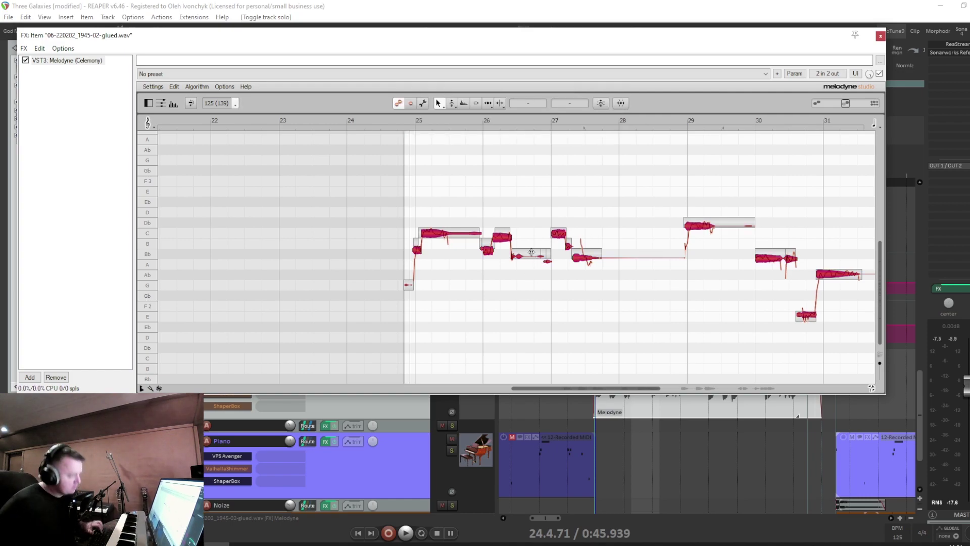
click(601, 104)
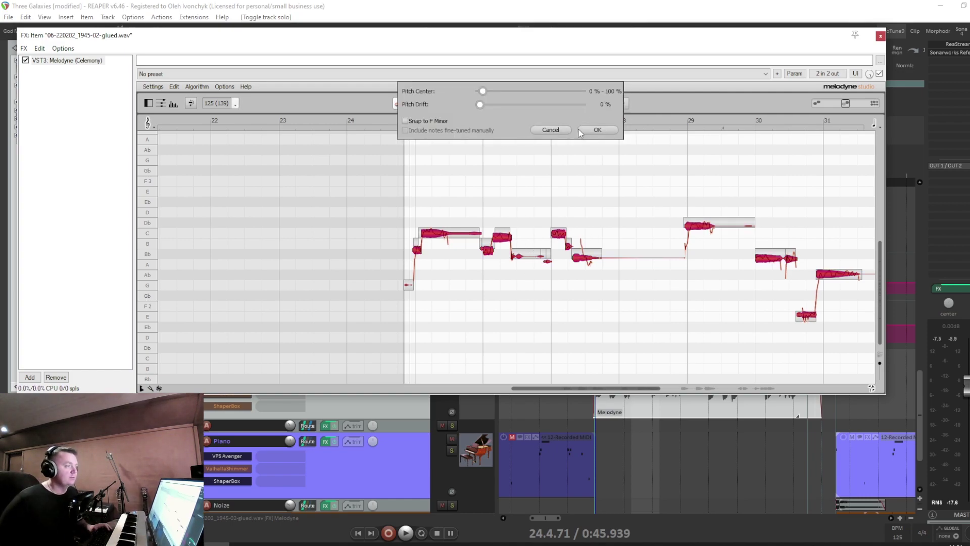
drag(480, 92, 719, 93)
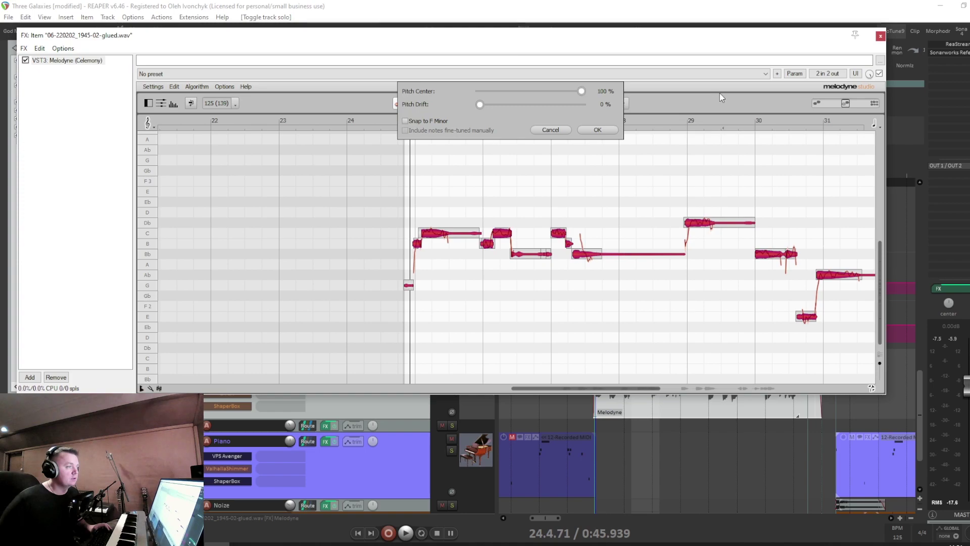
click(602, 130)
key(space)
key(space)
Step: Reduce the pitch modulation of the long C note at bar 25 to 27% and play the result
right_click(438, 228)
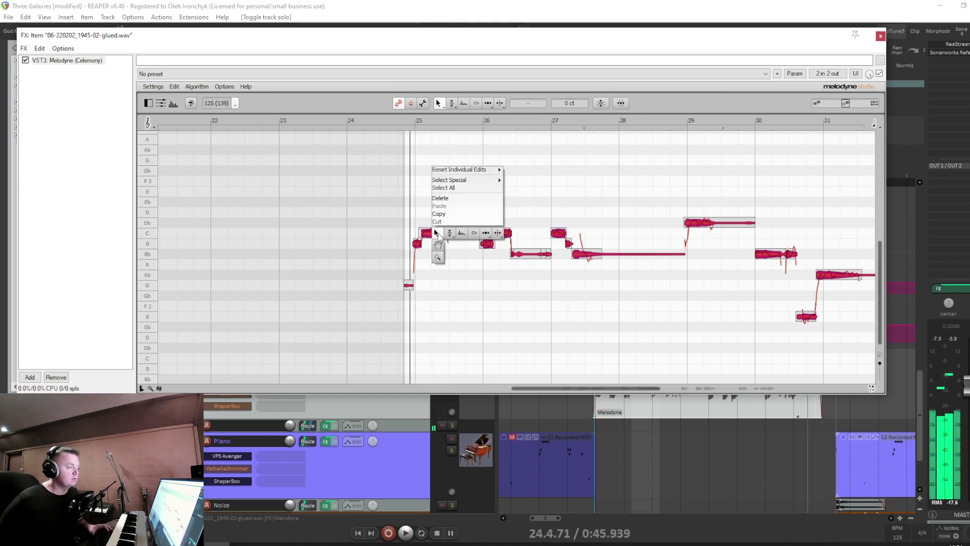
click(438, 230)
click(437, 227)
right_click(438, 227)
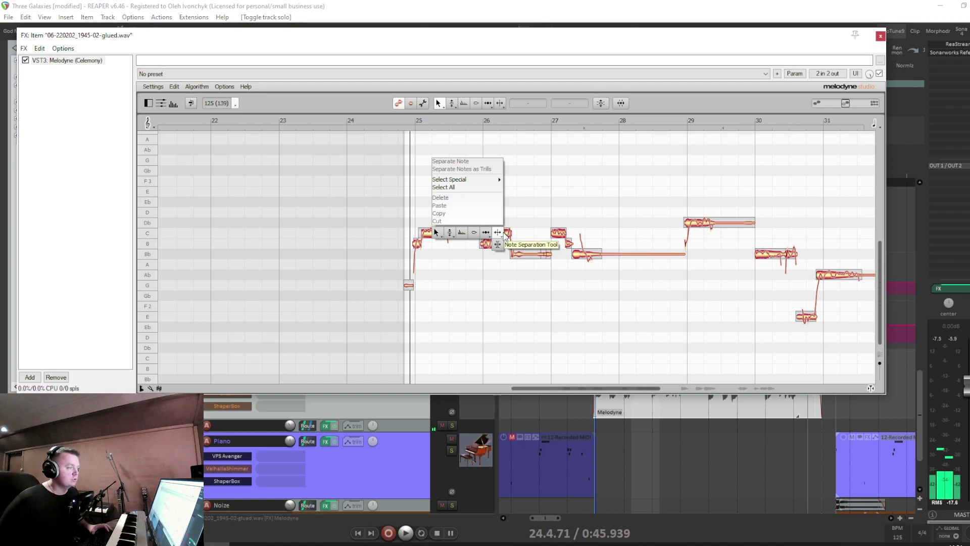
click(449, 233)
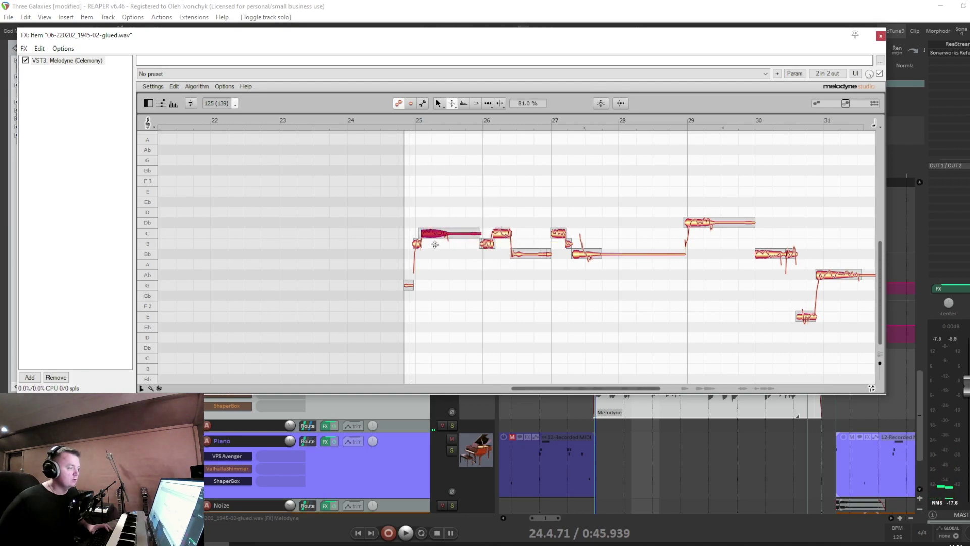
drag(435, 243, 433, 260)
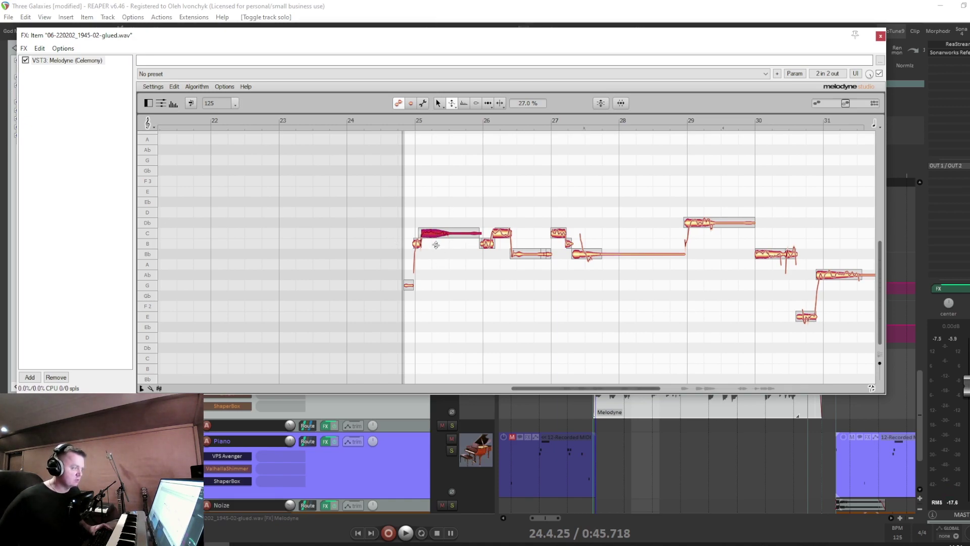
key(space)
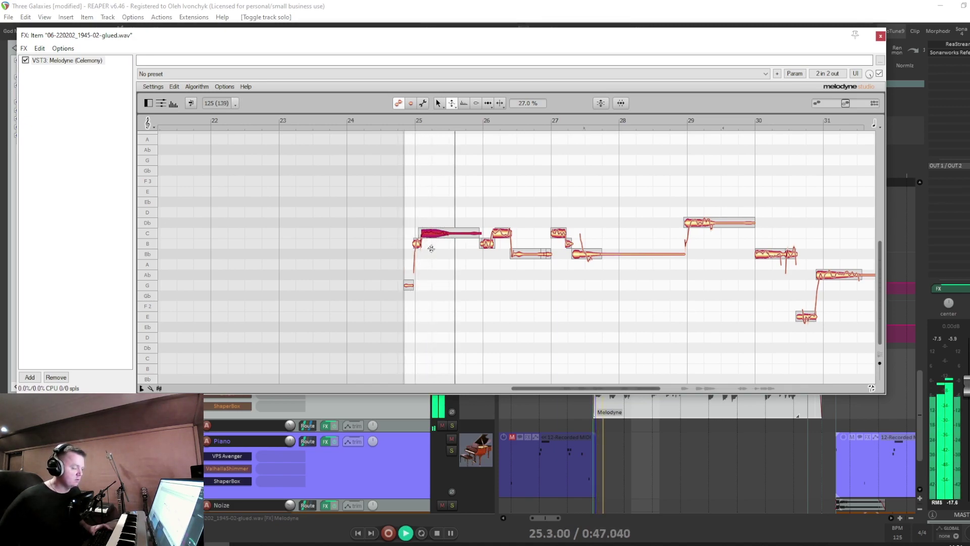
key(space)
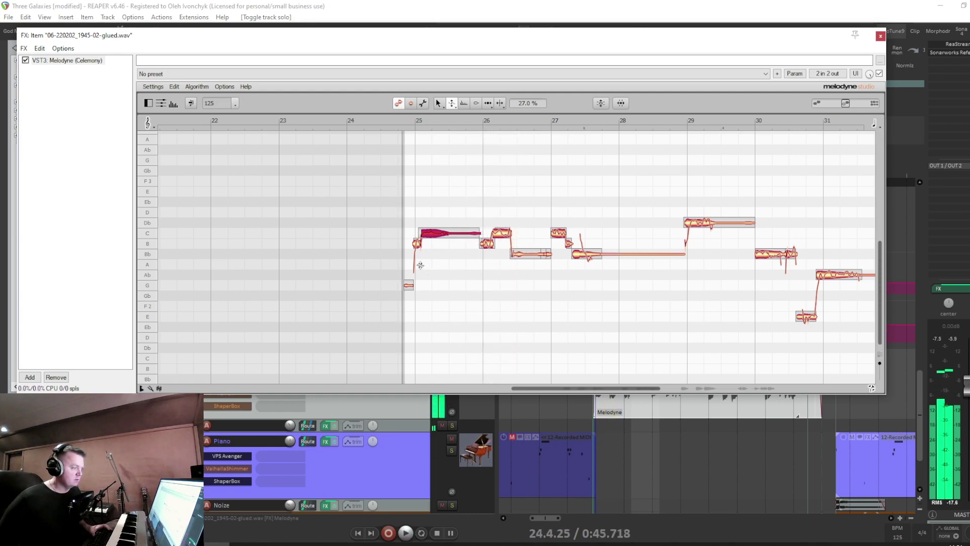
key(space)
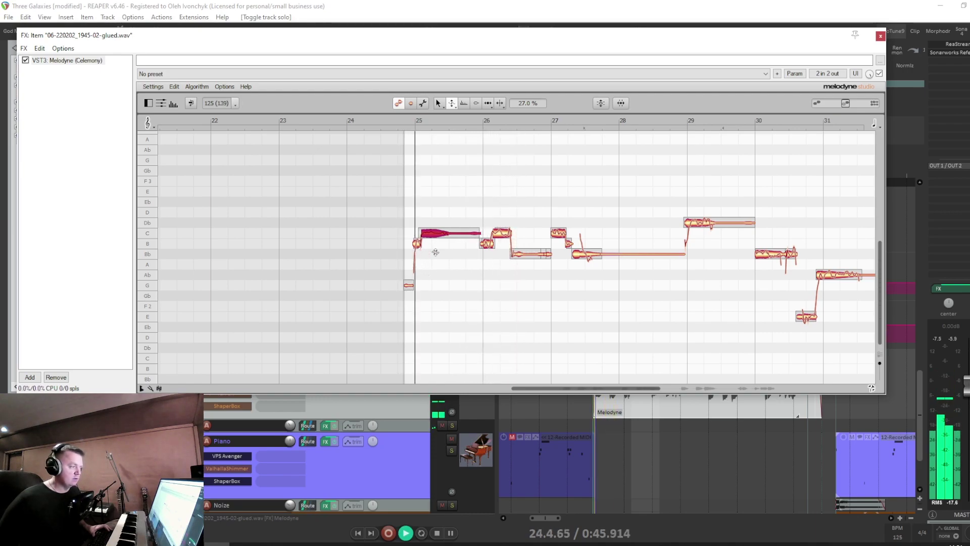
Step: Reduce the pitch modulation of the C note in bar 26 to 37% and the C note at bar 27 to 45% during playback
click(503, 235)
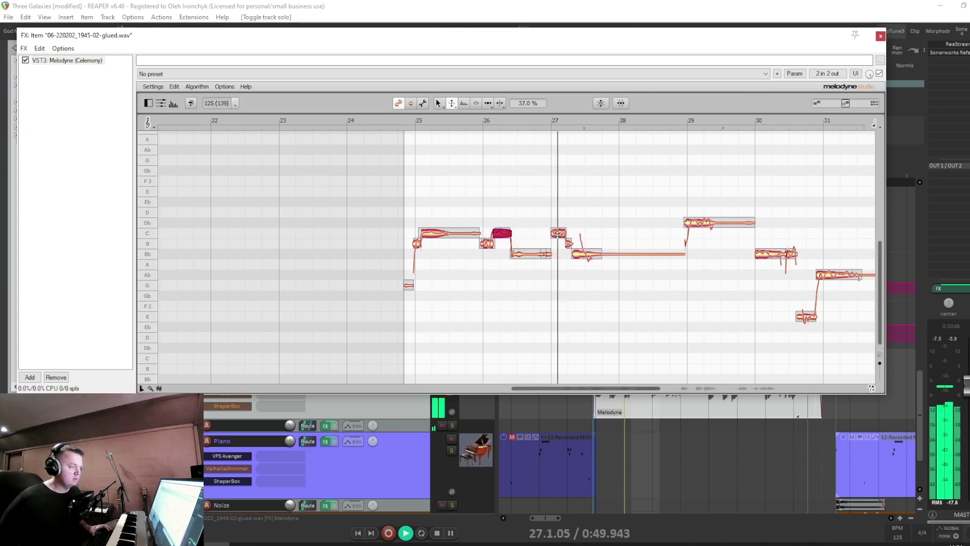
click(558, 235)
click(546, 124)
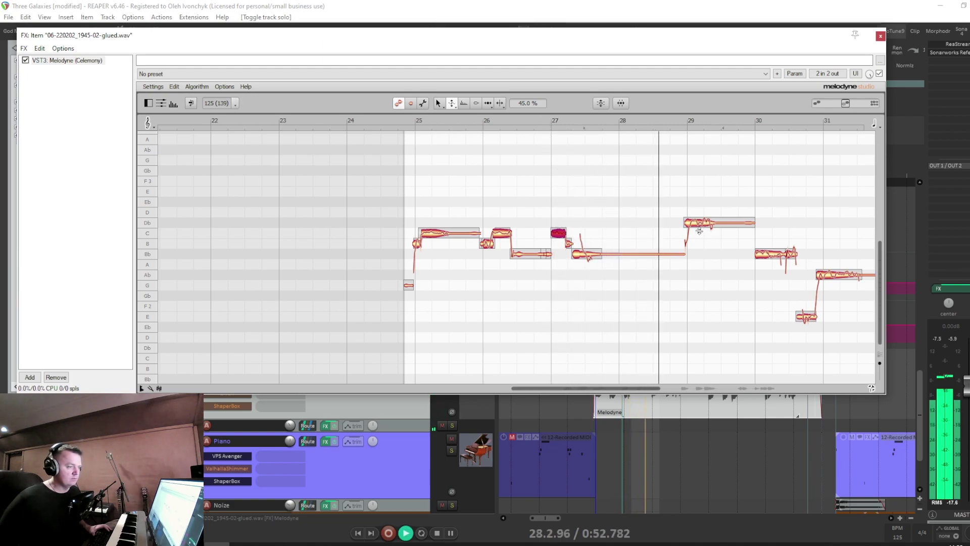
key(space)
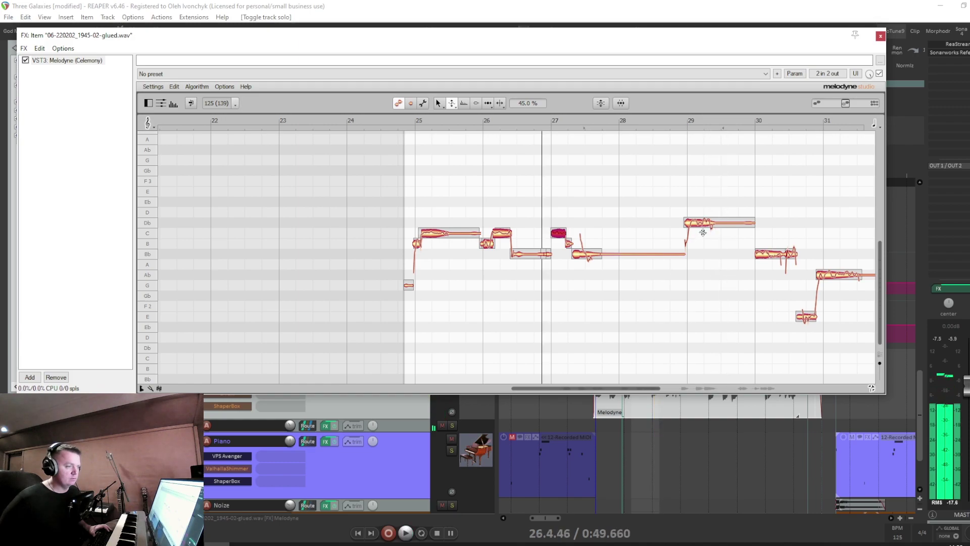
Step: Split the start off the Db note at bar 29, reduce the longer part's pitch modulation to 37% and play it
right_click(701, 229)
click(749, 222)
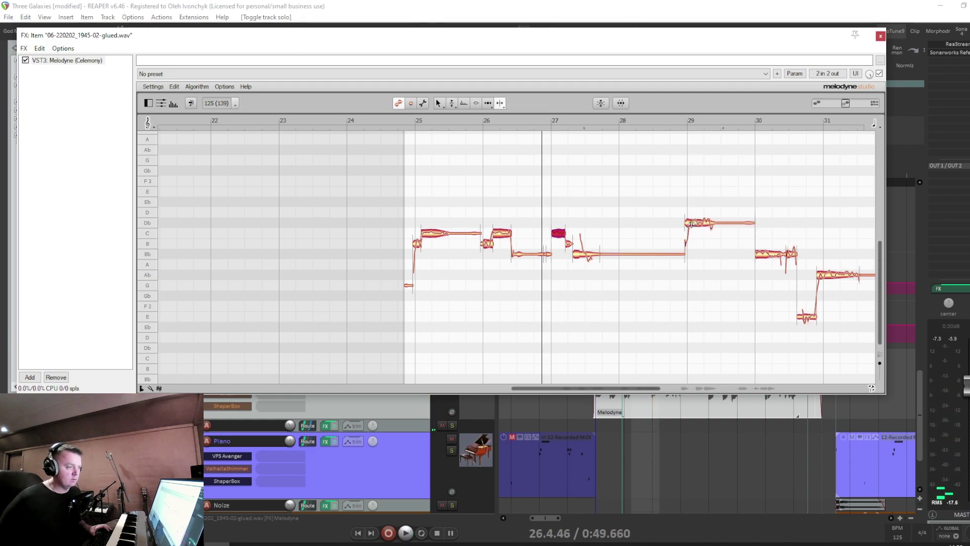
right_click(667, 245)
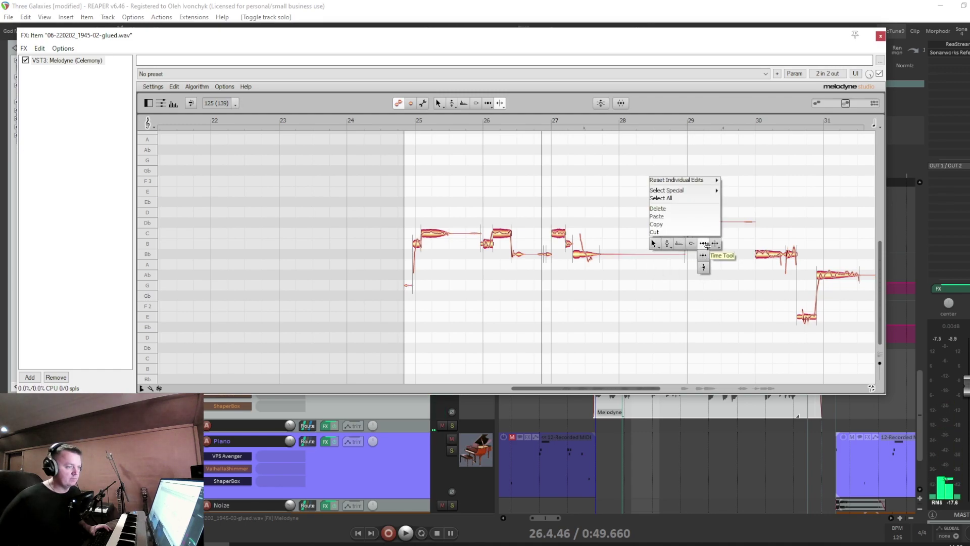
click(667, 244)
click(700, 214)
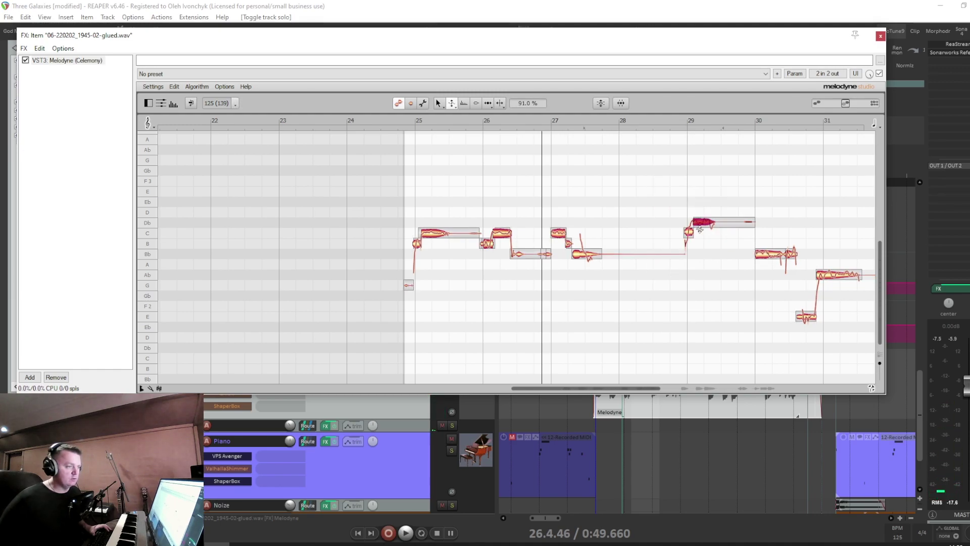
drag(699, 226, 704, 246)
key(space)
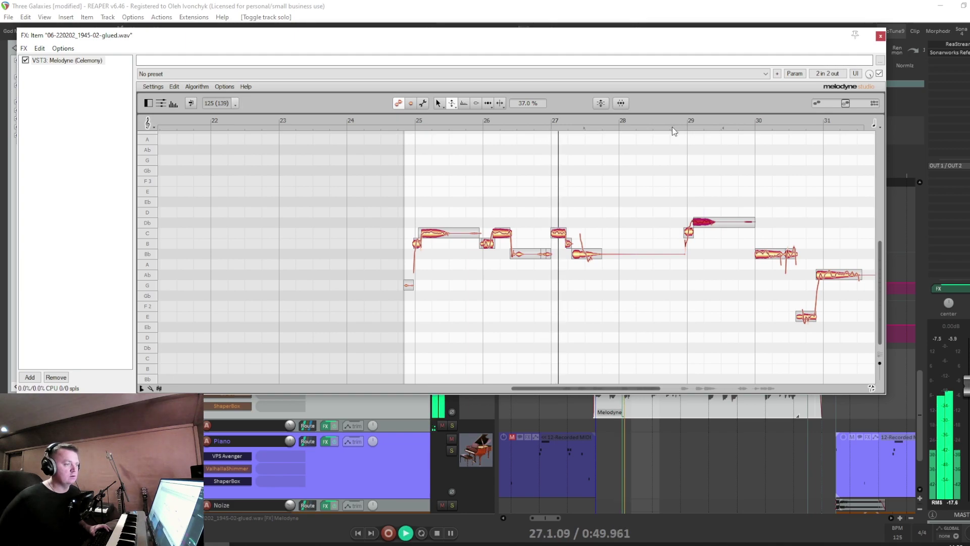
Step: Reduce pitch modulation on bar 30's Bb note to 51% and its E note to 54%, and raise the E note to F 2
click(406, 120)
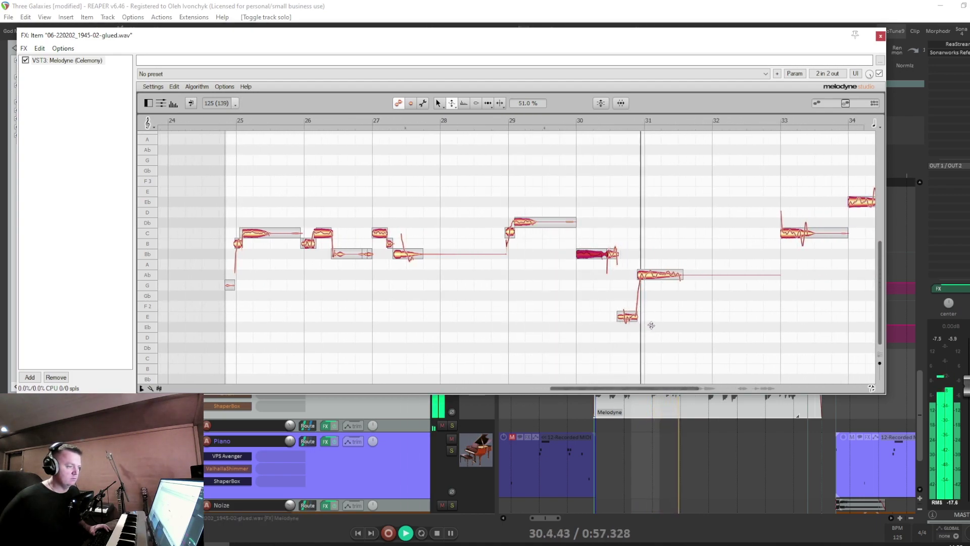
click(619, 124)
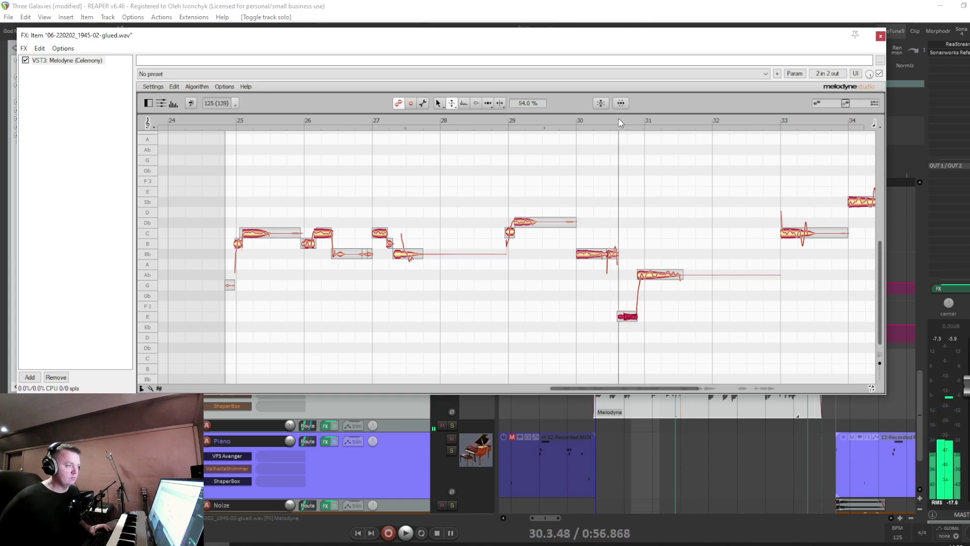
right_click(659, 335)
click(644, 323)
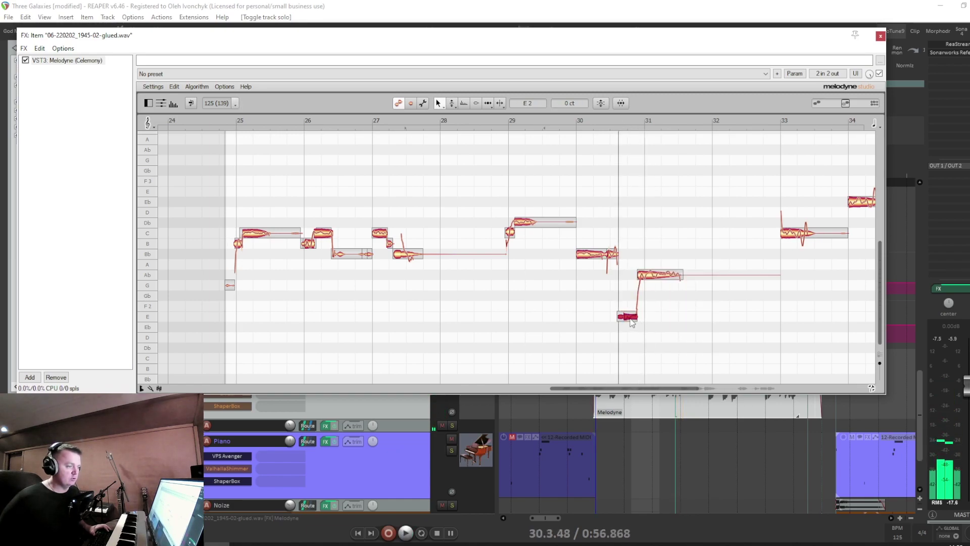
click(632, 314)
key(space)
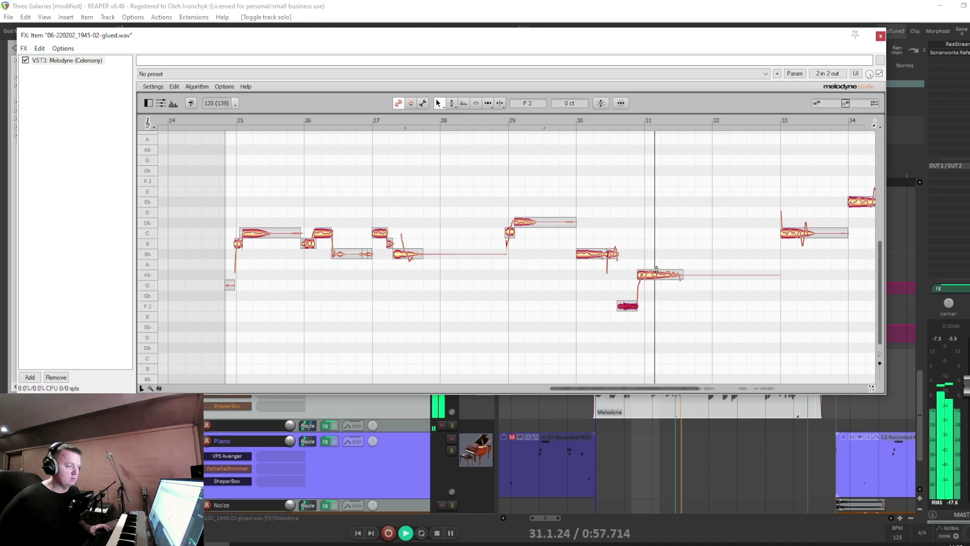
Step: Reduce the pitch modulation of the Ab note at bar 31 to 64%
right_click(654, 274)
click(667, 298)
key(space)
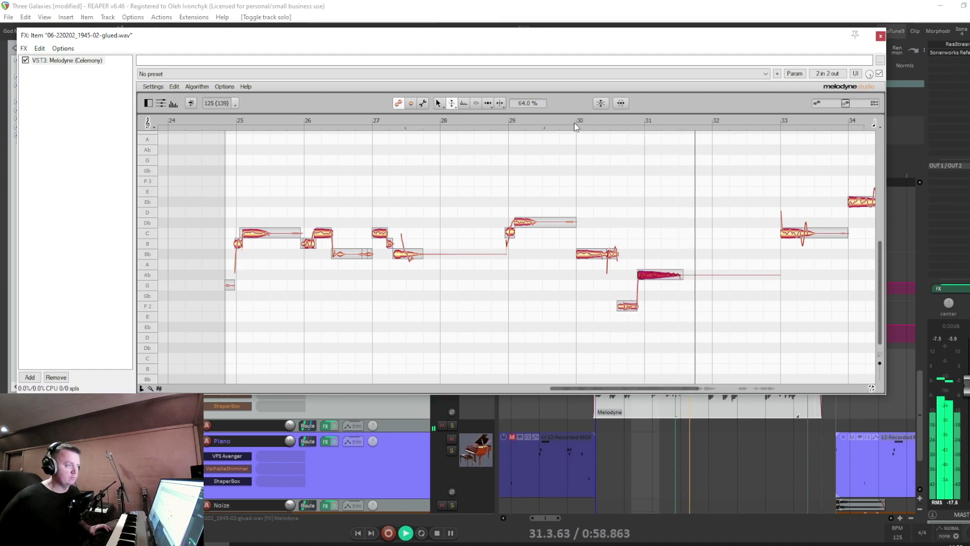
Step: Reduce pitch modulation on the C note at bar 33 to 82%, the Eb note at bar 34 to 58%, and the F 3 note following it
drag(621, 395, 680, 403)
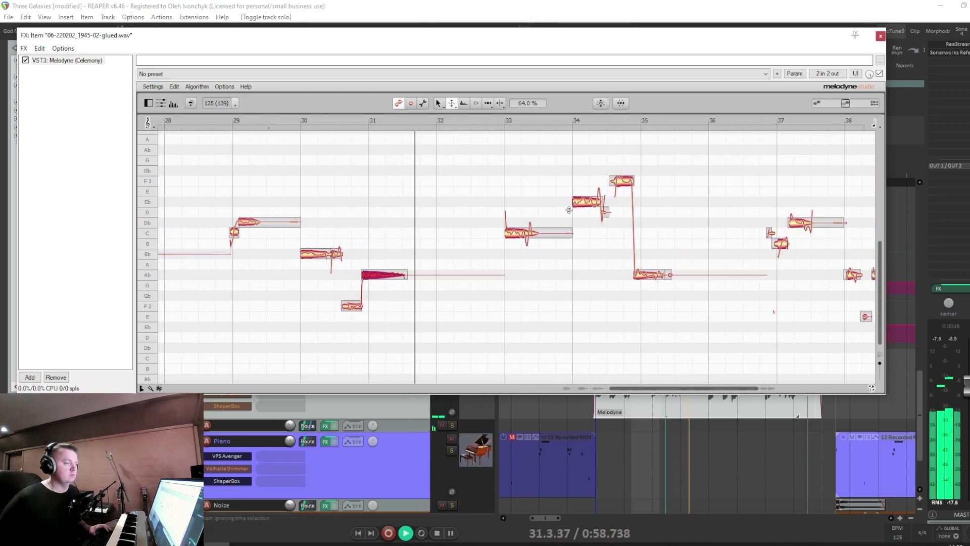
click(525, 234)
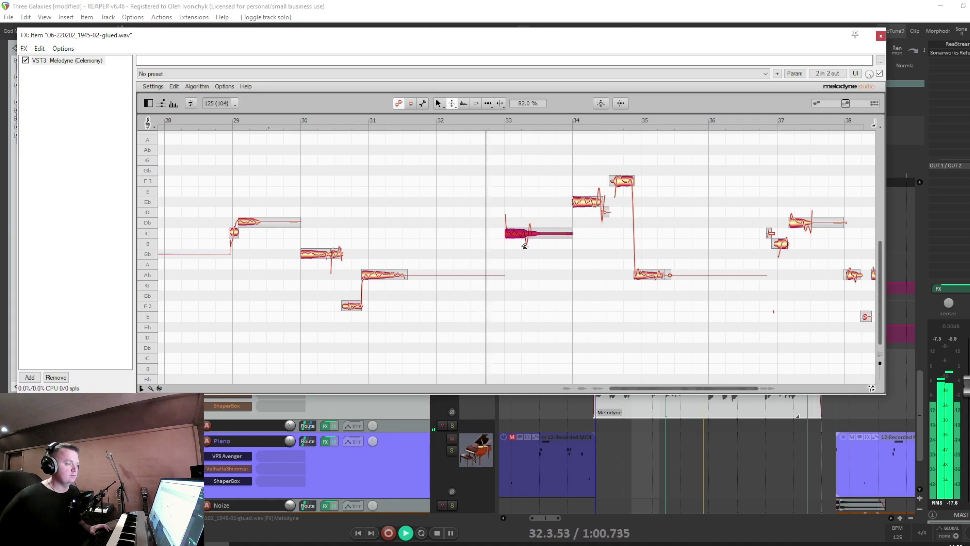
click(586, 202)
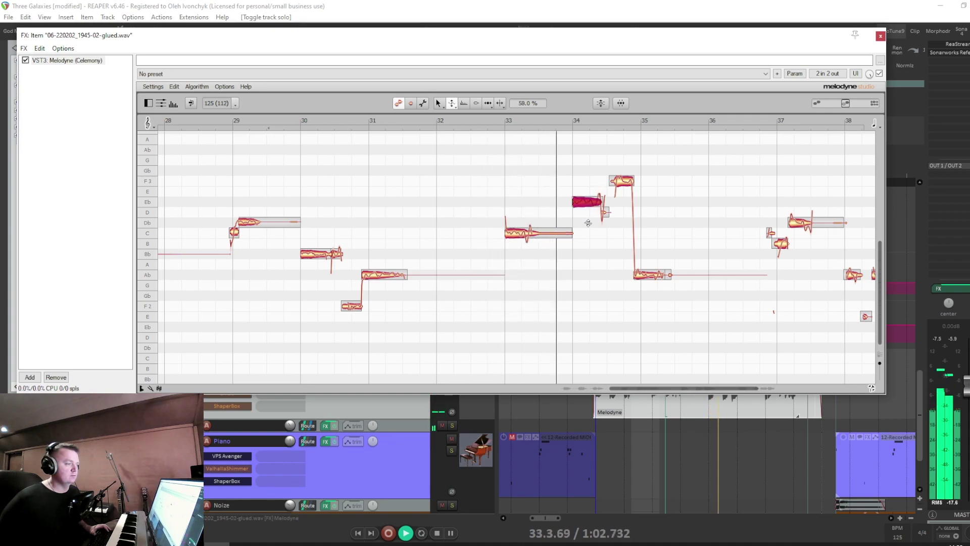
click(624, 183)
Step: Reduce the pitch modulation of the Db note in bar 37 to 41% and the Ab note at bar 38 to 64%
key(Right)
click(808, 215)
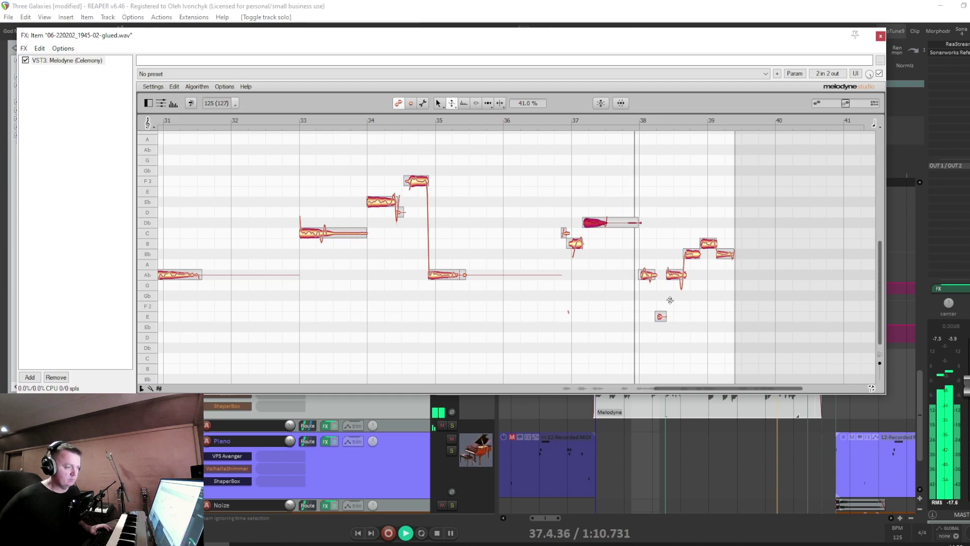
click(648, 275)
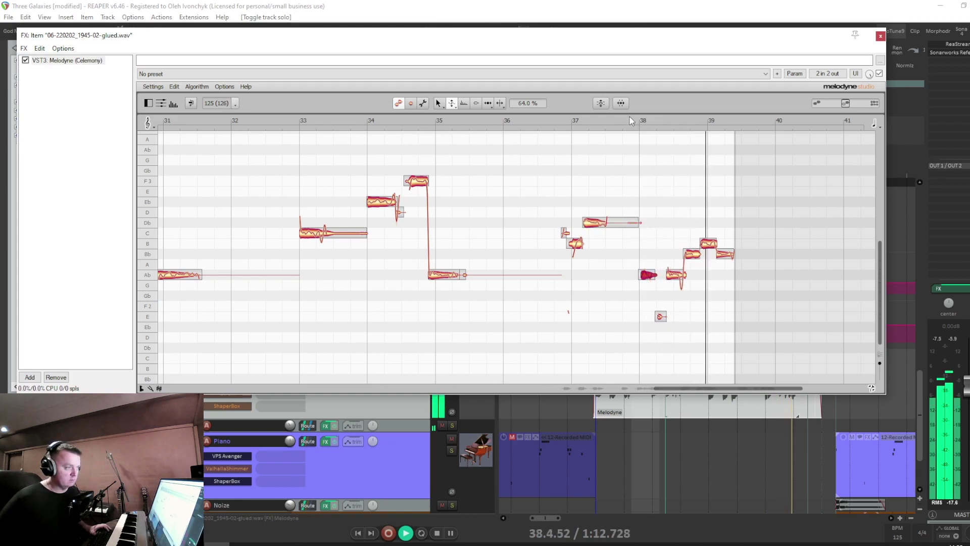
key(space)
Step: Set the pitch modulation of the Ab 2 note at bar 38 to 20% and play it back
right_click(654, 280)
click(640, 274)
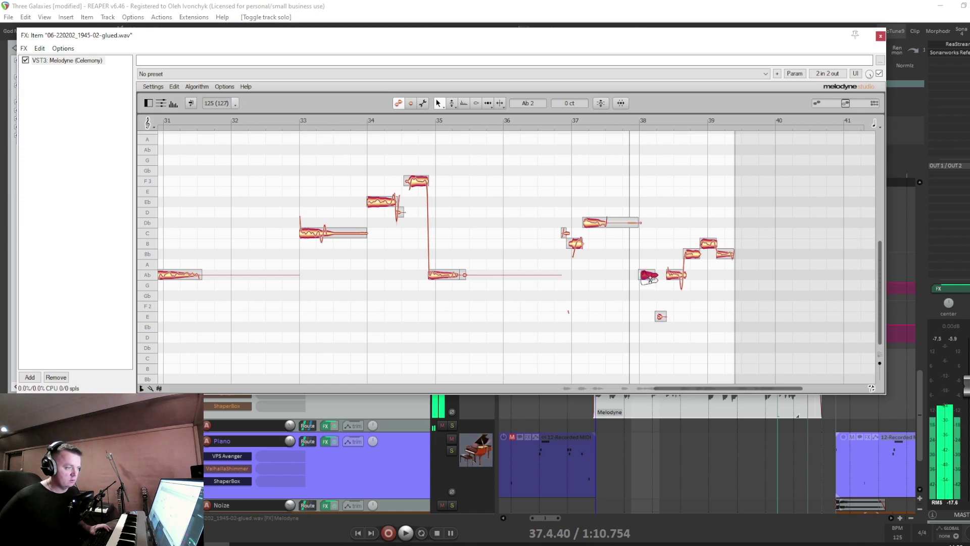
right_click(650, 280)
click(657, 279)
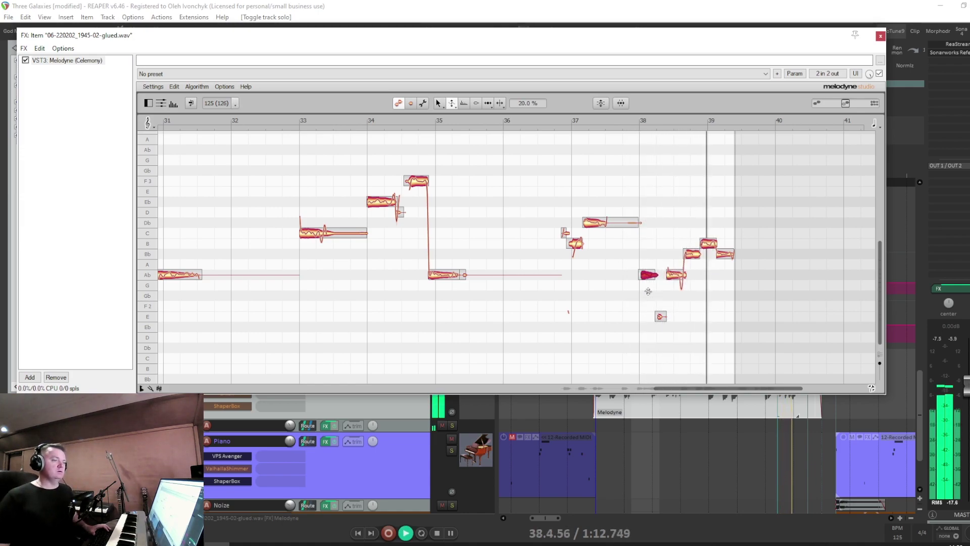
Step: Lower the B 2 note before bar 39 to Bb 2, play the phrase and close Melodyne
right_click(720, 249)
click(713, 249)
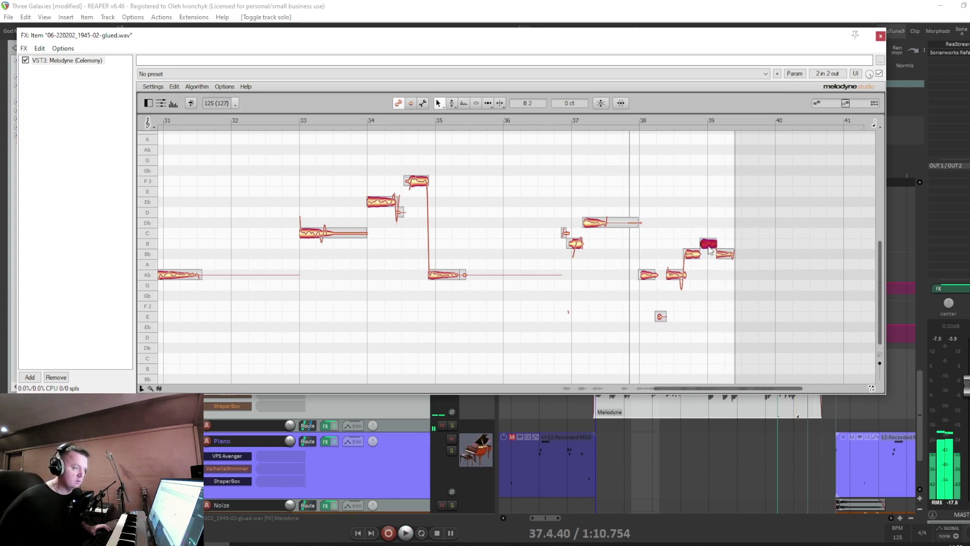
drag(710, 248, 710, 259)
key(space)
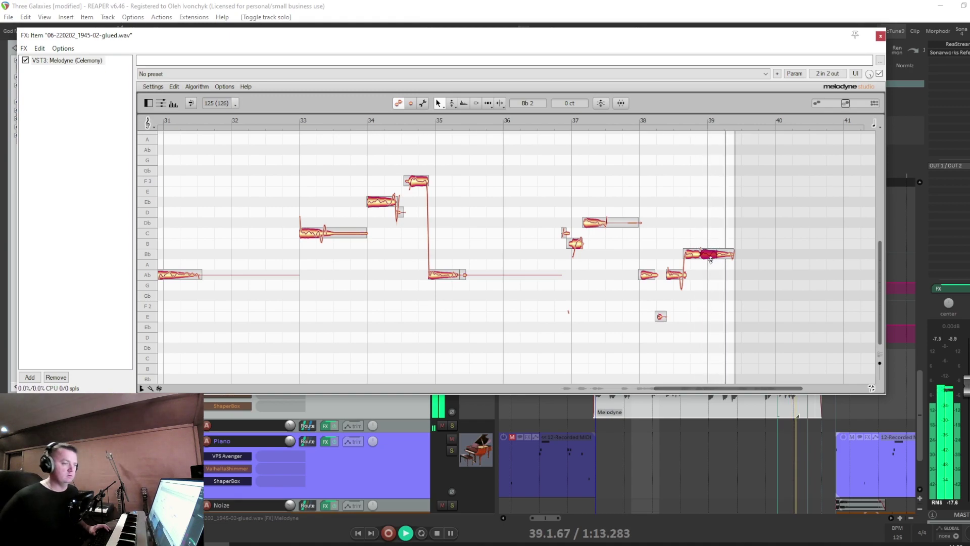
click(880, 36)
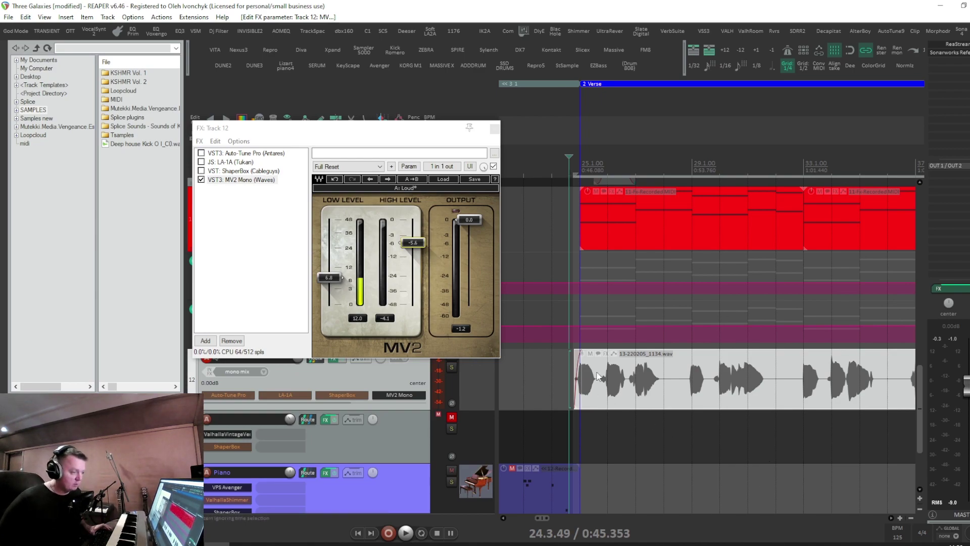
Step: Lower the High Level control of MV2 Mono on Track 12 while playing the verse vocal
scroll(598, 378, down, 3)
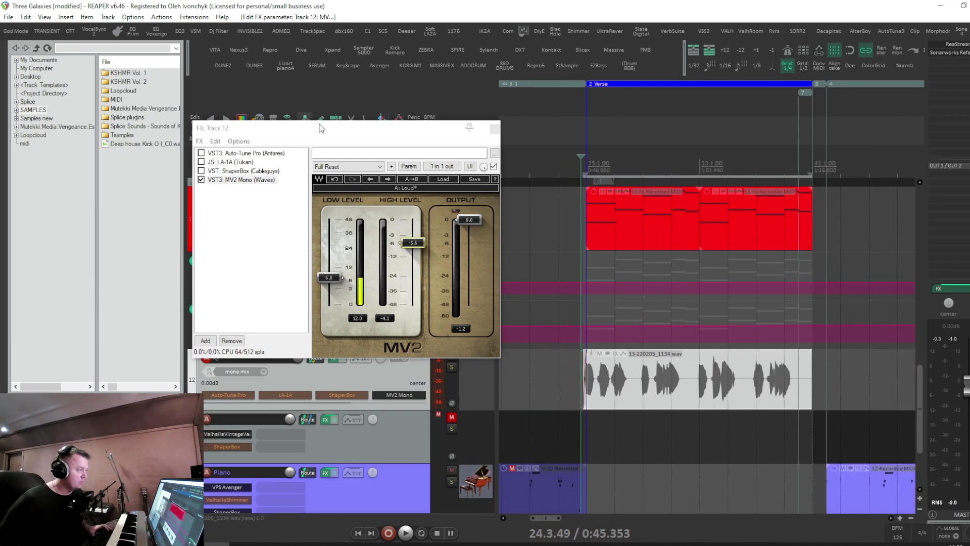
drag(317, 127, 398, 125)
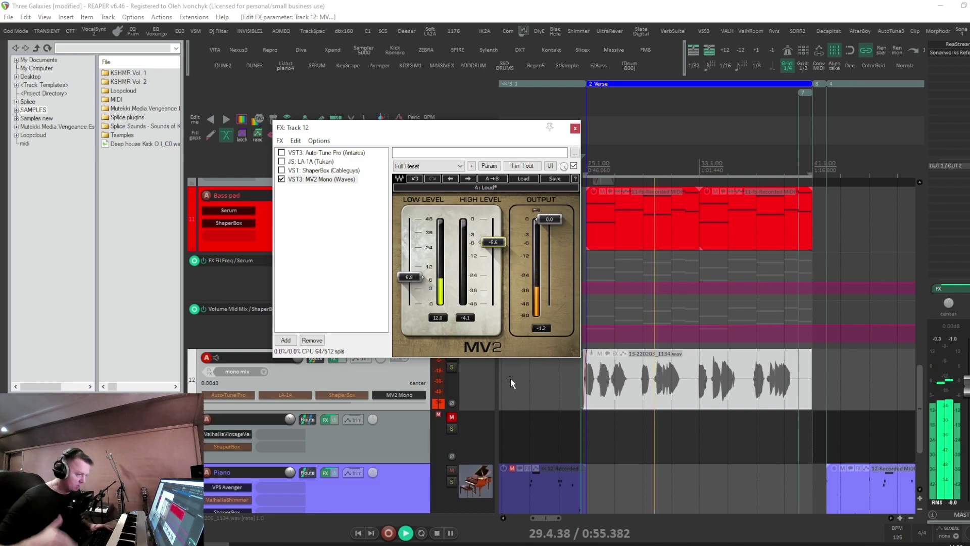
drag(493, 242, 493, 248)
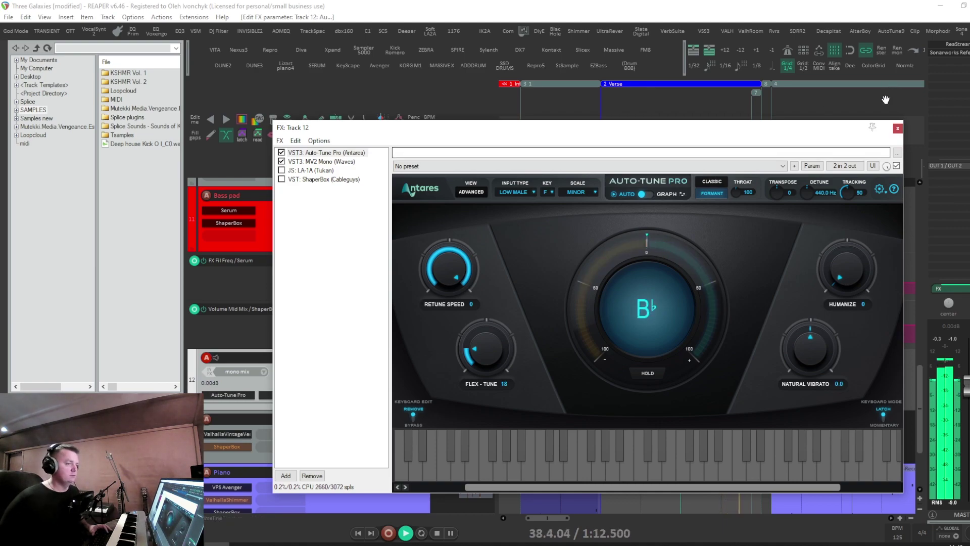
Step: Set Auto-Tune Pro on Track 12 to Retune Speed 20 and Flex-Tune 35 during playback
click(898, 129)
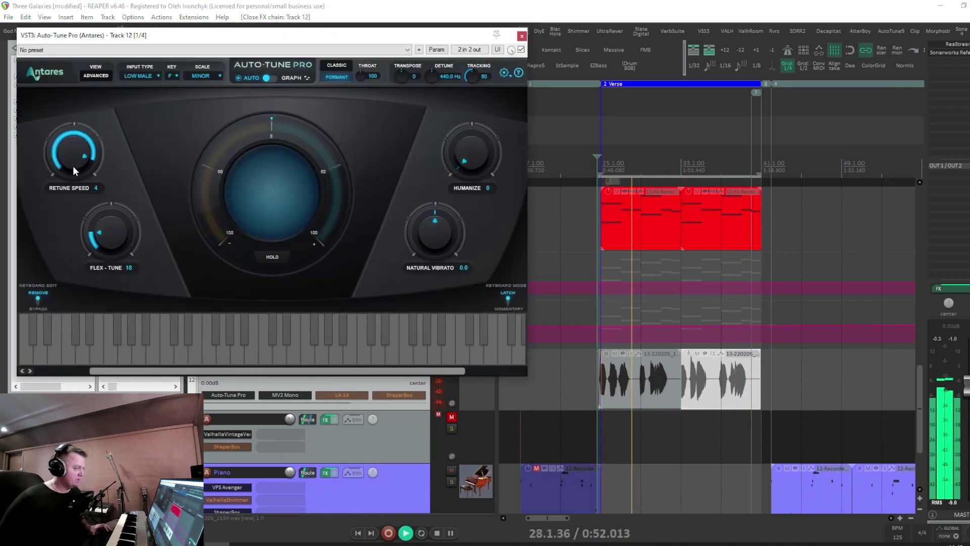
drag(74, 176, 74, 181)
drag(104, 230, 107, 218)
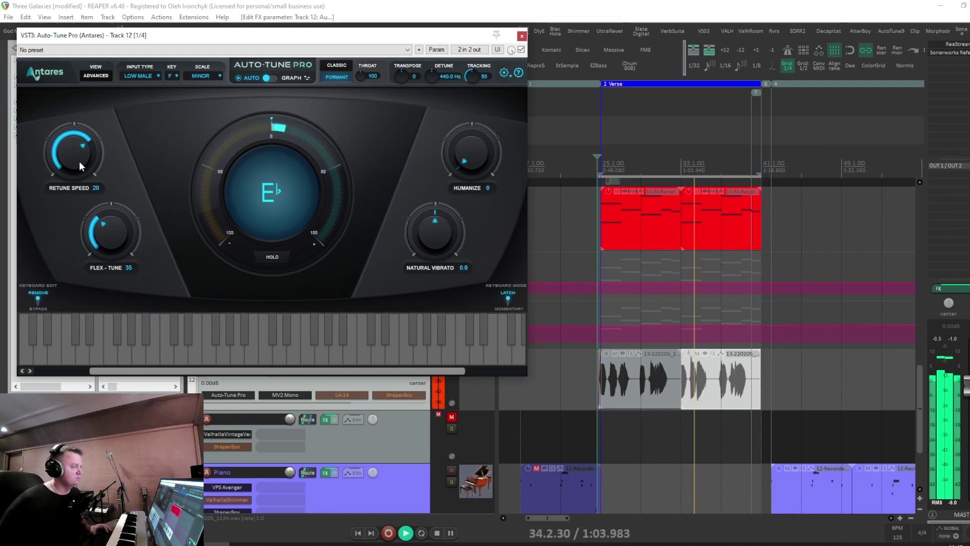
click(522, 36)
Step: Enable the LA-1A compressor on Track 12 and adjust its Peak Reduction during playback
shift+click(342, 395)
click(342, 395)
drag(329, 146, 326, 157)
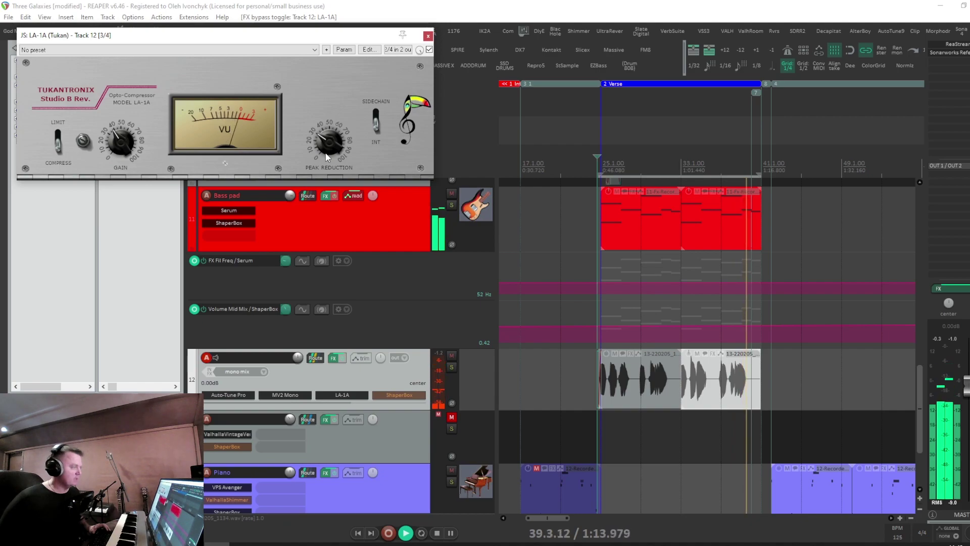
Step: Fine-tune the Peak Reduction of the LA-1A compressor on Track 12 while the verse plays
drag(318, 41, 728, 91)
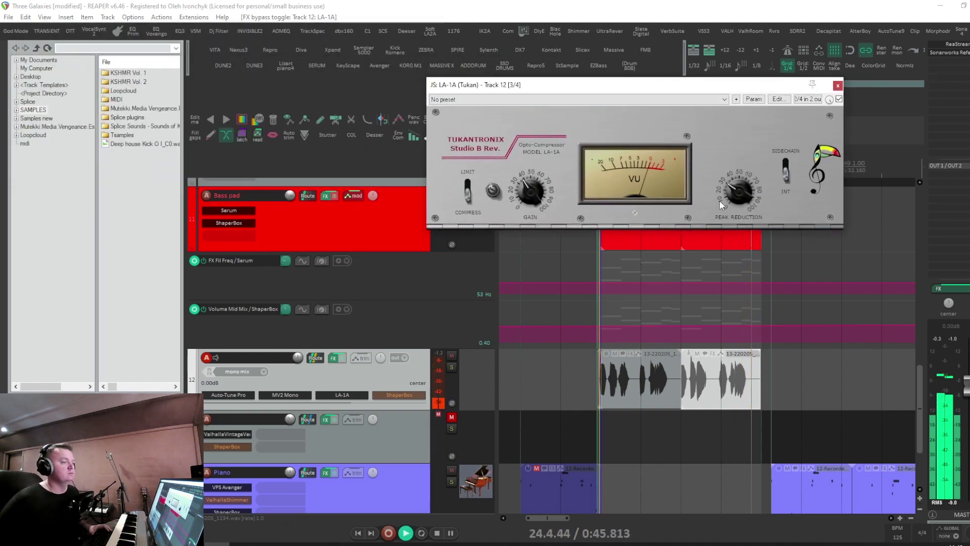
drag(733, 189, 734, 196)
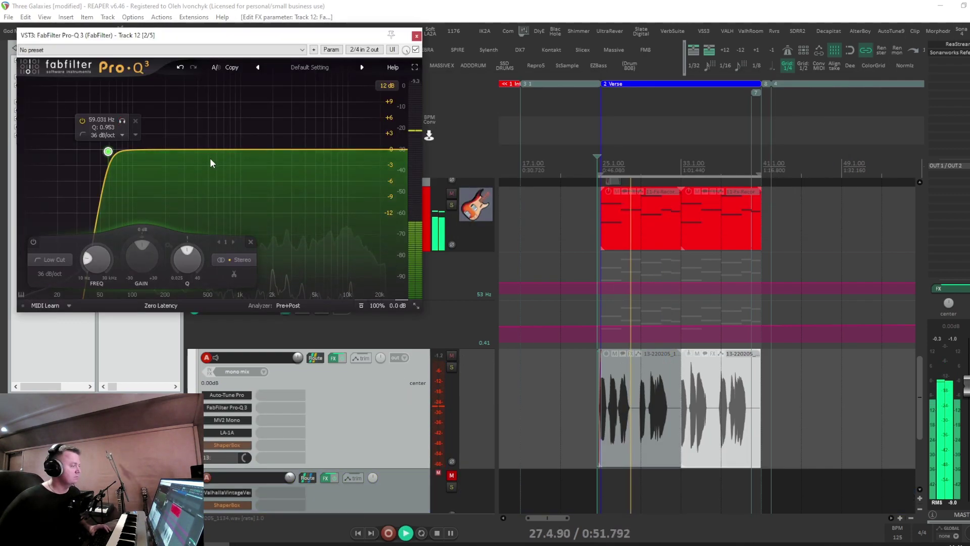
Step: Shape the Track 12 vocal in FabFilter Pro-Q 3 with a low cut and a 3.34 dB bell cut at 440.55 Hz, placing it after MV2 Mono
drag(210, 157, 108, 151)
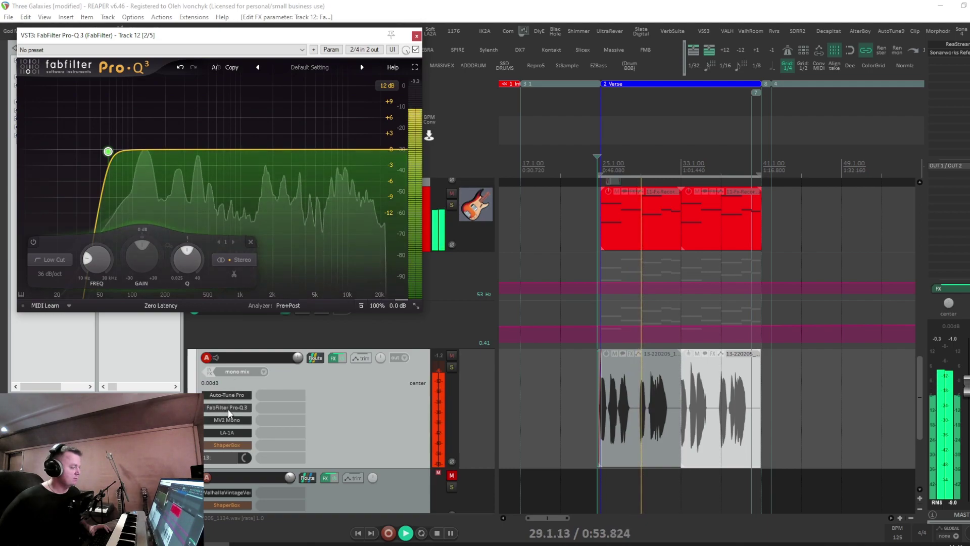
drag(228, 408, 231, 420)
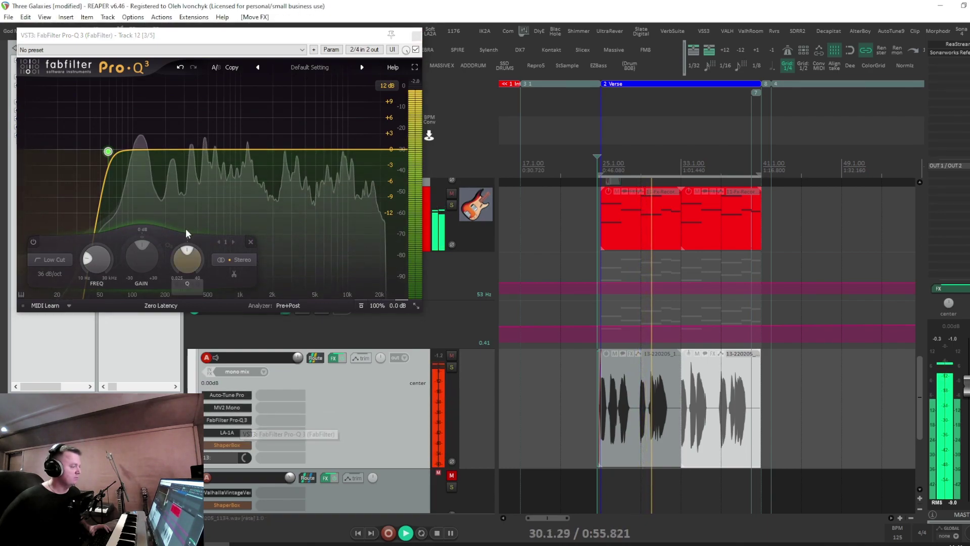
drag(152, 149, 204, 173)
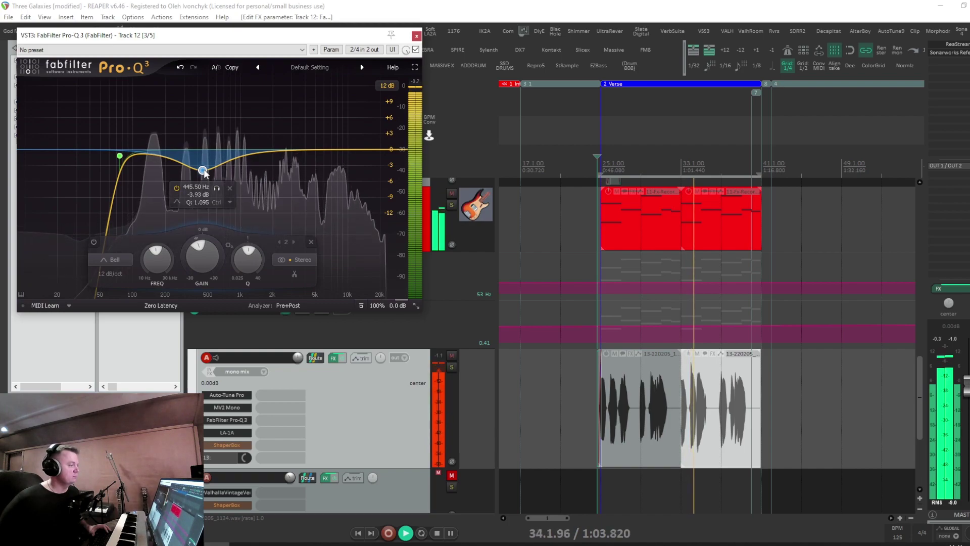
click(122, 156)
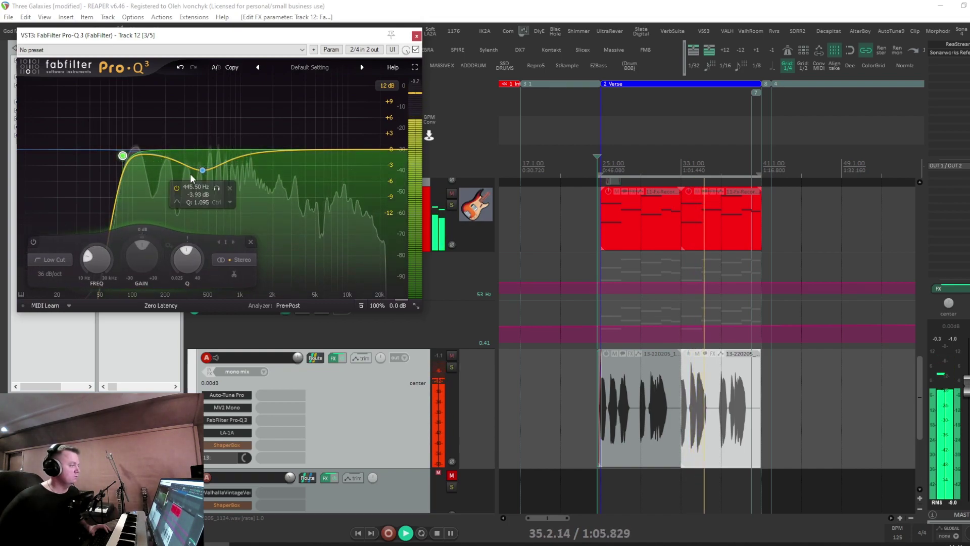
drag(202, 170, 203, 168)
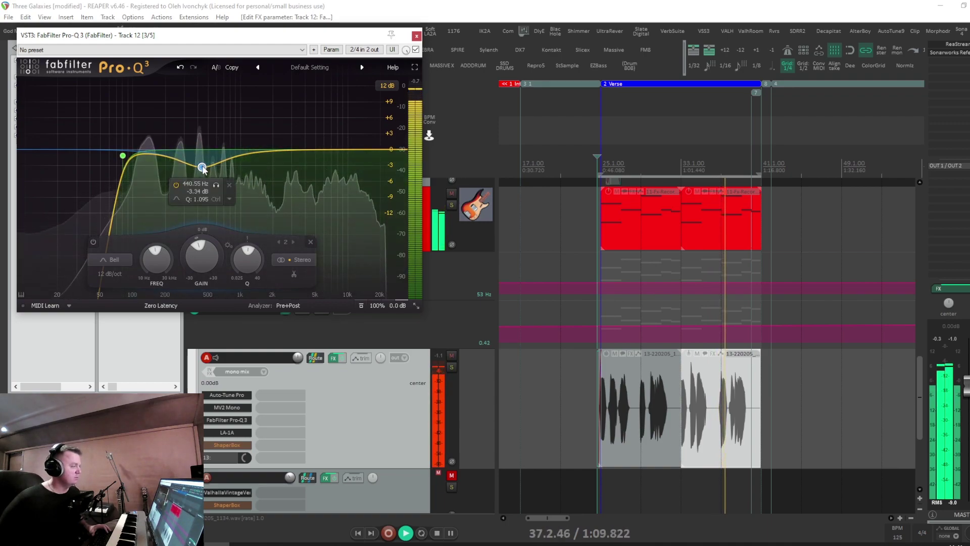
drag(122, 155, 104, 162)
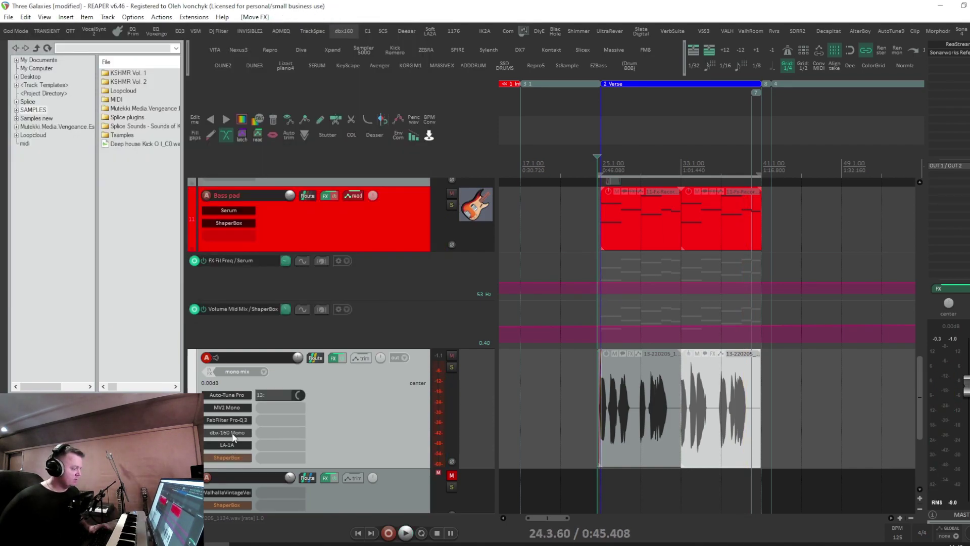
Step: Adjust the threshold, compression and output gain of dbx-160 Mono on Track 12 while playing the verse vocal
click(232, 432)
key(space)
key(space)
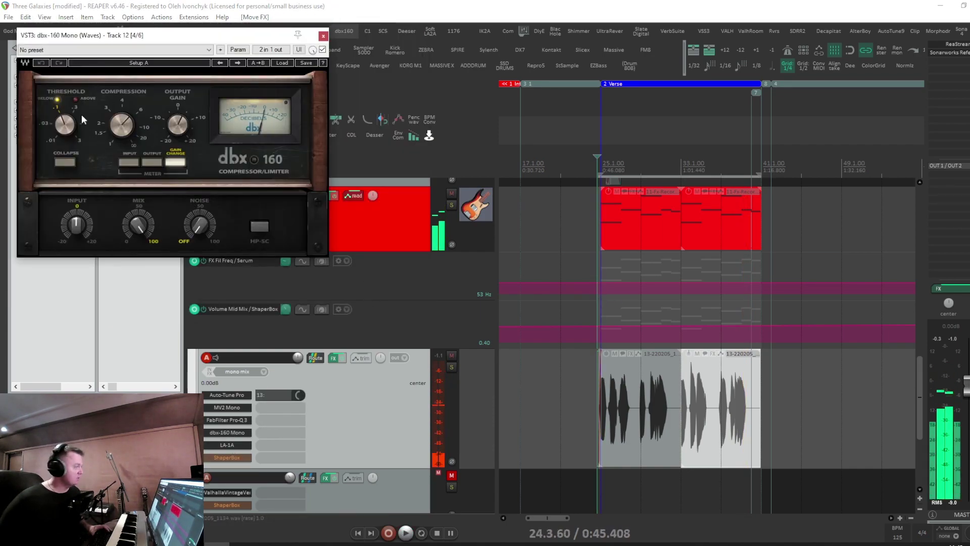
key(space)
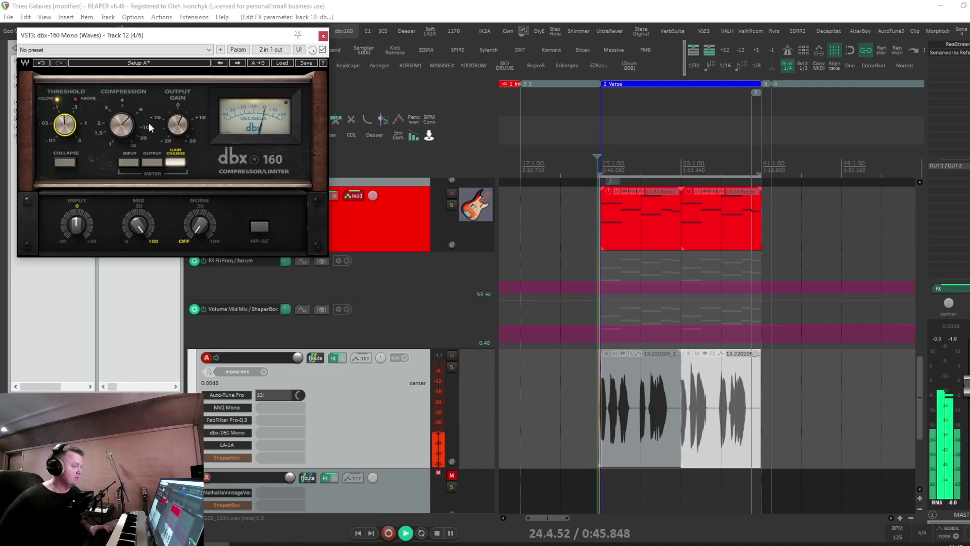
mouse_move(108, 129)
mouse_down()
mouse_move(109, 111)
mouse_move(122, 139)
mouse_up()
click(177, 124)
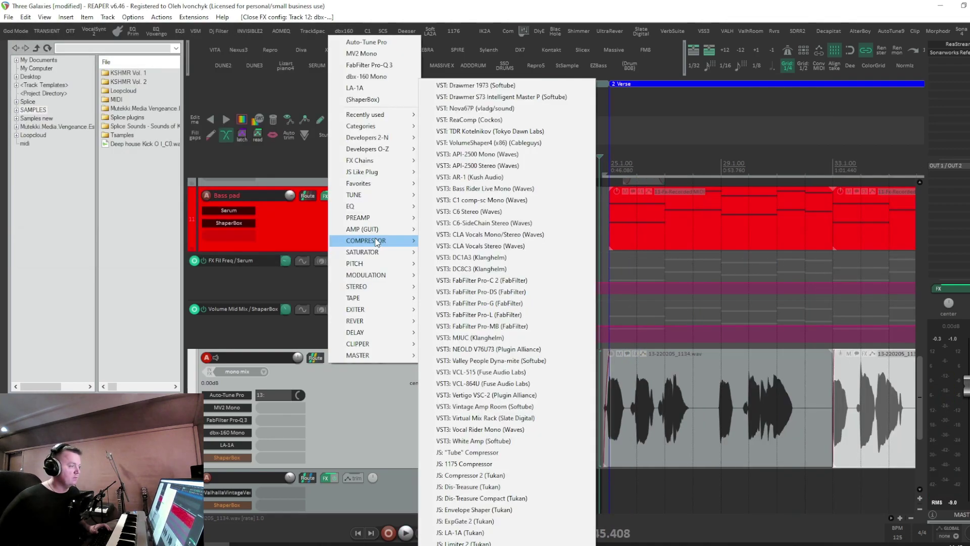
Step: Add the C6 Stereo multiband compressor to Track 12, load its Lead A vocal preset and play the verse
click(488, 212)
click(366, 63)
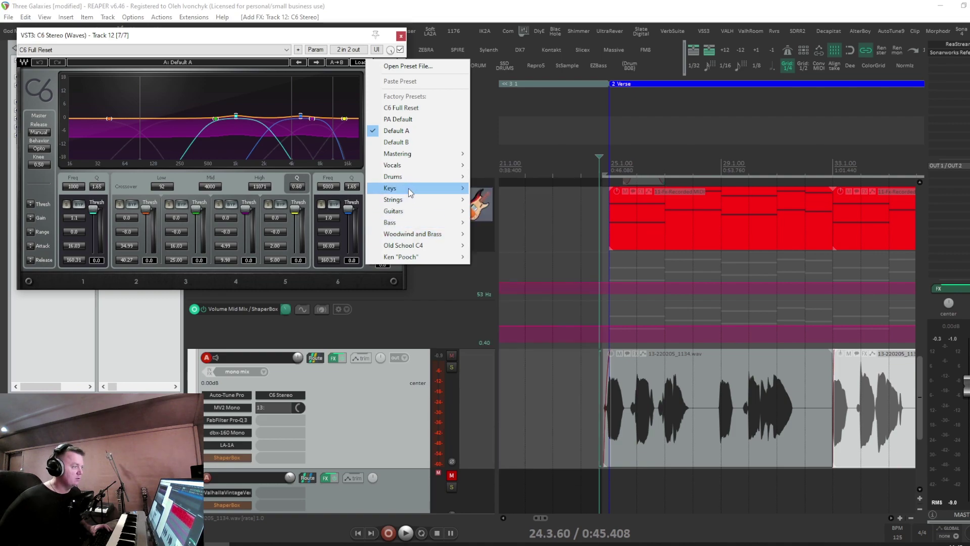
mouse_move(411, 171)
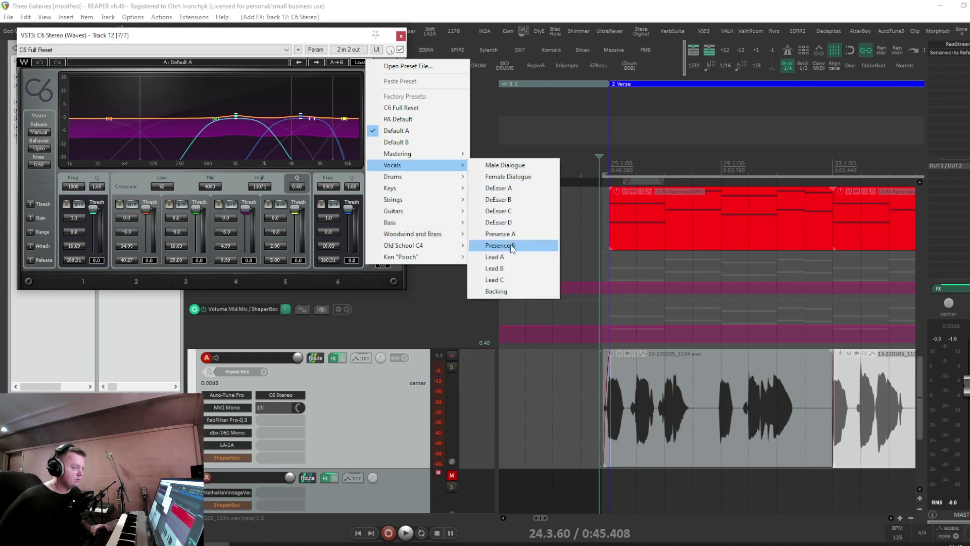
click(501, 257)
key(space)
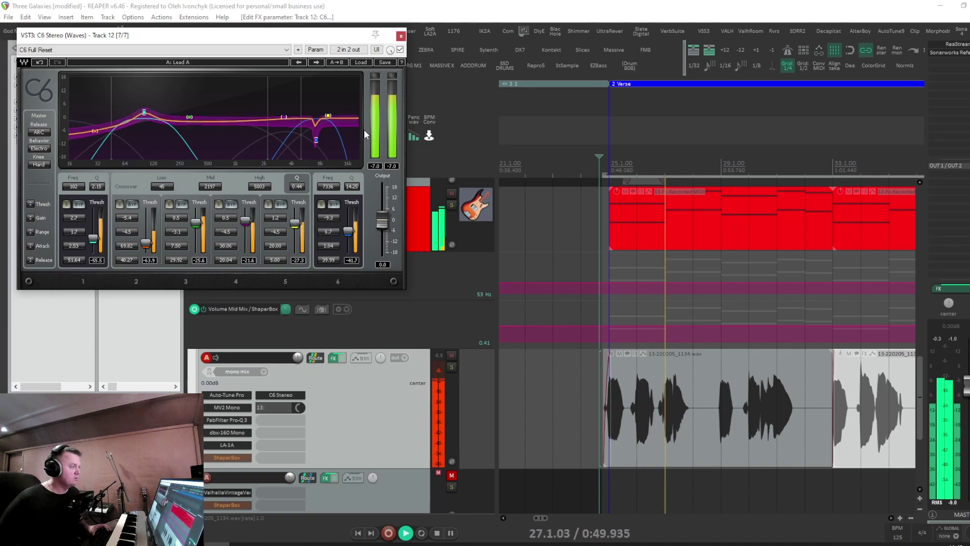
Step: Compare C6 Stereo bypassed and active, load its Lead B preset and reshape the upper bands during playback
shift+click(283, 395)
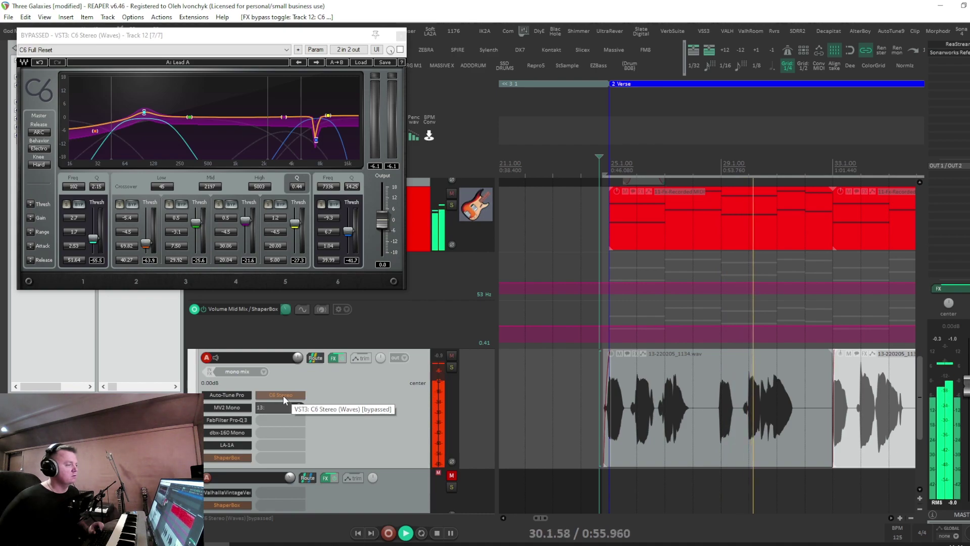
shift+click(283, 395)
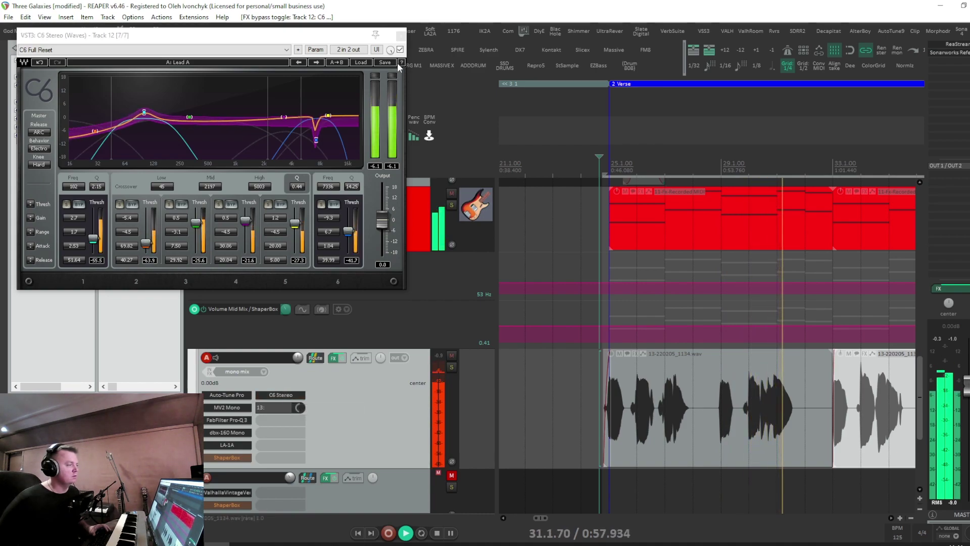
click(316, 62)
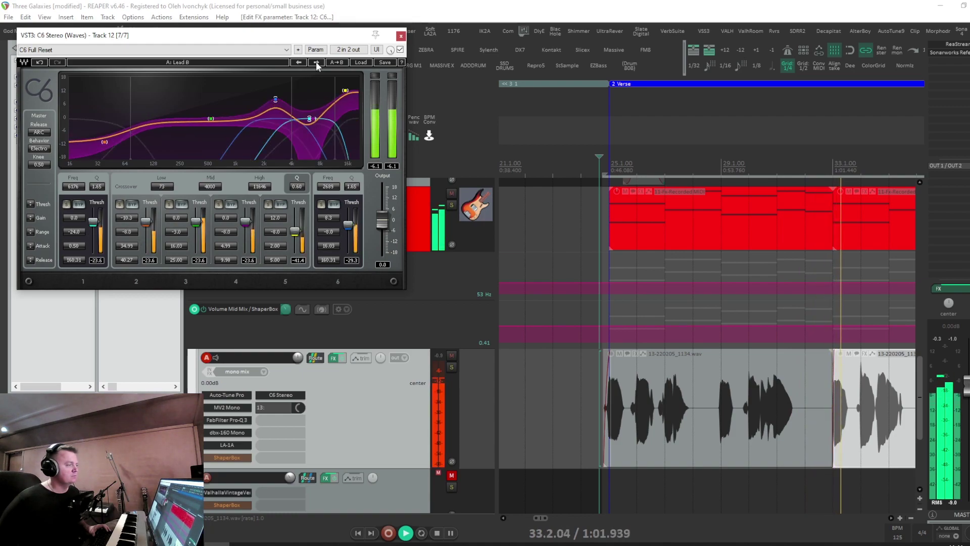
drag(345, 90, 277, 102)
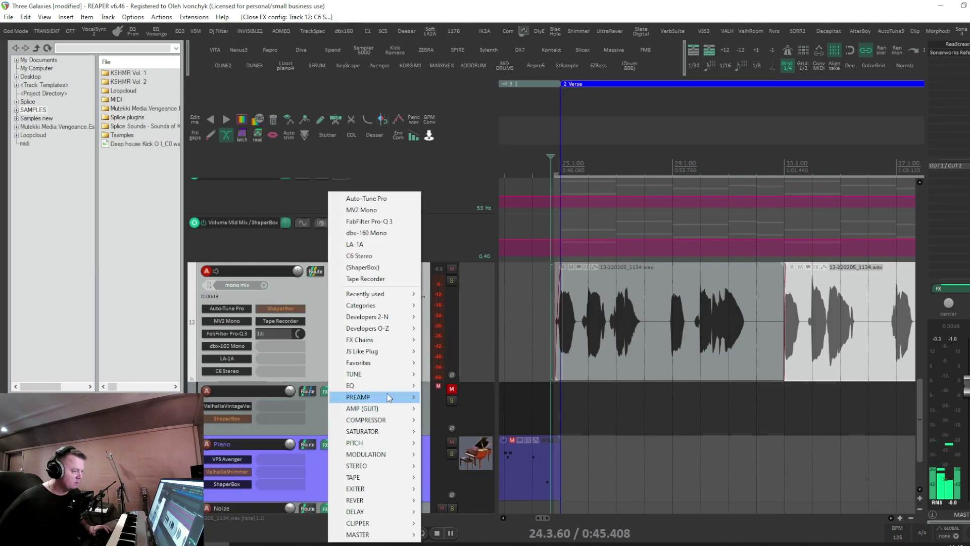
Step: Add the Tukan PreAmp to Track 12, raise its input during playback and place it before Tape Recorder
mouse_move(389, 398)
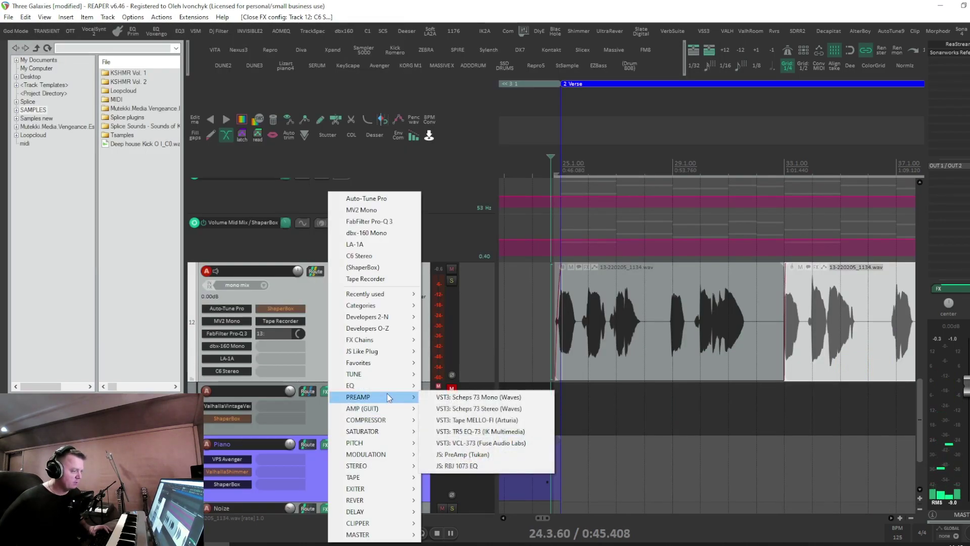
click(480, 454)
key(space)
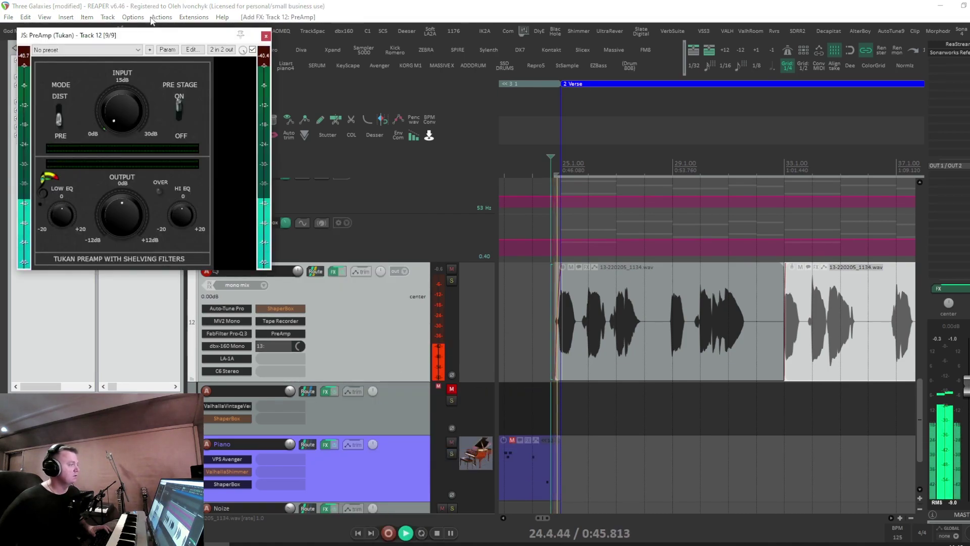
mouse_move(124, 110)
mouse_down()
mouse_move(123, 80)
mouse_move(127, 97)
mouse_up()
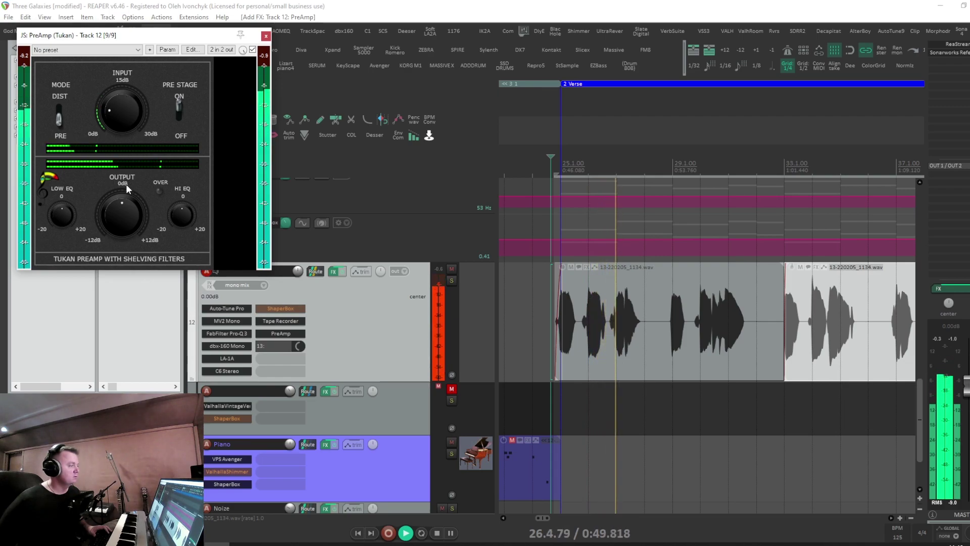
drag(158, 37, 222, 51)
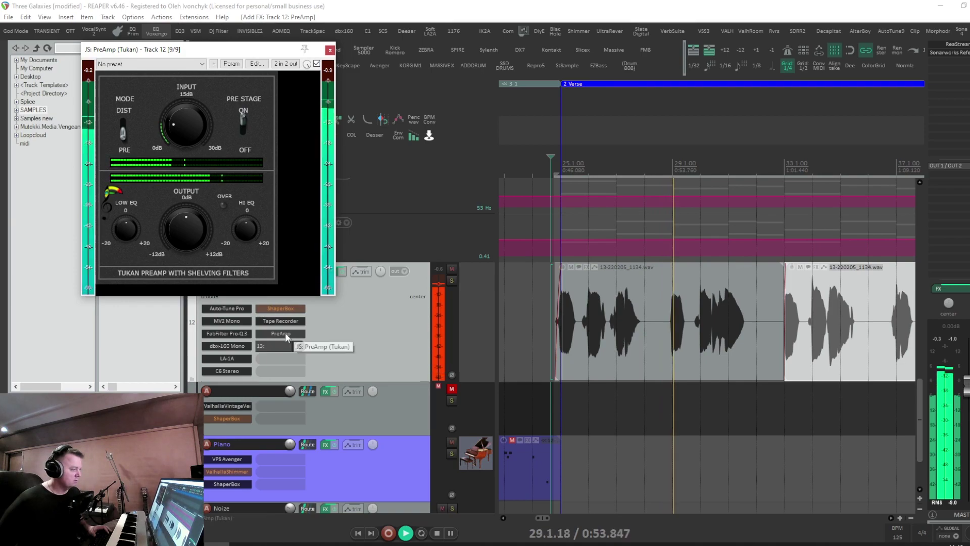
mouse_move(286, 325)
mouse_down()
mouse_move(264, 321)
mouse_move(276, 323)
mouse_up()
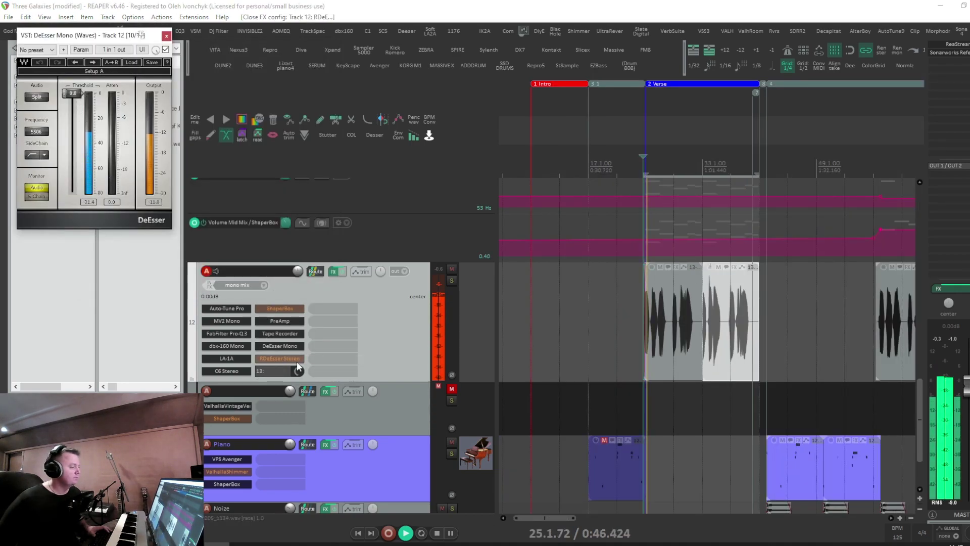
Step: Place DeEsser Mono before PreAmp on Track 12, set its threshold to -22.0 and replay the vocal from bar 27
drag(285, 347, 283, 323)
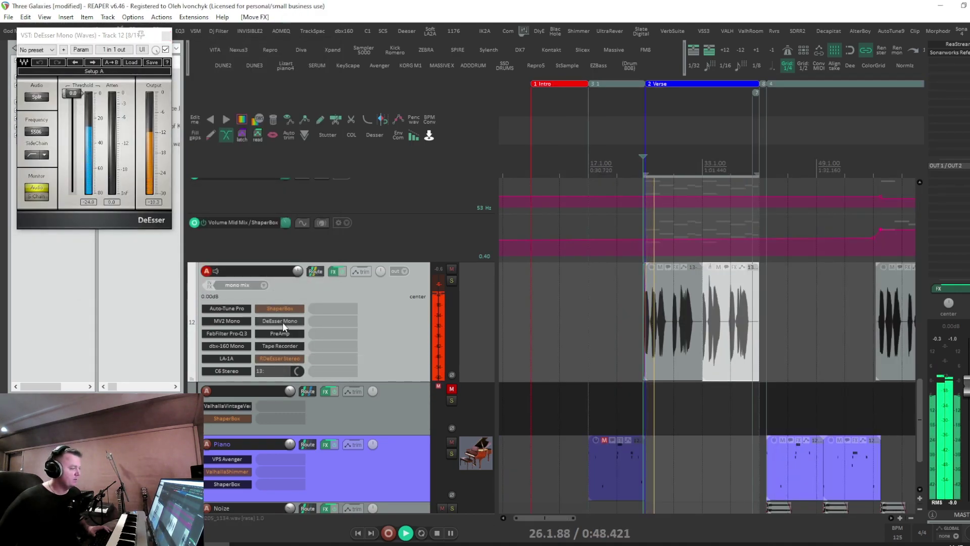
drag(81, 99, 74, 122)
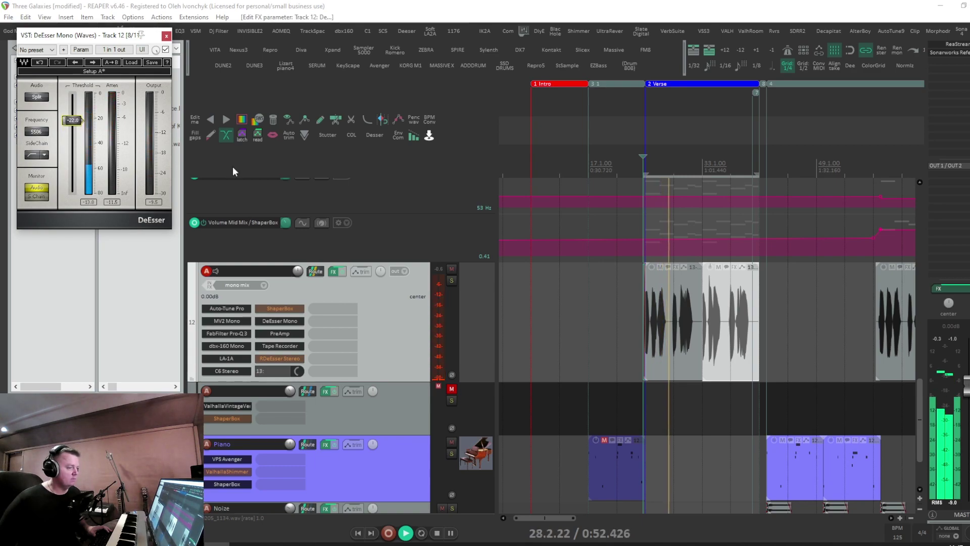
scroll(658, 284, up, 7)
key(space)
click(646, 167)
key(space)
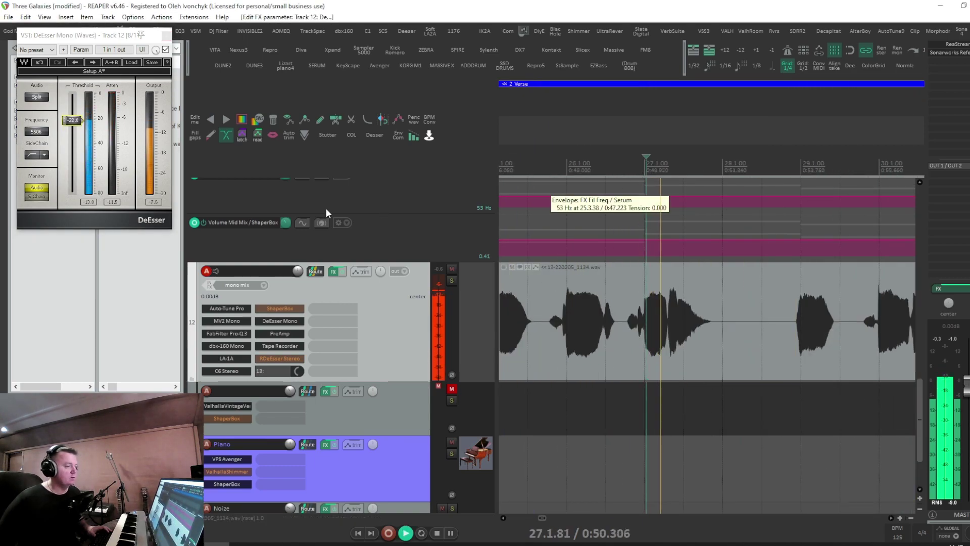
Step: Set the DeEsser Mono threshold to -14.2 while replaying the phrase at bar 27, and stop playback
drag(76, 119, 77, 114)
key(space)
key(space)
key(space)
key(space)
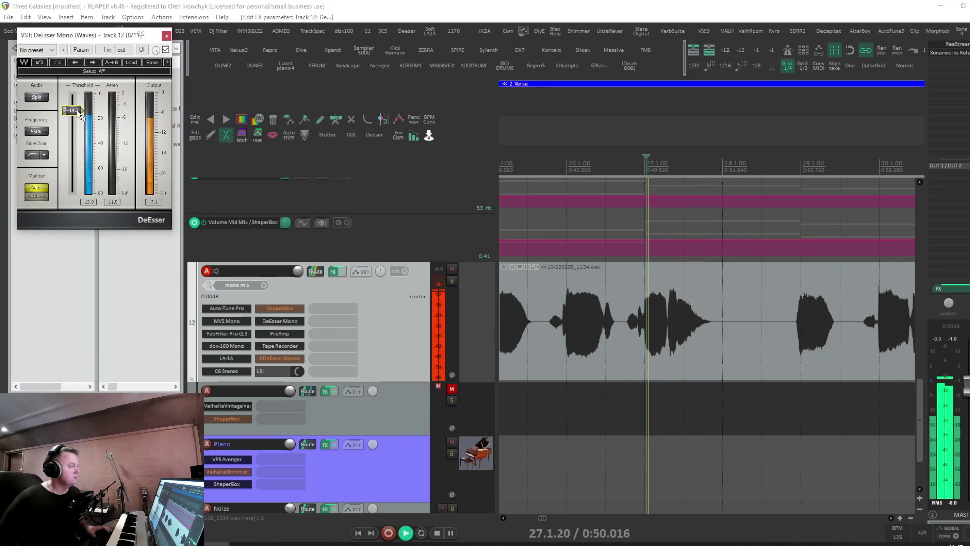
key(space)
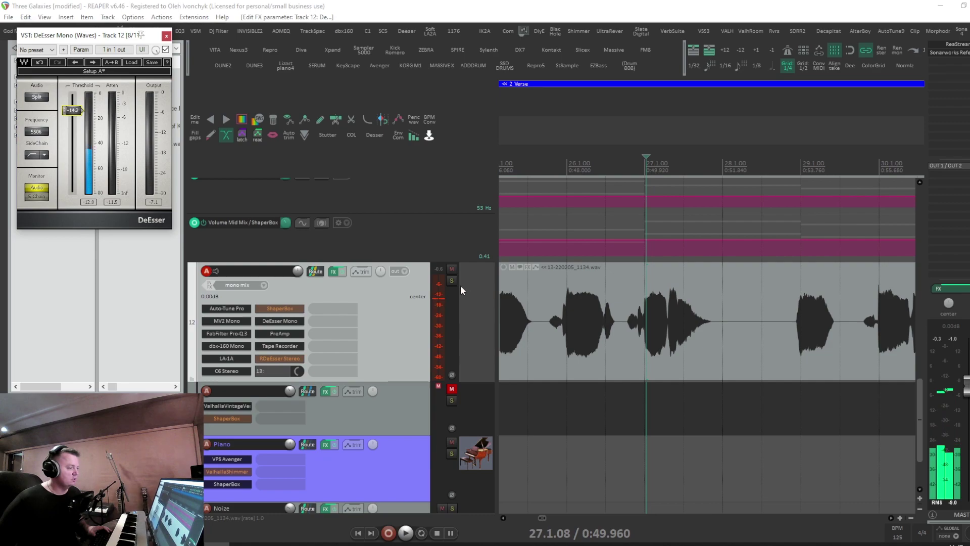
Step: Insert a new track below Track 12, name it PC VOC and add a send to it from Track 12
right_click(417, 356)
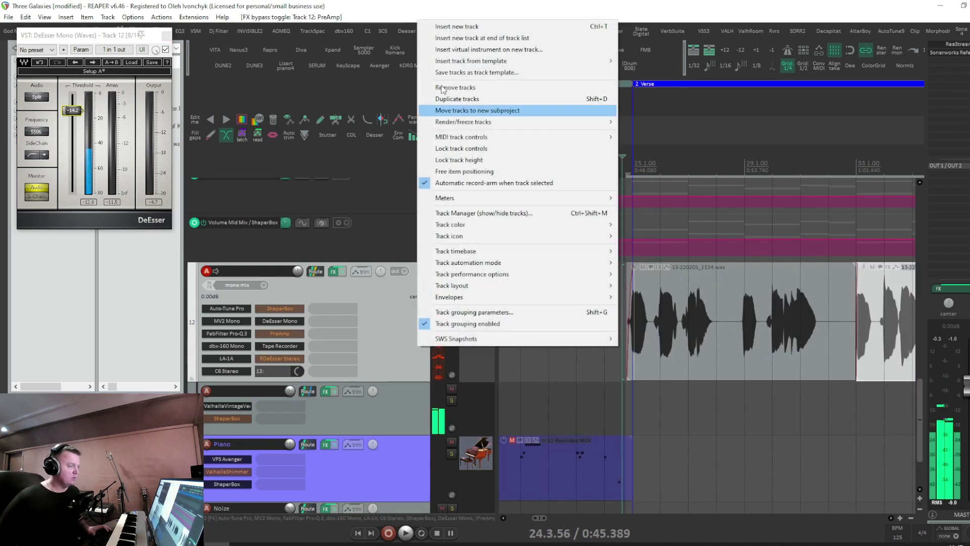
click(457, 27)
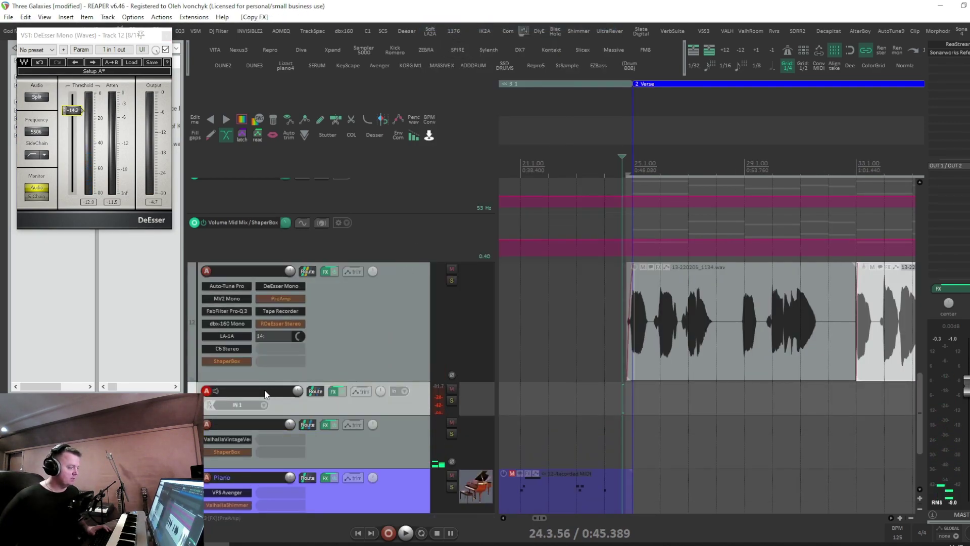
text(PC VOC)
key(Return)
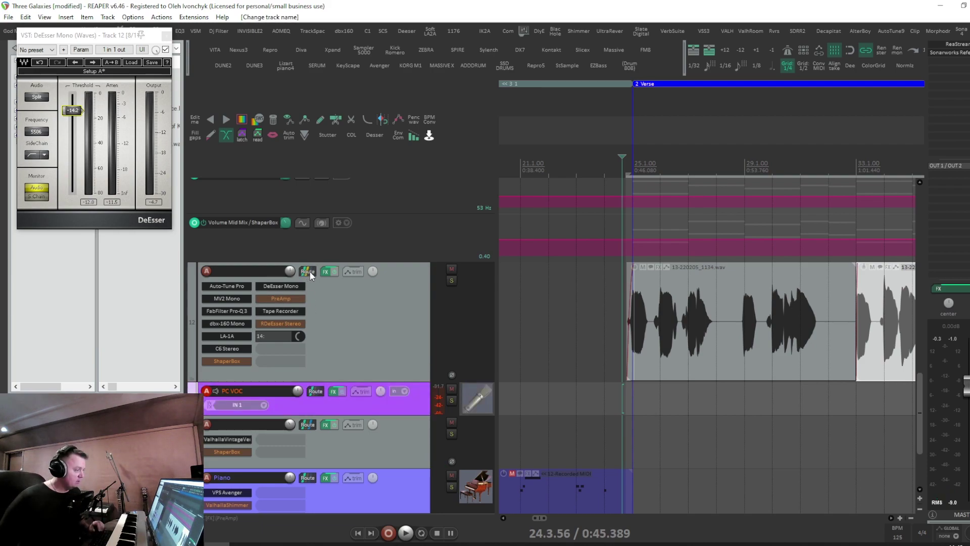
drag(318, 393, 318, 394)
click(479, 398)
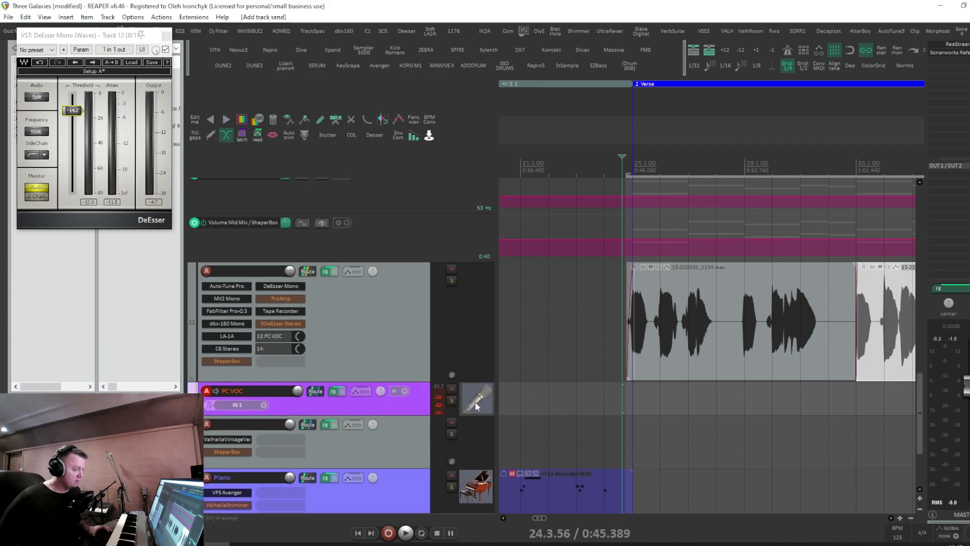
Step: Solo PC VOC during playback, enable its PreAmp and adjust the input and output levels, and turn the solo off and stop
click(451, 401)
key(space)
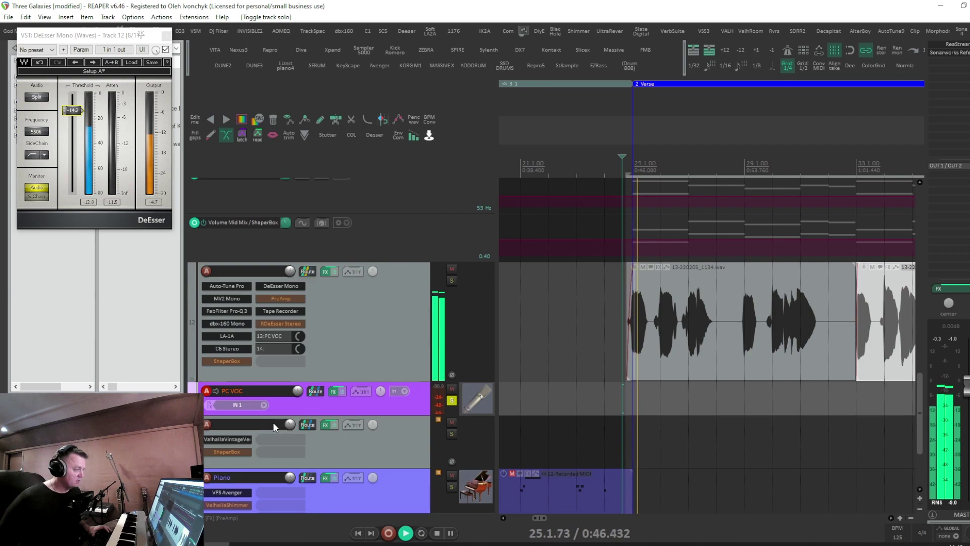
click(334, 392)
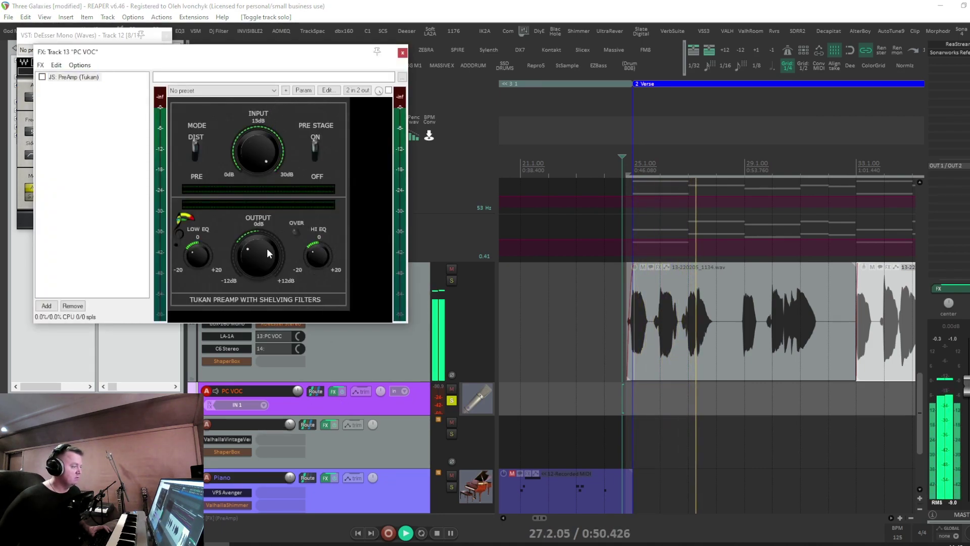
click(452, 399)
key(space)
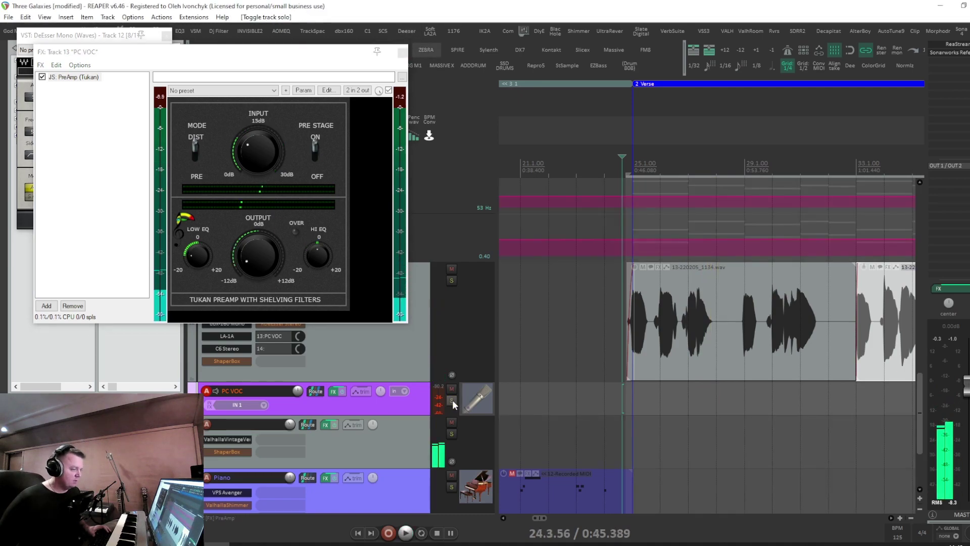
Step: During playback, adjust the PC VOC track's volume, raise its PreAmp low EQ slightly and lower the PreAmp input
key(space)
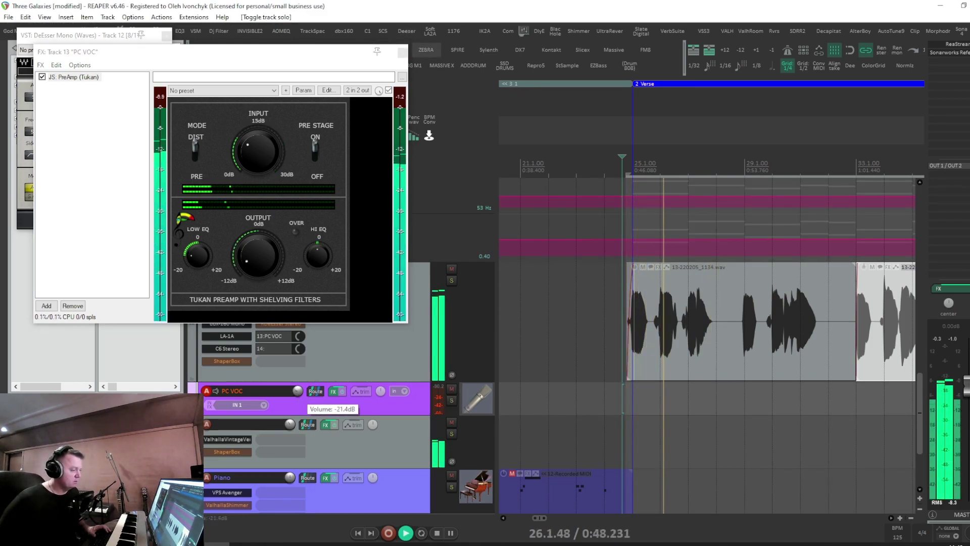
drag(298, 390, 298, 392)
scroll(298, 390, up, 4)
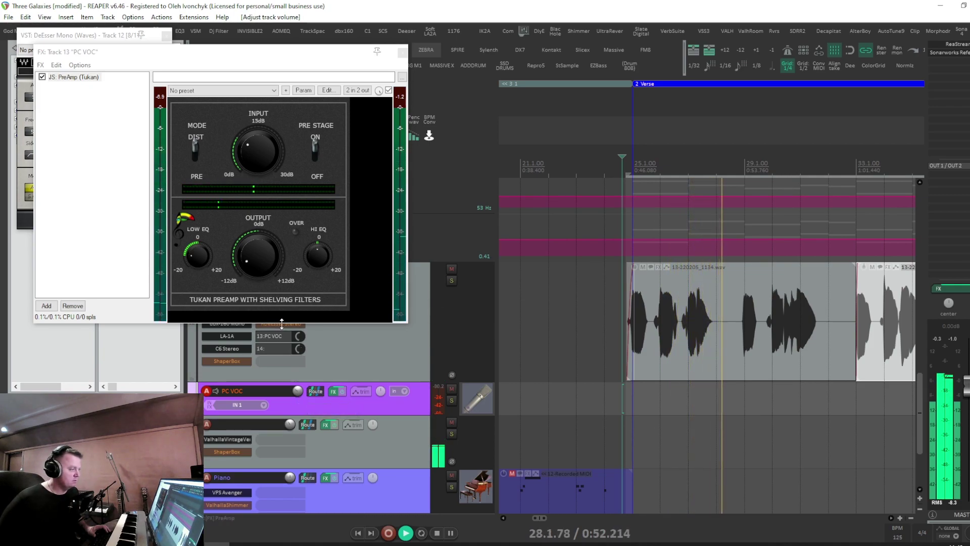
drag(196, 256, 199, 251)
drag(256, 155, 252, 163)
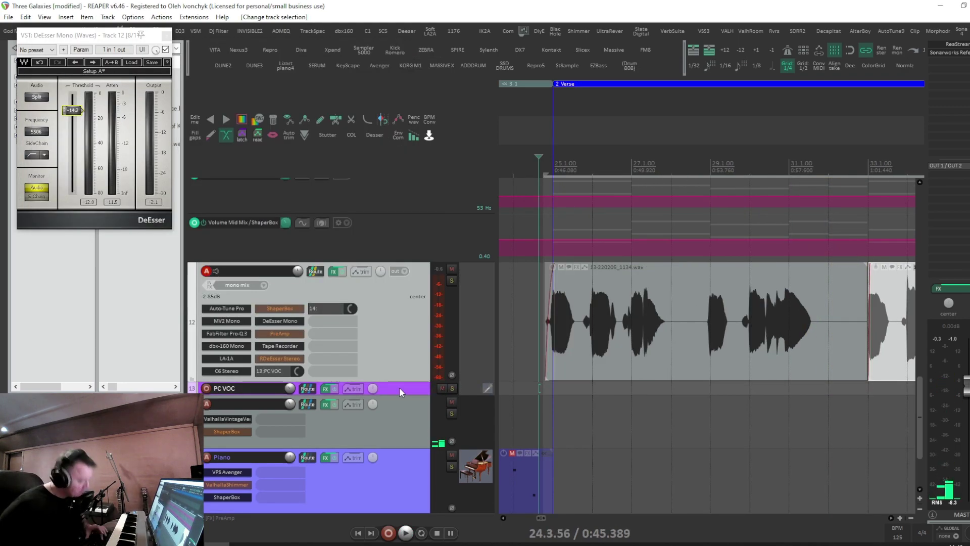
Step: Group the vocal track and PC VOC into a new folder track, enlarge the folder's row and close the DeEsser window
key(f)
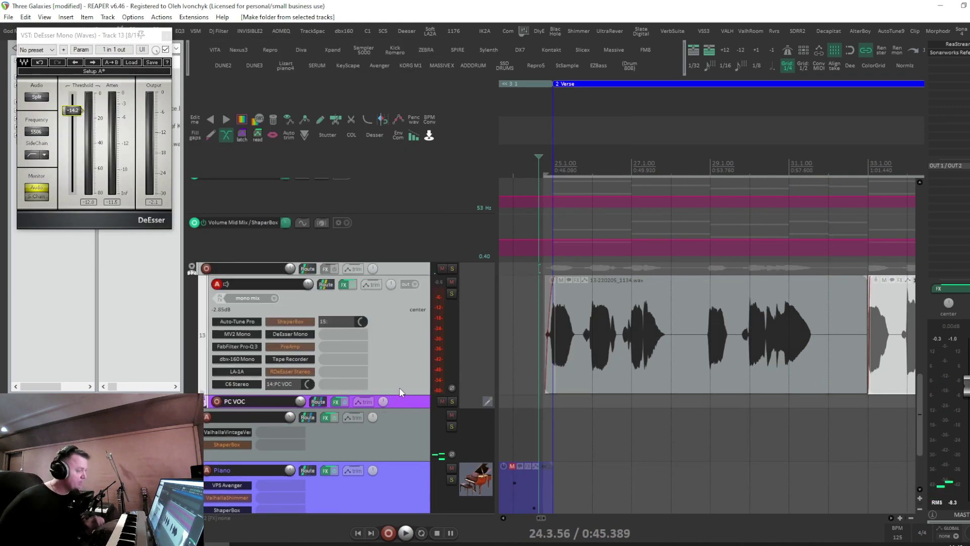
drag(411, 274, 412, 315)
click(407, 302)
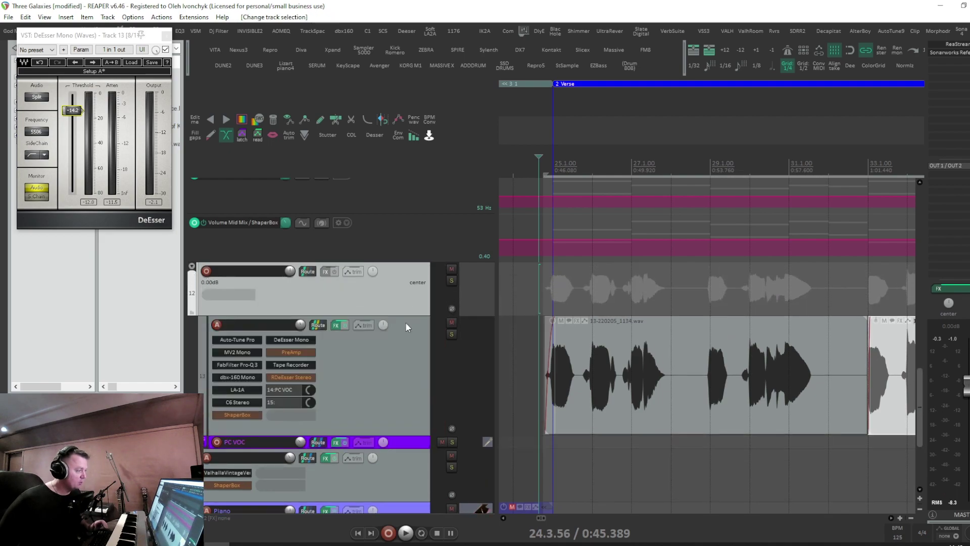
click(166, 35)
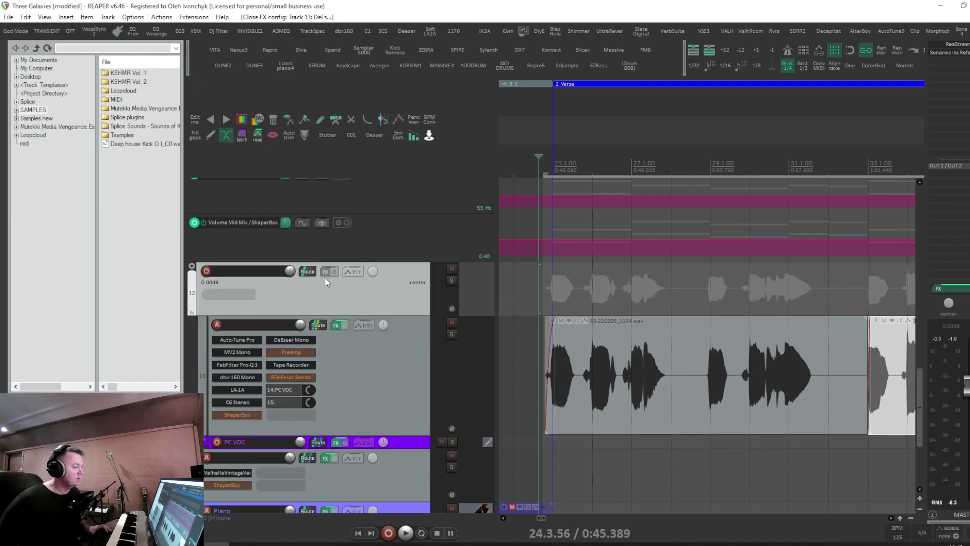
Step: Insert the Kush Audio AR-1 compressor on the vocal folder track and move its window clear of the track list
right_click(325, 272)
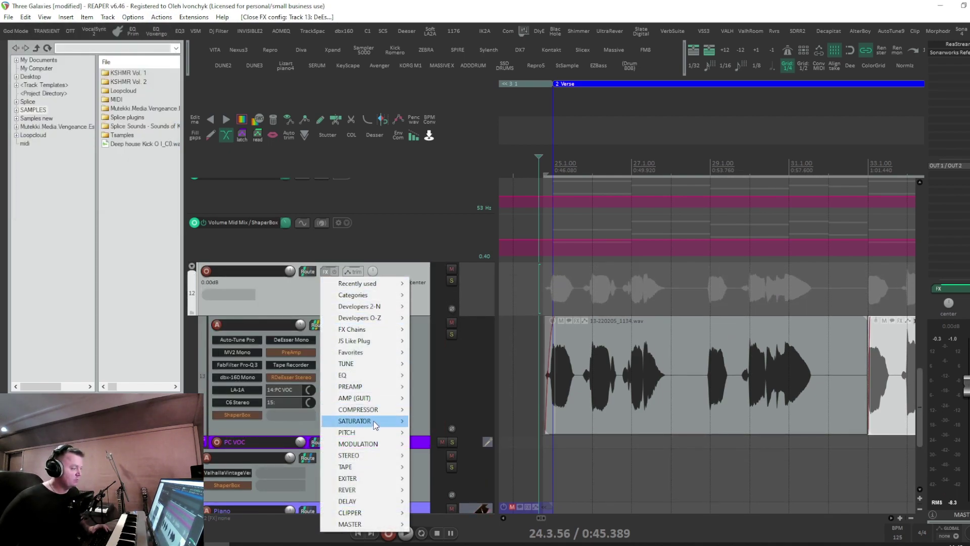
mouse_move(373, 410)
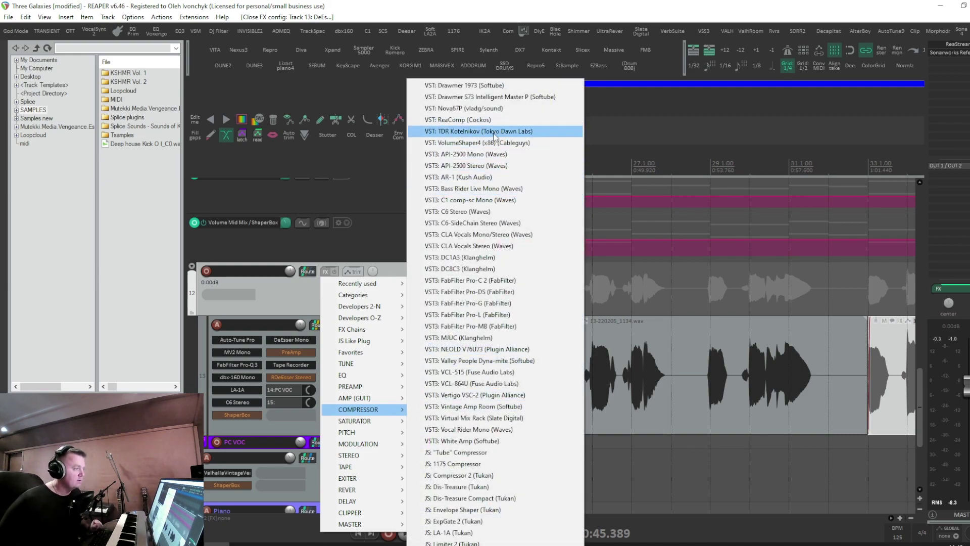
click(478, 178)
drag(385, 35, 685, 74)
Step: During playback, set the AR-1 threshold to -28.0 dBu, tone to -31 and attack to 7.0 ms
key(space)
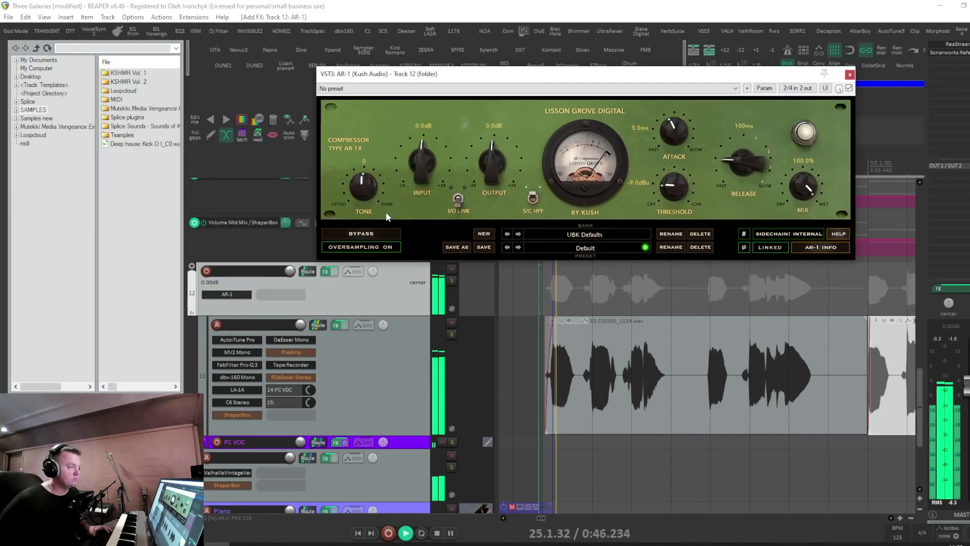
drag(671, 188, 678, 122)
drag(359, 182, 358, 186)
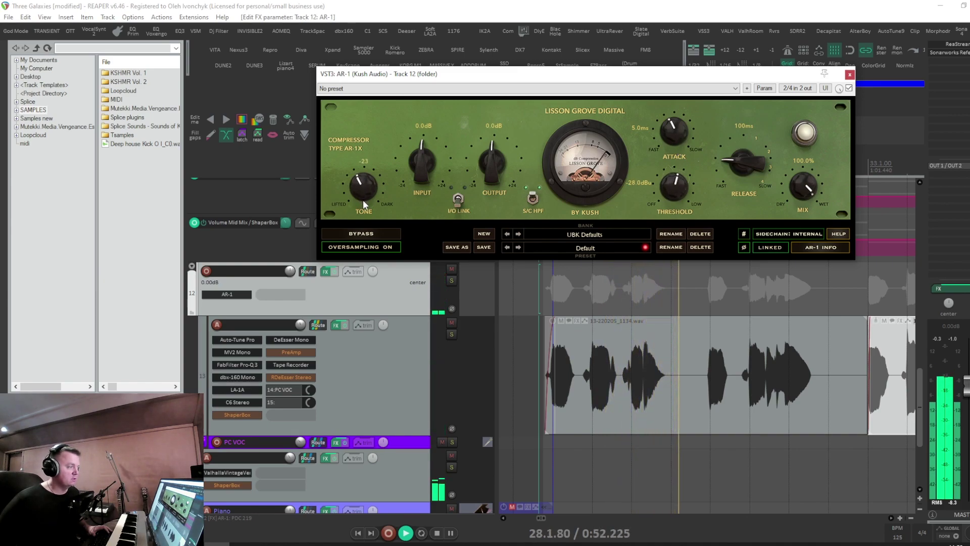
mouse_move(675, 127)
mouse_down()
mouse_move(679, 167)
mouse_move(675, 133)
mouse_up()
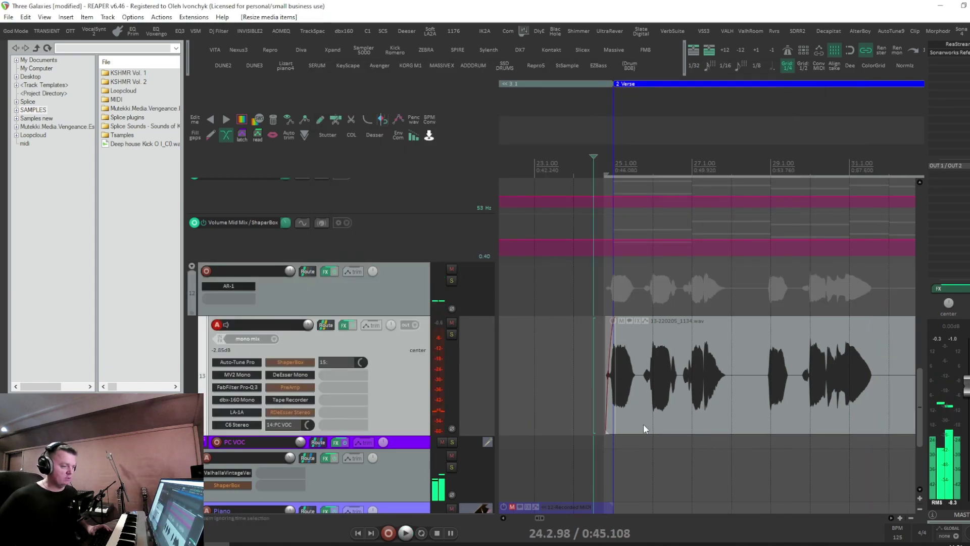
Step: Split the short breath before bar 26 into its own vocal item, trim its start, lower its volume and replay it
scroll(647, 424, up, 3)
click(646, 405)
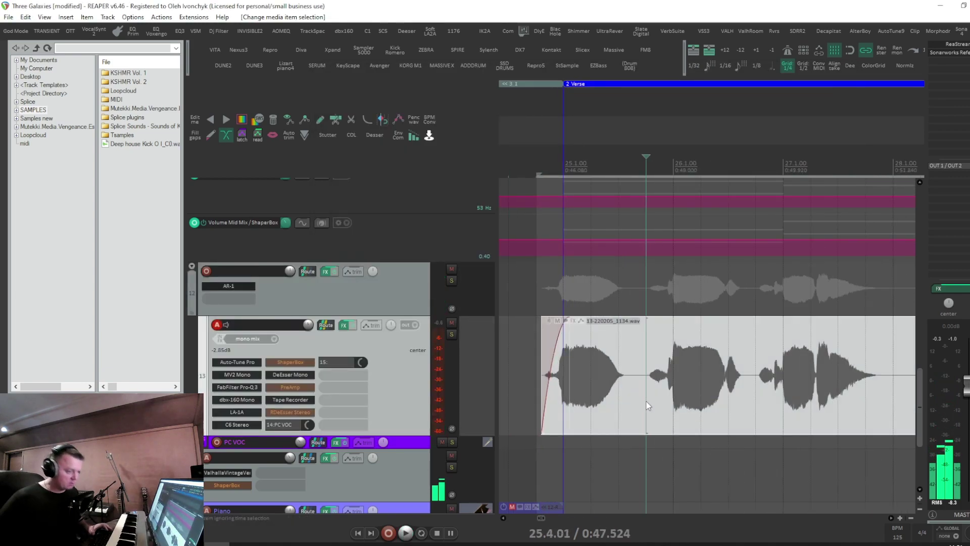
key(s)
drag(649, 400, 655, 402)
click(666, 393)
key(s)
click(662, 390)
drag(660, 320, 661, 396)
click(629, 306)
key(space)
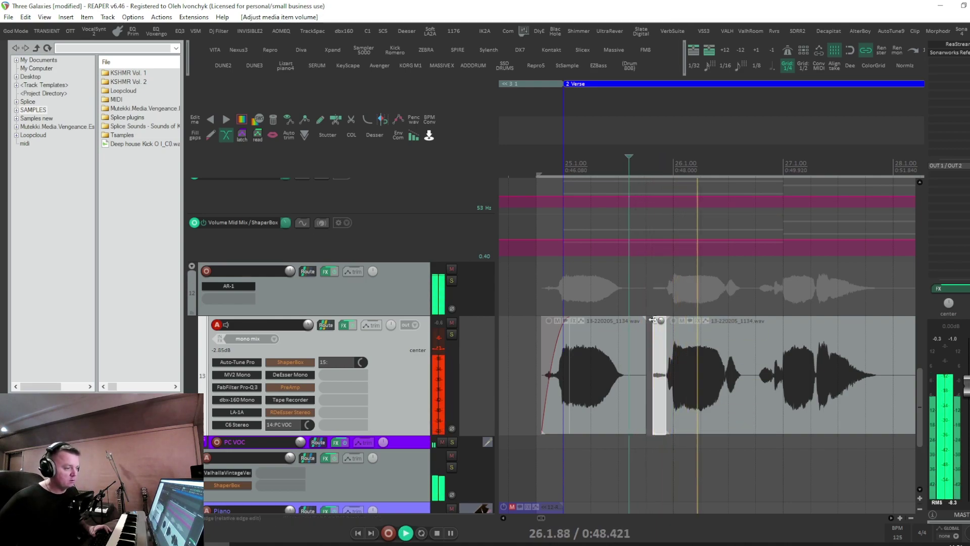
Step: Split the breath before bar 27 into its own vocal item, lower its volume to -17.0 dB and replay it
click(758, 395)
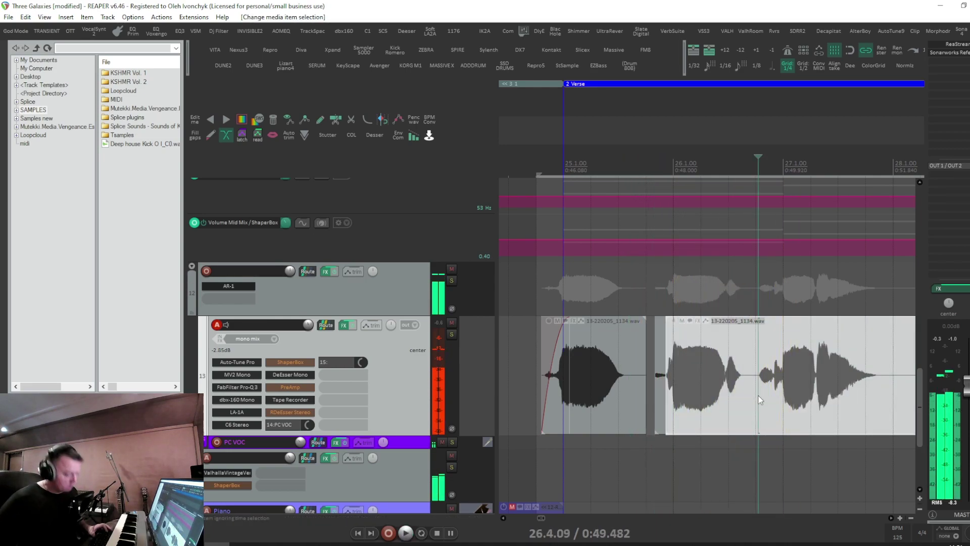
key(space)
key(s)
scroll(758, 396, up, 3)
click(663, 398)
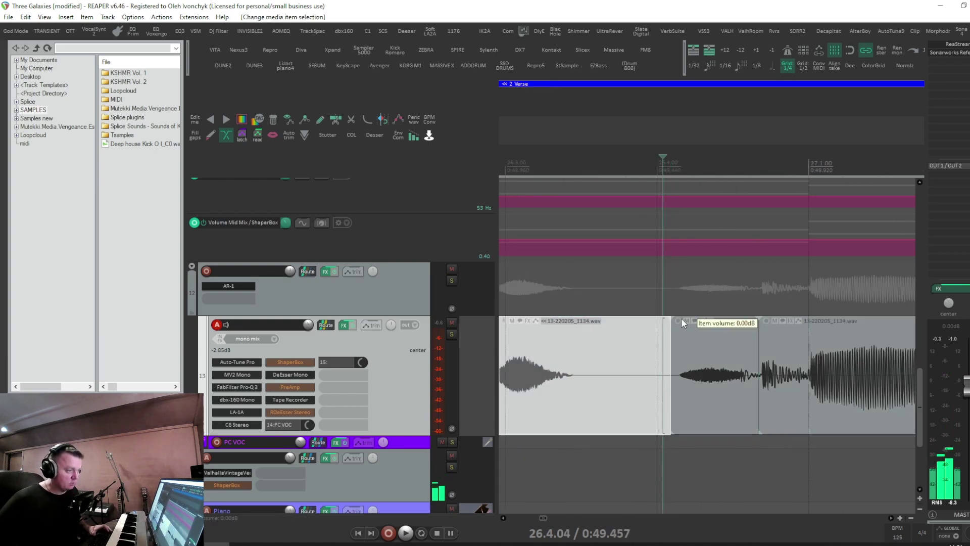
click(681, 337)
drag(678, 329, 682, 414)
click(621, 169)
key(space)
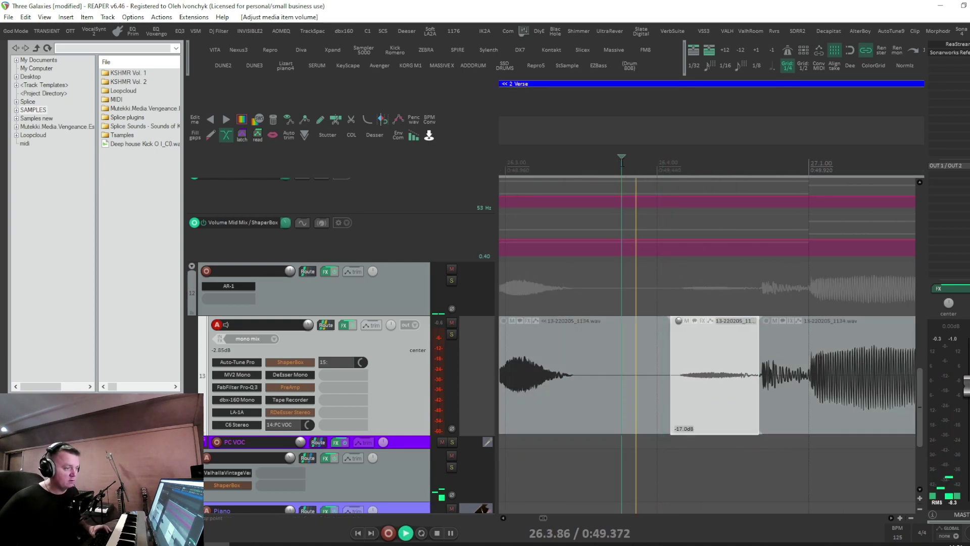
Step: Listen on through the verse vocal and place the edit cursor in the phrase after bar 29
scroll(712, 380, down, 3)
scroll(611, 399, down, 7)
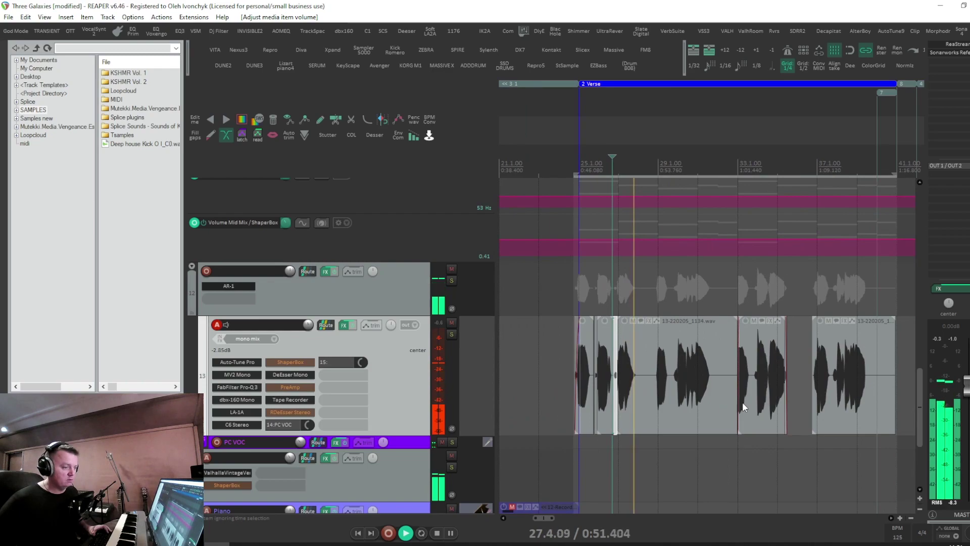
scroll(730, 402, up, 4)
scroll(595, 395, down, 2)
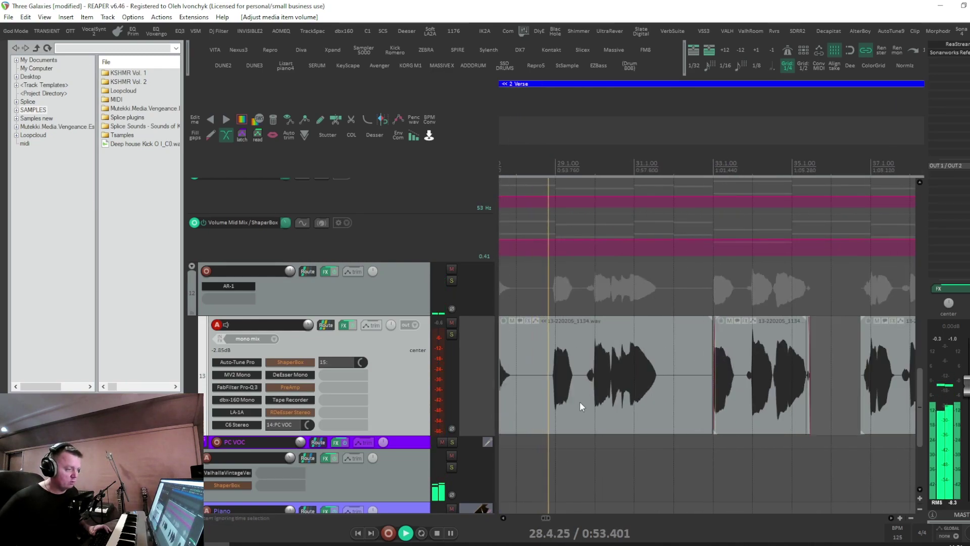
scroll(584, 399, up, 5)
click(596, 399)
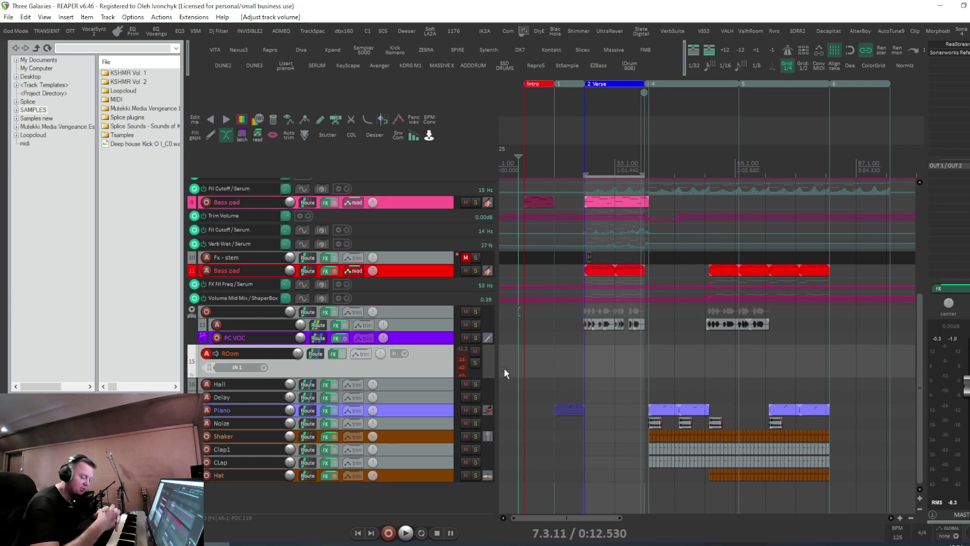
Step: Compare the vocal folder's AR-1 bypassed and enabled during playback, and set its threshold to -39.7 dBu
key(space)
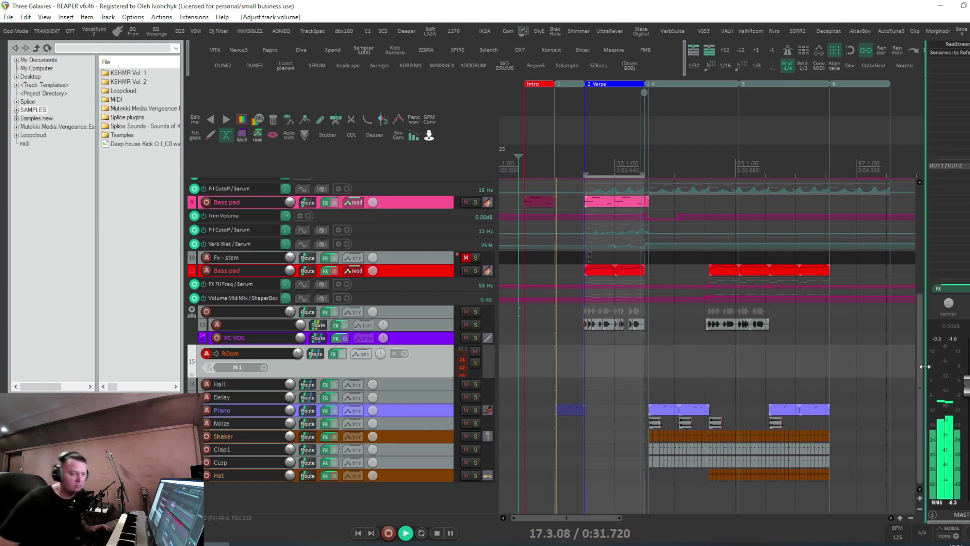
drag(921, 401, 925, 307)
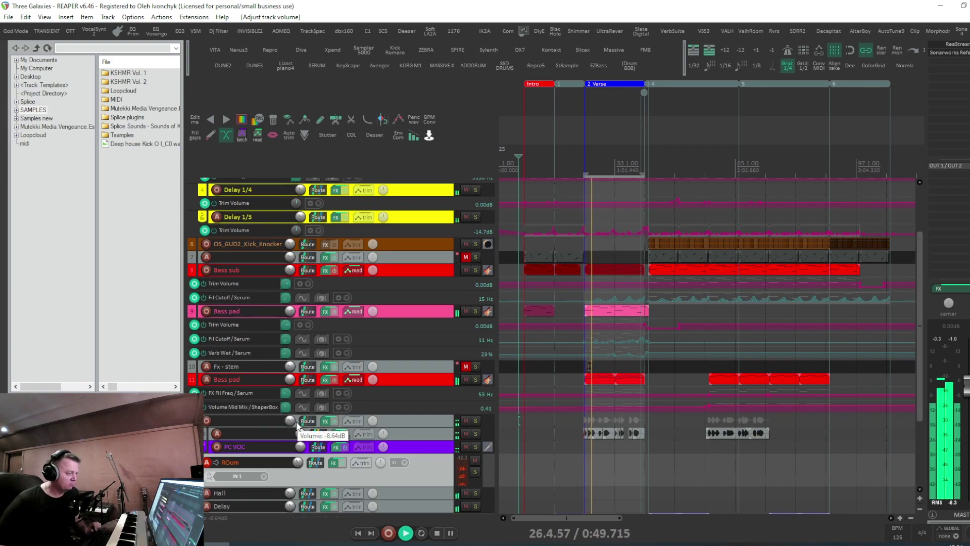
click(325, 422)
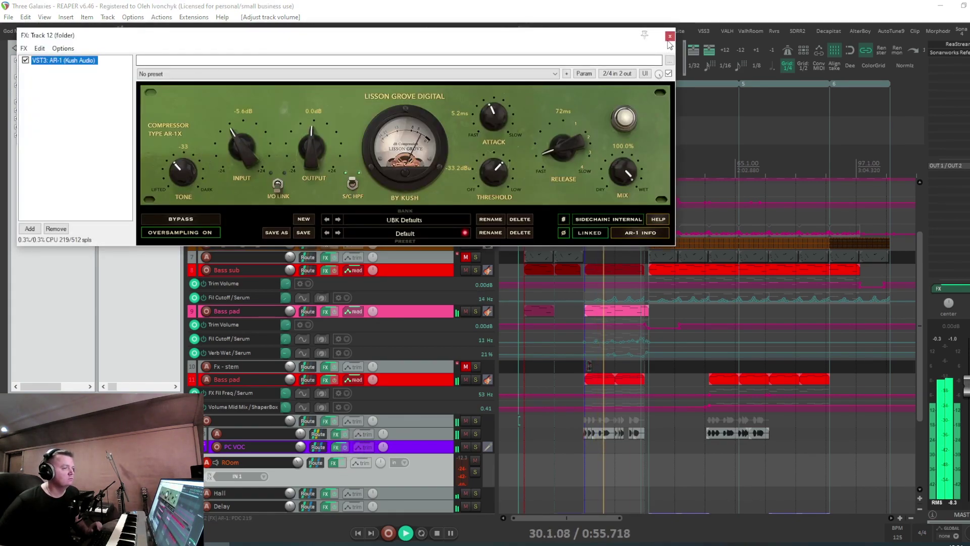
click(668, 73)
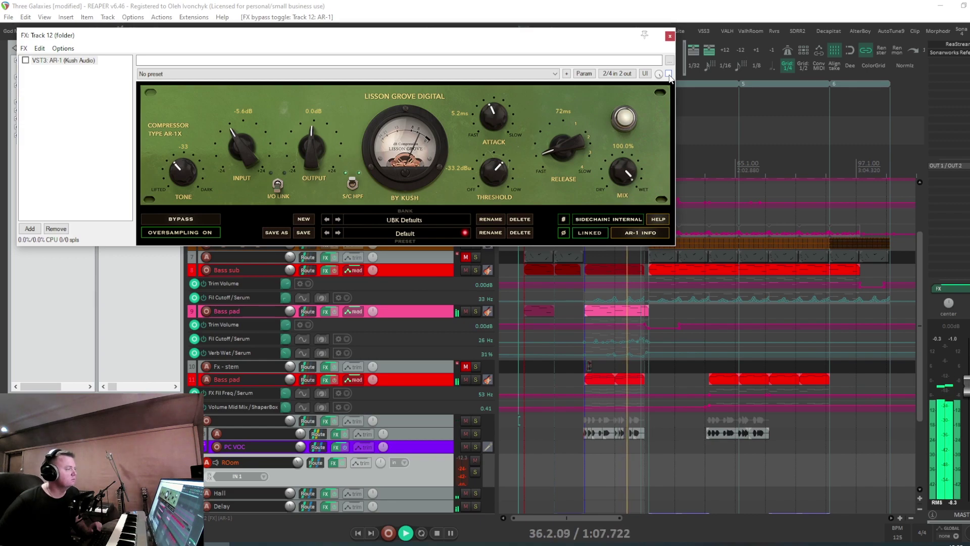
click(668, 74)
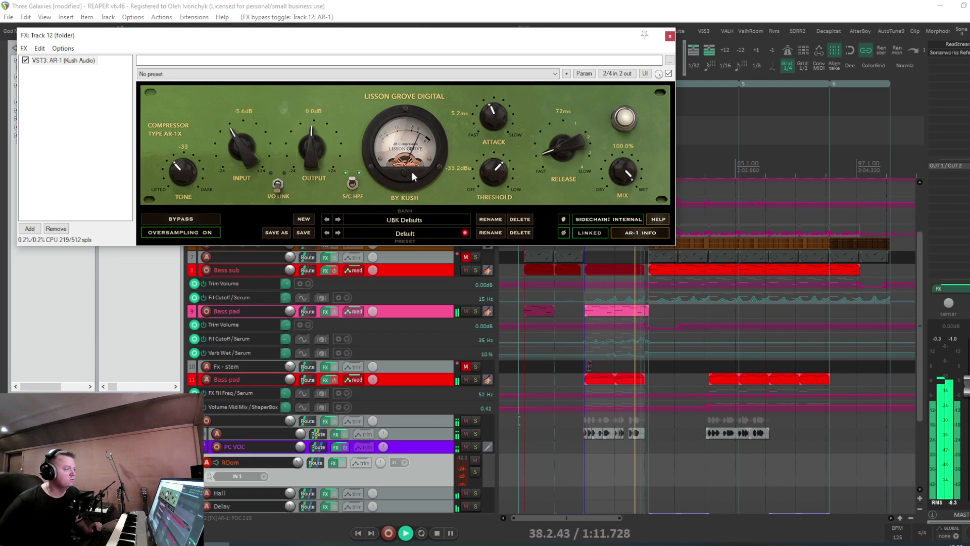
drag(496, 170, 499, 160)
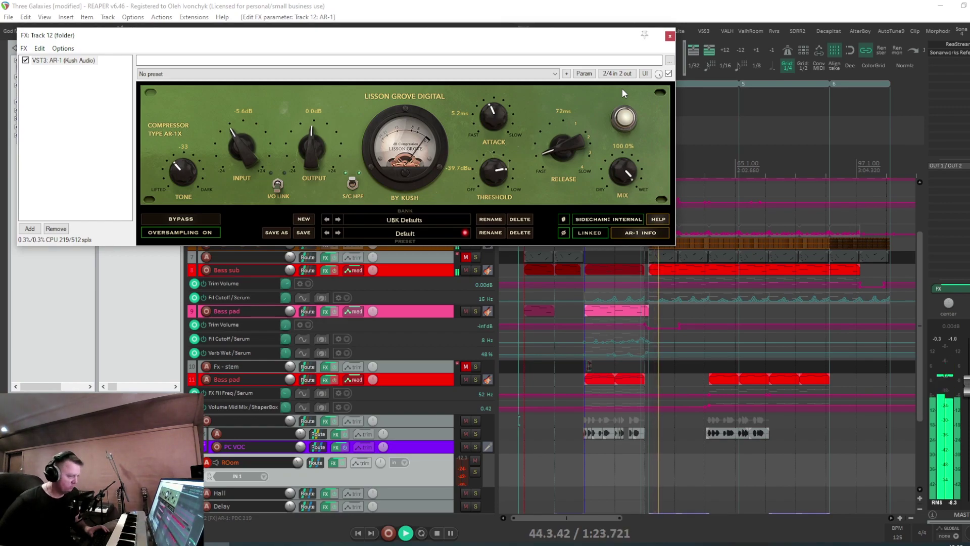
click(670, 36)
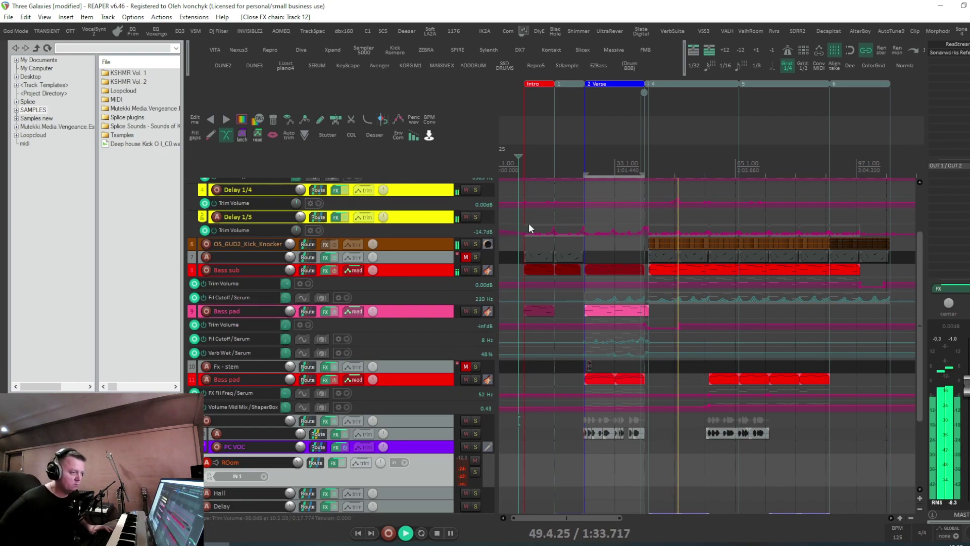
Step: Review the Piano track's VPS Avenger, and the NC76 and LA-1A compressors on Track 13, while the song plays
scroll(921, 390, down, 5)
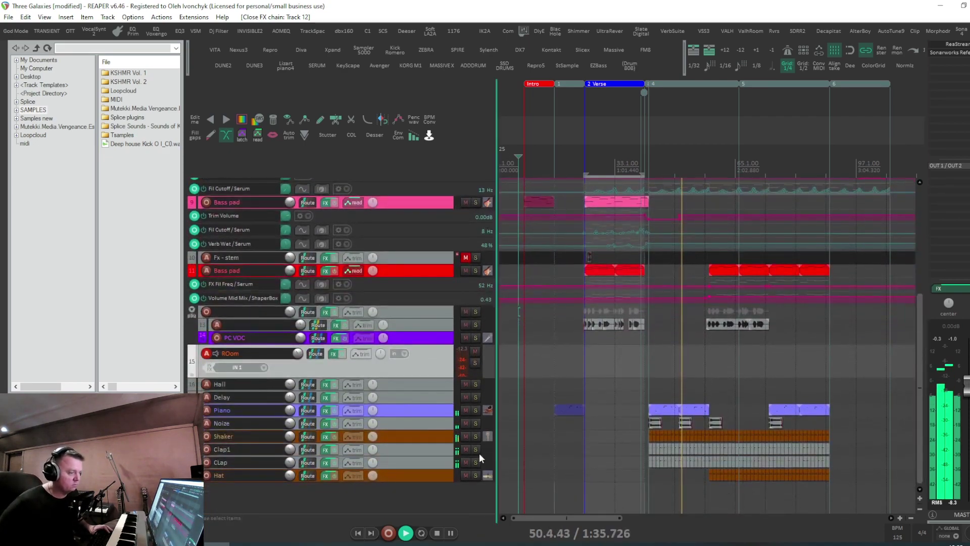
click(327, 410)
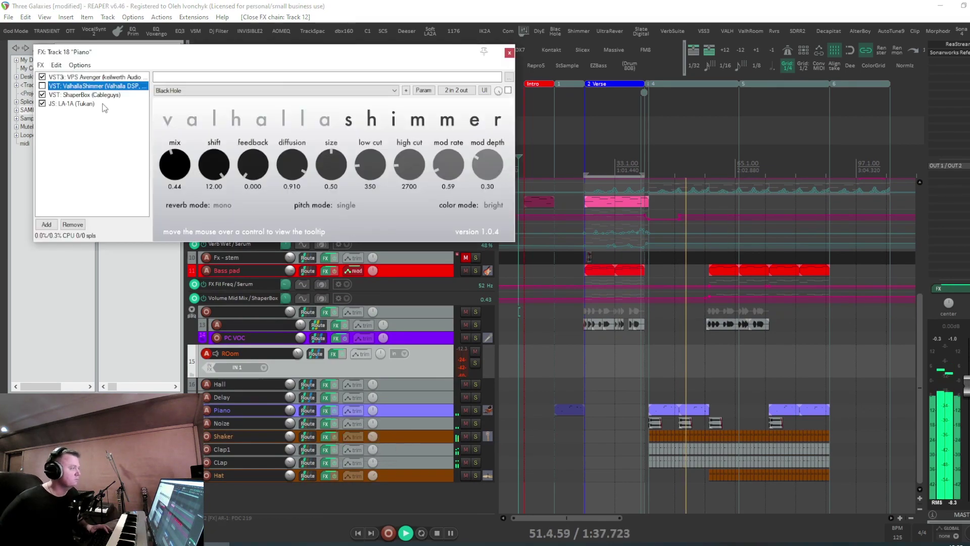
key(Up)
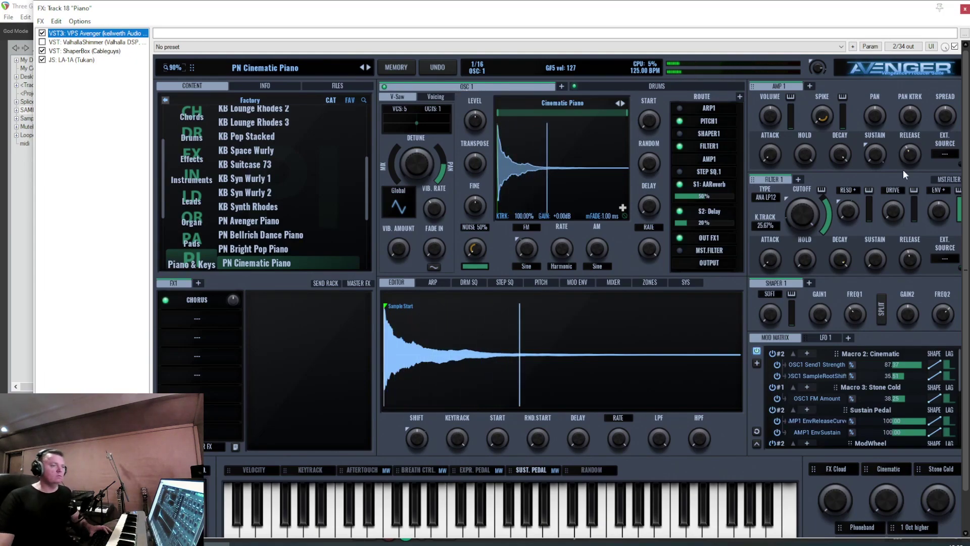
click(965, 9)
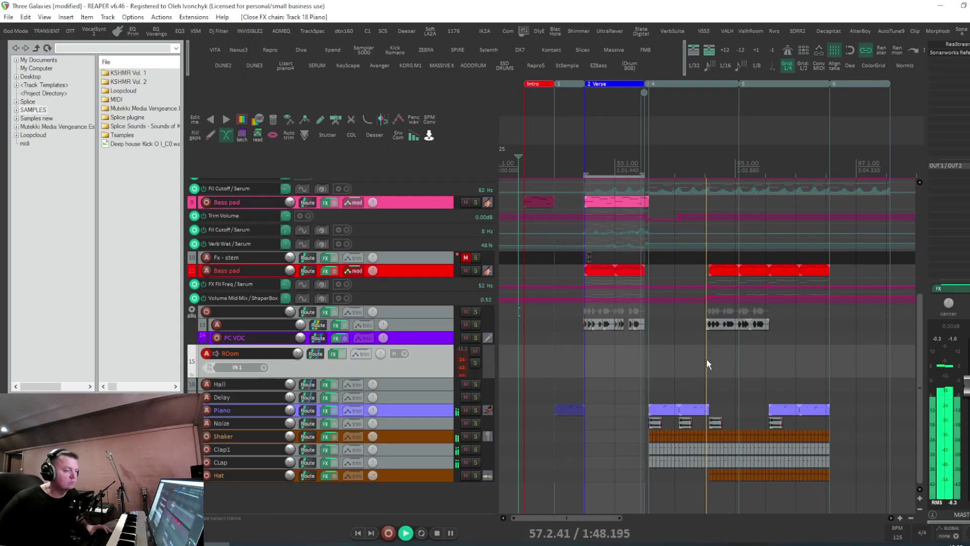
click(335, 324)
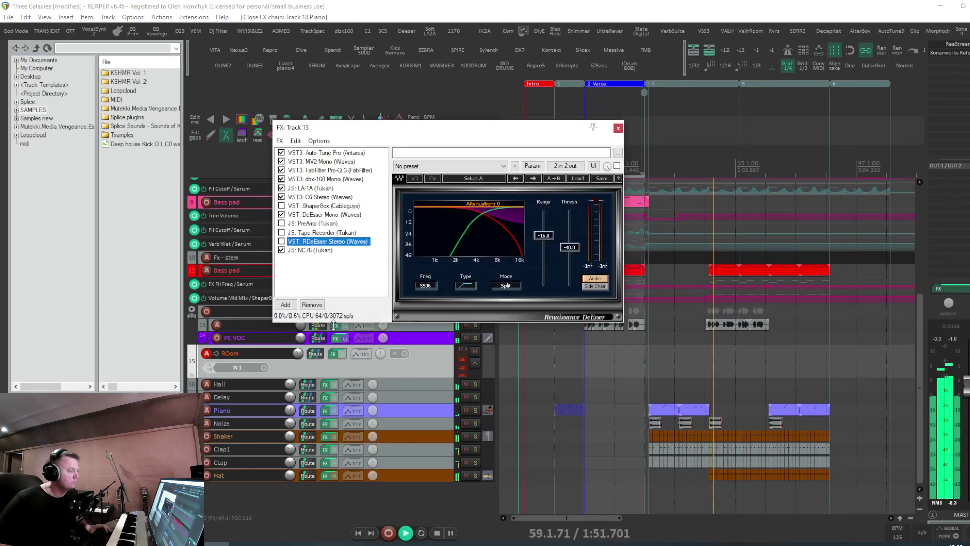
click(309, 250)
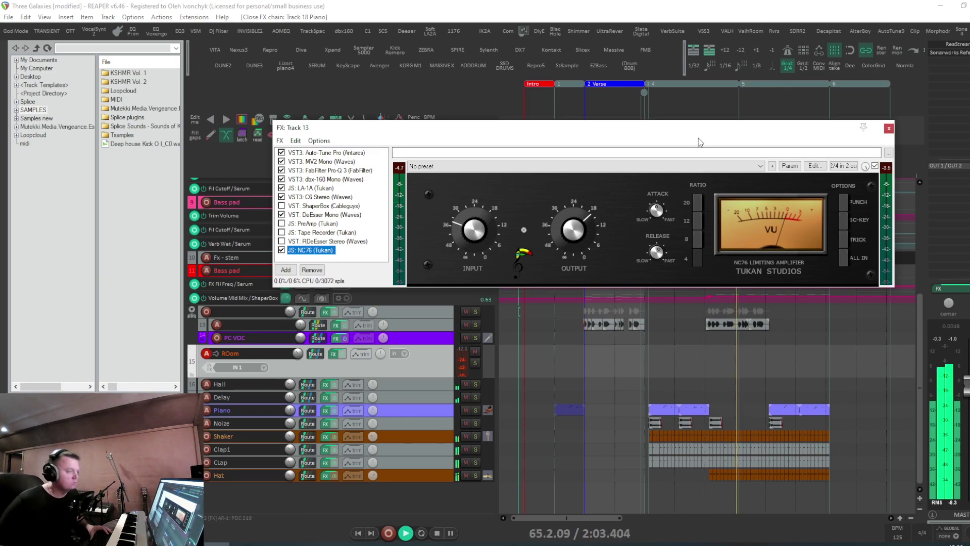
click(313, 188)
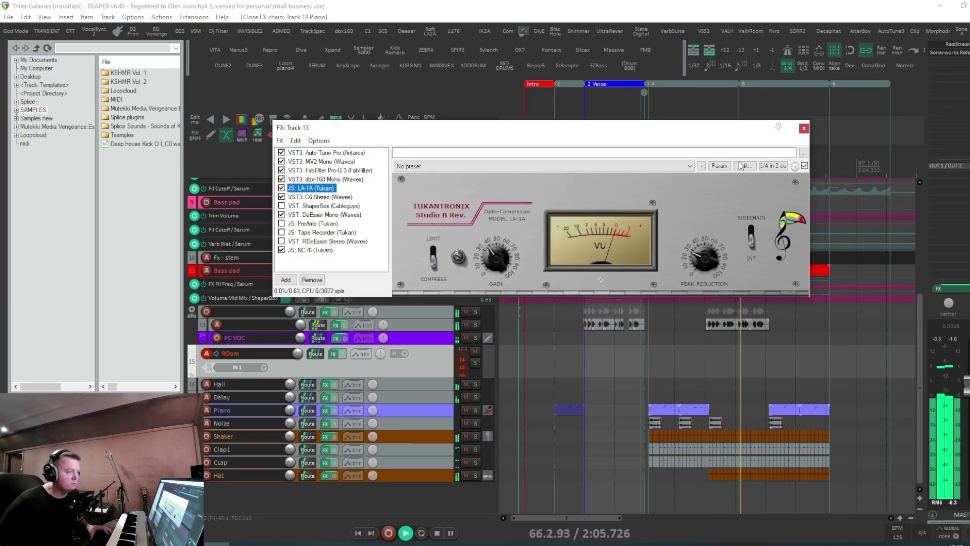
click(803, 129)
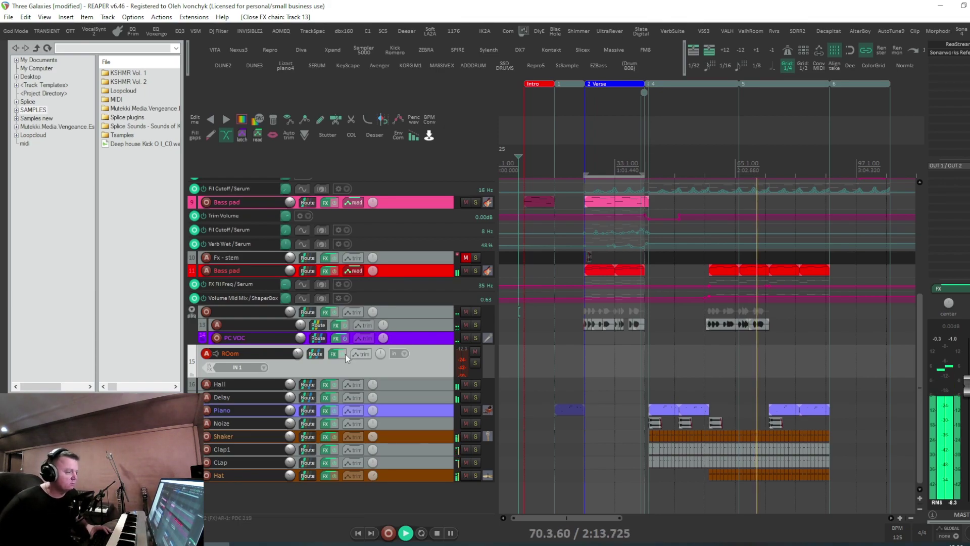
Step: Lower the ROom track's volume during playback
drag(298, 353, 297, 363)
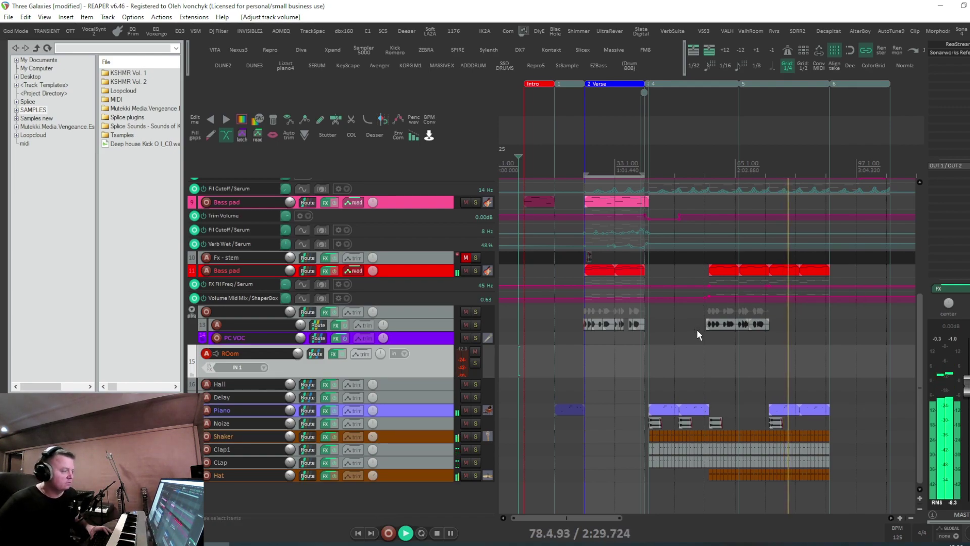
Step: Review the Serum instrument in the Pluck track's effects chain while the song plays, and close the chain
scroll(739, 316, down, 2)
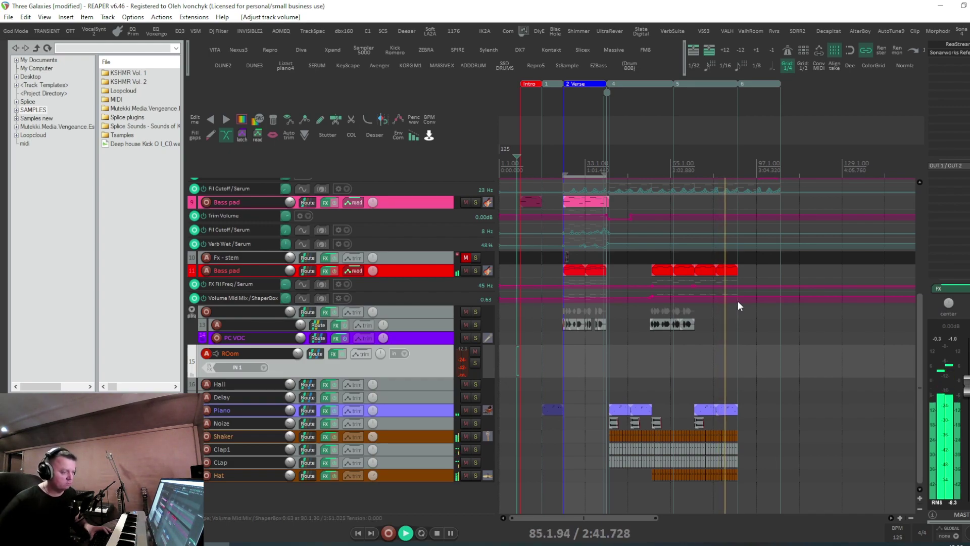
scroll(758, 344, up, 3)
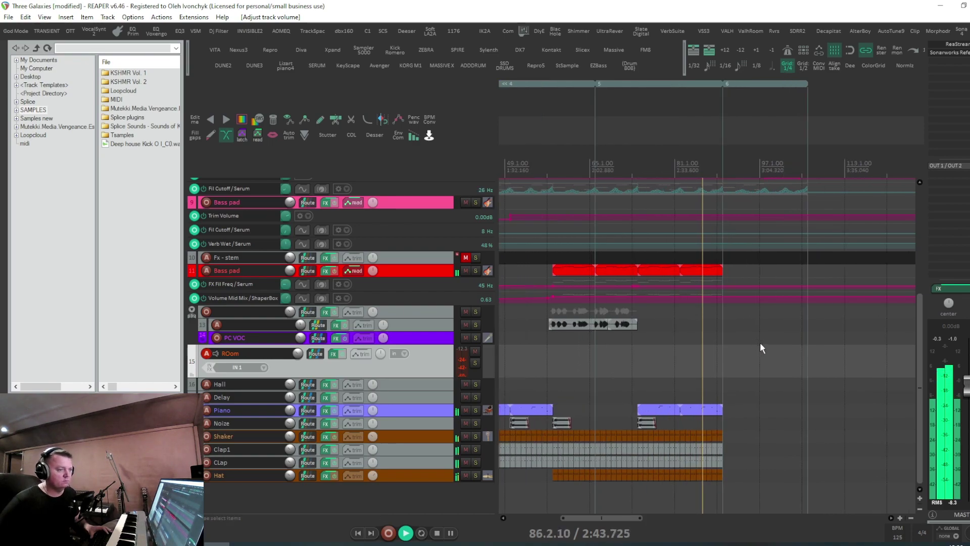
drag(916, 359, 907, 198)
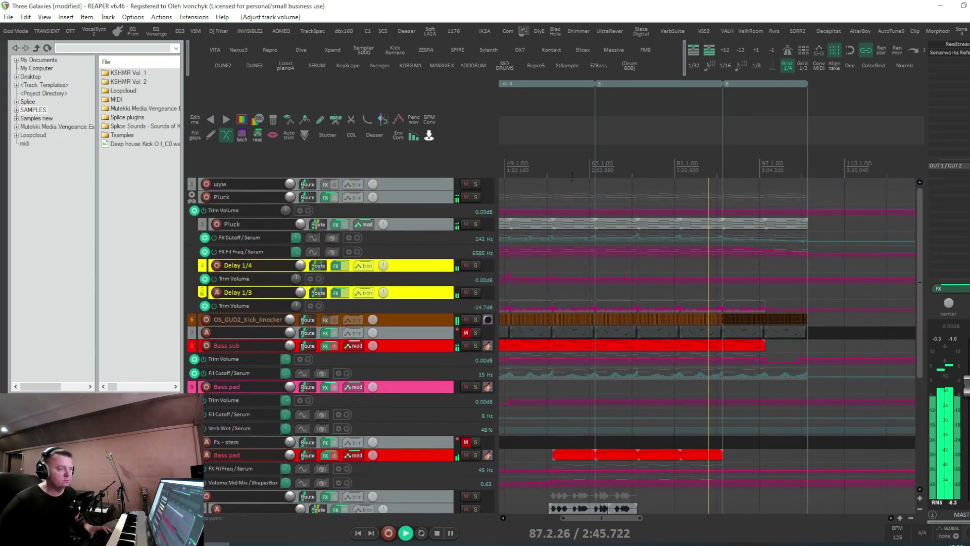
click(336, 224)
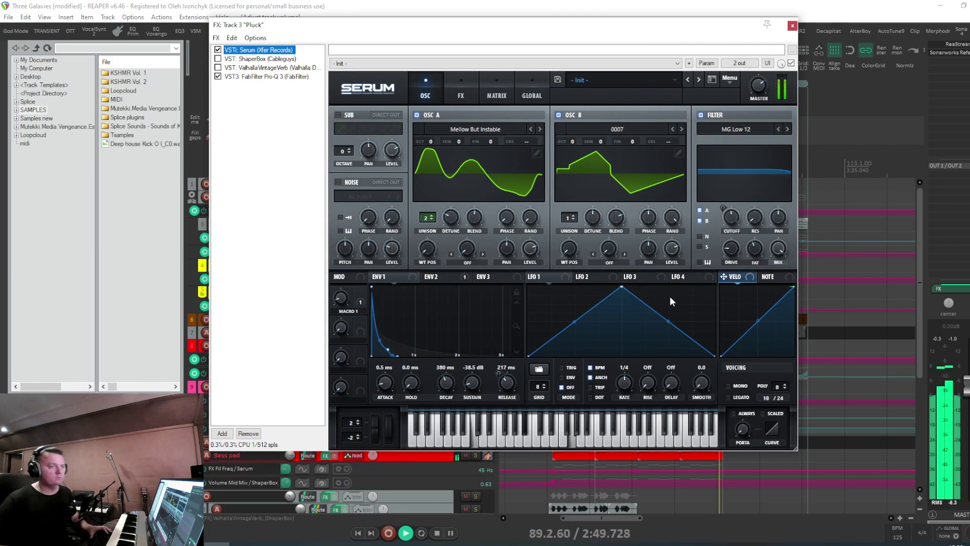
click(792, 26)
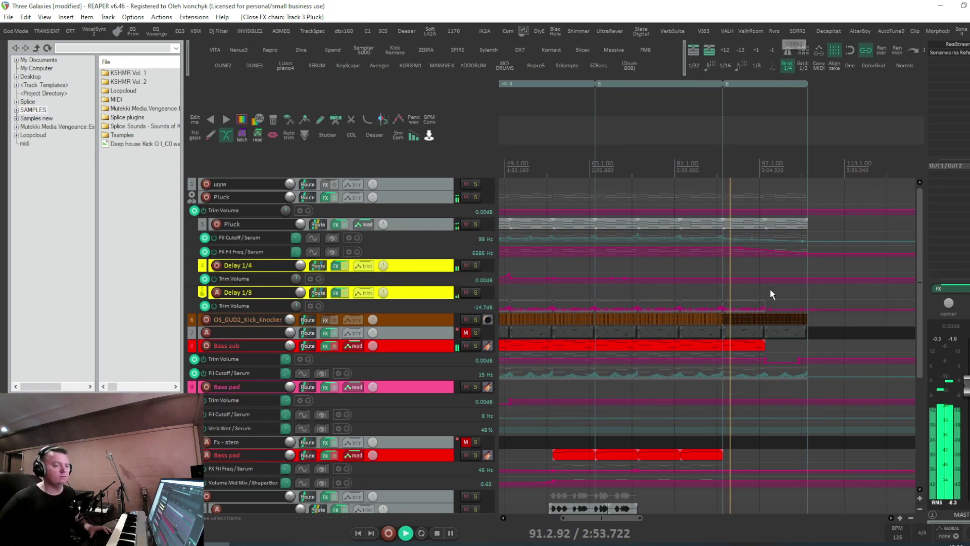
Step: Examine the song's final section after bar 89 and the overall arrangement across all tracks during playback
scroll(770, 290, down, 2)
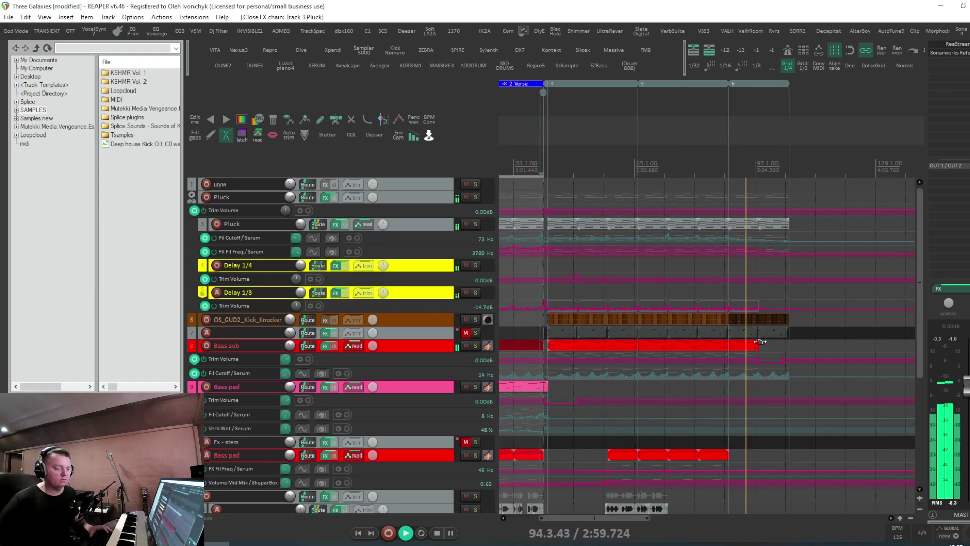
scroll(760, 341, up, 4)
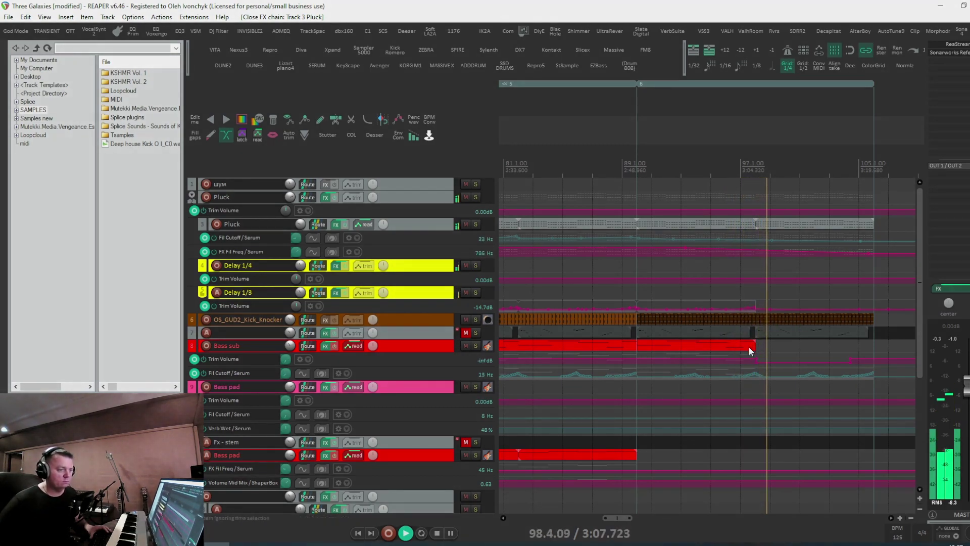
scroll(750, 344, down, 3)
scroll(749, 343, down, 3)
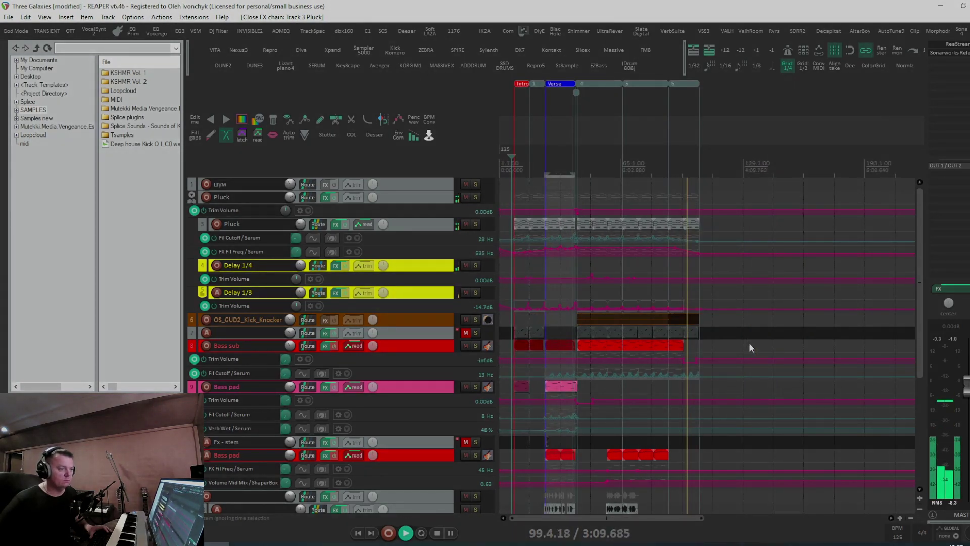
drag(918, 338, 926, 470)
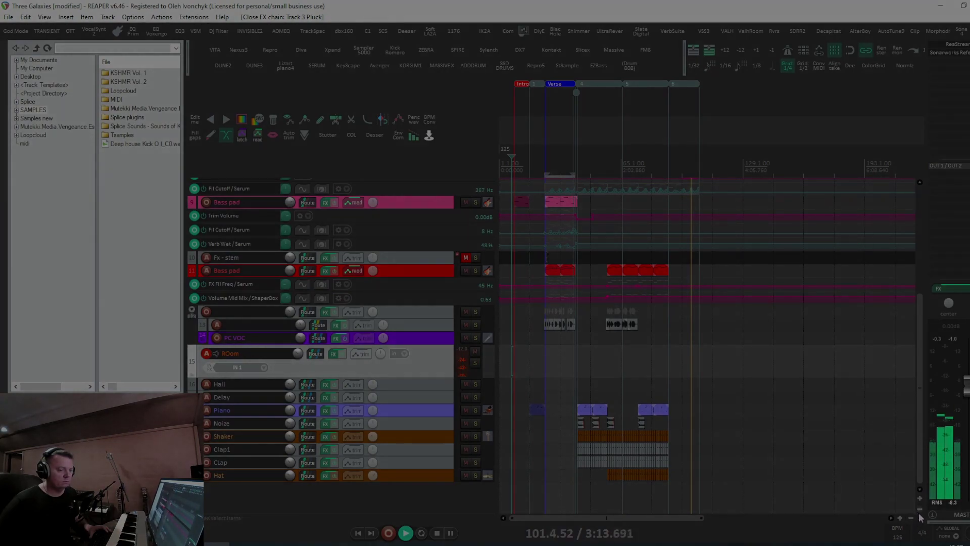
scroll(919, 509, down, 1)
scroll(920, 507, up, 1)
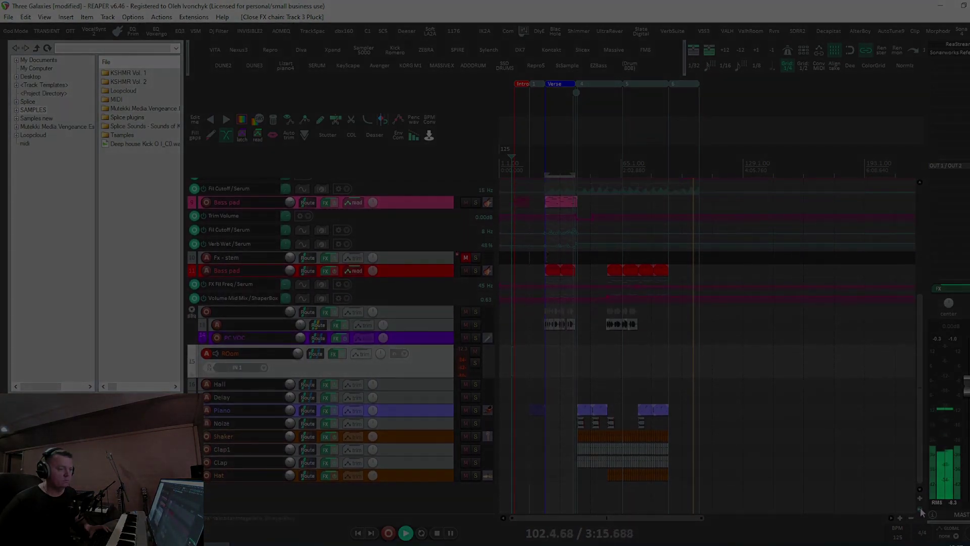
scroll(508, 292, up, 3)
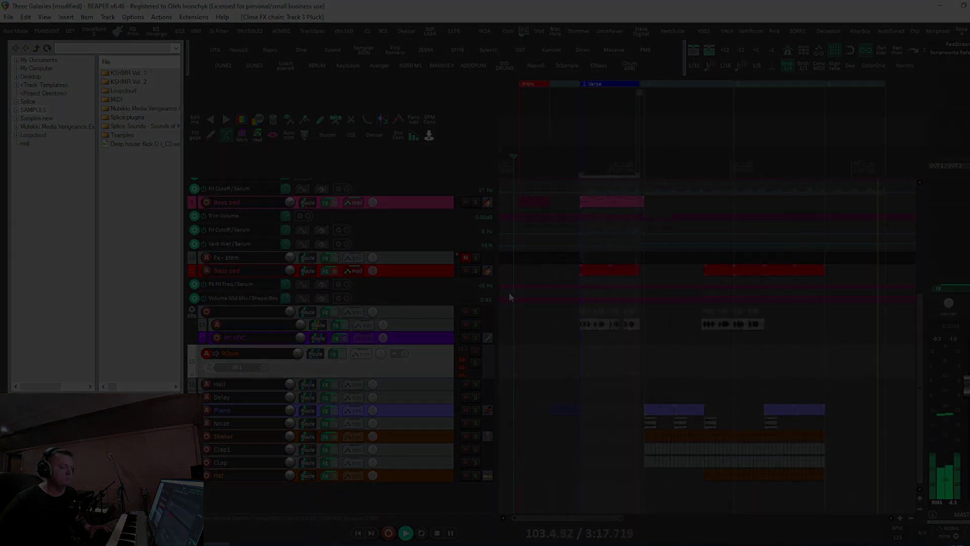
scroll(749, 305, down, 1)
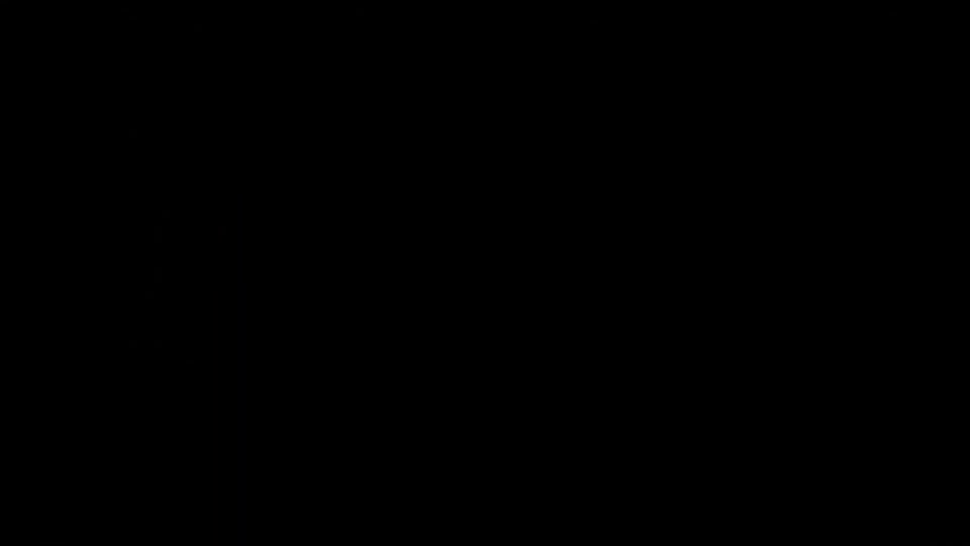